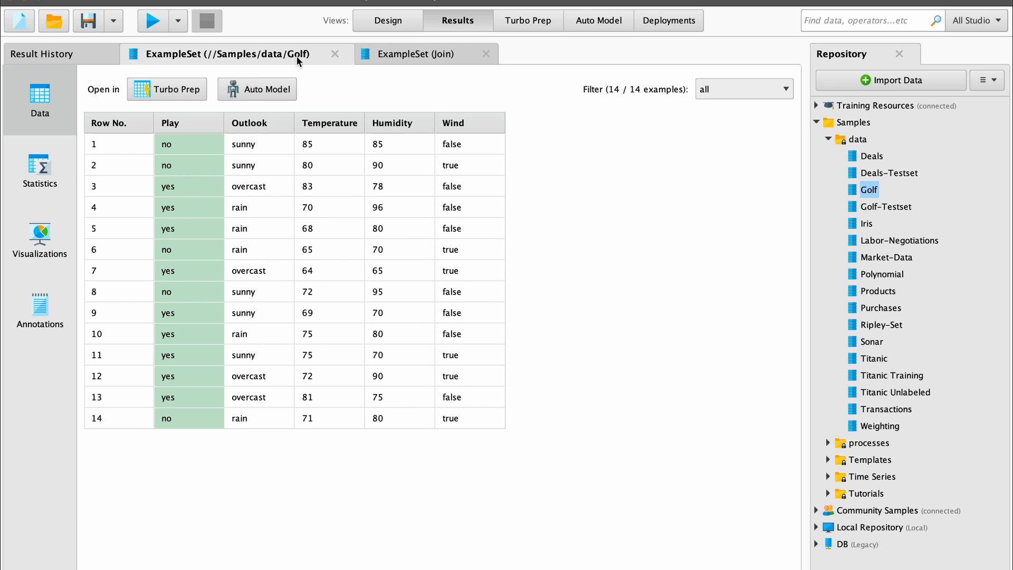
Step: Open the Golf-Testset sample data and compare its rows with those of the Golf data
left_click(384, 23)
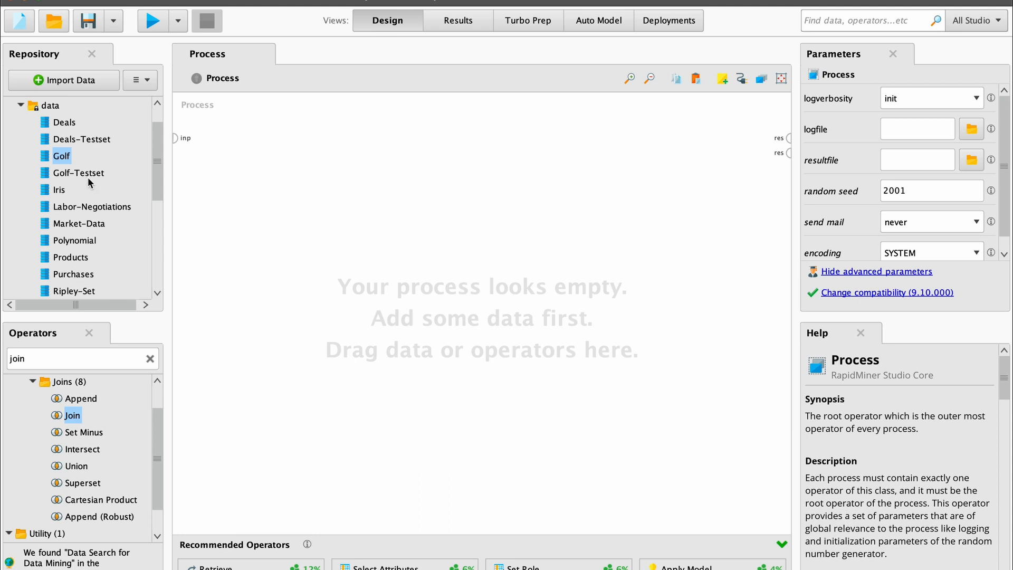
left_click(89, 176)
mouse_move(89, 182)
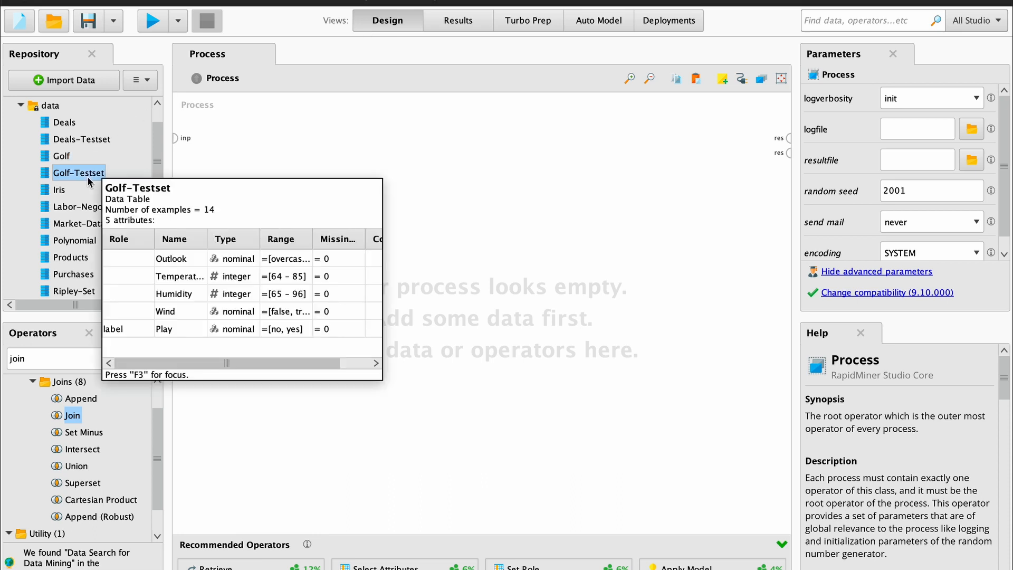
double_click(88, 178)
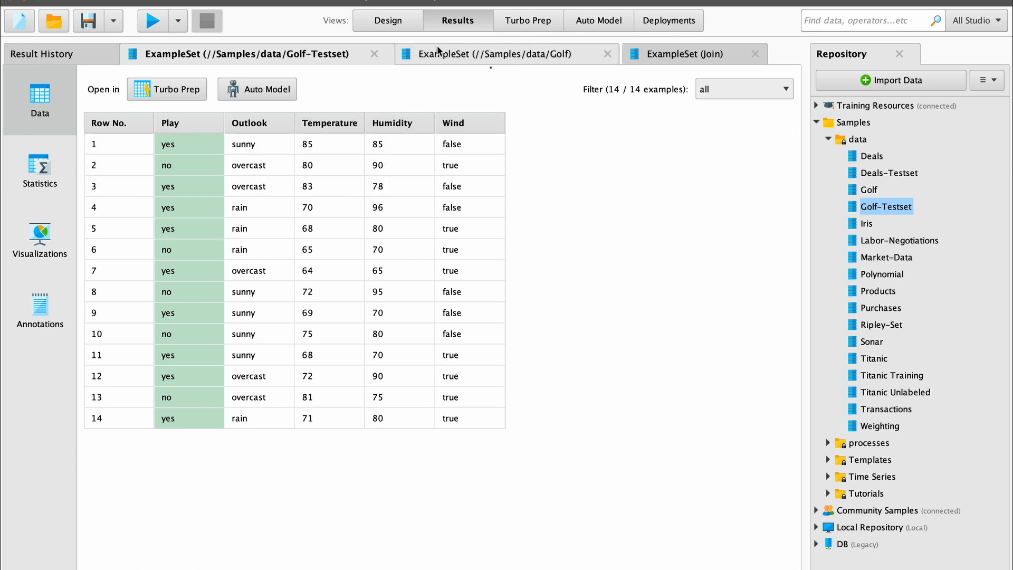
left_click(561, 57)
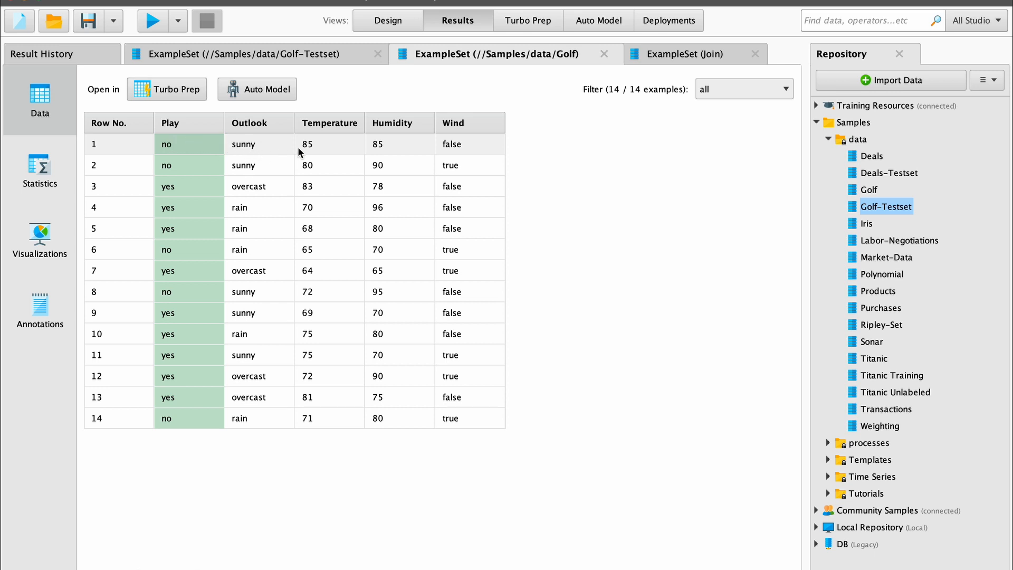
left_click(324, 53)
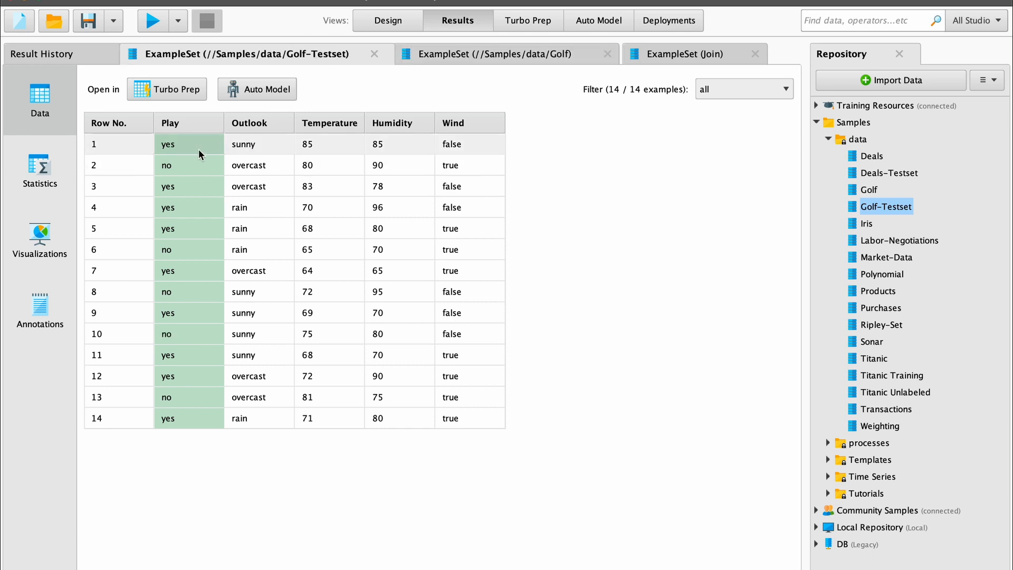
left_click(471, 47)
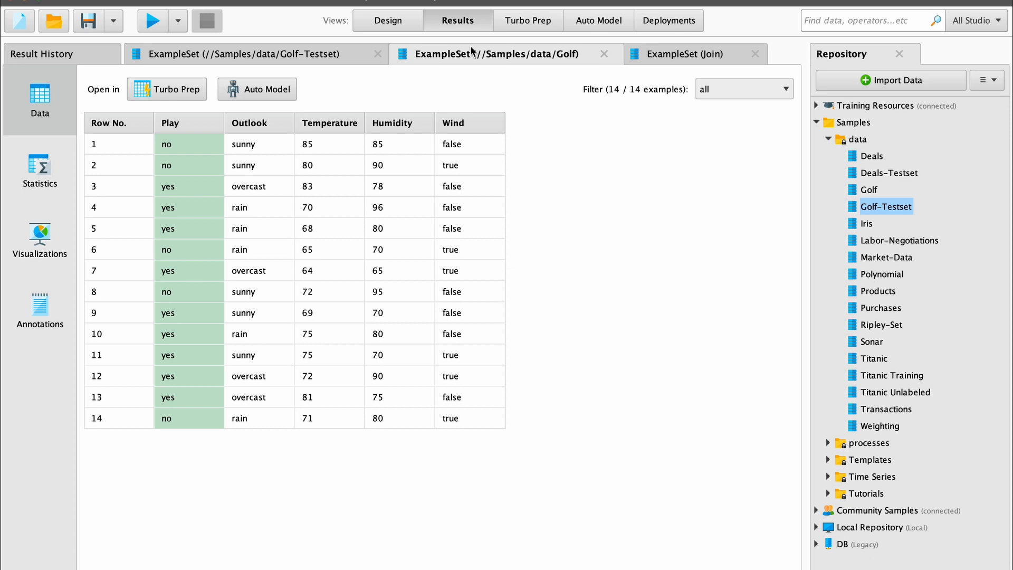
left_click(306, 52)
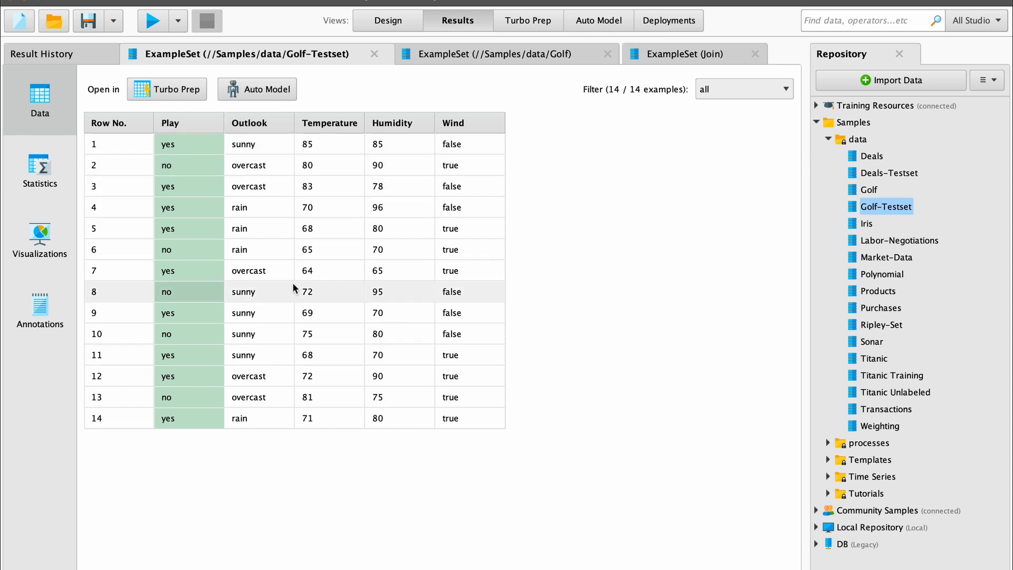
Step: Return to the process design, clear the operator search and browse the operator tree to the Joins group under Blending, Table
left_click(383, 21)
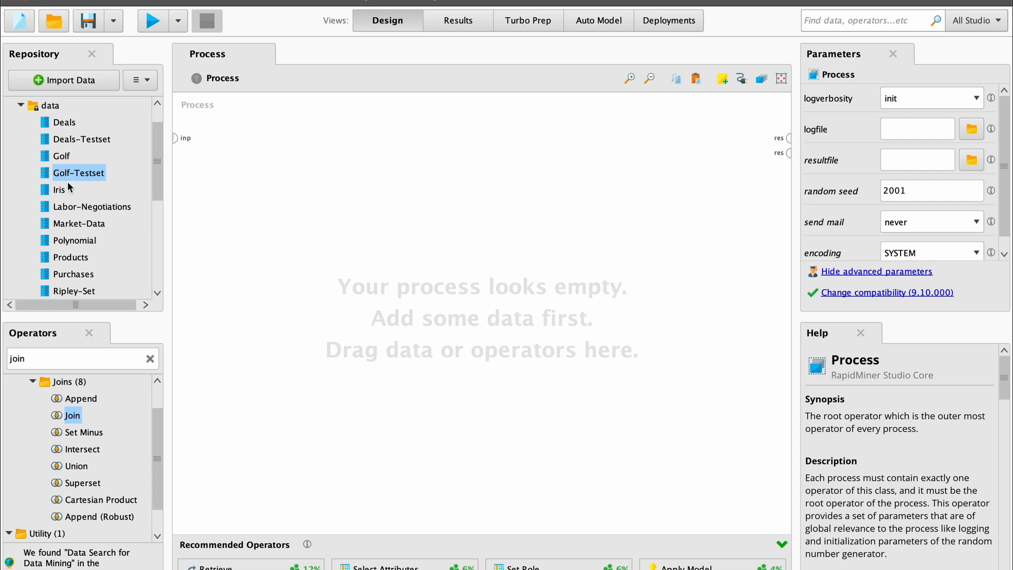
left_click_drag(68, 186, 84, 358)
double_click(85, 358)
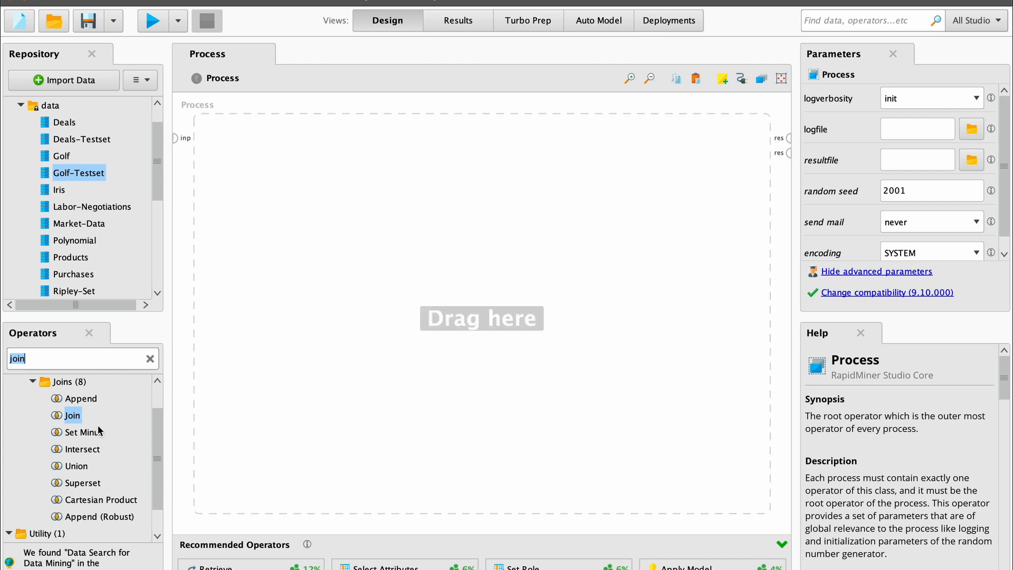
left_click(66, 382)
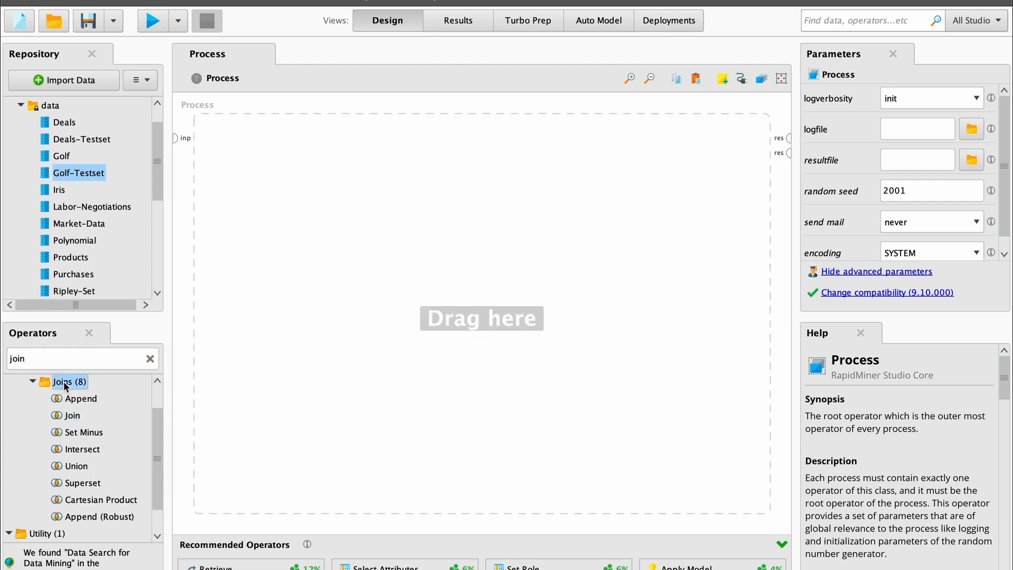
left_click(150, 359)
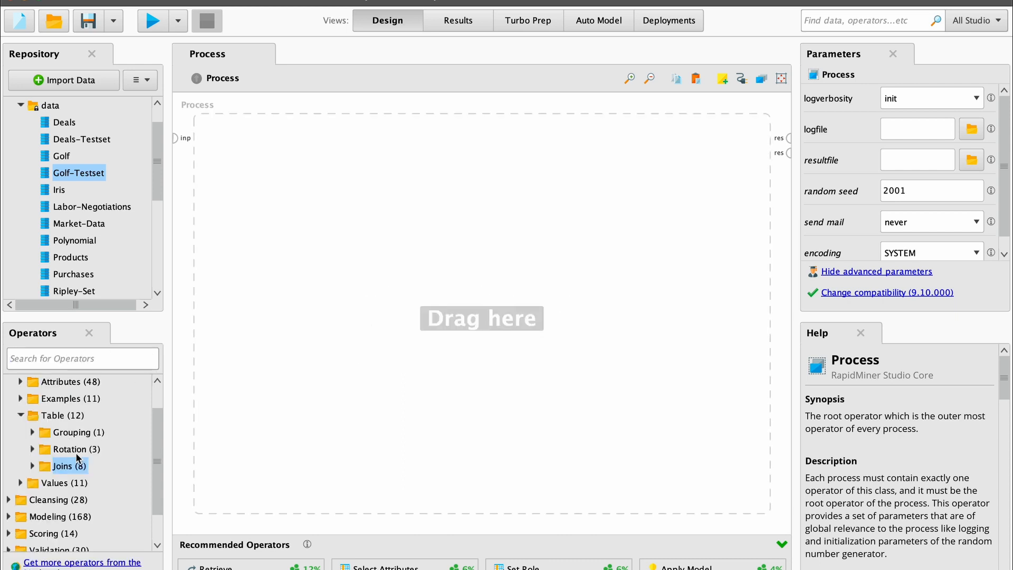
scroll(78, 457, "up", 2)
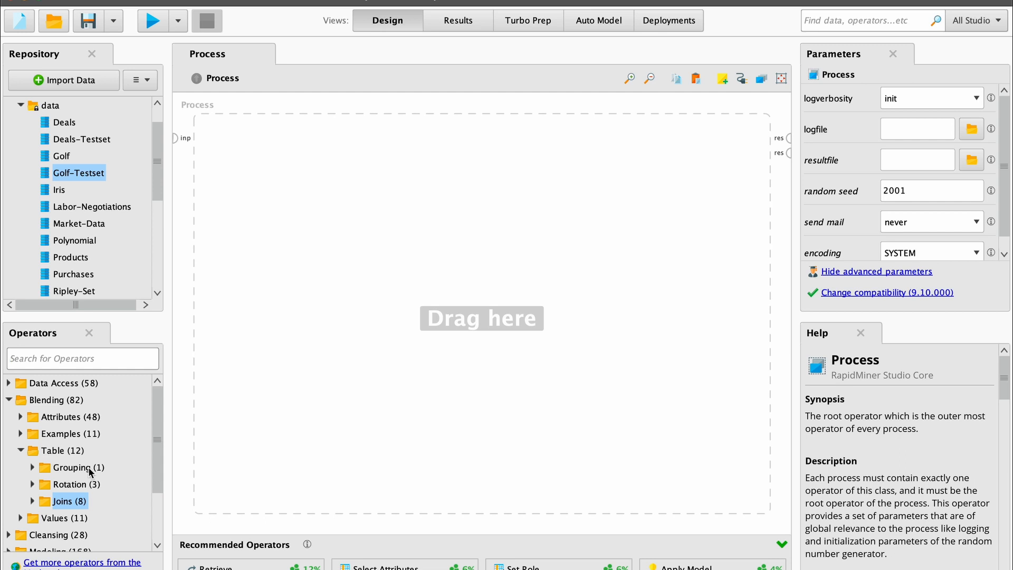
left_click(32, 502)
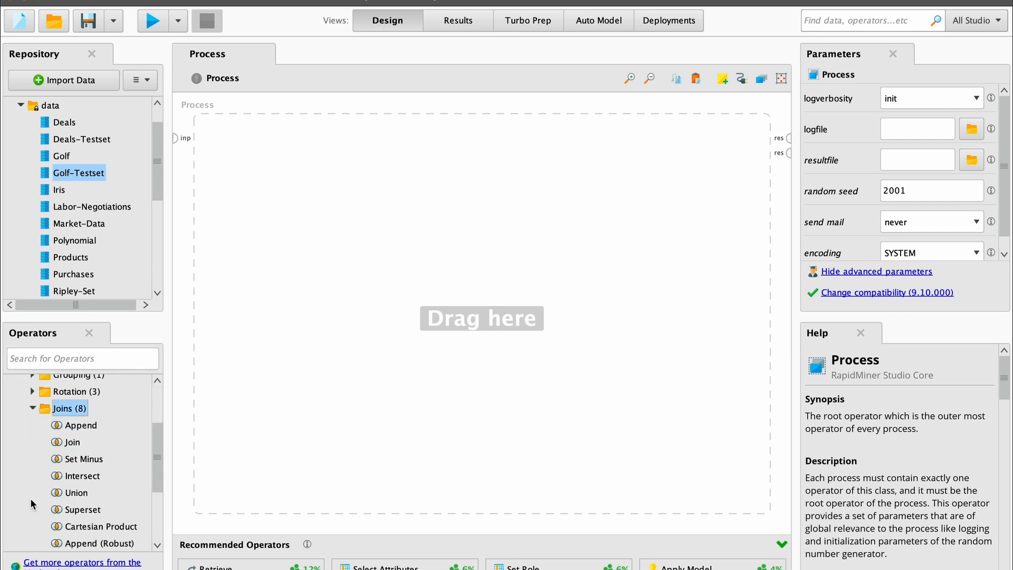
Step: Search the operators for "join" and add the Union operator to the middle of the empty process
left_click(70, 355)
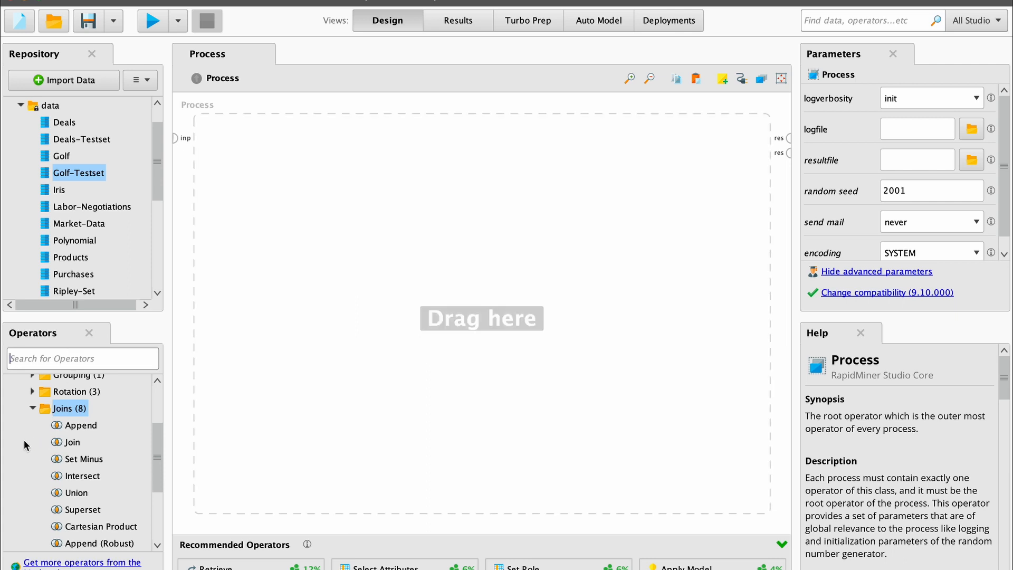
type("join")
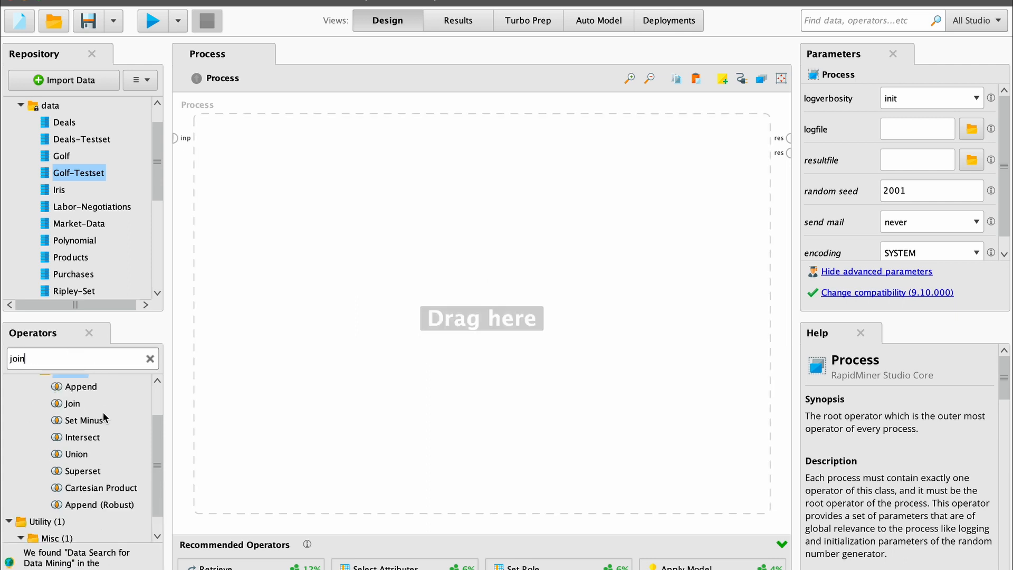
scroll(103, 414, "up", 2)
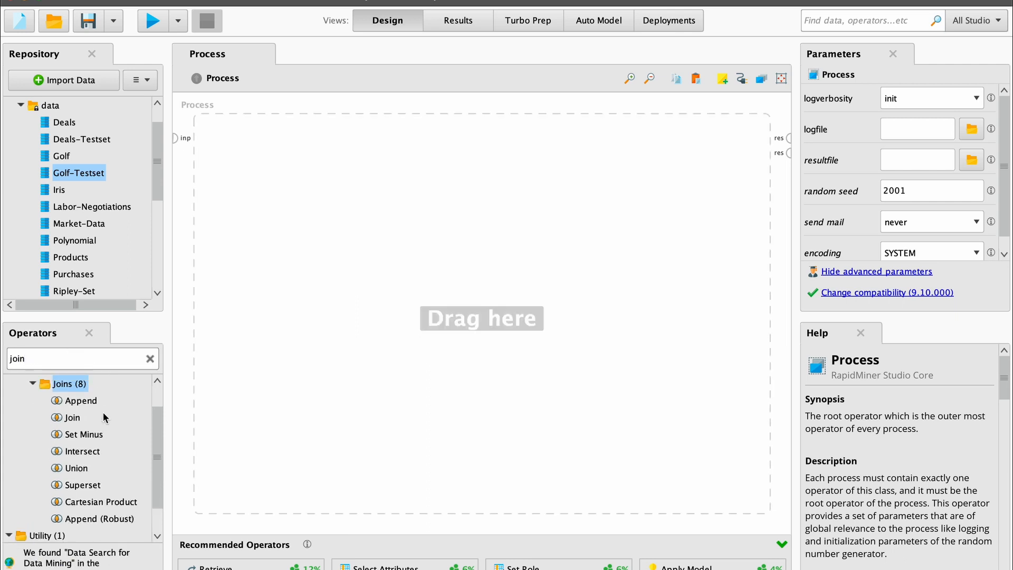
scroll(103, 414, "down", 1)
left_click(60, 470)
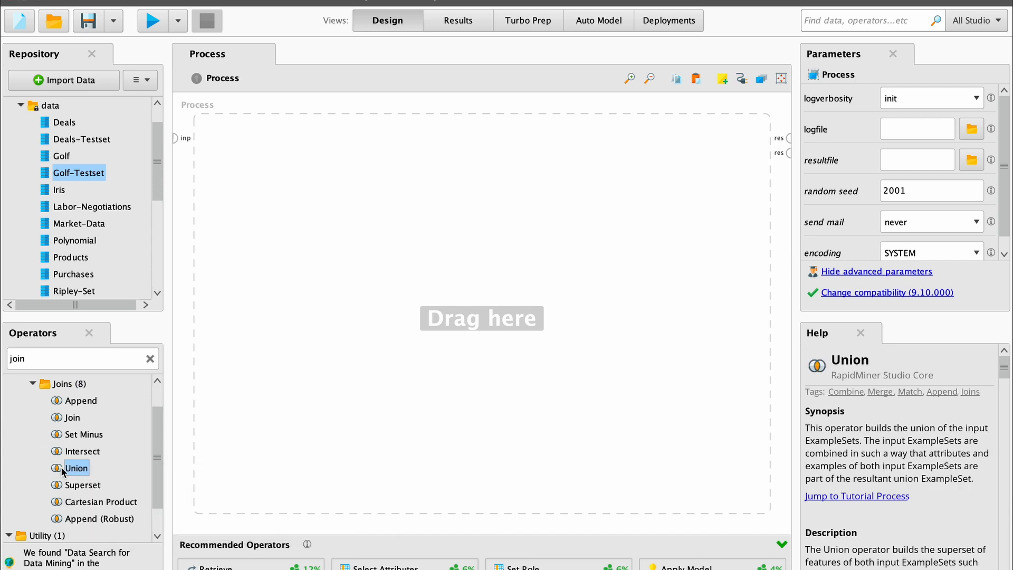
left_click_drag(62, 471, 417, 178)
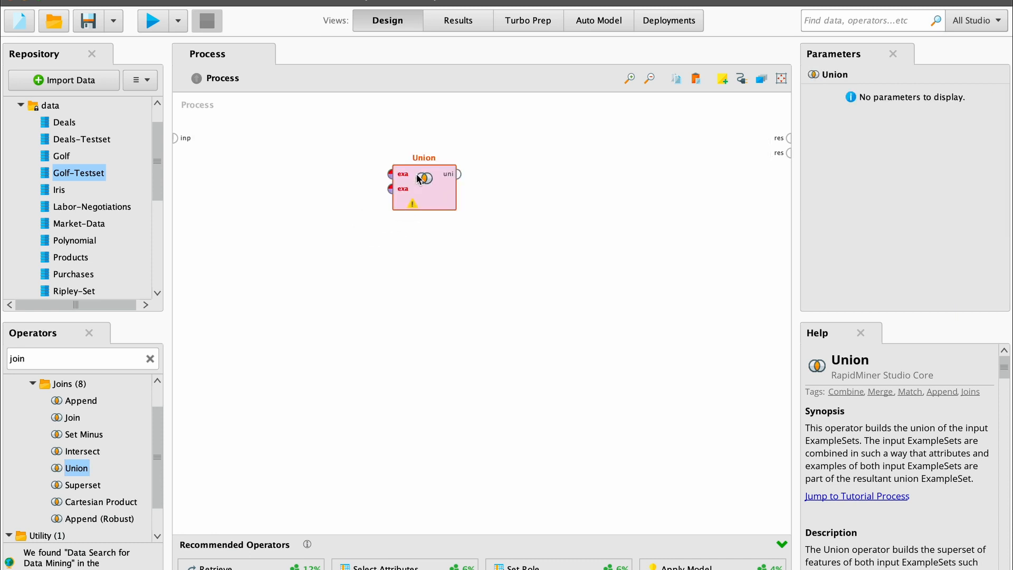
Step: Add the Golf and Golf-Testset sample data to the process, one above the other, before the Union operator
left_click(55, 156)
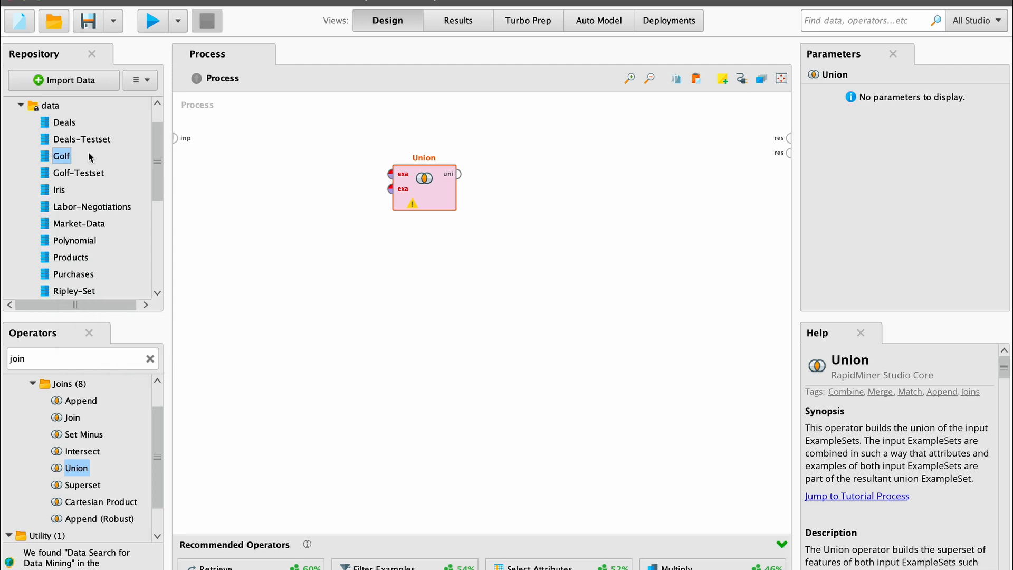
left_click_drag(58, 156, 272, 142)
left_click_drag(76, 175, 284, 205)
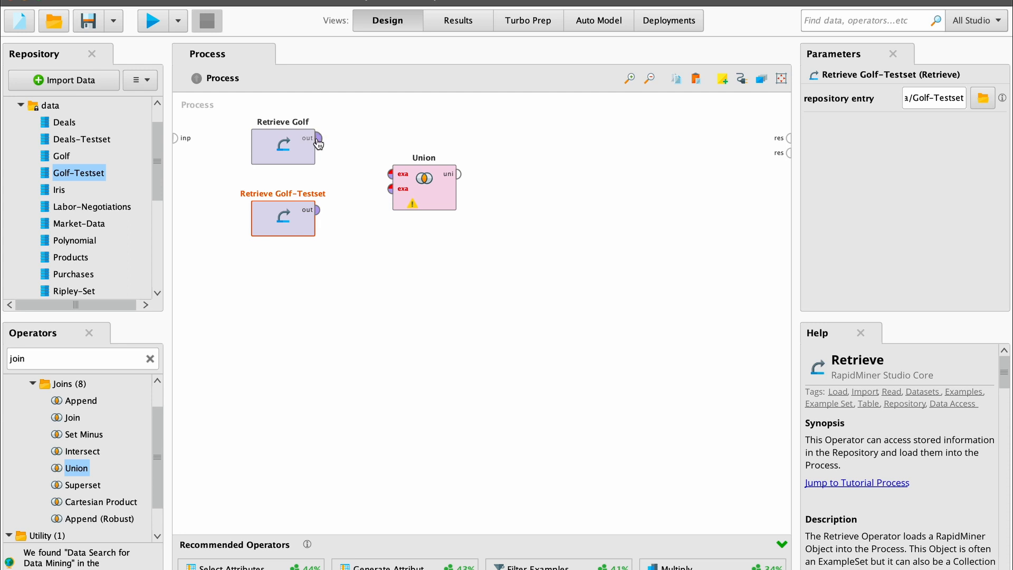
Step: Connect Retrieve Golf to Union's first input, Retrieve Golf-Testset to its second, and the union output to the first result port
mouse_move(318, 141)
left_click_drag(319, 140, 389, 178)
mouse_move(389, 178)
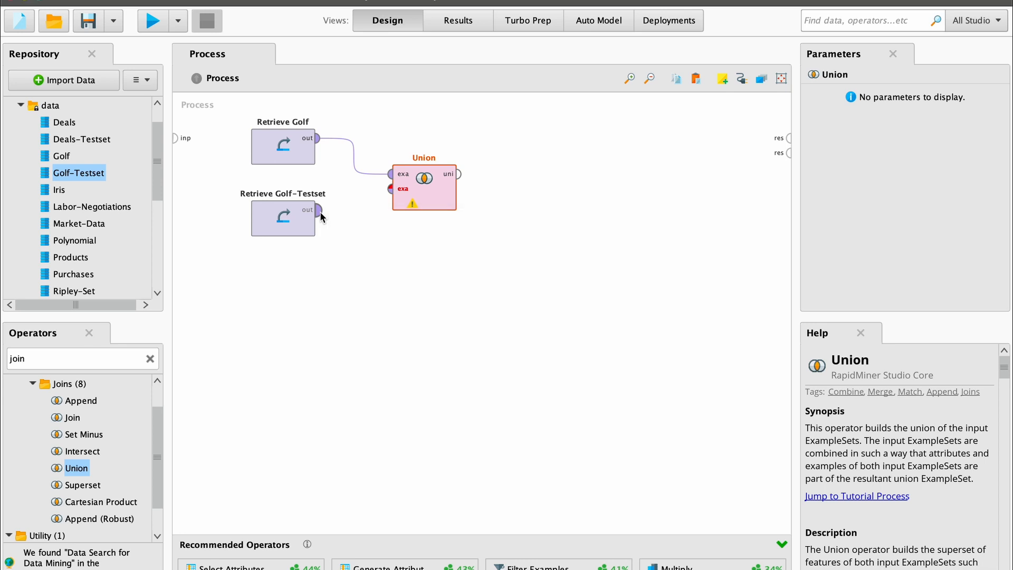
left_click_drag(320, 213, 397, 190)
mouse_move(459, 176)
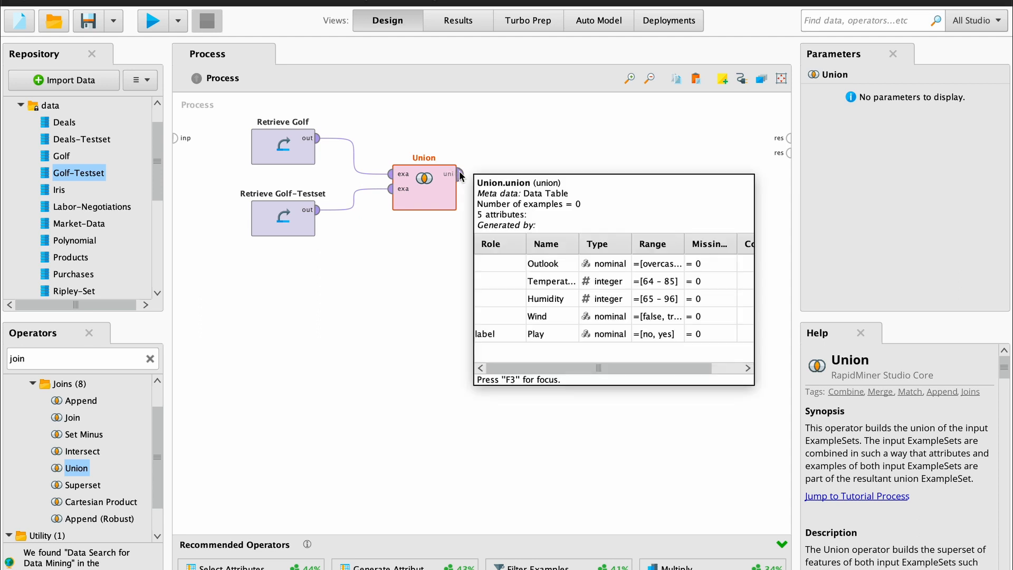
left_click_drag(459, 170, 788, 138)
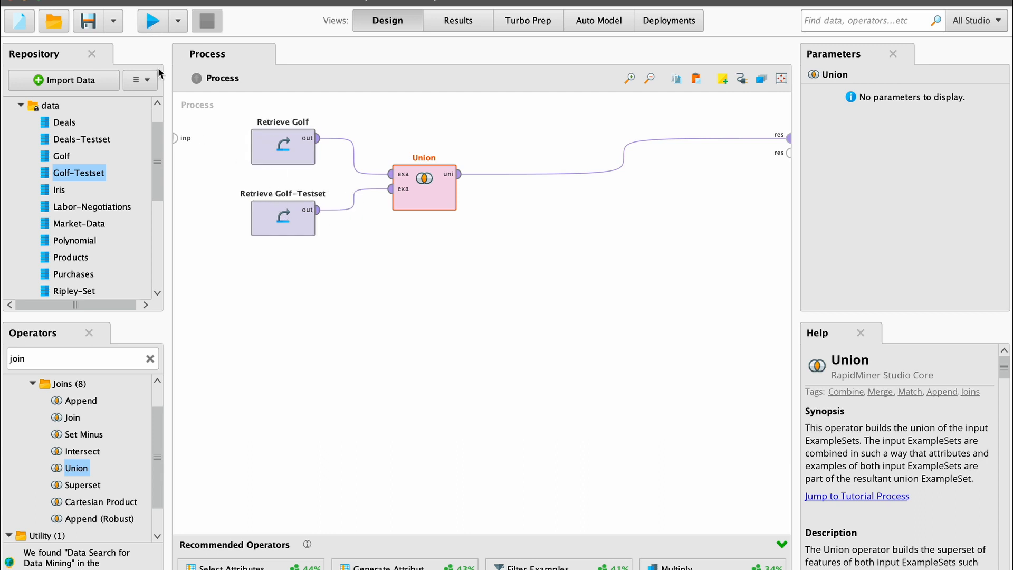
Step: Run the process and review the combined Union rows, highlighting row 15 where the second data set begins
left_click(150, 18)
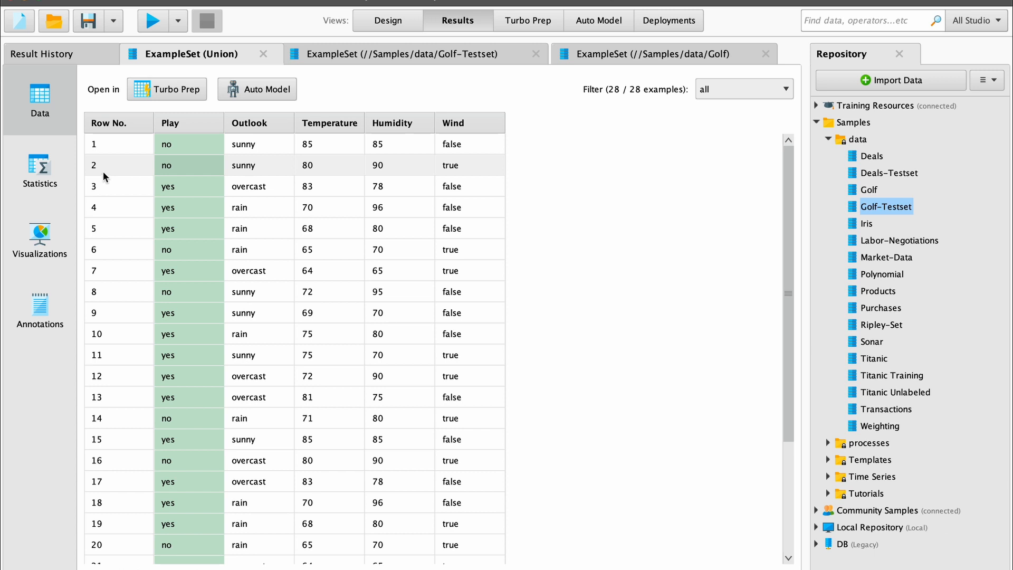
scroll(103, 172, "down", 1)
scroll(103, 172, "up", 1)
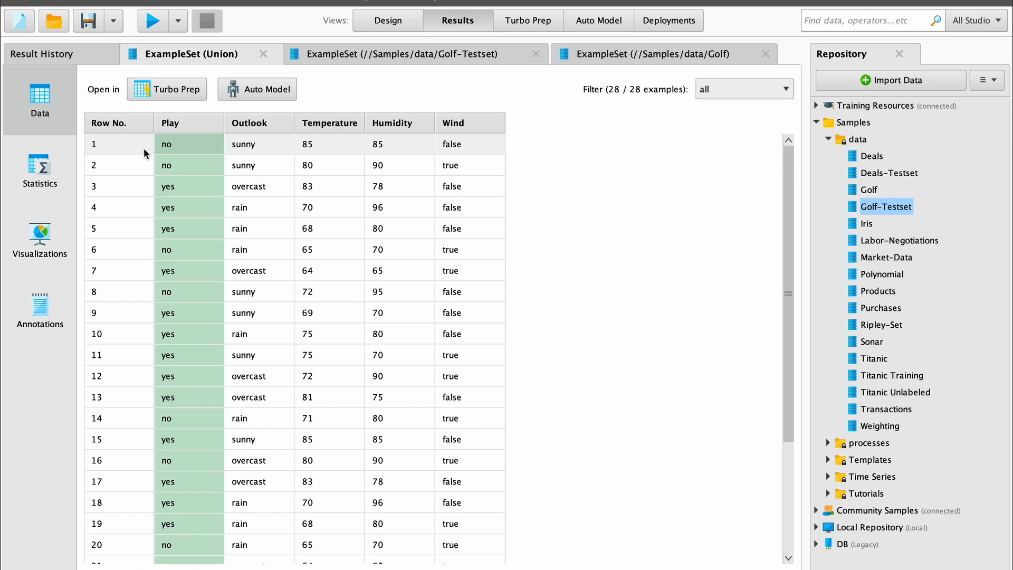
scroll(178, 249, "down", 3)
scroll(179, 255, "down", 5)
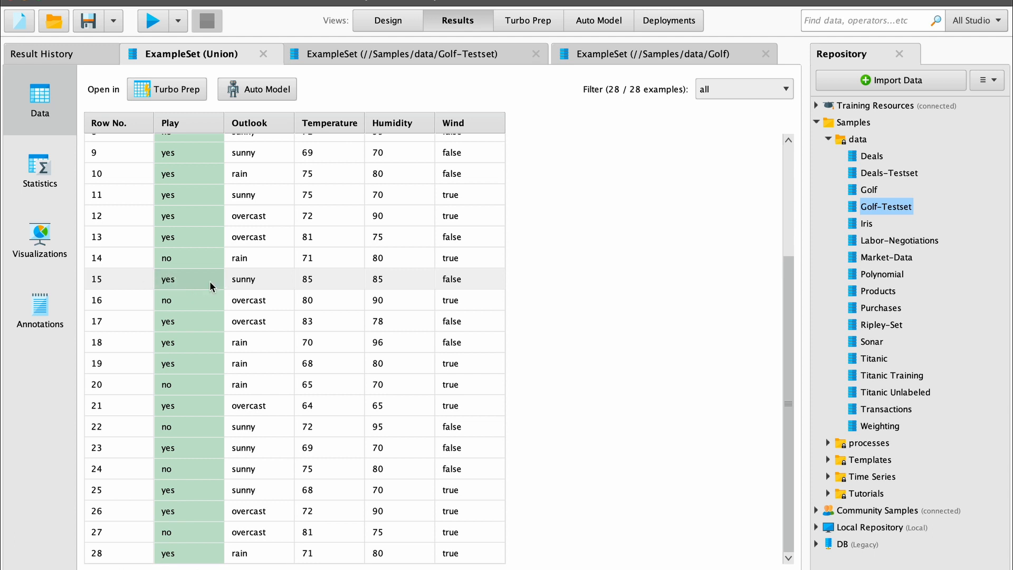
left_click_drag(126, 278, 396, 288)
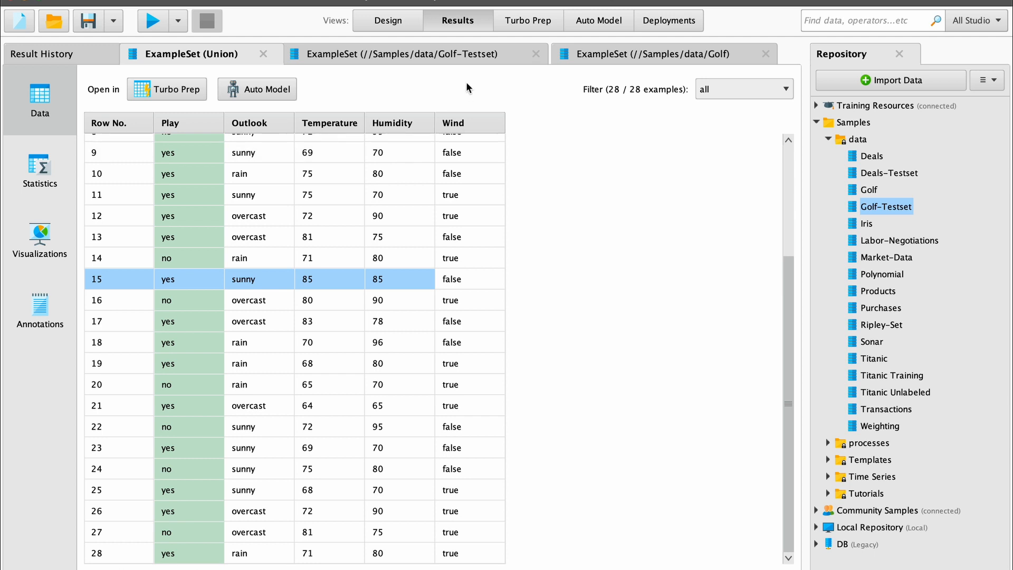
Step: Compare the Union result with the original Golf-Testset and Golf data
left_click(475, 56)
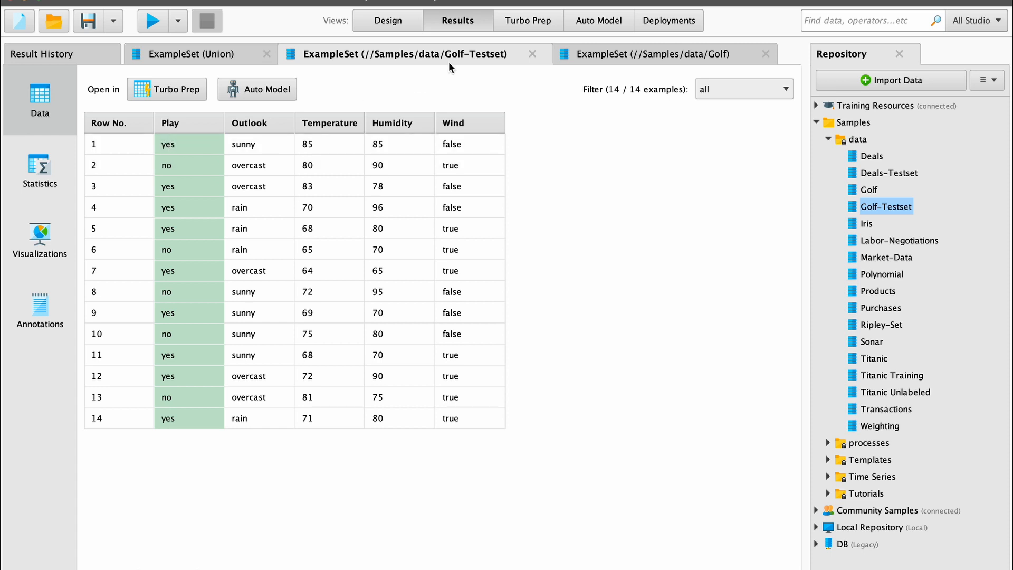
left_click(650, 56)
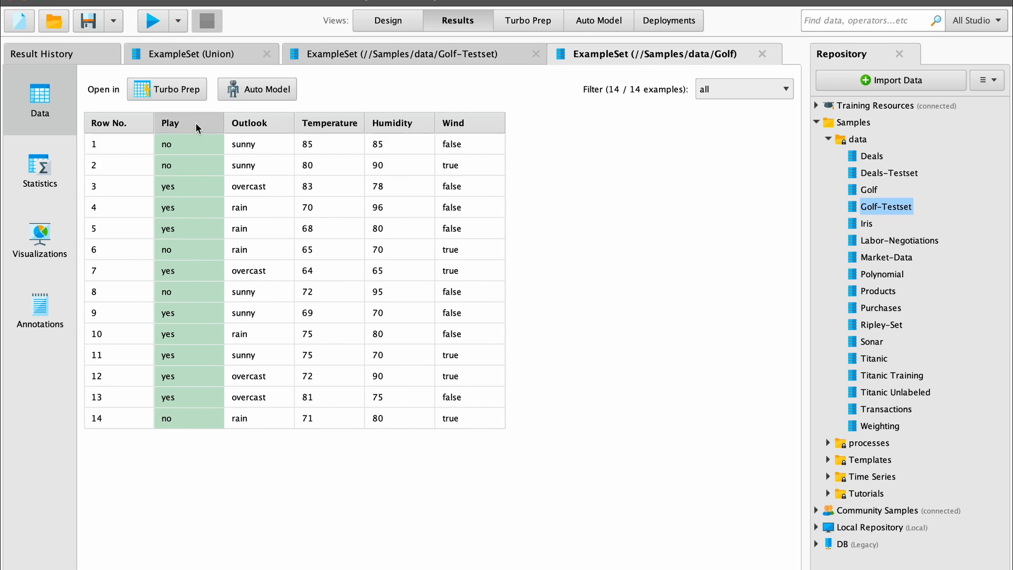
left_click(214, 53)
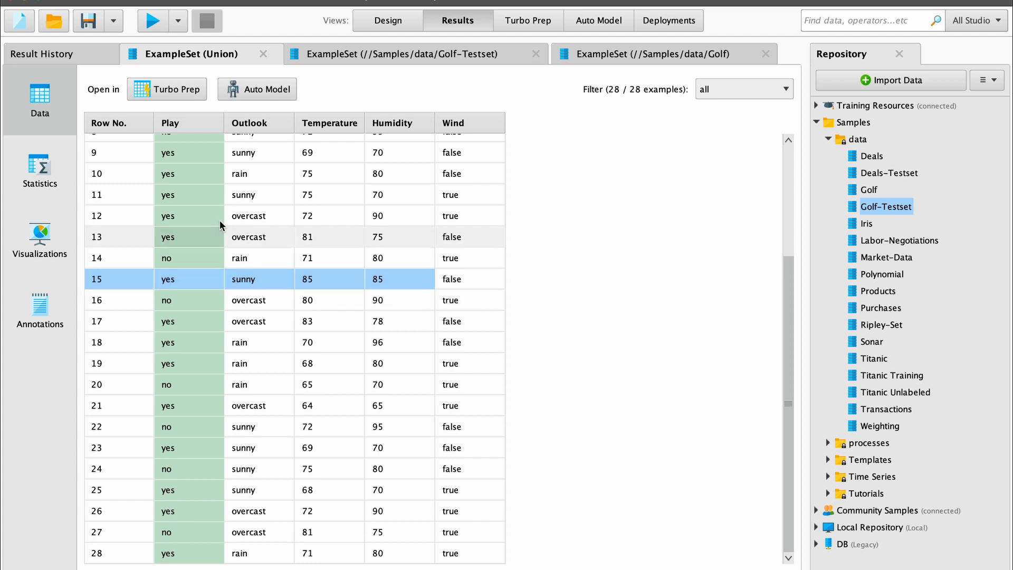
Step: Swap the Union inputs in the process, wiring Retrieve Golf-Testset to the first example set port and Retrieve Golf to the second
left_click(384, 25)
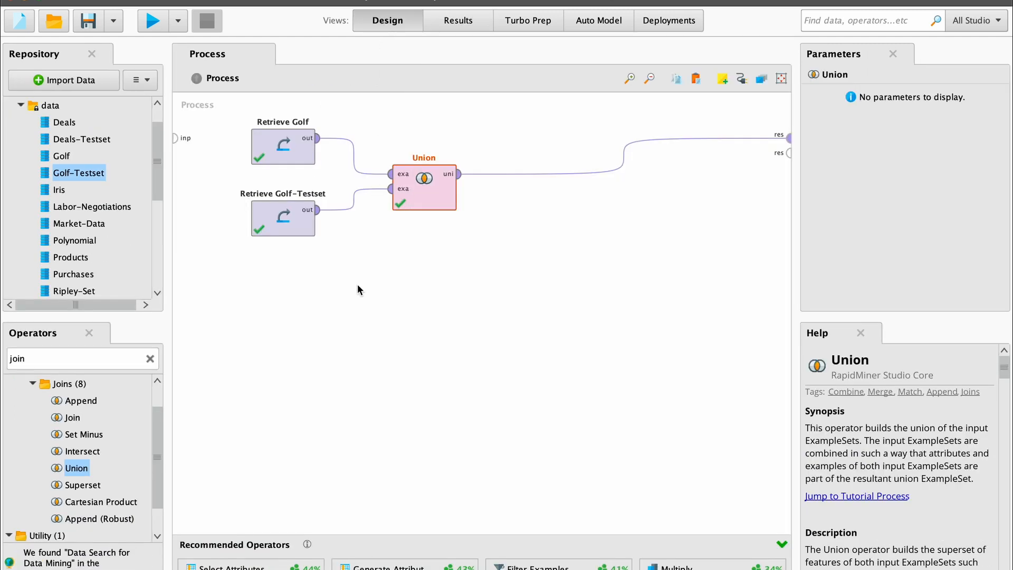
left_click(353, 200)
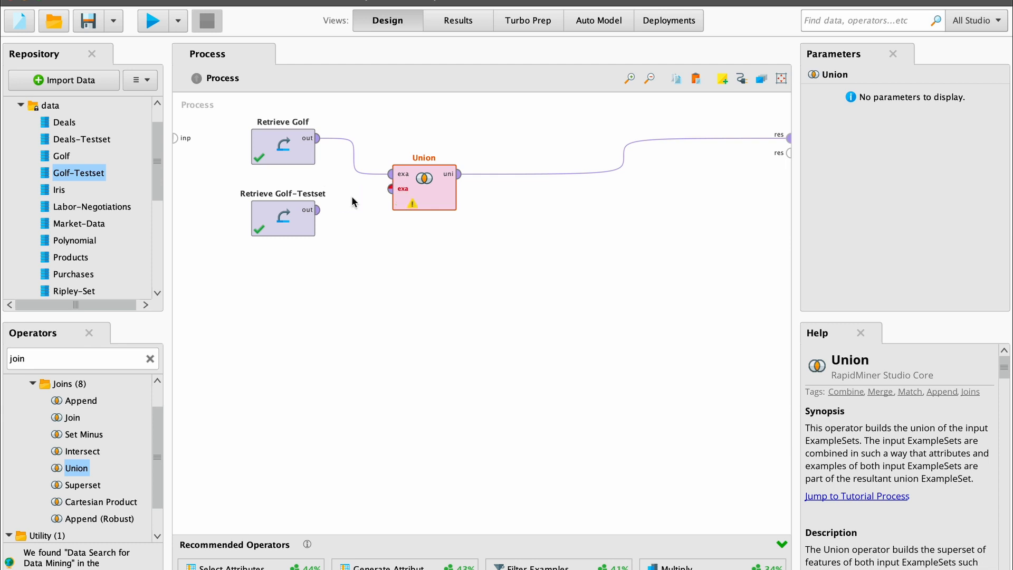
left_click(352, 156)
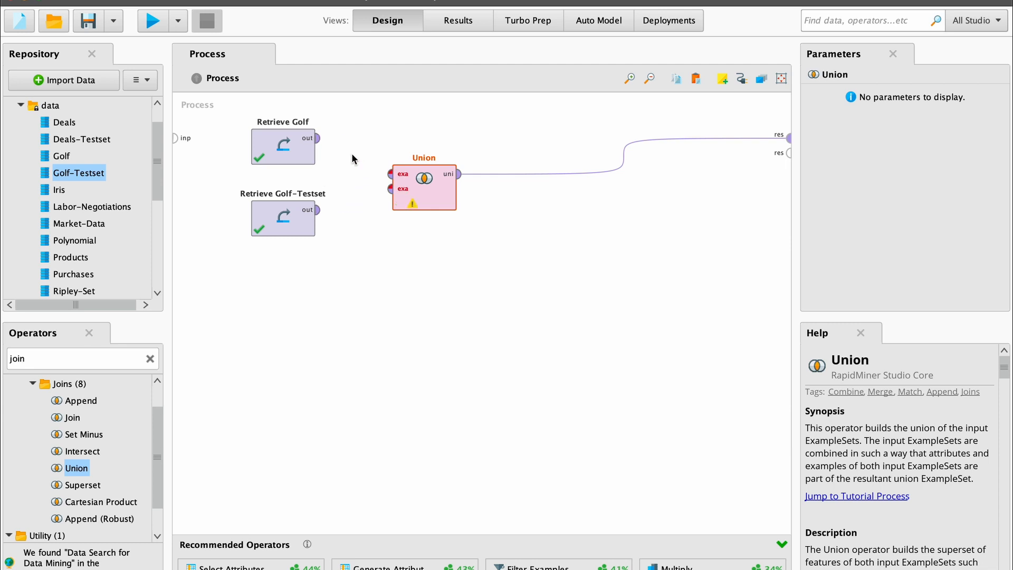
left_click(313, 219)
left_click_drag(318, 210, 391, 174)
left_click_drag(318, 140, 336, 161)
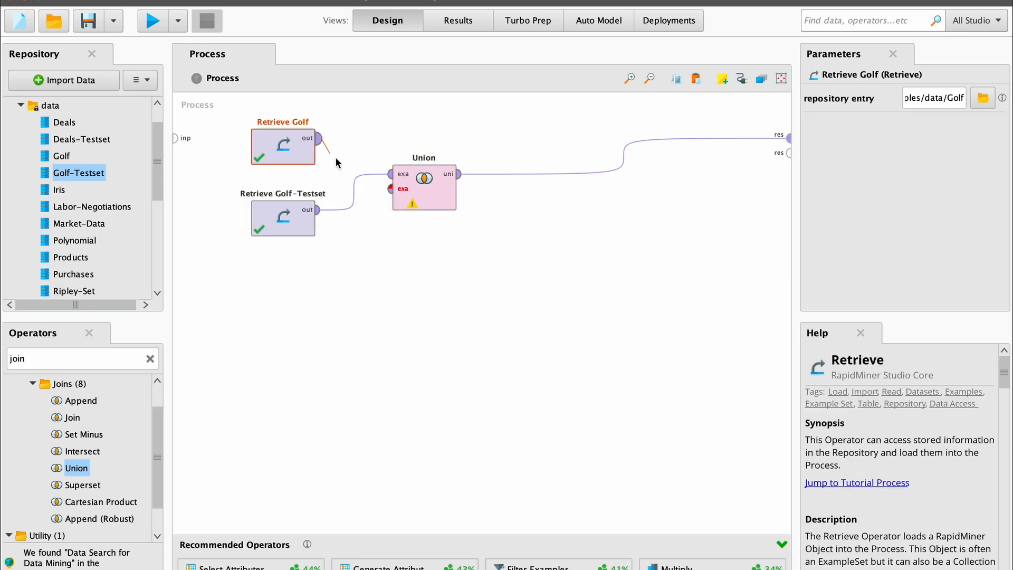
left_click_drag(389, 194, 391, 189)
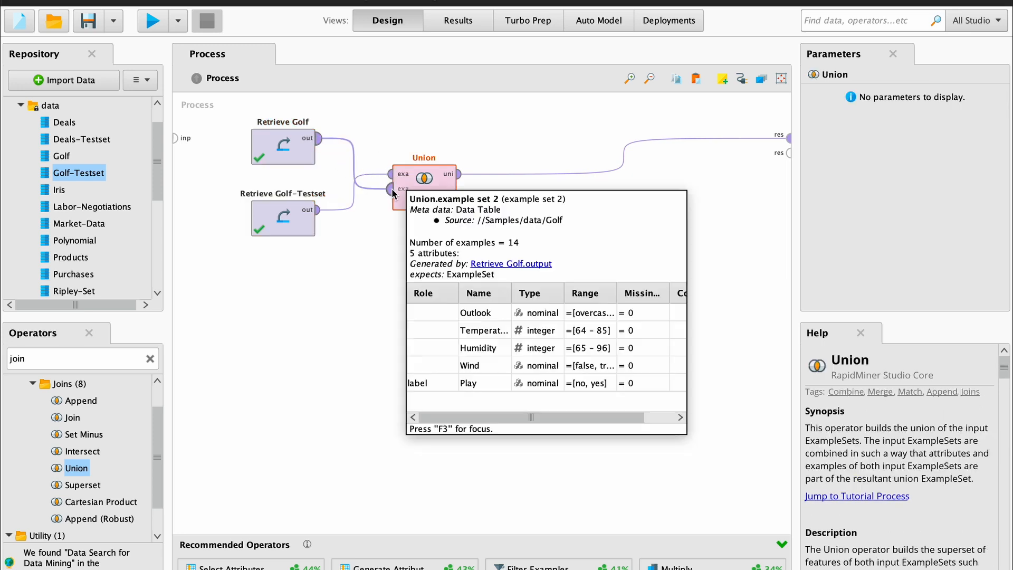
Step: Run the process with the swapped inputs and review all rows of the Union result
left_click(154, 26)
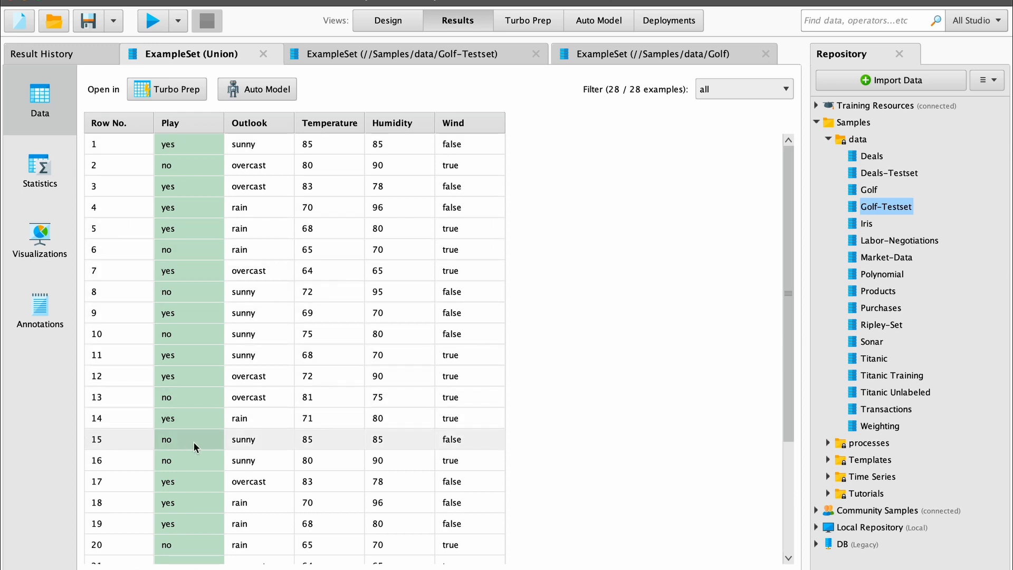
scroll(194, 446, "down", 5)
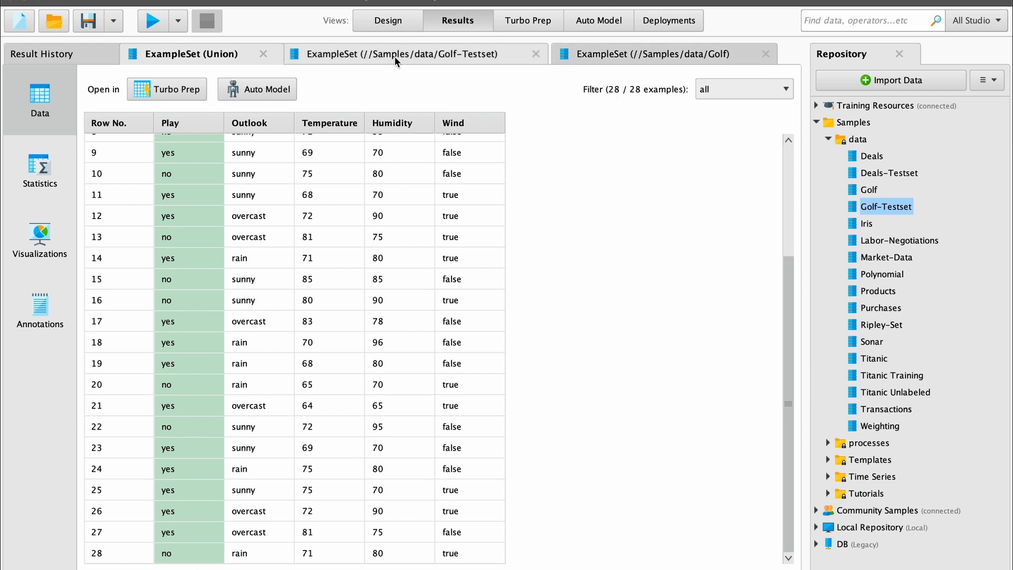
Step: Add an Append operator to the process below Union
left_click(396, 20)
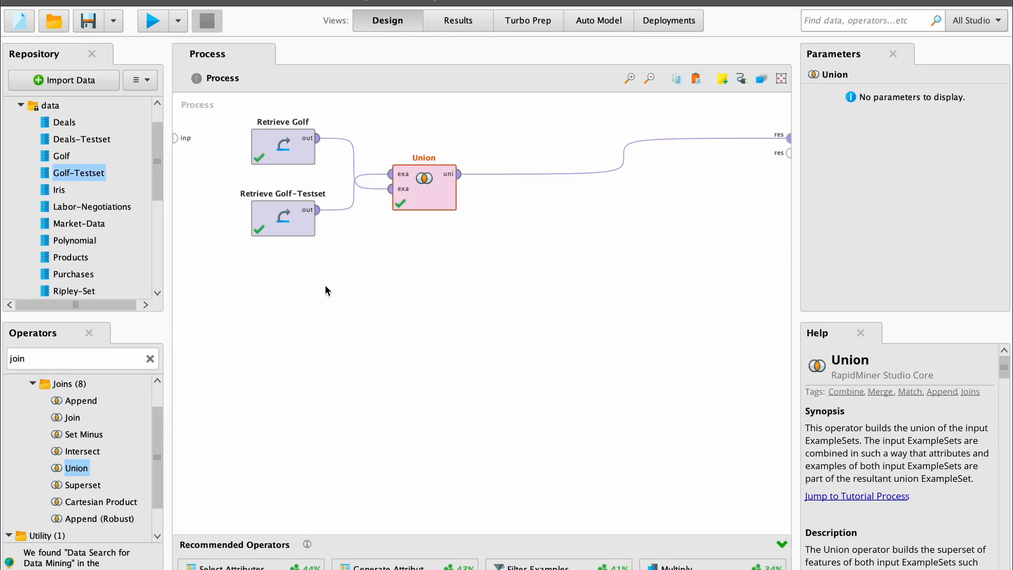
left_click(86, 403)
left_click_drag(84, 401, 435, 277)
Step: Disable the Union operator and move it aside, below and clear of the connections
left_click(436, 191)
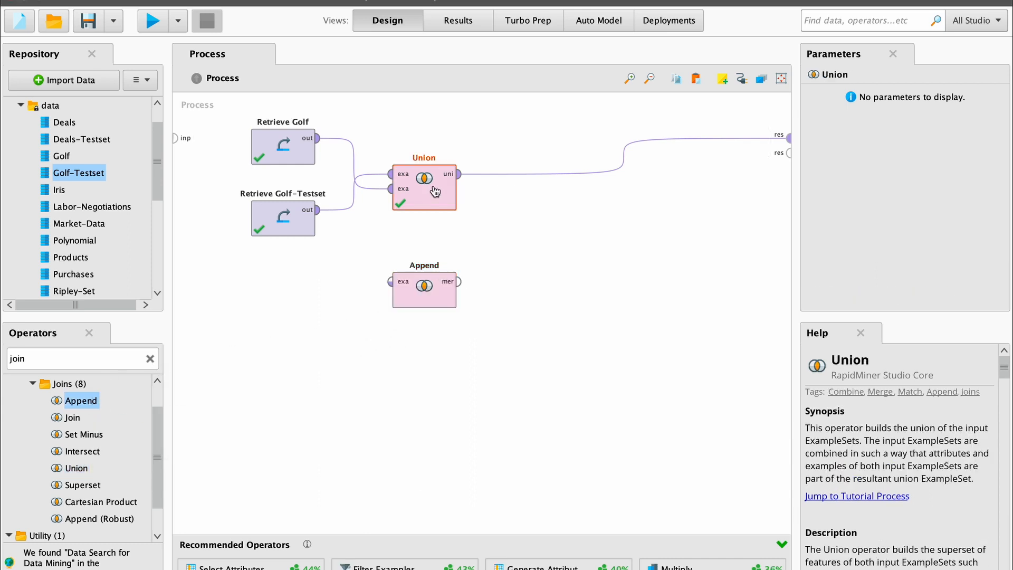
right_click(434, 189)
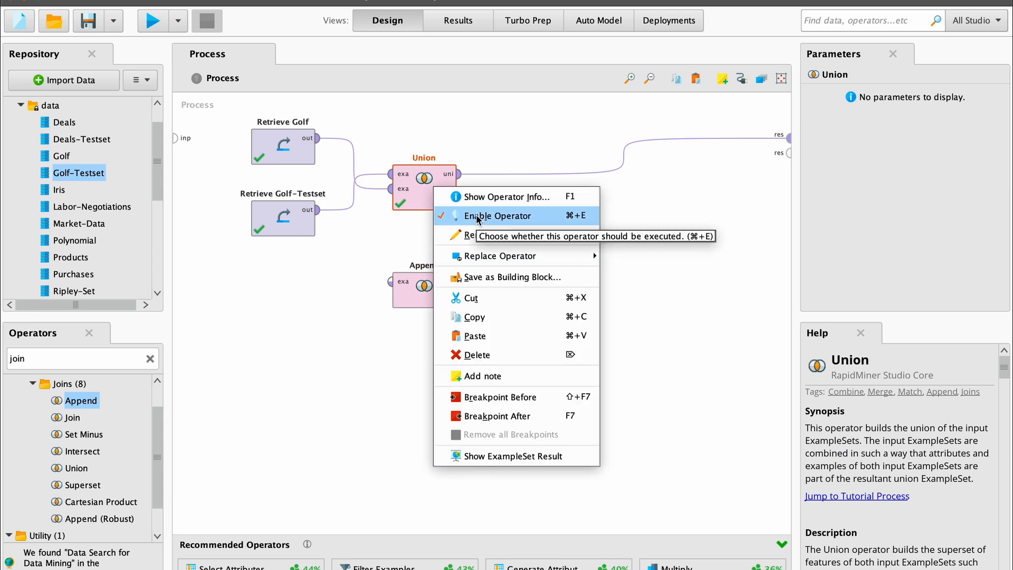
left_click(477, 217)
left_click(427, 185)
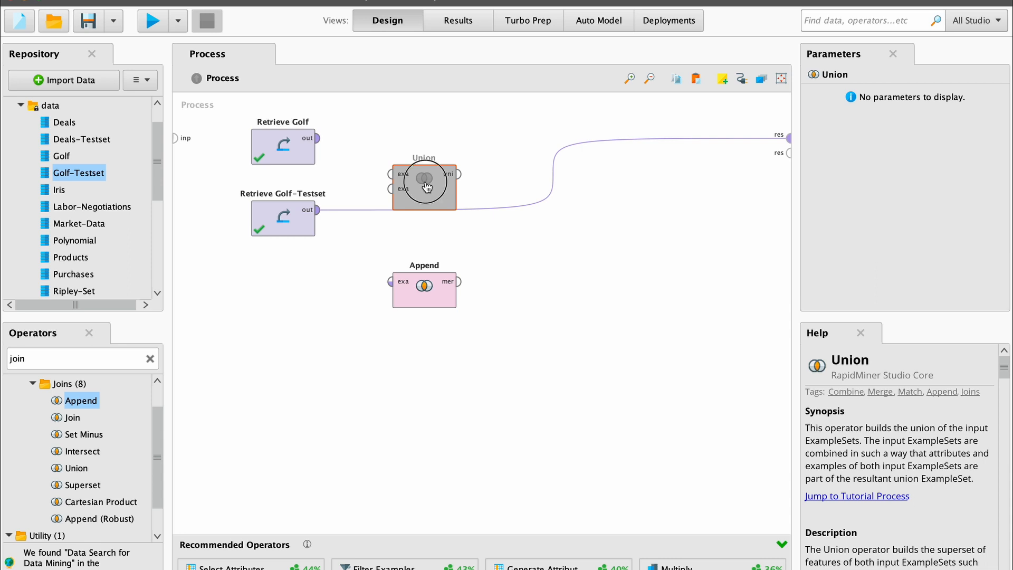
left_click_drag(426, 186, 618, 298)
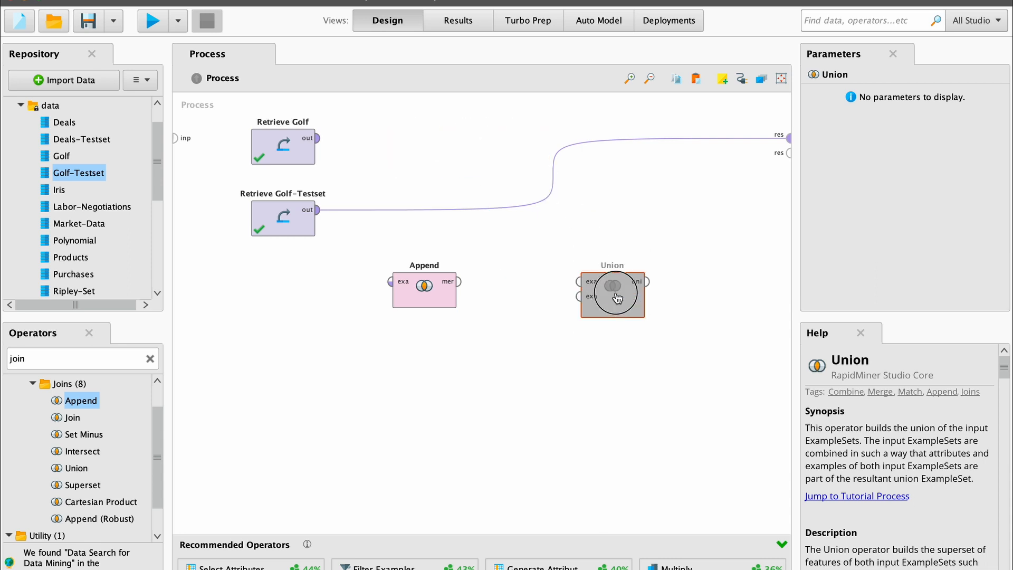
right_click(615, 294)
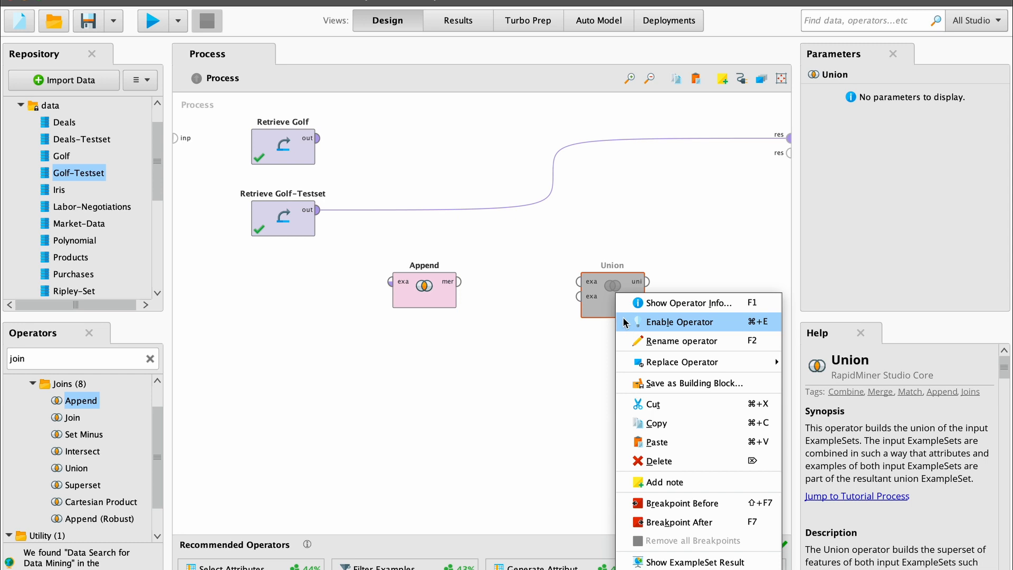
Step: Place Append beside Retrieve Golf and remove the connection from Retrieve Golf-Testset to the first result port
left_click(416, 288)
left_click_drag(416, 288, 417, 145)
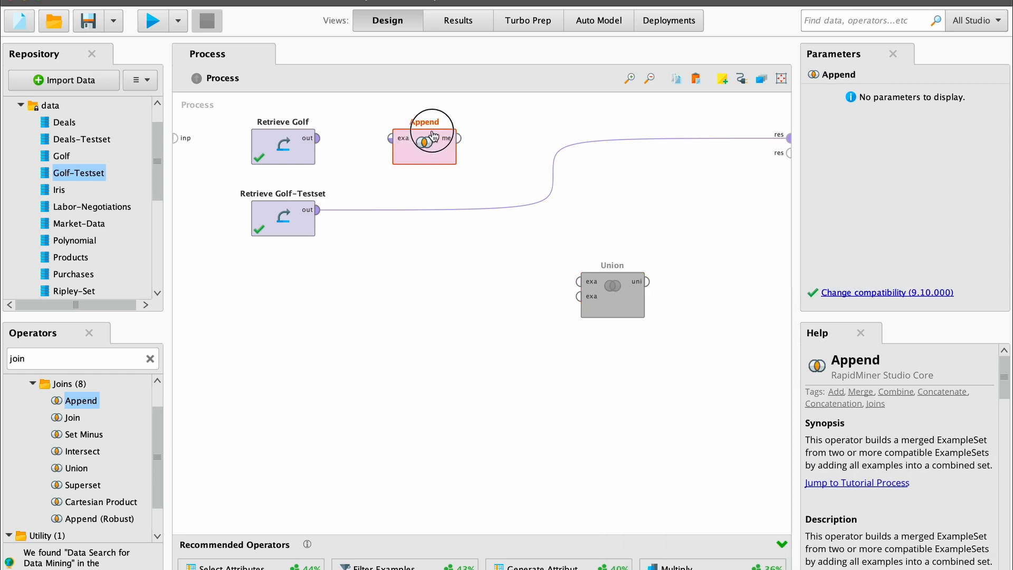
left_click(552, 175)
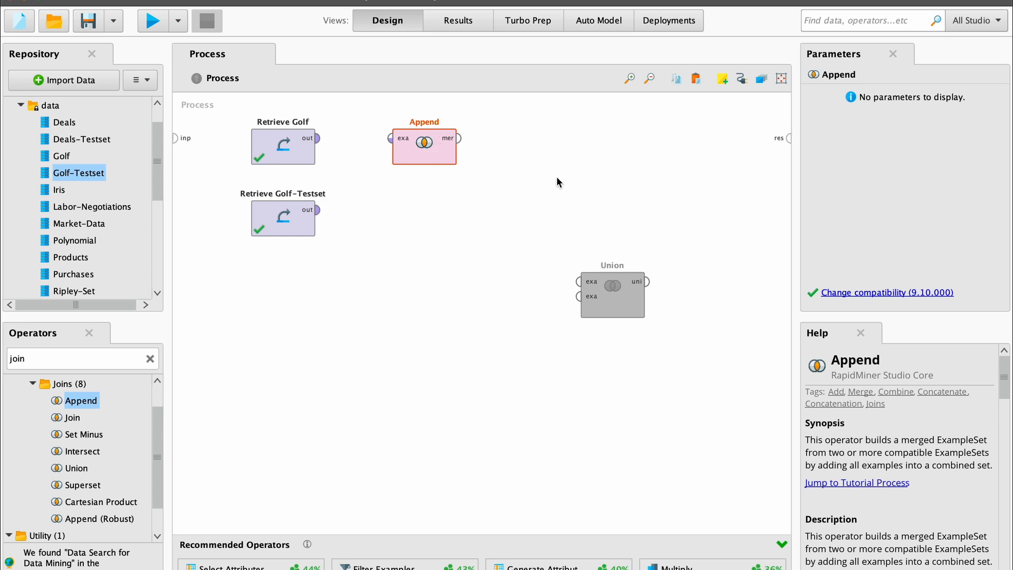
Step: Connect Retrieve Golf to Append's first input, Retrieve Golf-Testset to its second, and the merged output to the first result port
left_click(319, 140)
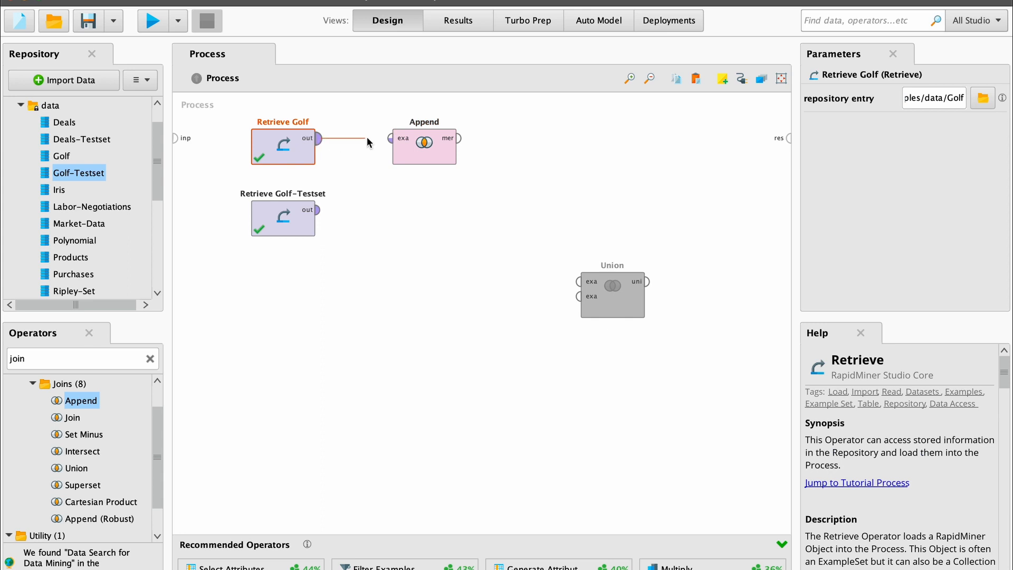
left_click(391, 139)
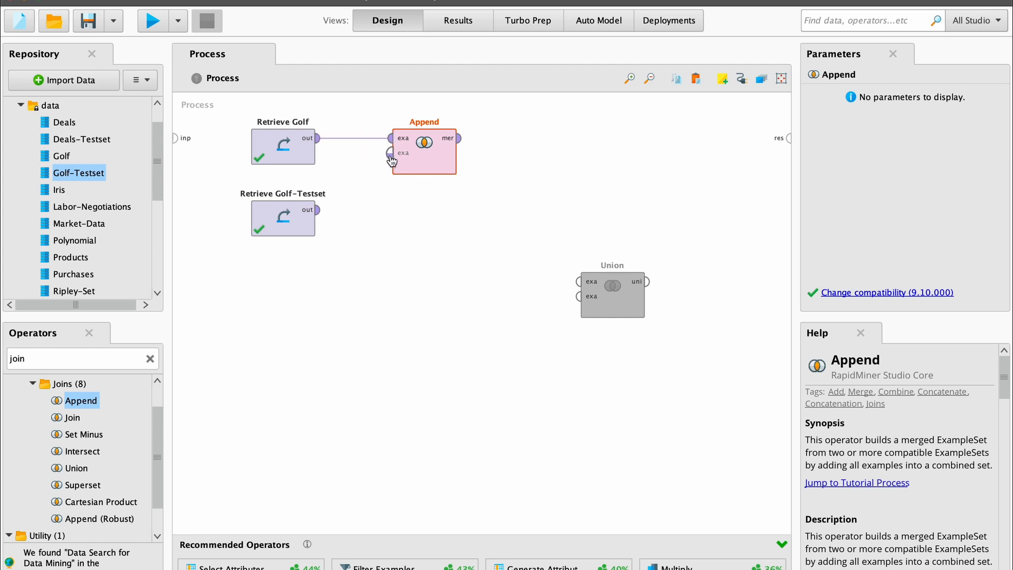
left_click(318, 212)
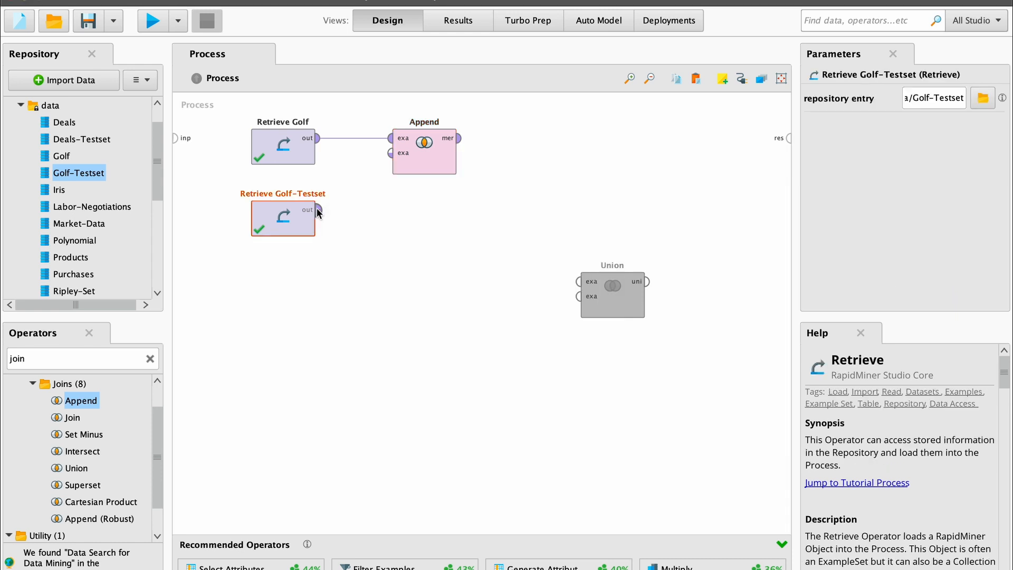
left_click_drag(318, 211, 392, 154)
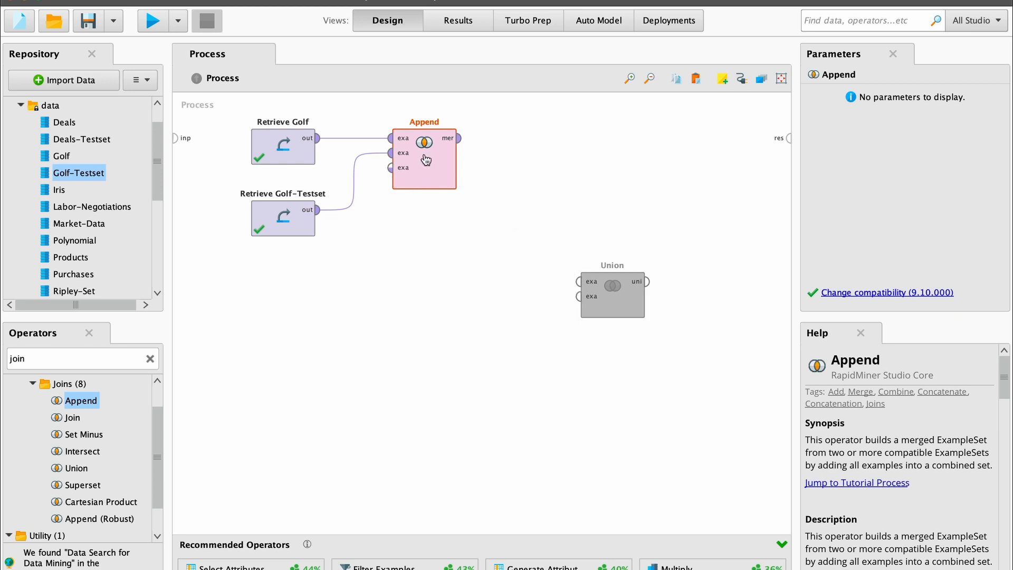
left_click_drag(462, 140, 789, 141)
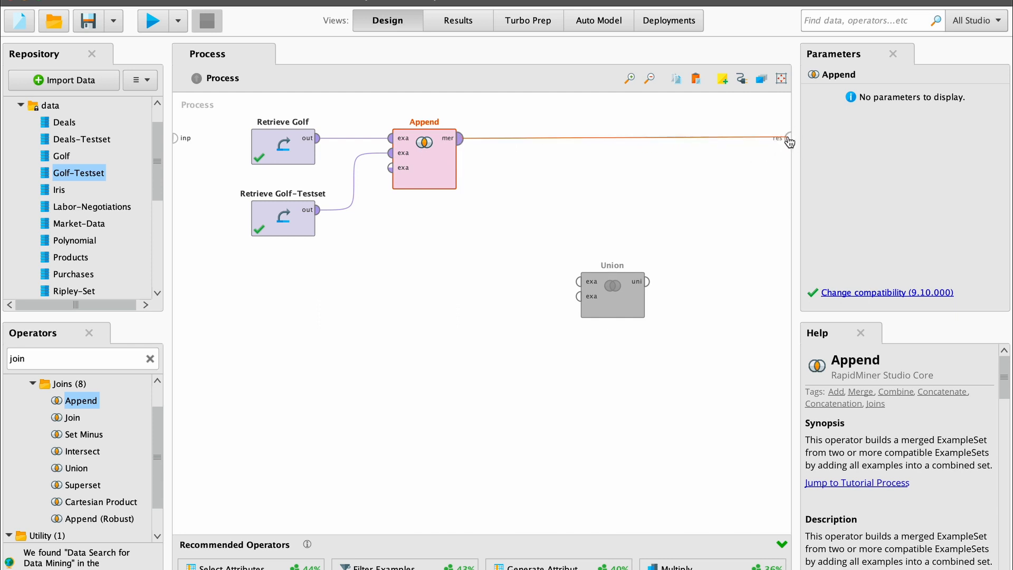
left_click(789, 142)
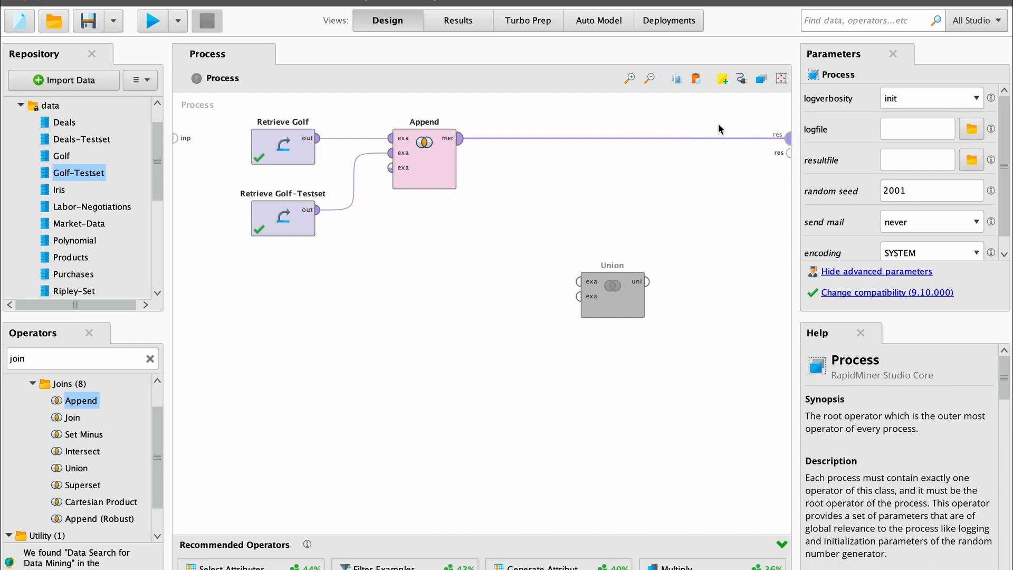
Step: Run the process and compare the rows of the Append result with the order of its input data sets
left_click(142, 24)
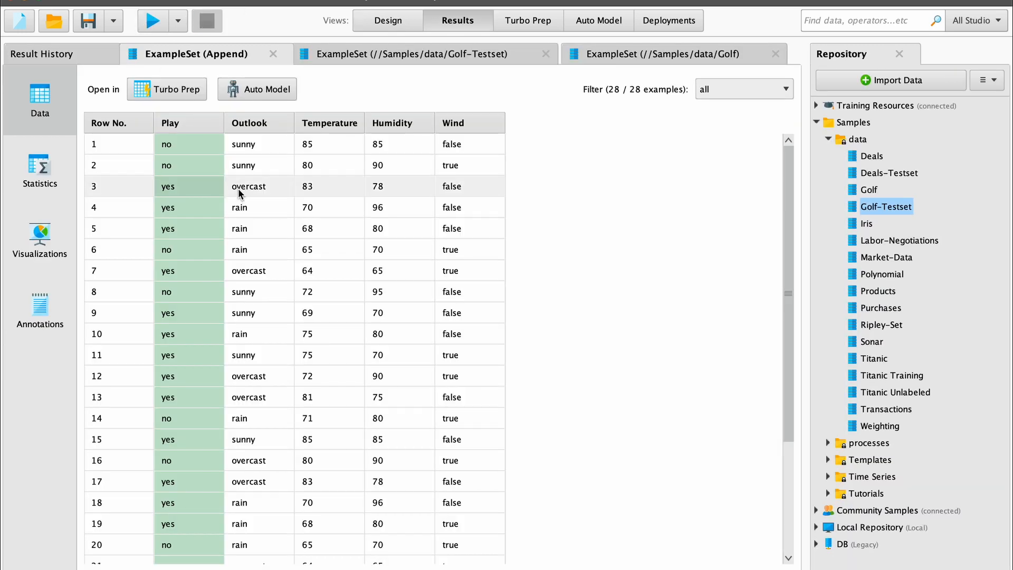
scroll(238, 190, "down", 3)
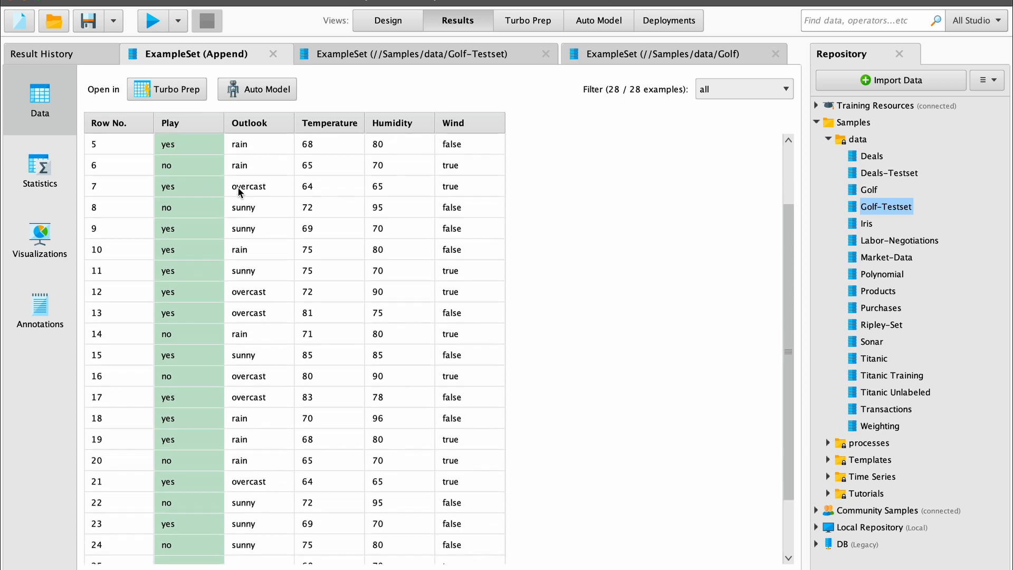
scroll(237, 186, "down", 4)
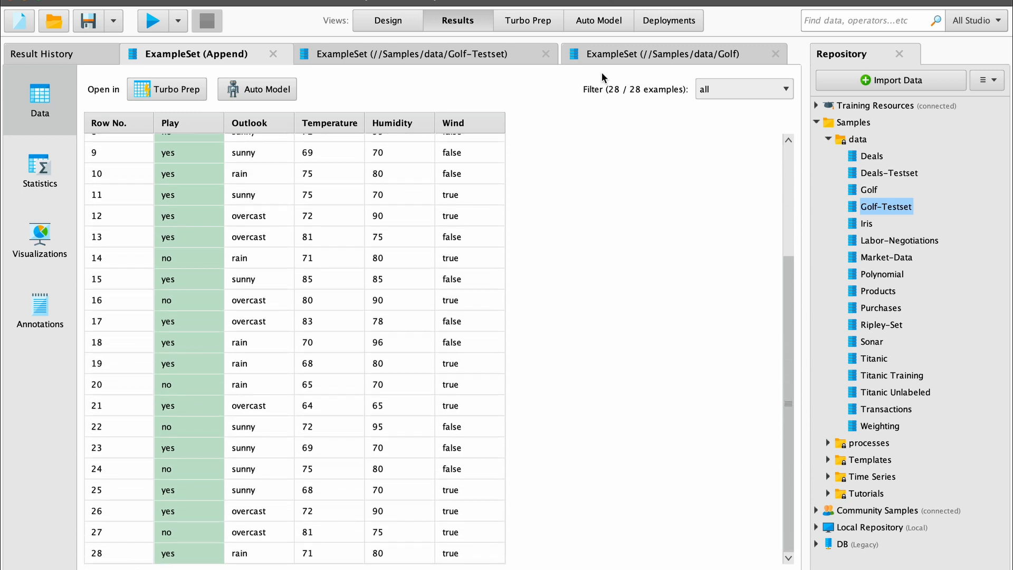
scroll(217, 343, "up", 8)
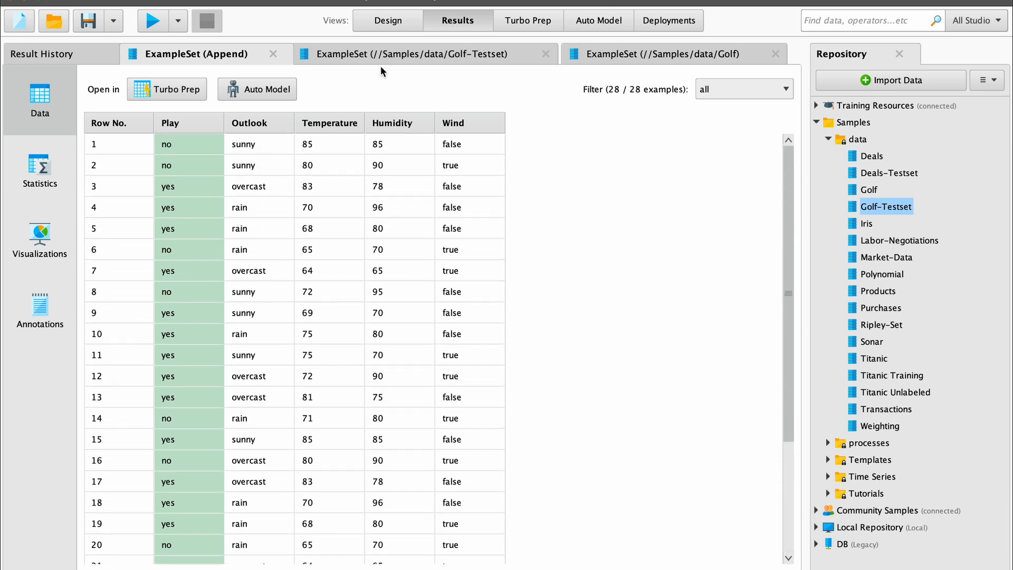
left_click(381, 21)
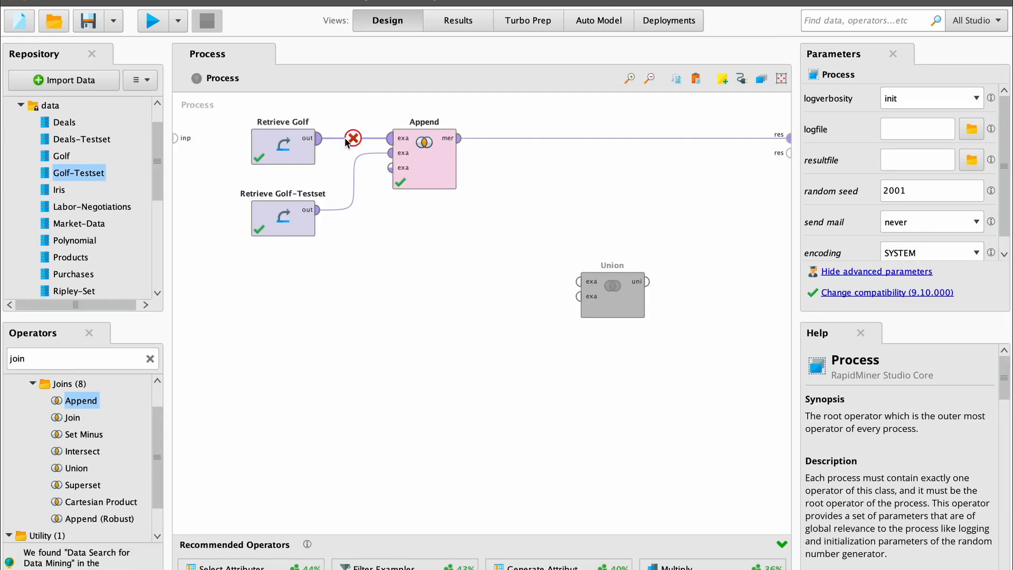
mouse_move(313, 140)
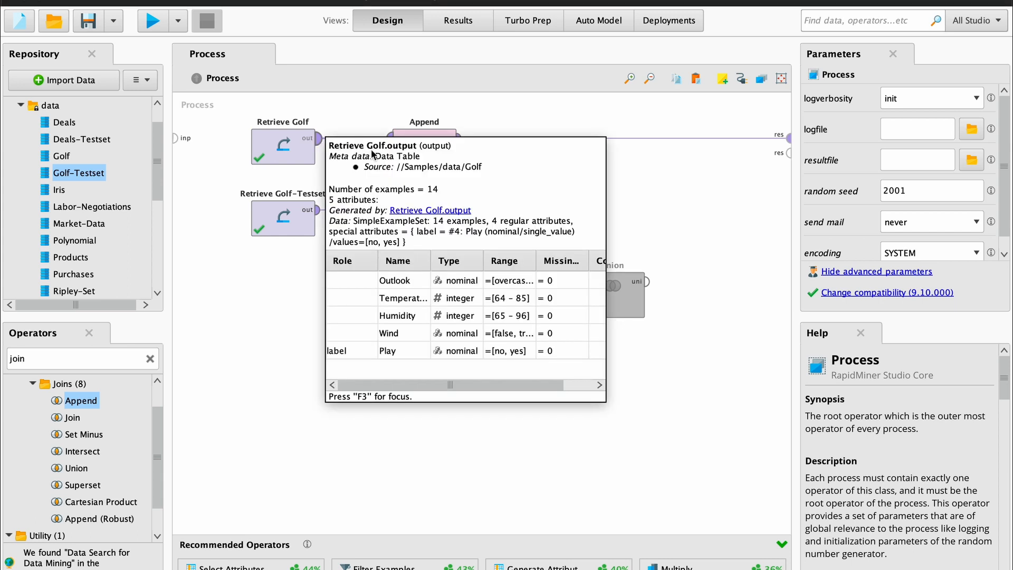
left_click(449, 23)
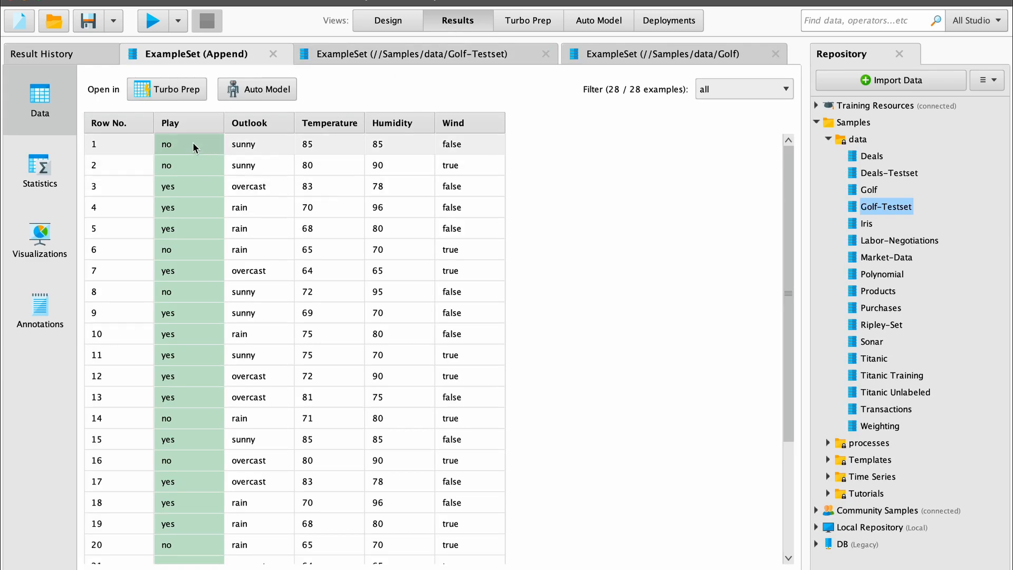
Step: Swap the Append inputs so Retrieve Golf-Testset feeds the first port and Retrieve Golf the second, and rerun the process
left_click(388, 20)
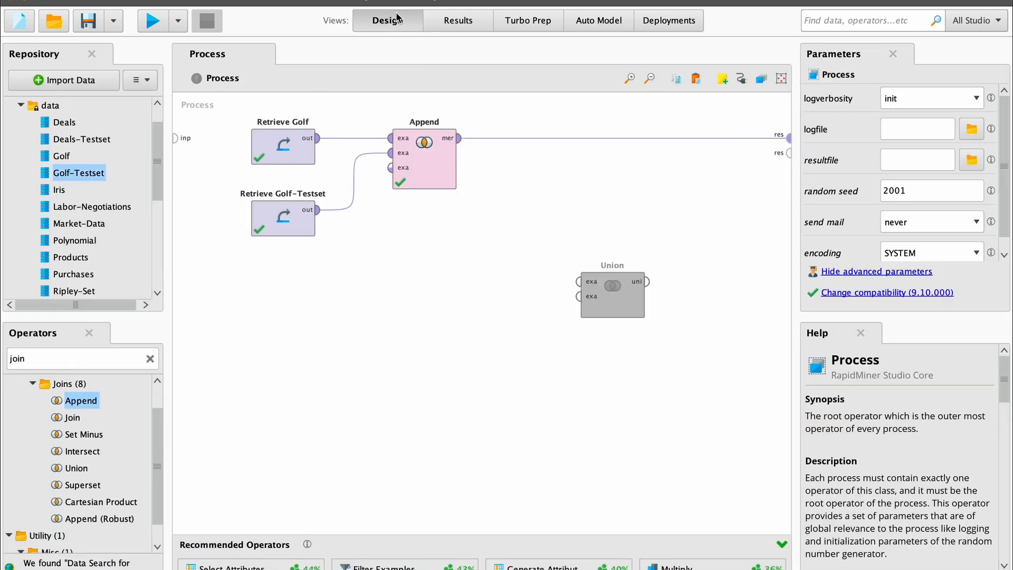
left_click(352, 137)
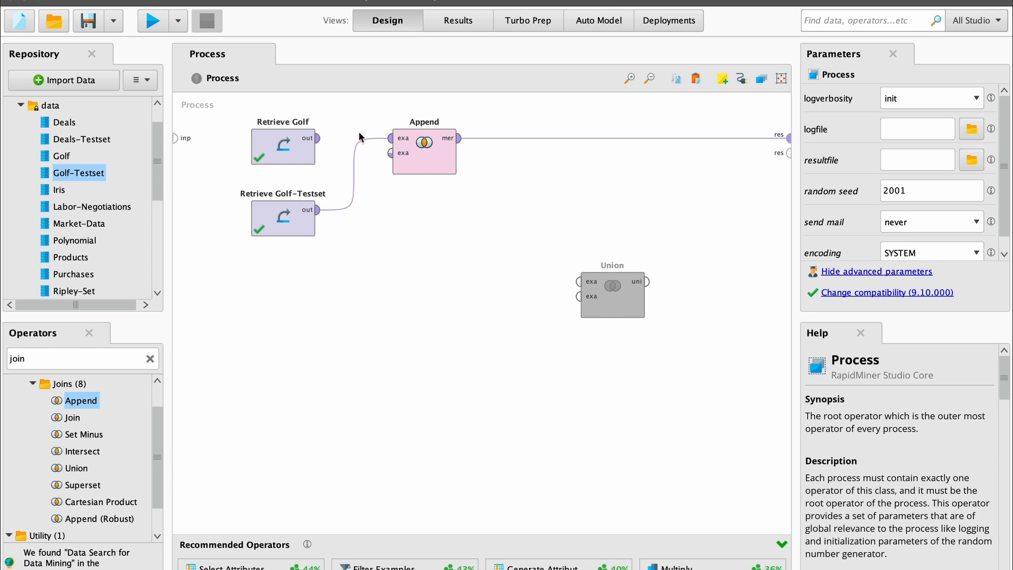
left_click(324, 145)
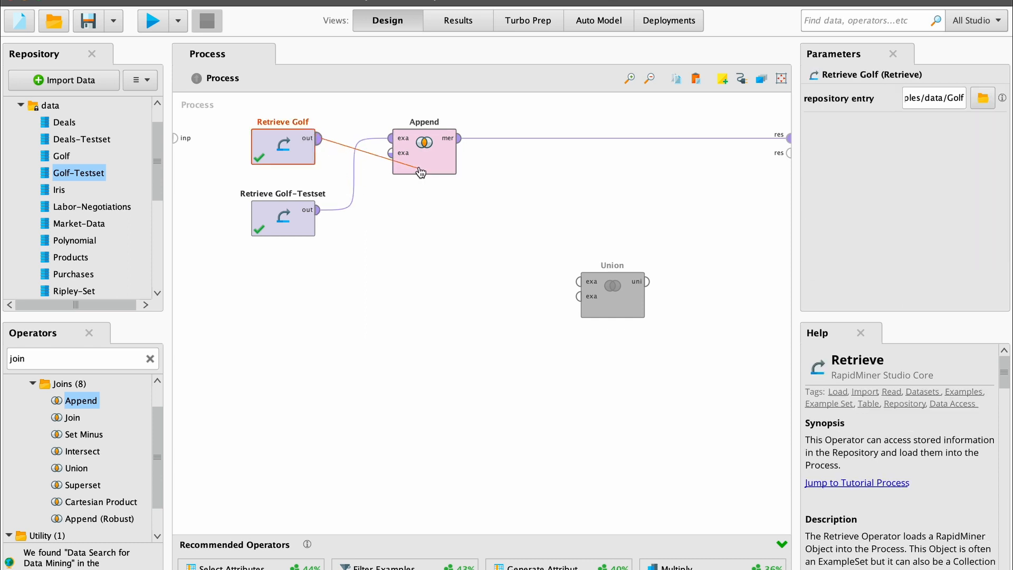
left_click(392, 154)
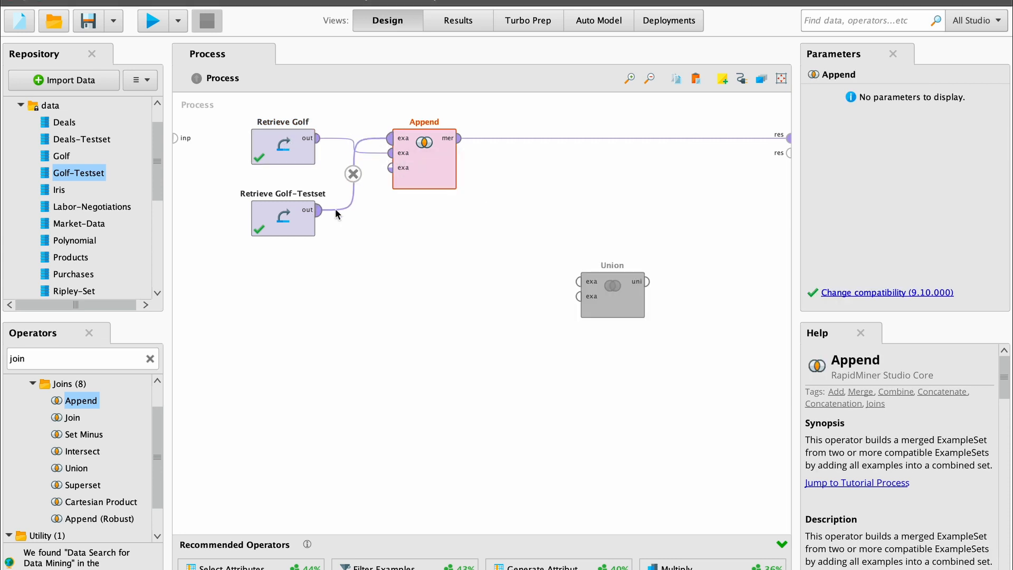
left_click(153, 21)
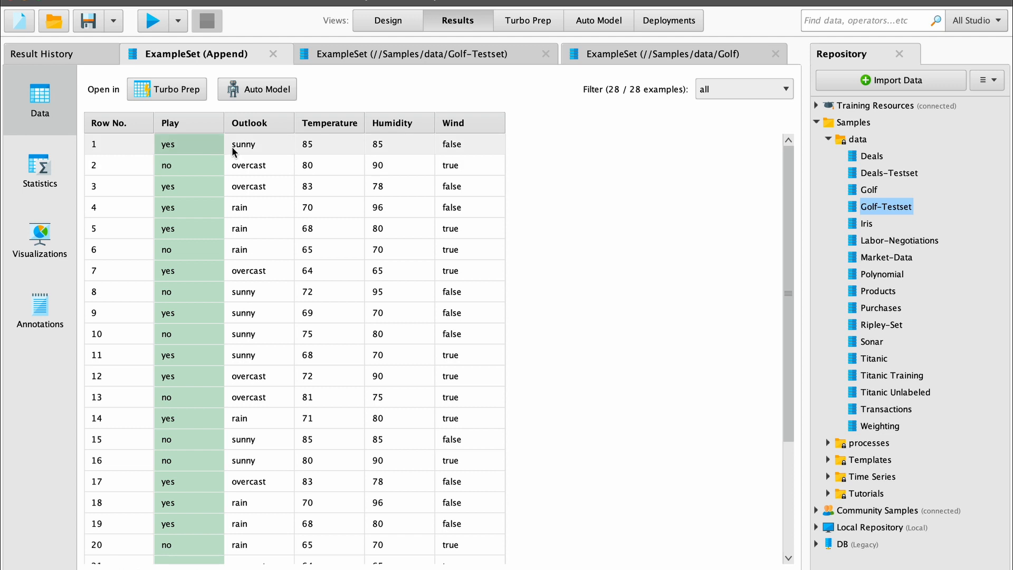
Step: Duplicate the Retrieve Golf-Testset operator in the process by copying and pasting it
left_click(388, 20)
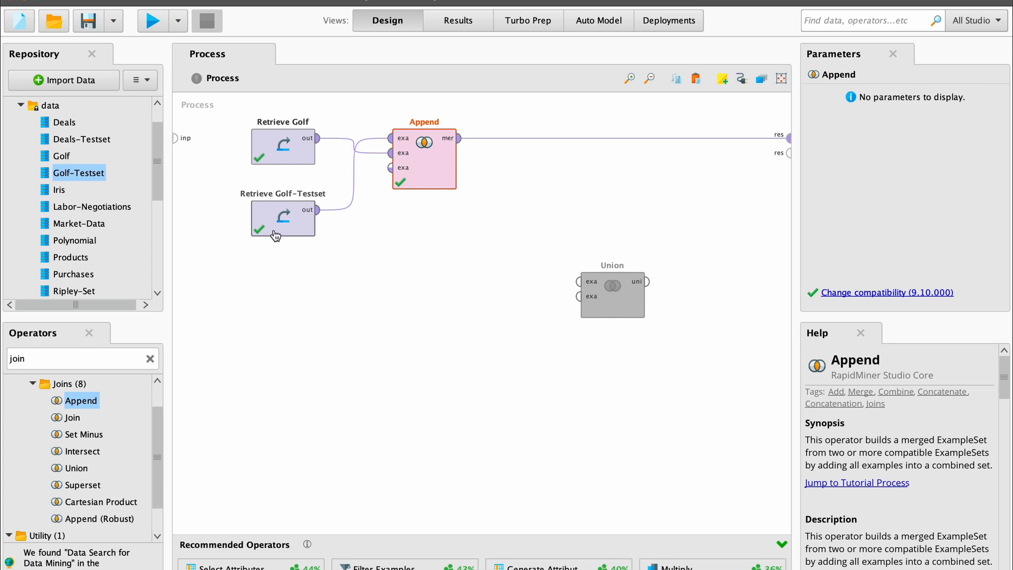
right_click(284, 213)
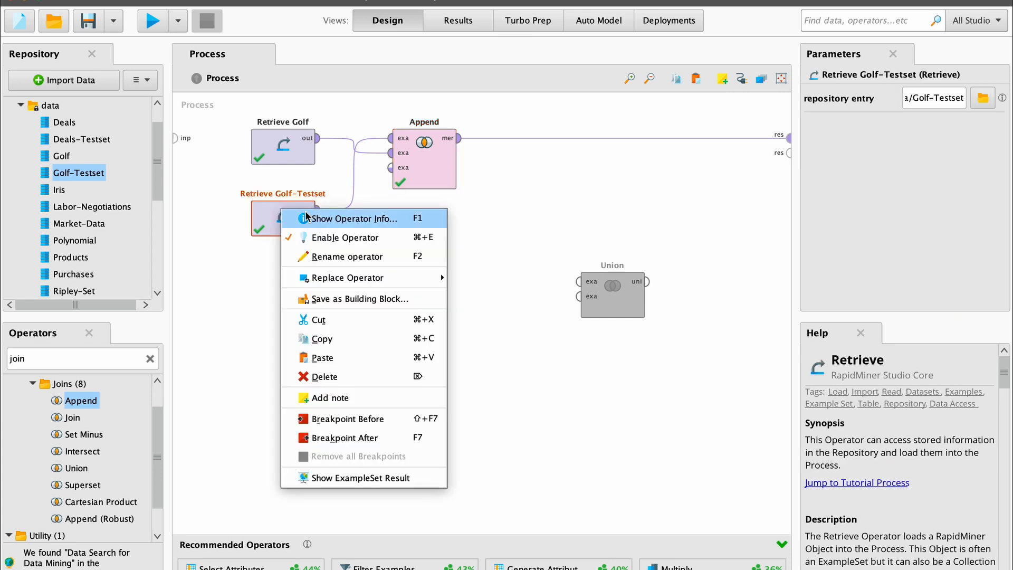
left_click(350, 349)
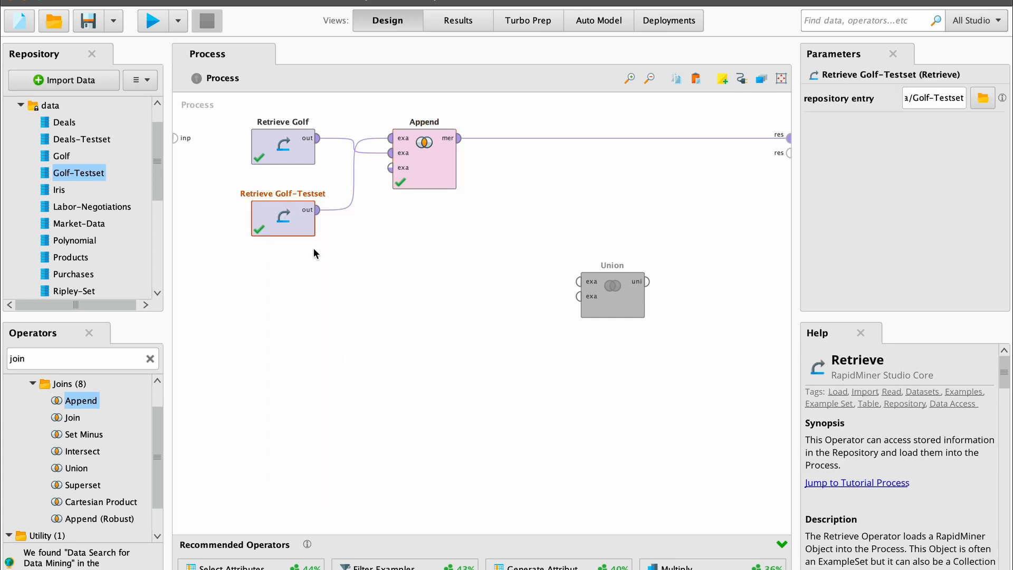
right_click(284, 224)
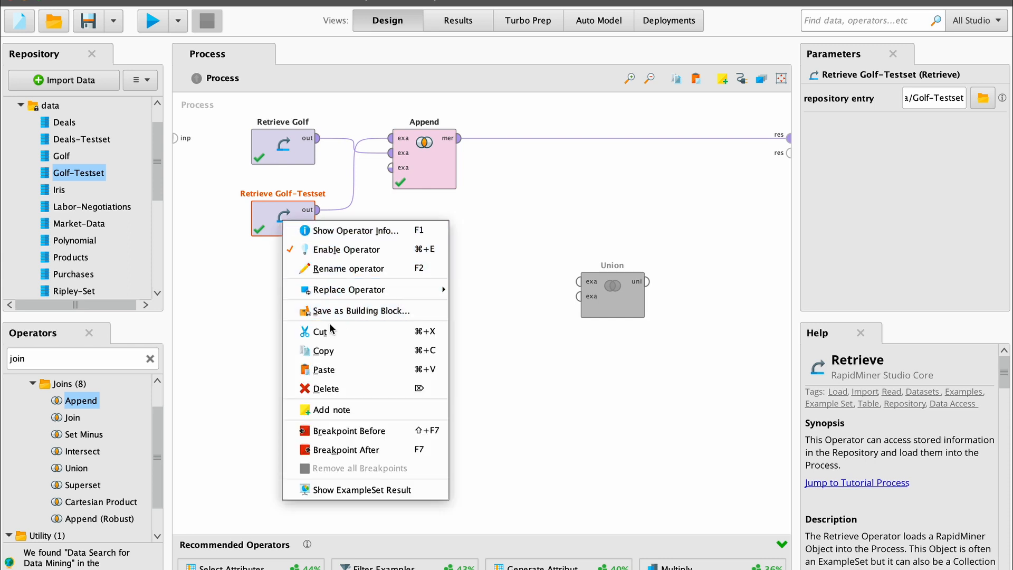
left_click(340, 369)
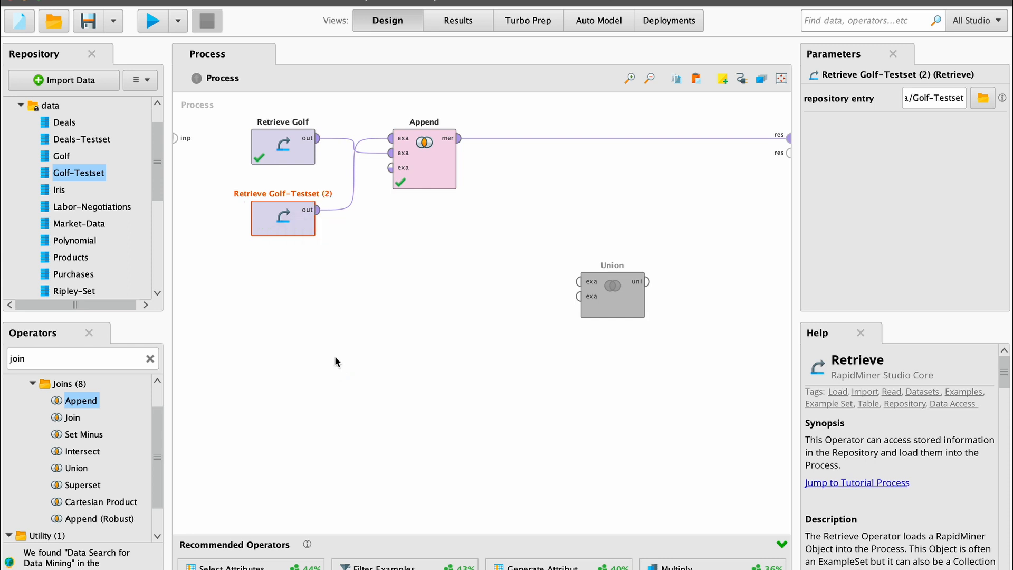
Step: Move the Retrieve Golf-Testset copy below the original, try connecting it to Append, and undo that connection
left_click_drag(289, 234, 395, 168)
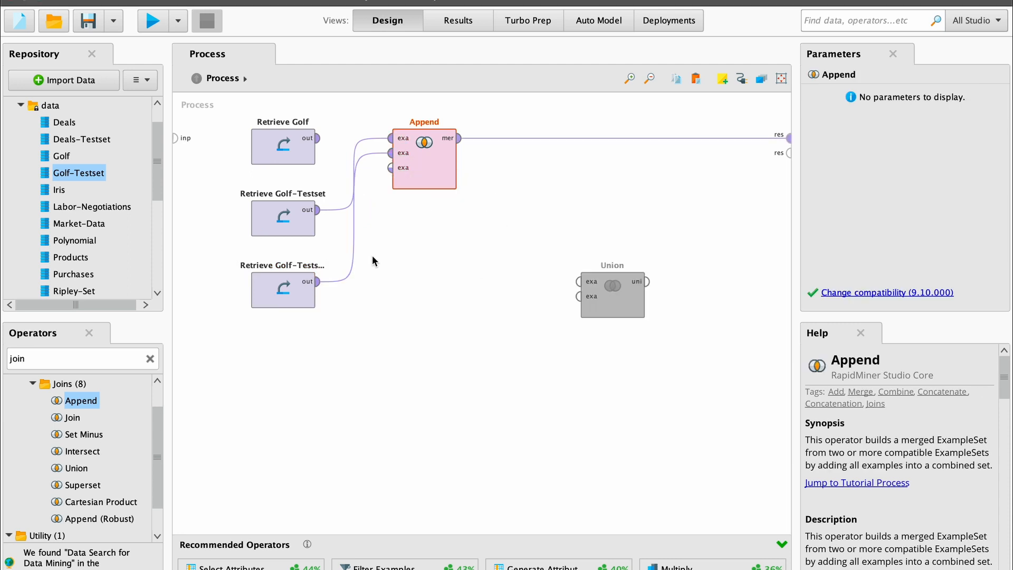
key("ctrl+z")
key("ctrl+z")
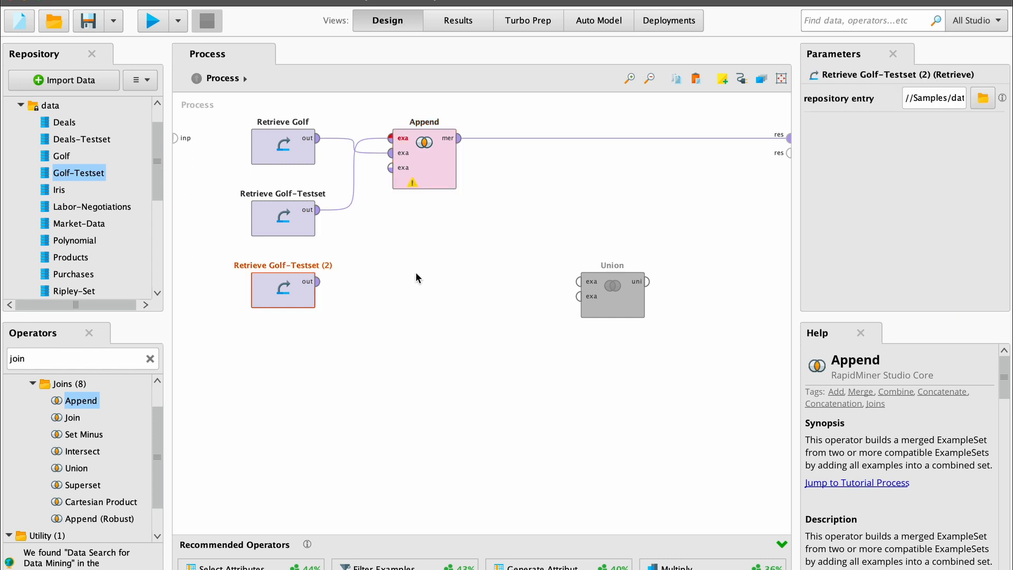
Step: Connect Retrieve Golf-Testset (2) to Append's third input, paste another Golf-Testset copy, and connect it to the fourth input
left_click(315, 287)
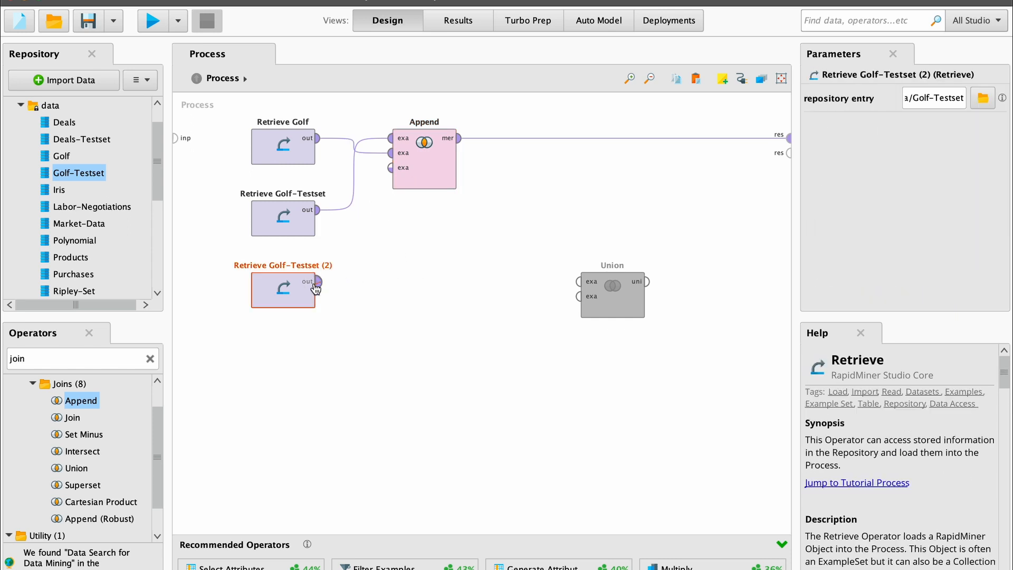
left_click_drag(318, 281, 391, 168)
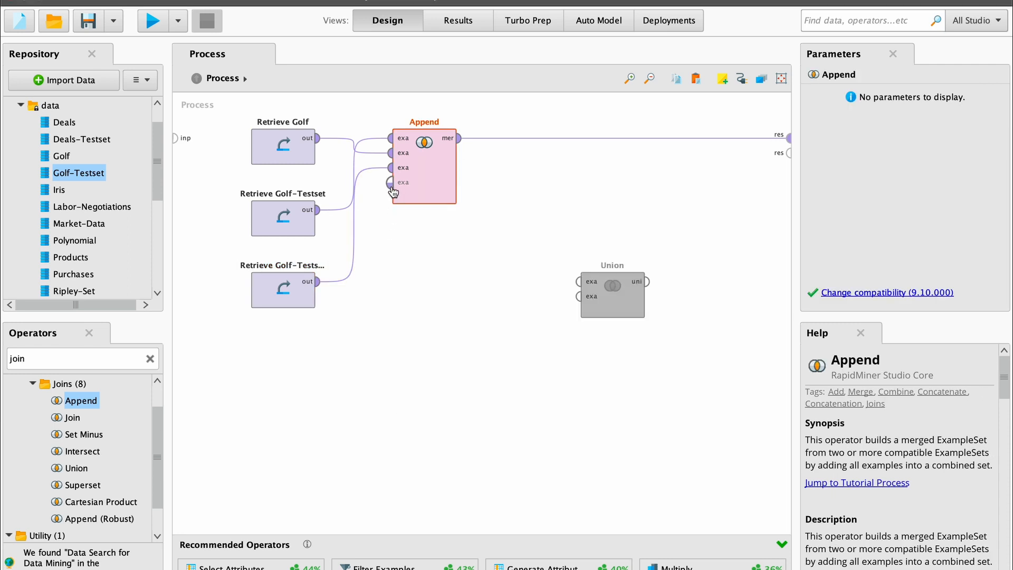
left_click(287, 351)
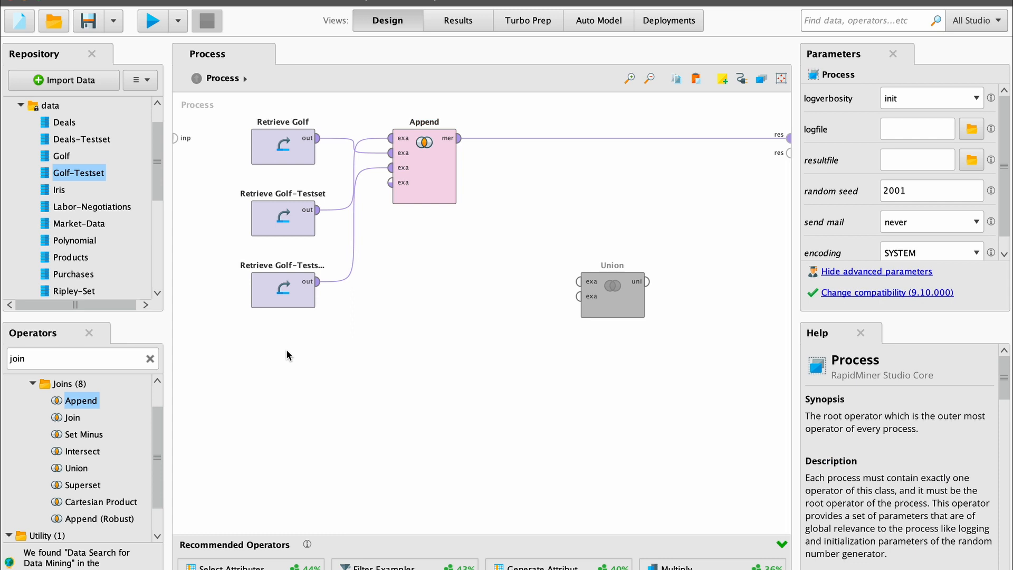
key("ctrl+v")
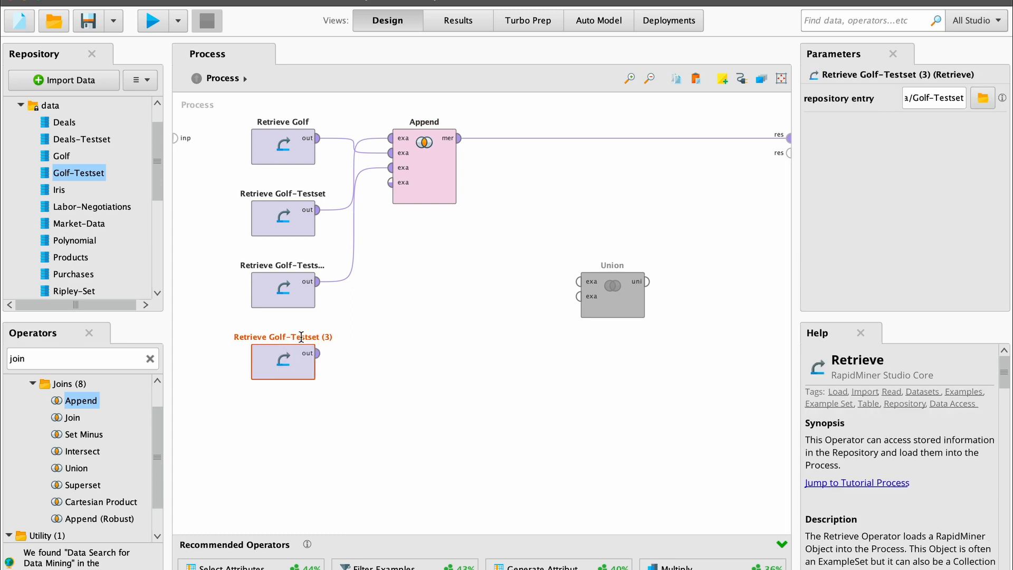
left_click_drag(315, 354, 391, 182)
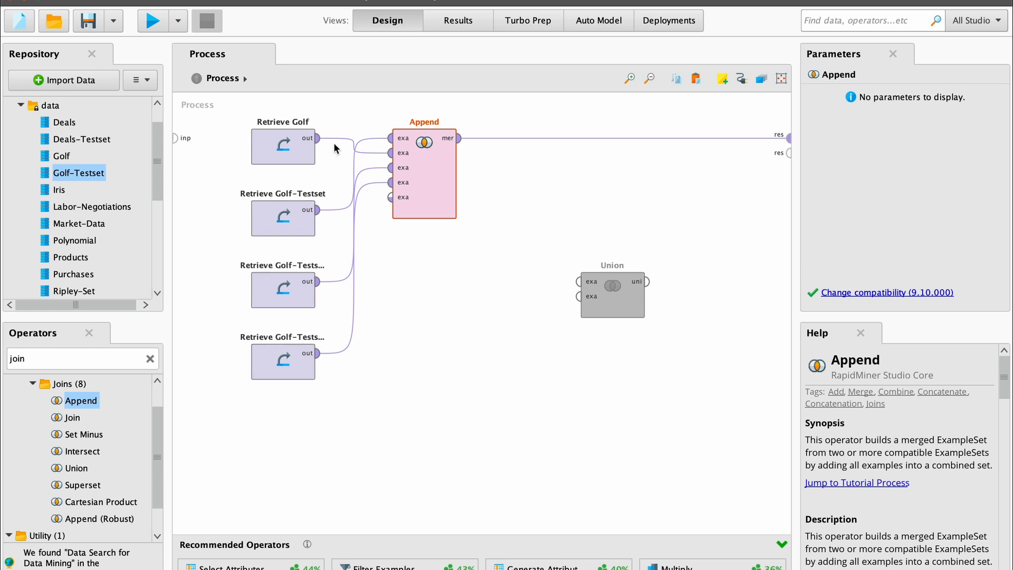
Step: Run the process and examine the Append result through its last row to check the four combined inputs
left_click(149, 20)
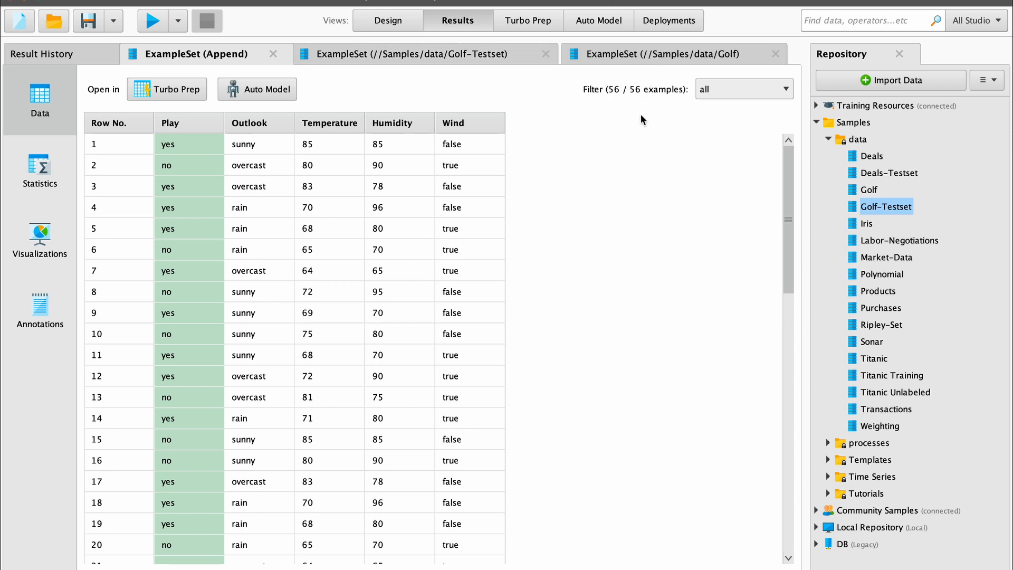
scroll(394, 300, "down", 10)
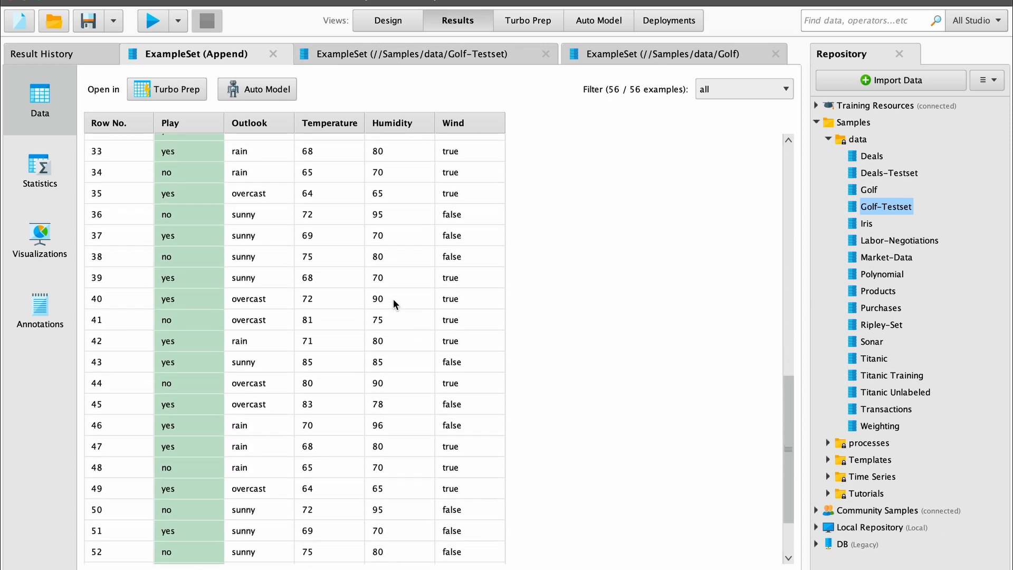
scroll(394, 299, "down", 2)
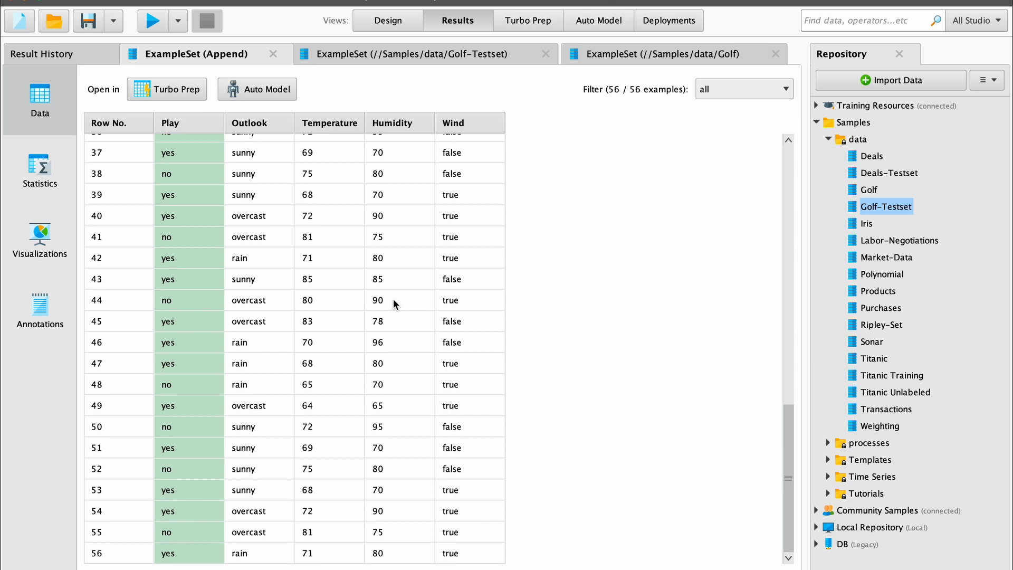
Step: Enable Union in place of Append by disabling Append, removing the leftover result connection, and moving Union beneath Append
left_click(382, 21)
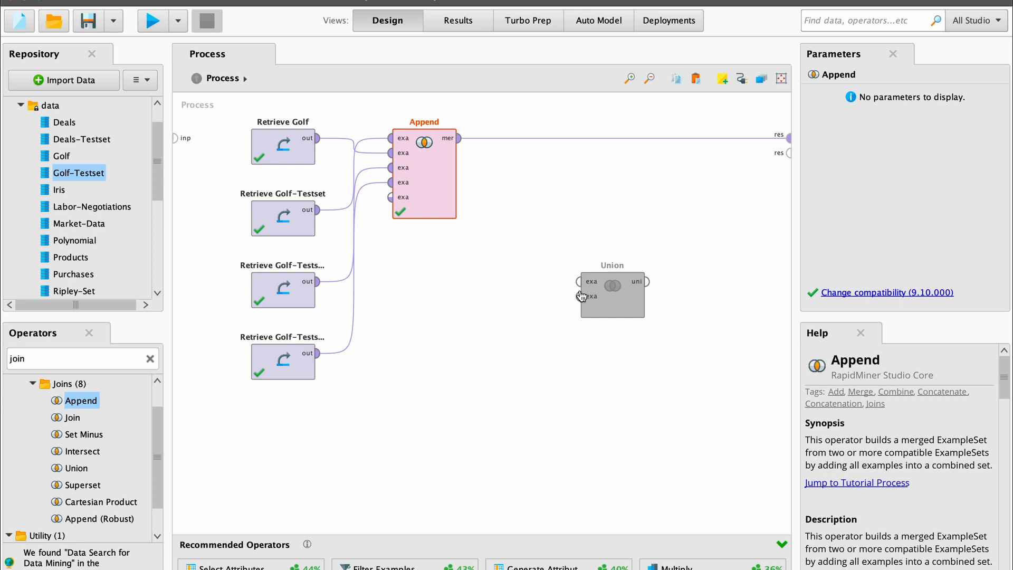
left_click(616, 291)
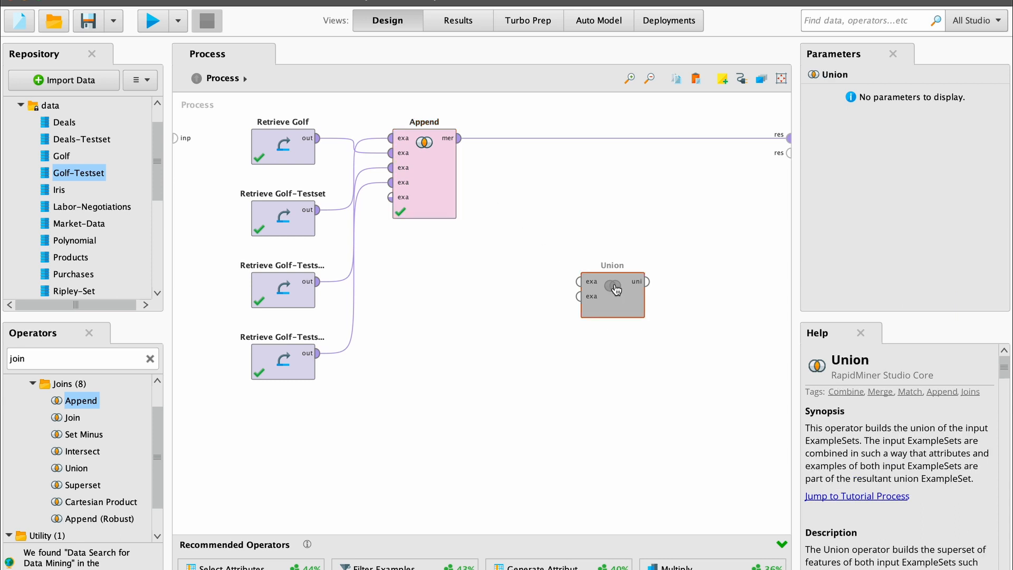
right_click(610, 293)
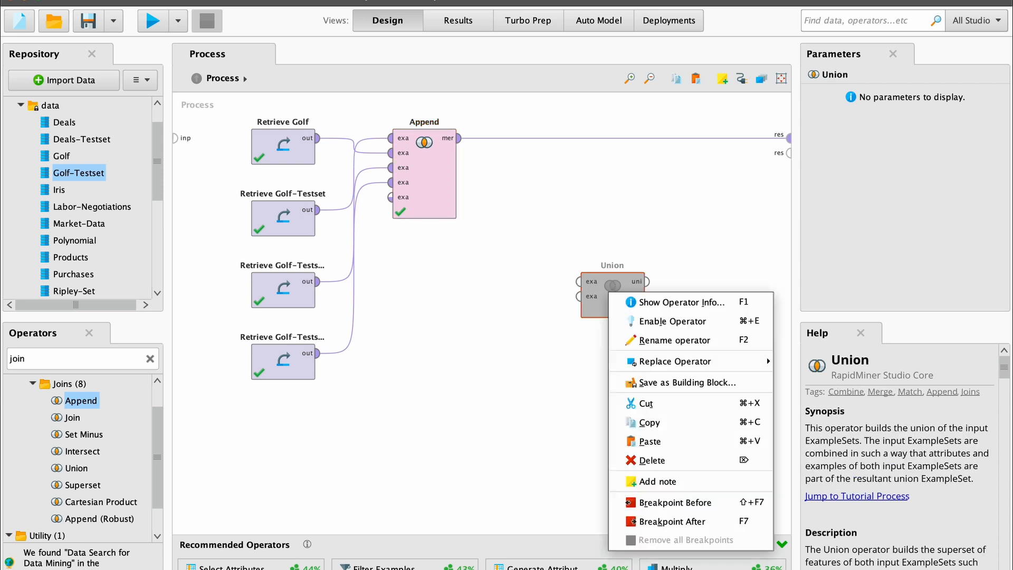
left_click(647, 323)
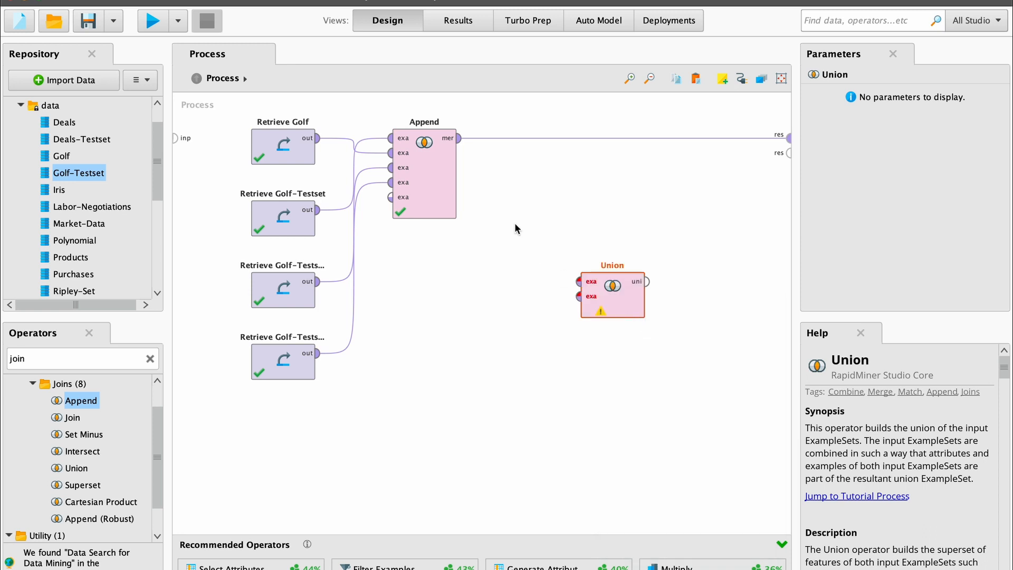
right_click(438, 180)
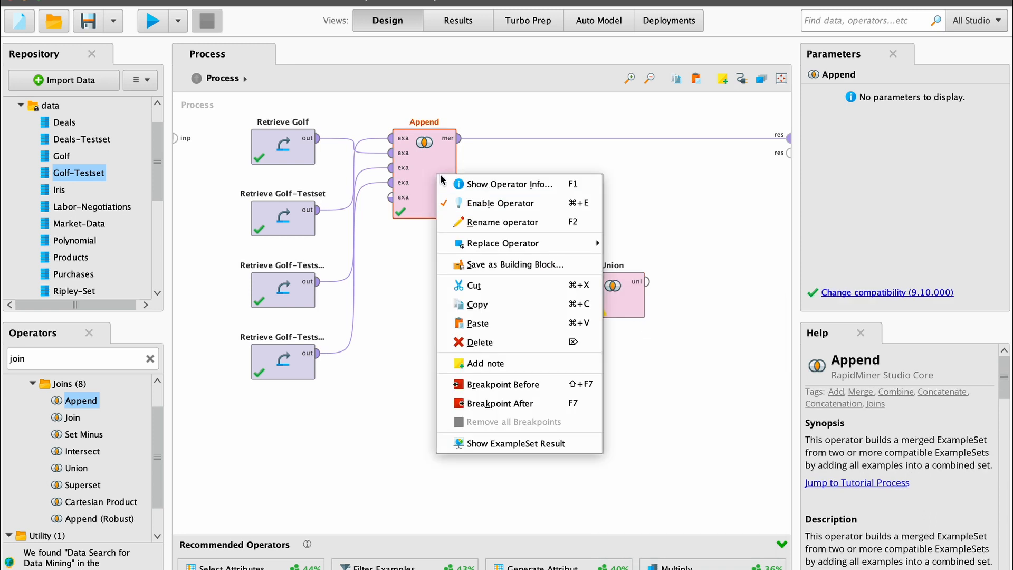
left_click(475, 202)
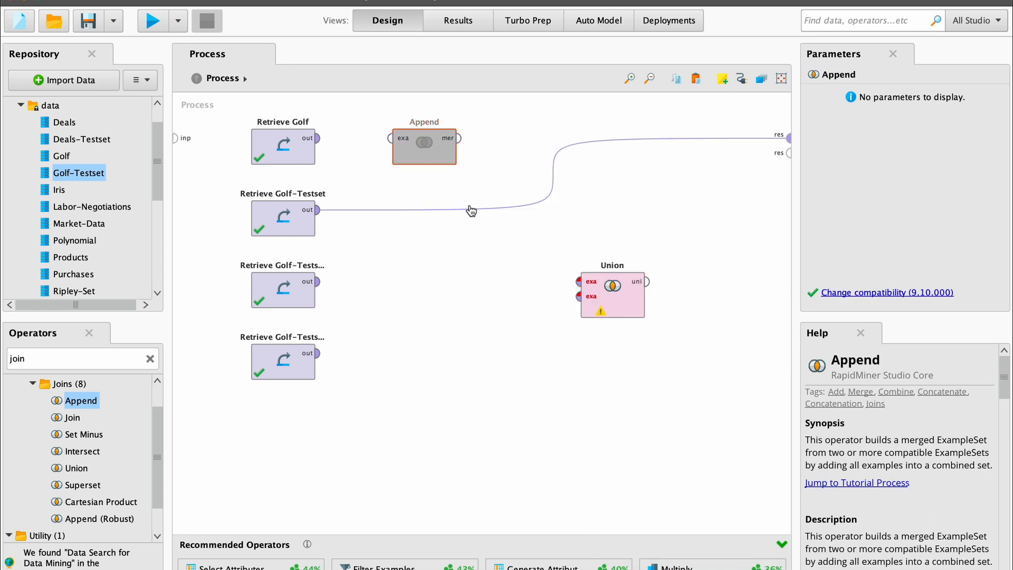
left_click(552, 174)
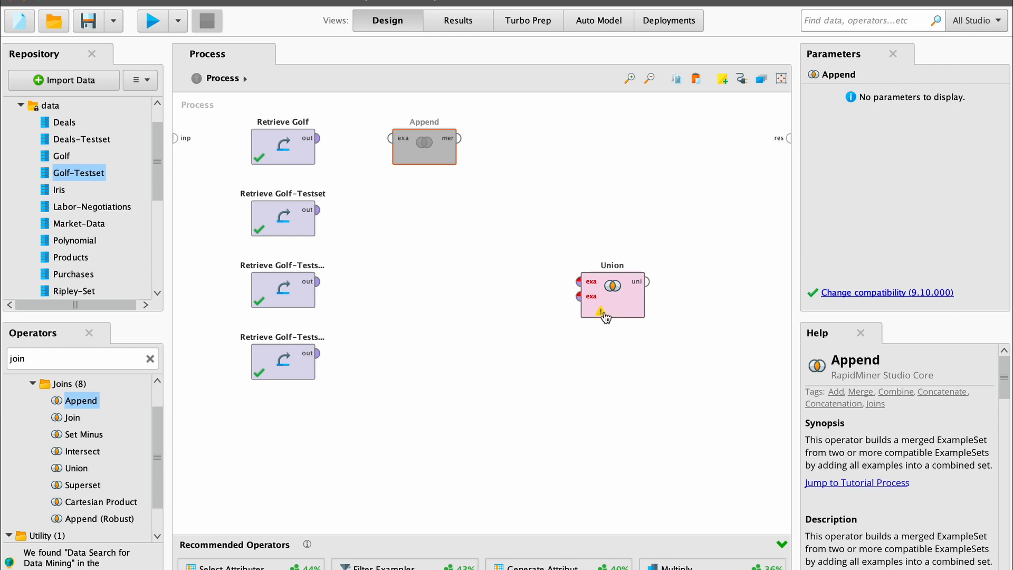
left_click_drag(628, 296, 442, 229)
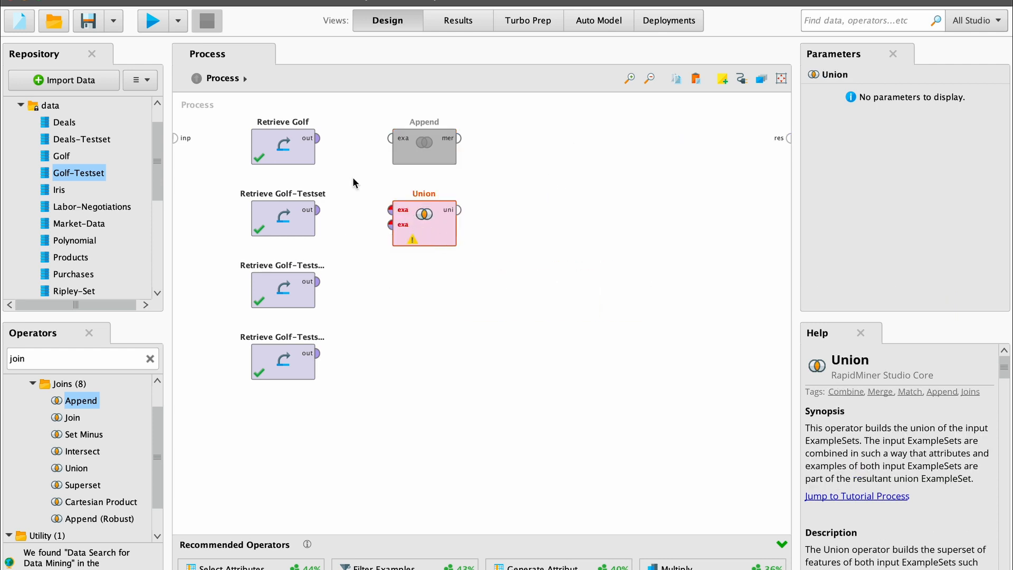
Step: Connect Retrieve Golf to Union's first input and Retrieve Golf-Testset to its second input
left_click(322, 140)
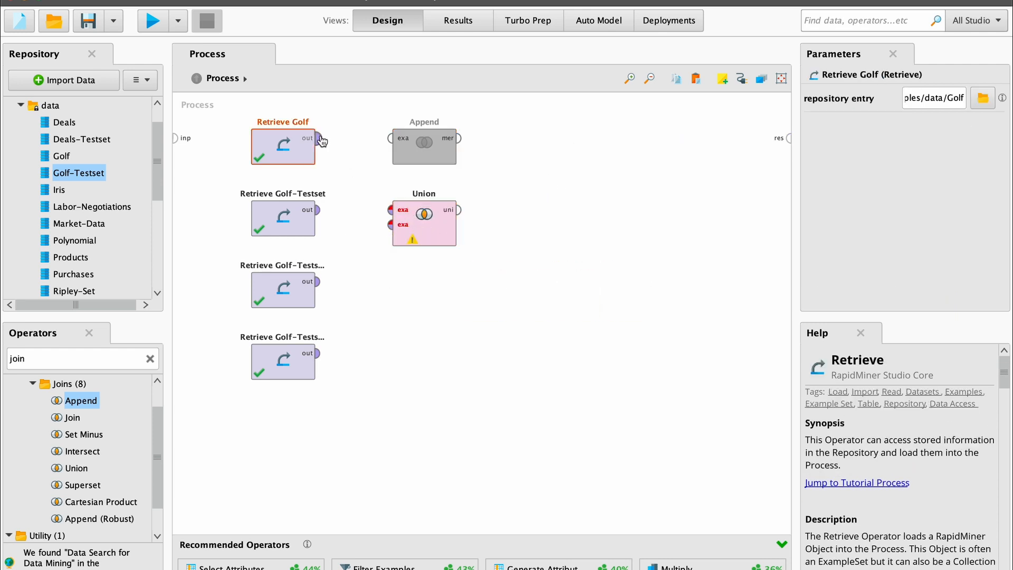
left_click(391, 210)
left_click(318, 209)
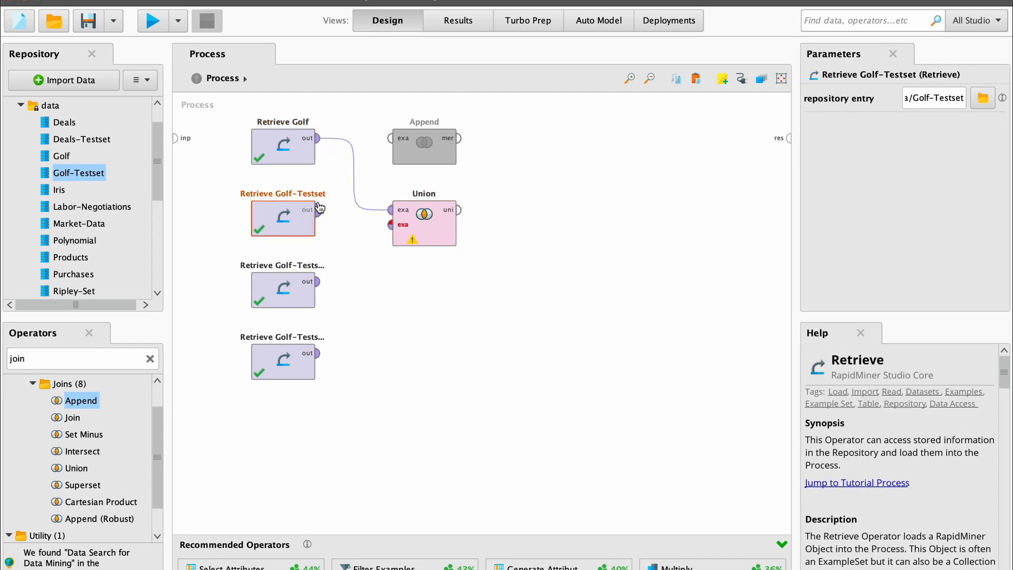
left_click(391, 226)
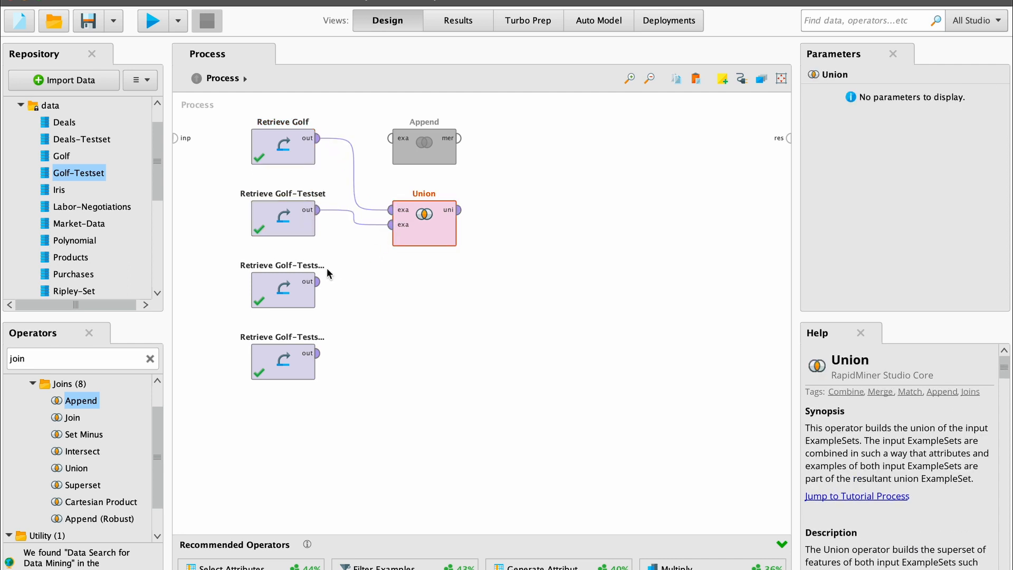
Step: Try to connect both Retrieve Golf-Testset copies to Union as further inputs, and restore Retrieve Golf-Testset on the second input
left_click(317, 283)
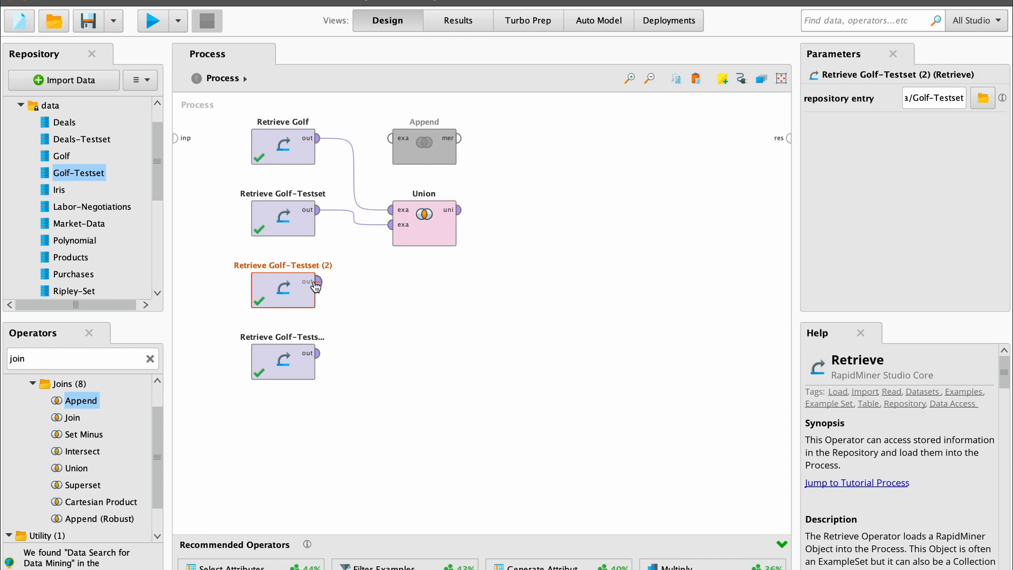
left_click(395, 236)
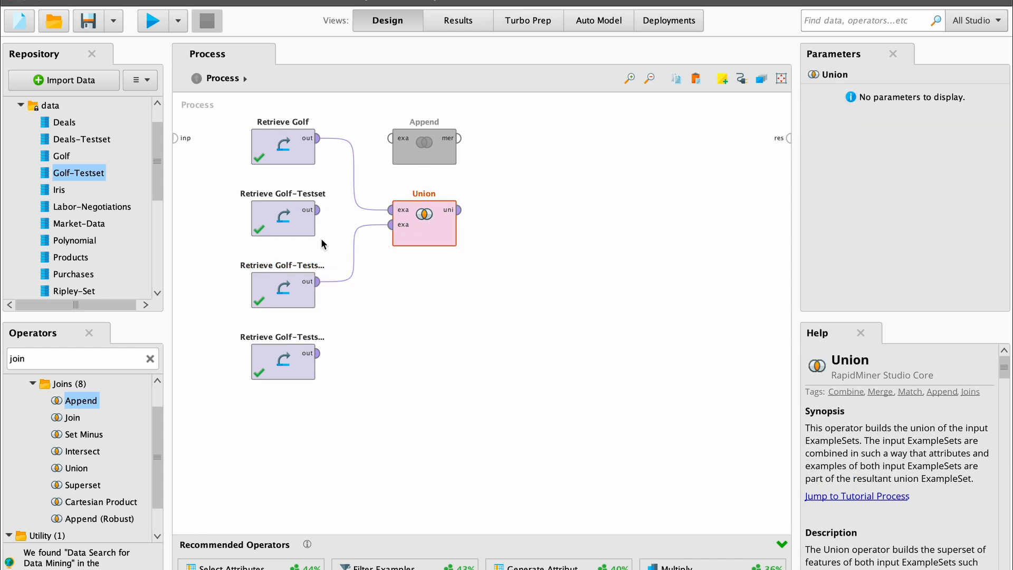
left_click(329, 339)
left_click(319, 354)
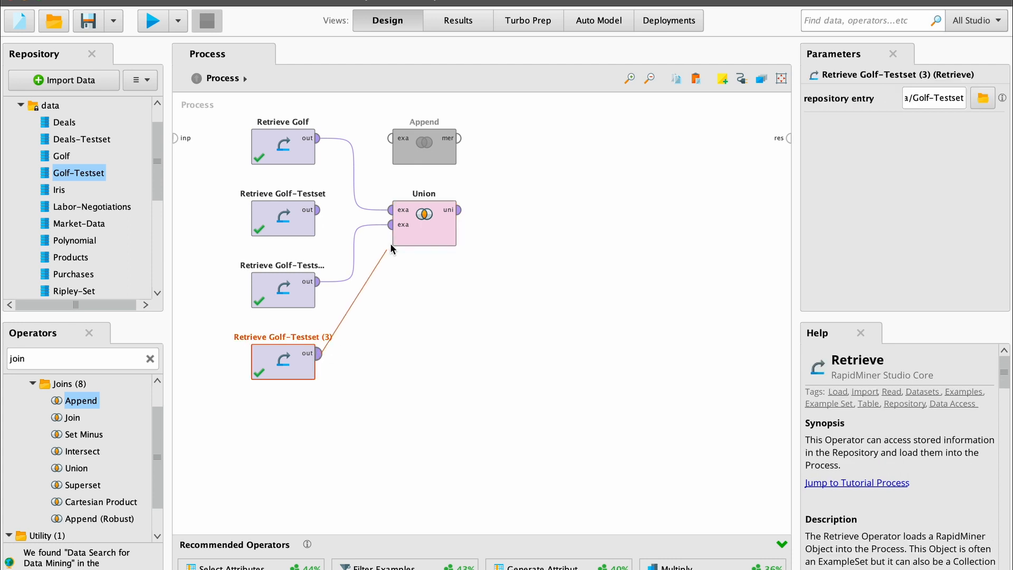
left_click(393, 232)
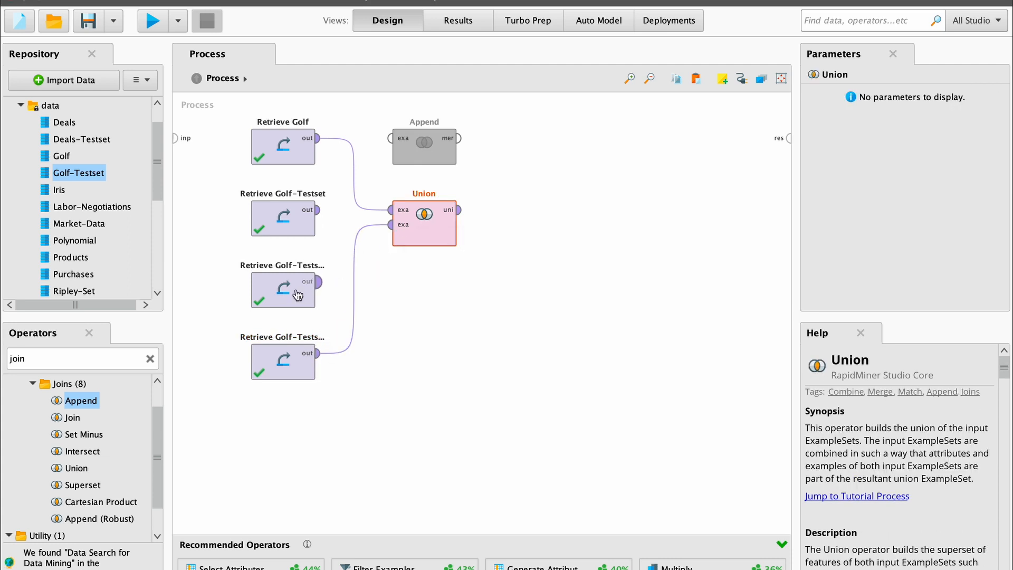
left_click(318, 354)
left_click(401, 226)
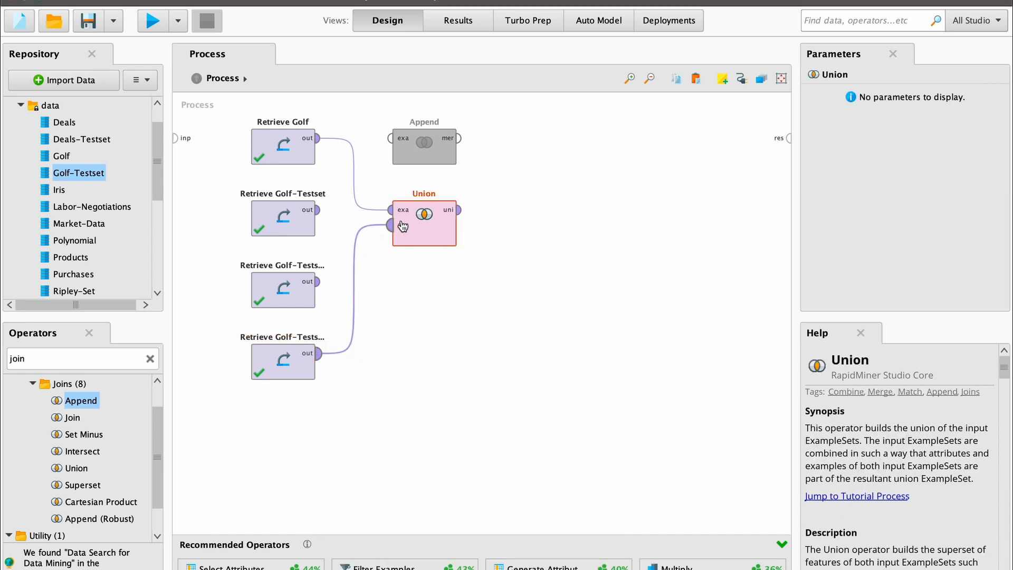
left_click(318, 210)
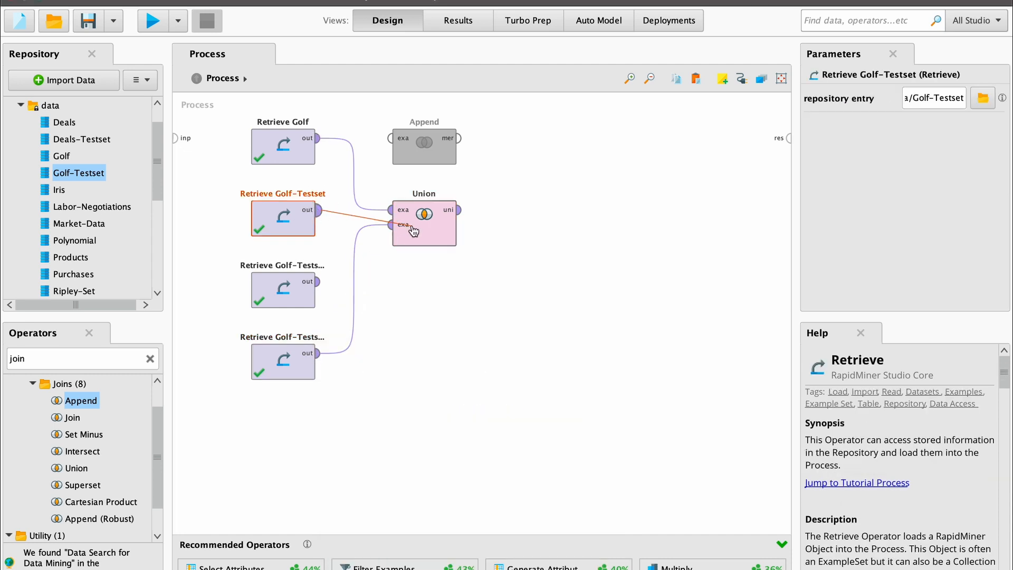
left_click(320, 211)
left_click(319, 211)
left_click(396, 225)
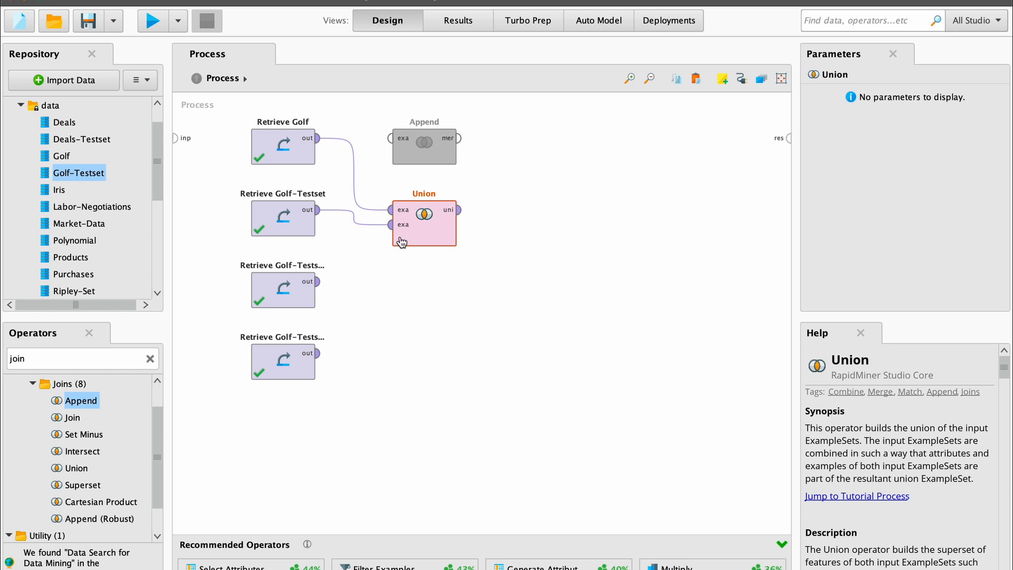
Step: Find the Rename operator, add it to the process beneath Union, and connect Retrieve Golf-Testset (2) to its example set input
left_click(301, 302)
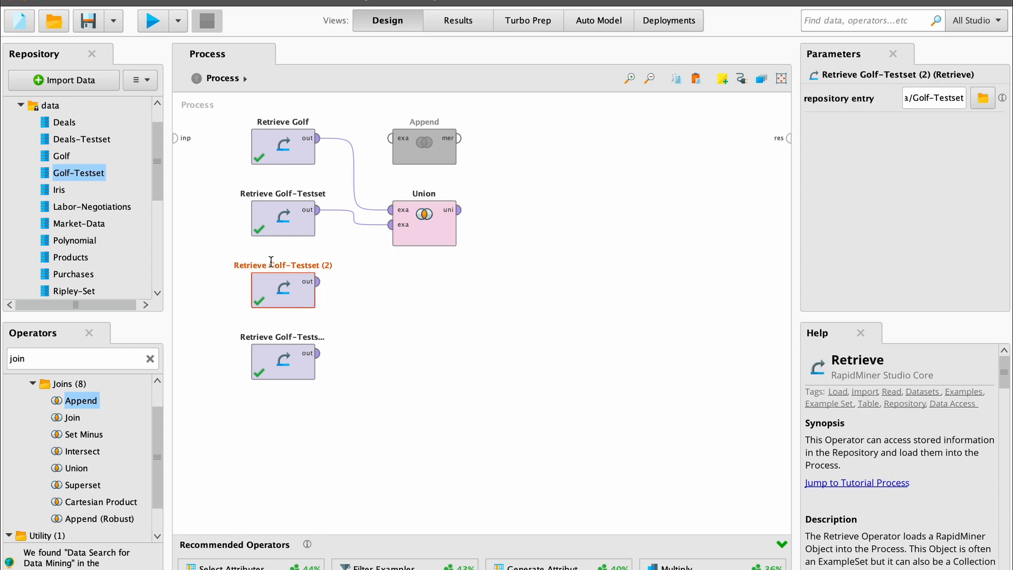
mouse_move(320, 287)
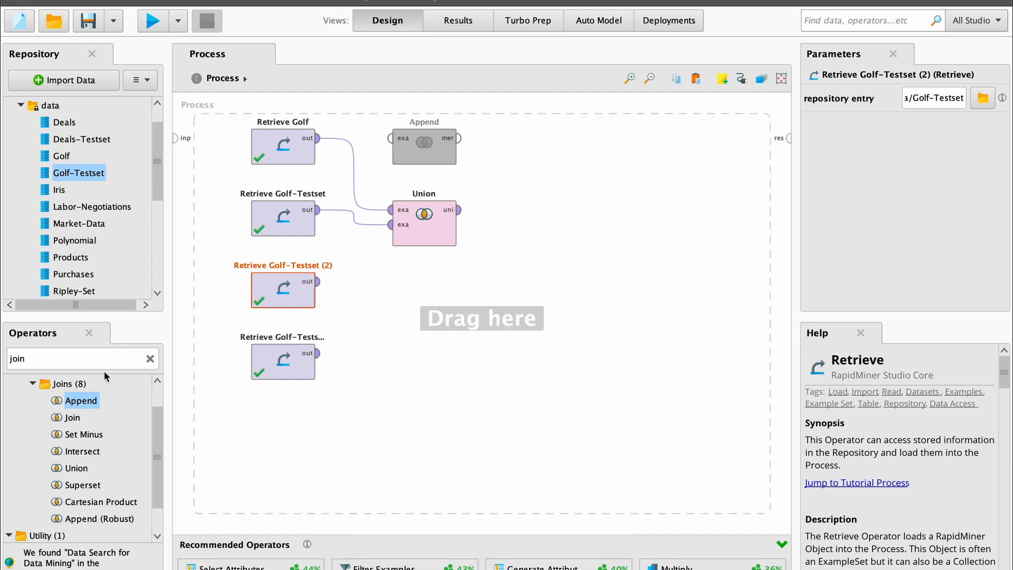
left_click(150, 358)
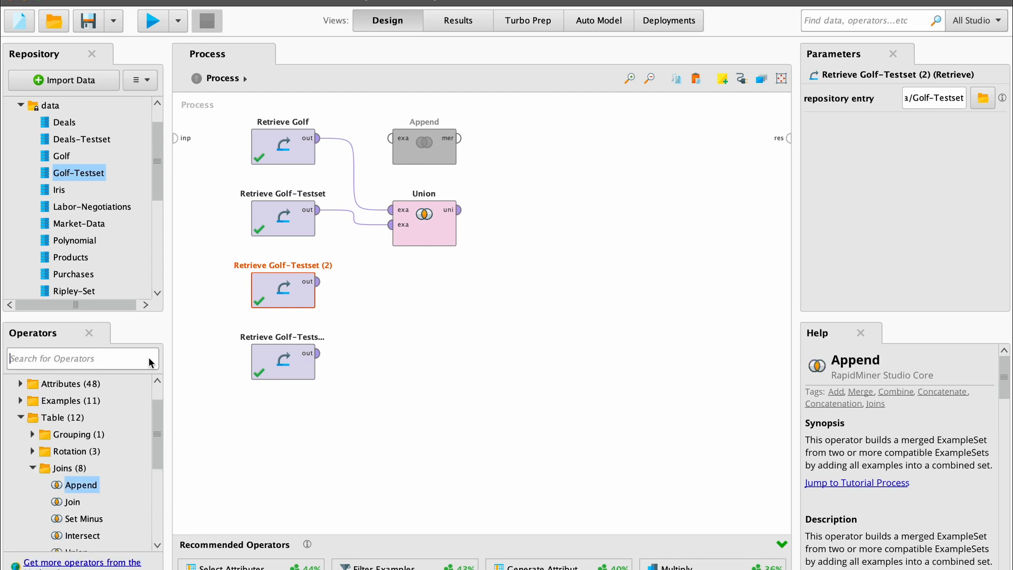
type("re")
right_click(74, 359)
type("nam")
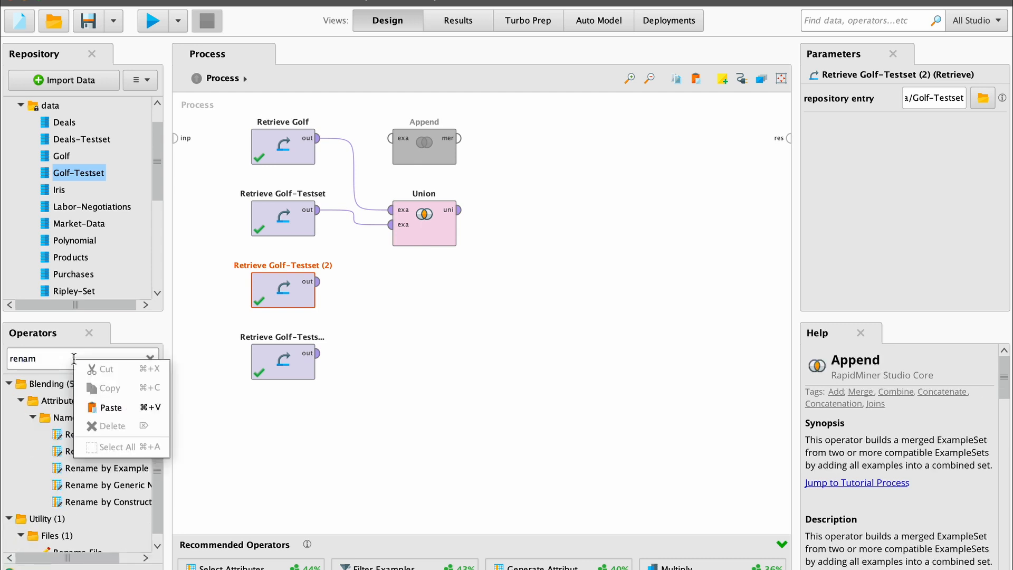
left_click(267, 449)
left_click(267, 448)
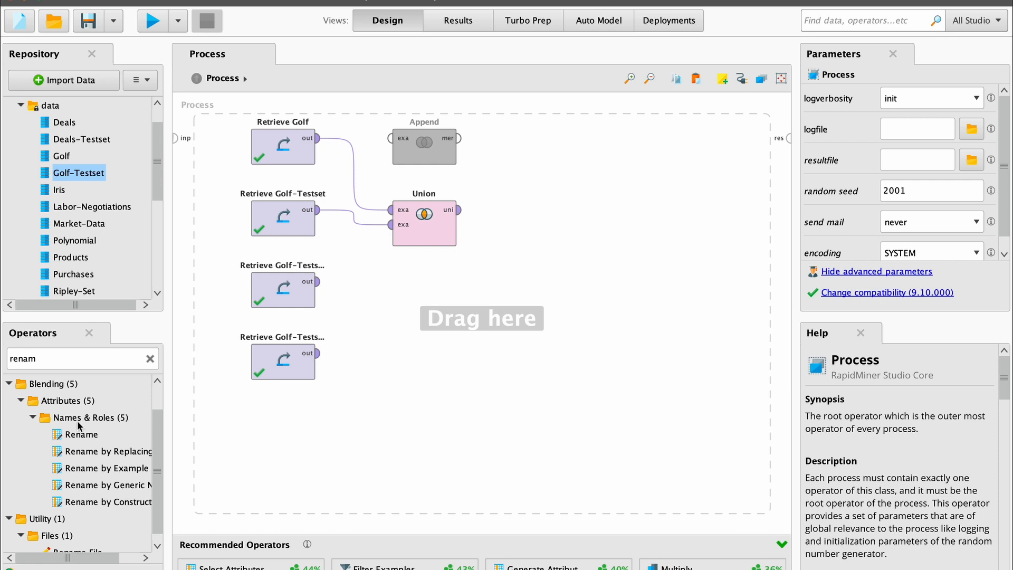
left_click(74, 436)
left_click_drag(73, 438, 414, 294)
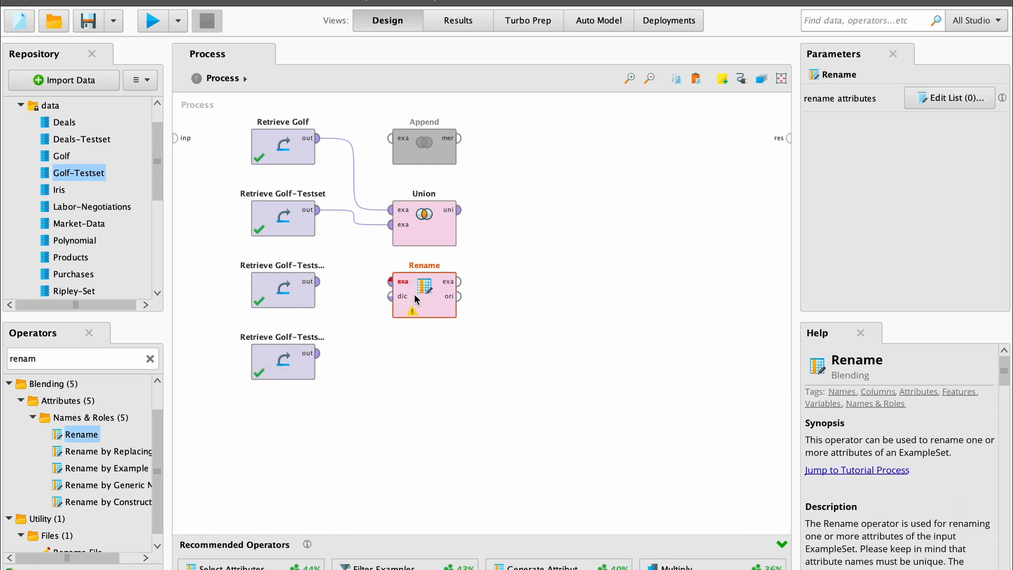
left_click(325, 284)
left_click_drag(325, 284, 401, 284)
Step: Configure the Rename operator so that the Humidity attribute is renamed to humidity_2, and apply the list
mouse_move(465, 288)
double_click(422, 292)
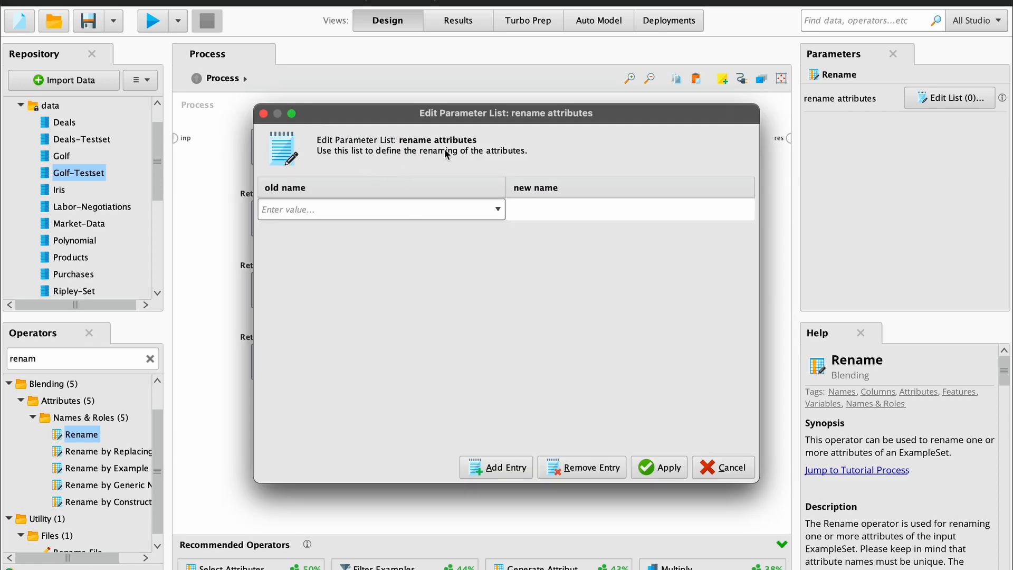
left_click(498, 210)
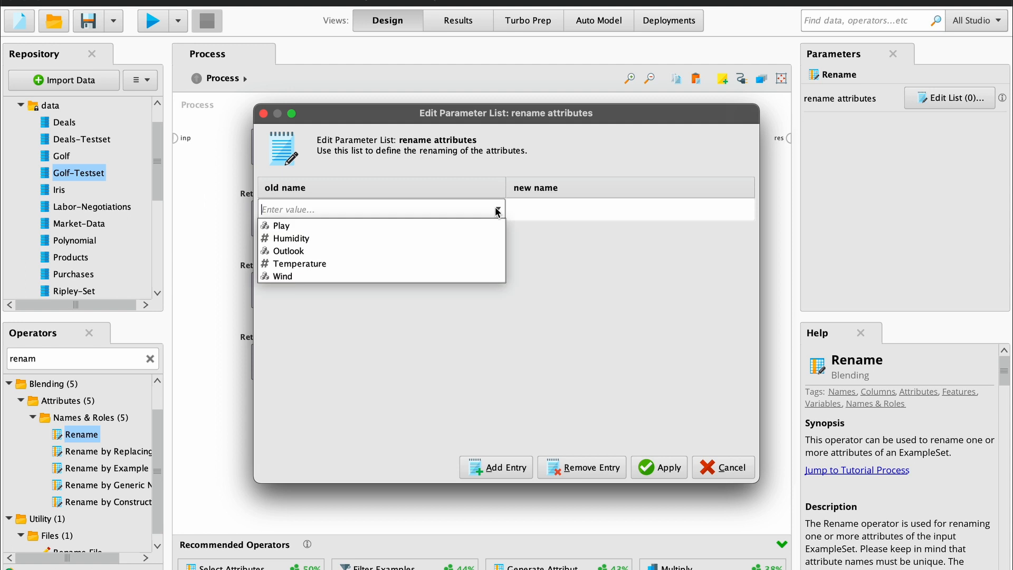
left_click(299, 239)
left_click(564, 210)
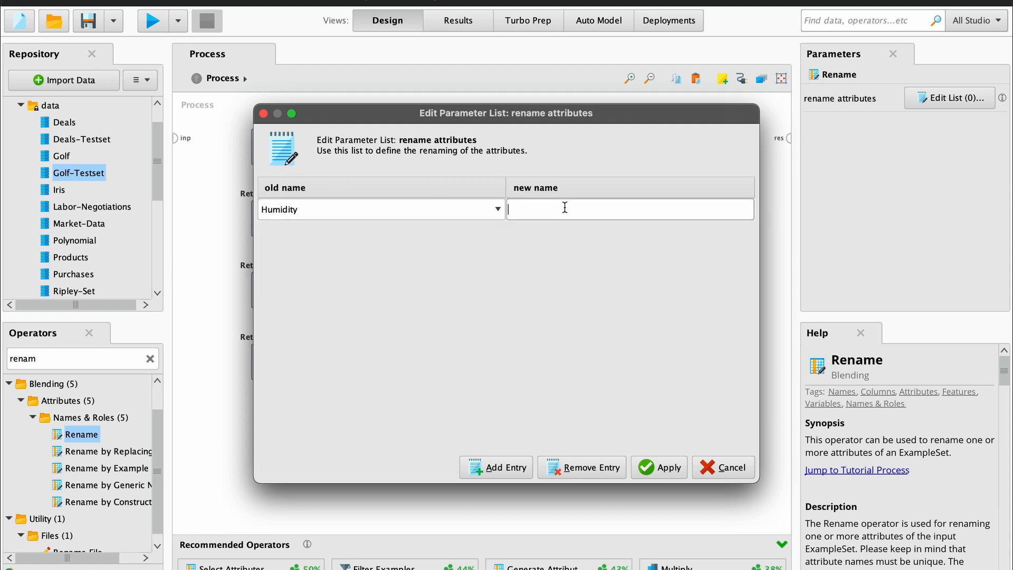
type("humiditt")
type("_2")
left_click(661, 472)
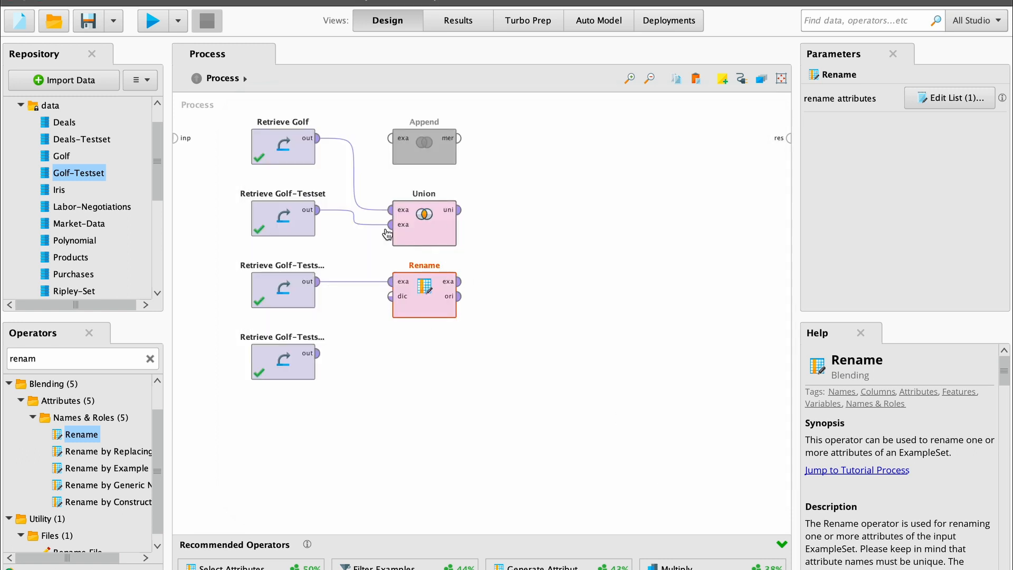
Step: Disconnect Retrieve Golf-Testset from Union, and shift Union and Append away from the Retrieve operators to free space for Rename
left_click(353, 219)
left_click_drag(418, 229, 533, 236)
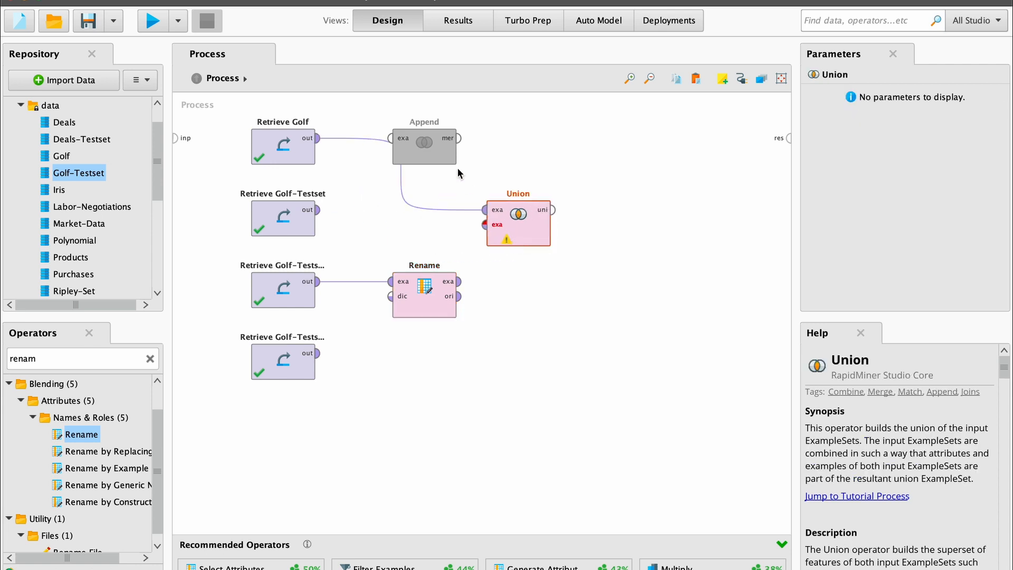
left_click(434, 143)
left_click_drag(434, 142, 481, 141)
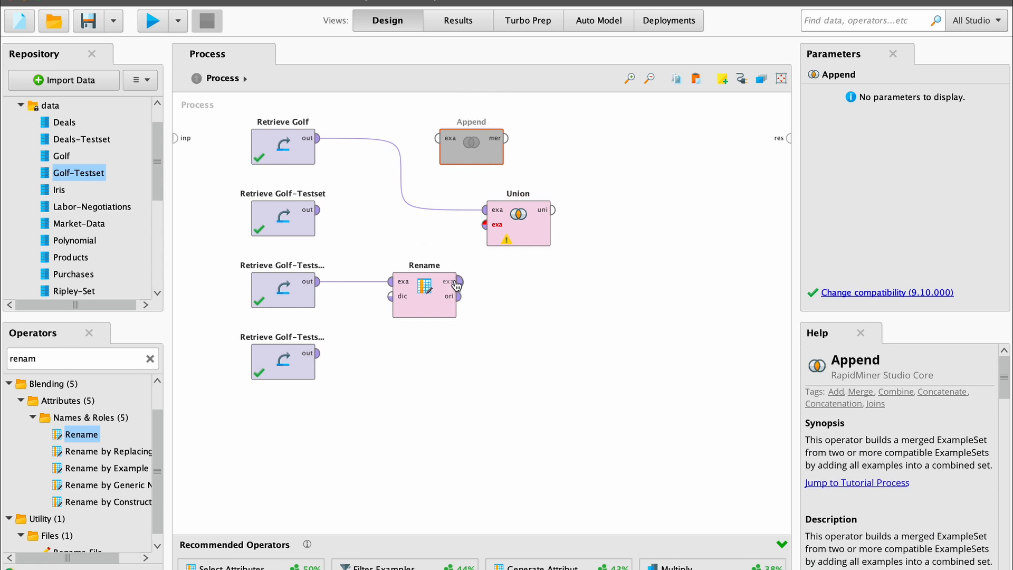
Step: Try Rename's example set output on Union's second input, then remove that connection and disable Union
left_click_drag(459, 281, 485, 226)
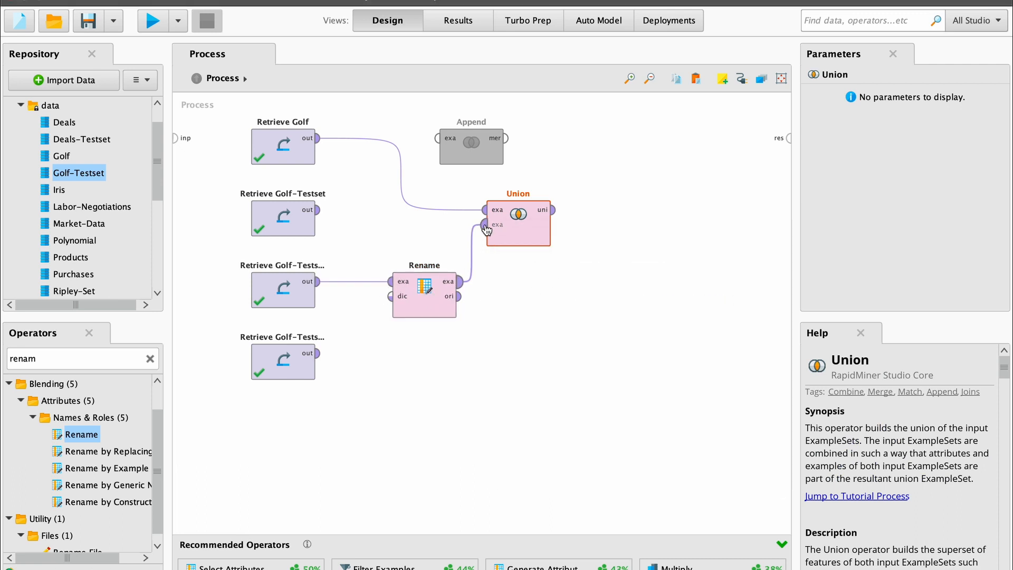
left_click(471, 252)
right_click(518, 218)
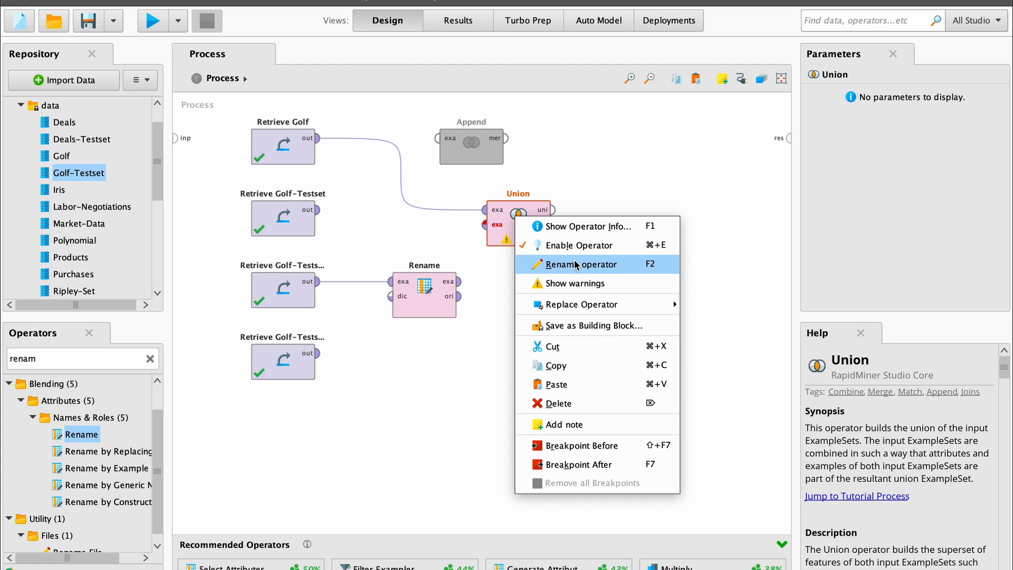
left_click(583, 246)
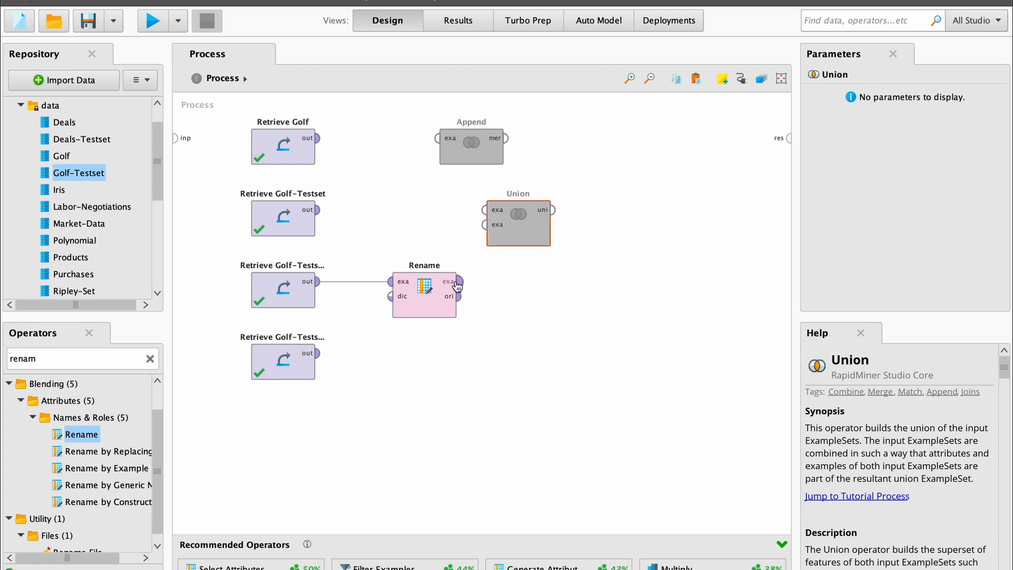
Step: Output Rename's example set as the process result, run the process, and compare its attributes with the Golf and Golf-Testset data
left_click_drag(458, 282, 789, 138)
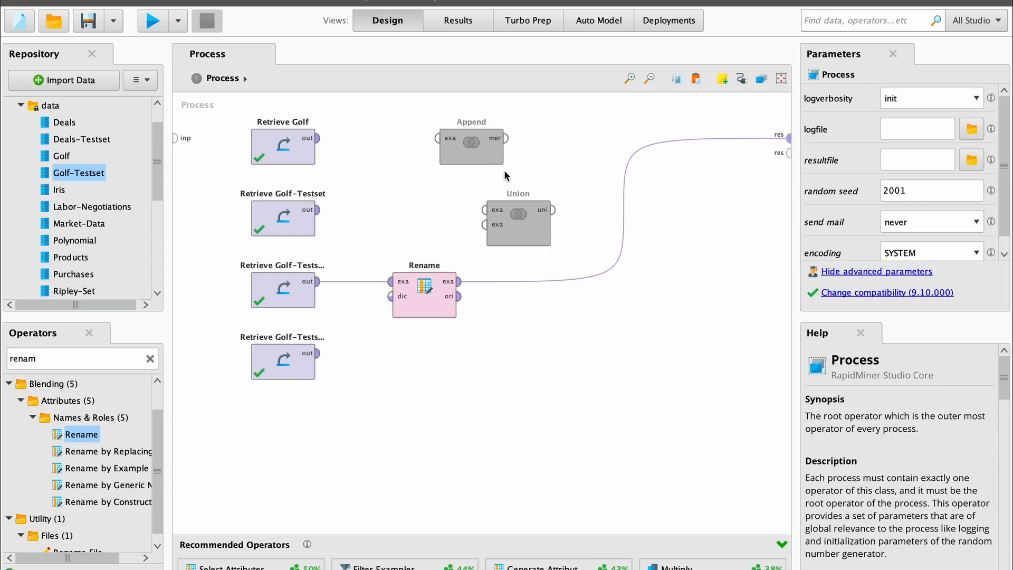
left_click(152, 24)
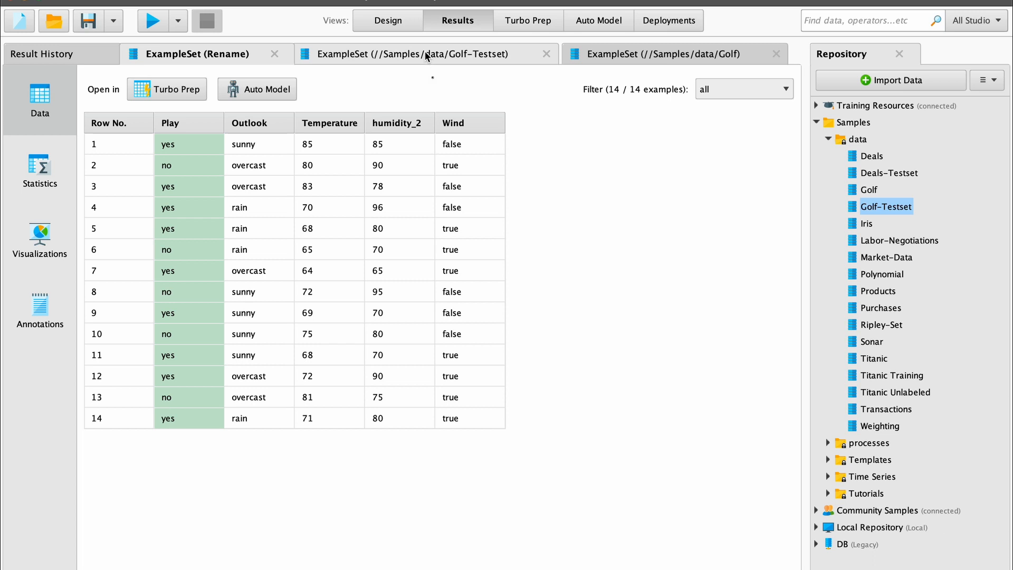
left_click(641, 57)
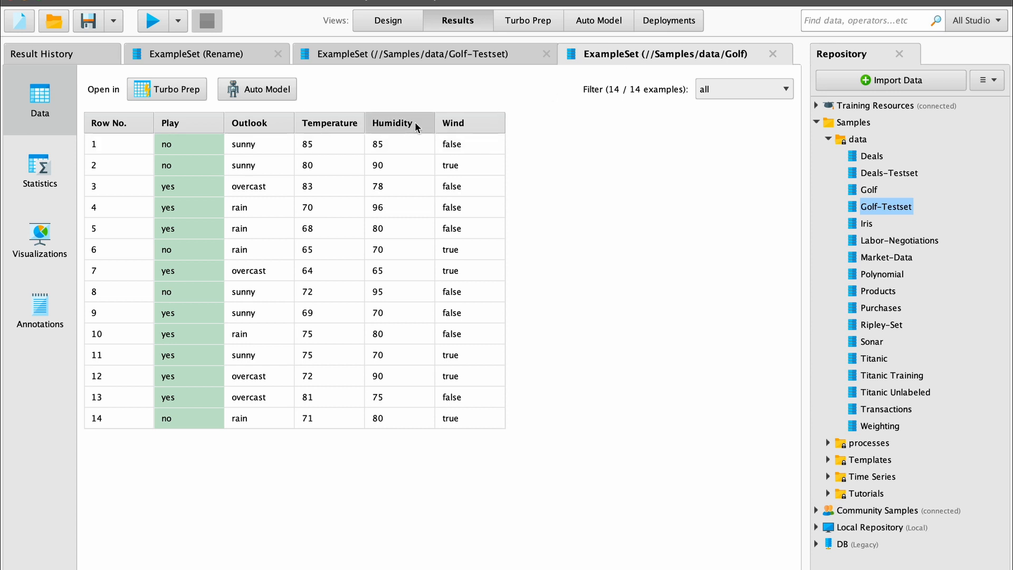
left_click(448, 58)
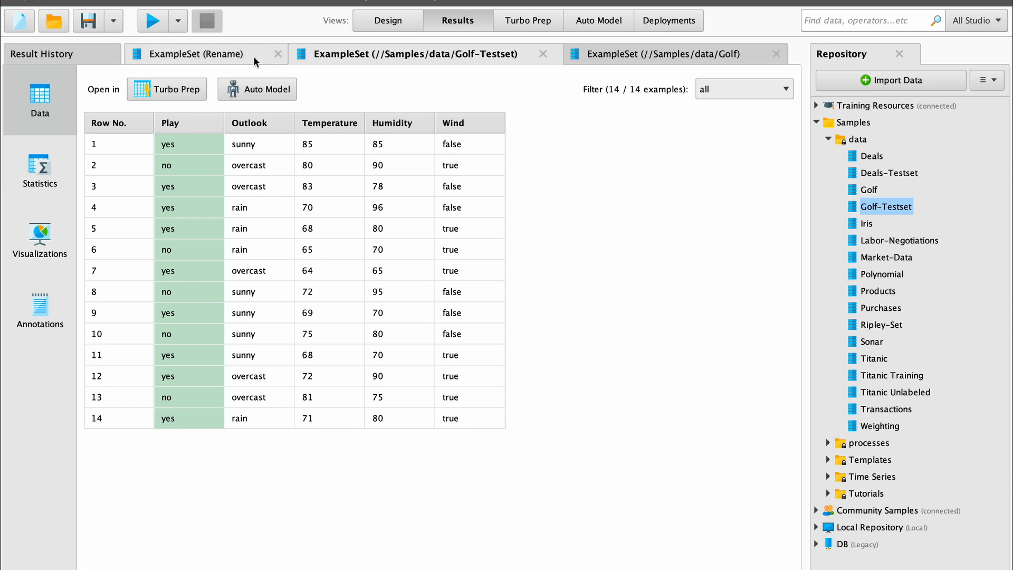
left_click(236, 58)
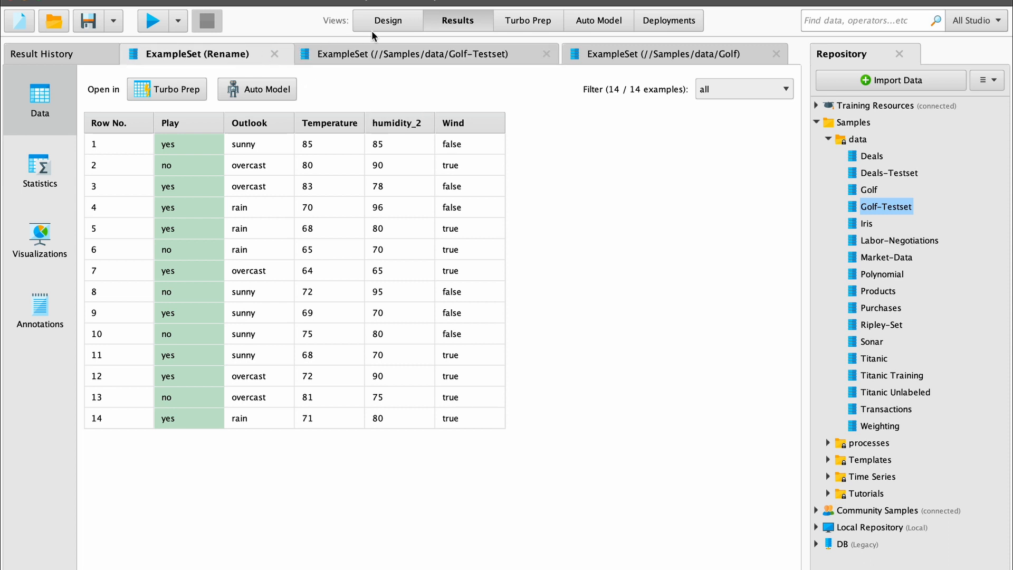
left_click(384, 25)
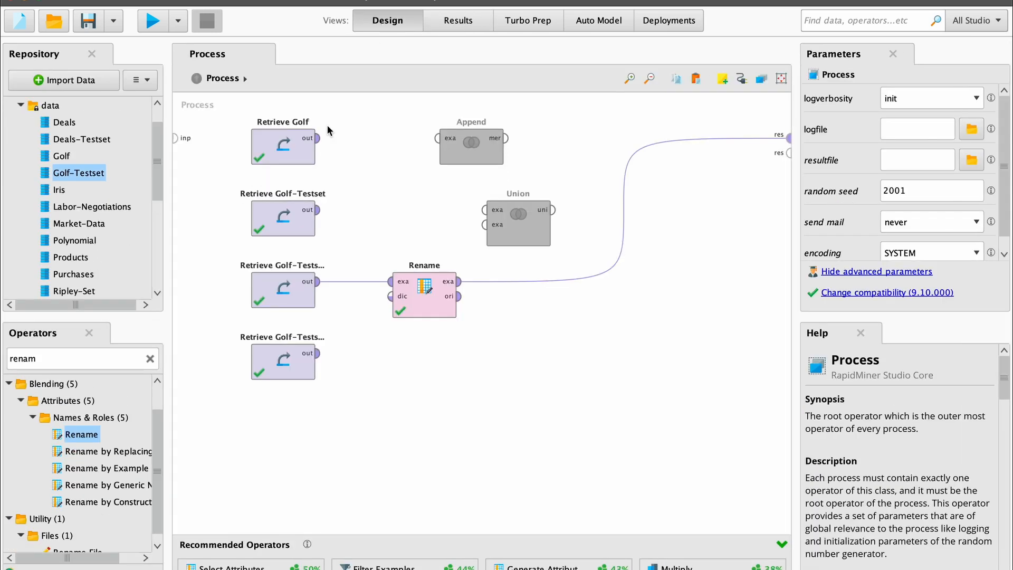
Step: Try to connect Retrieve Golf-Testset and Rename's output to Union's inputs, and remove the misplaced connection from Rename
left_click(308, 285)
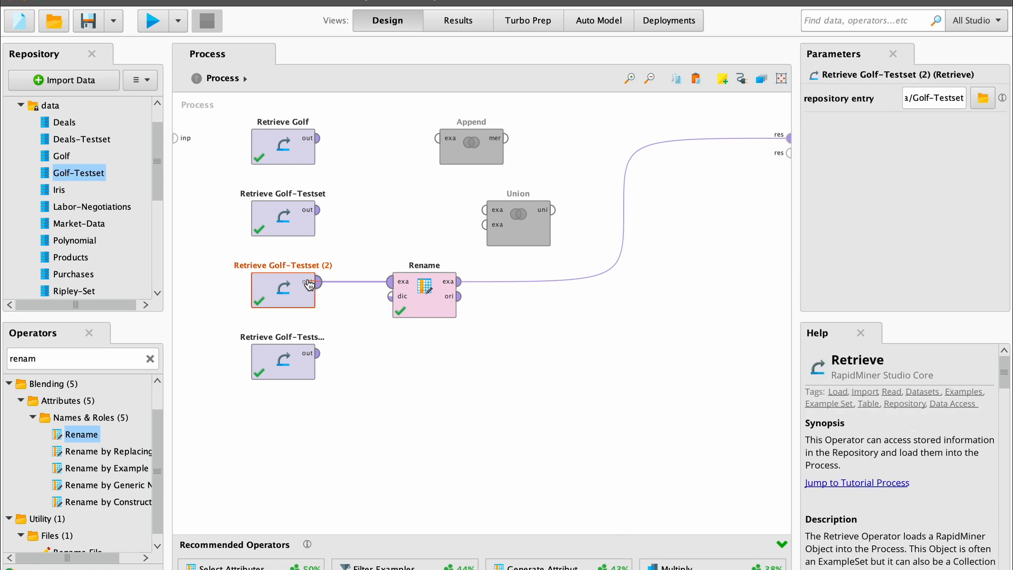
left_click_drag(309, 285, 395, 285)
left_click(318, 209)
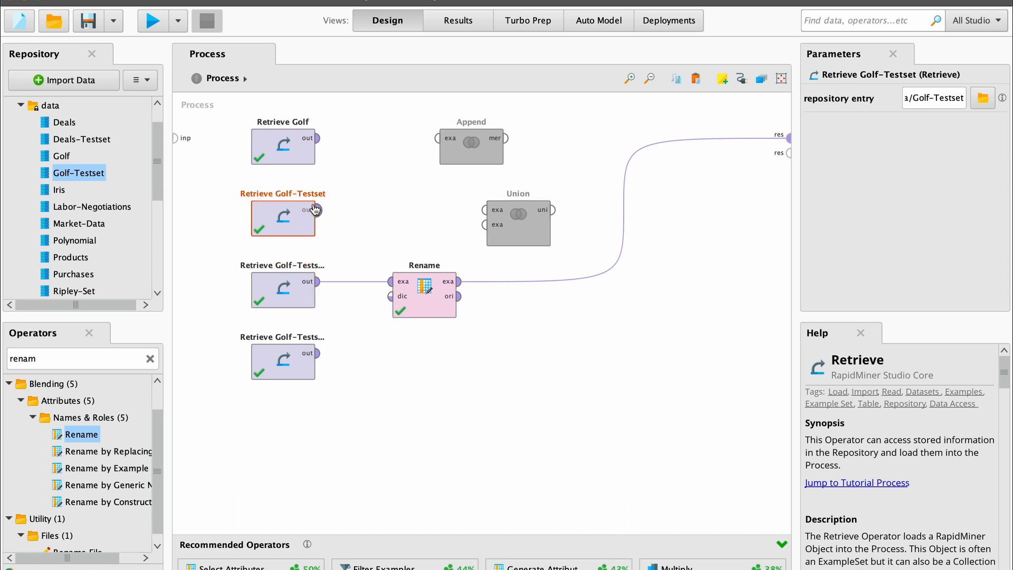
left_click(484, 213)
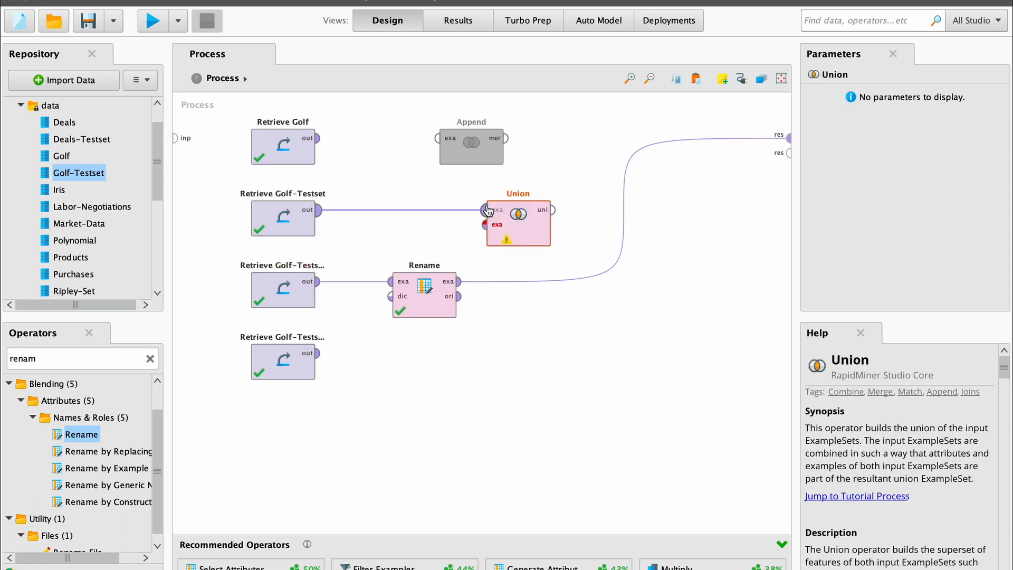
left_click(460, 281)
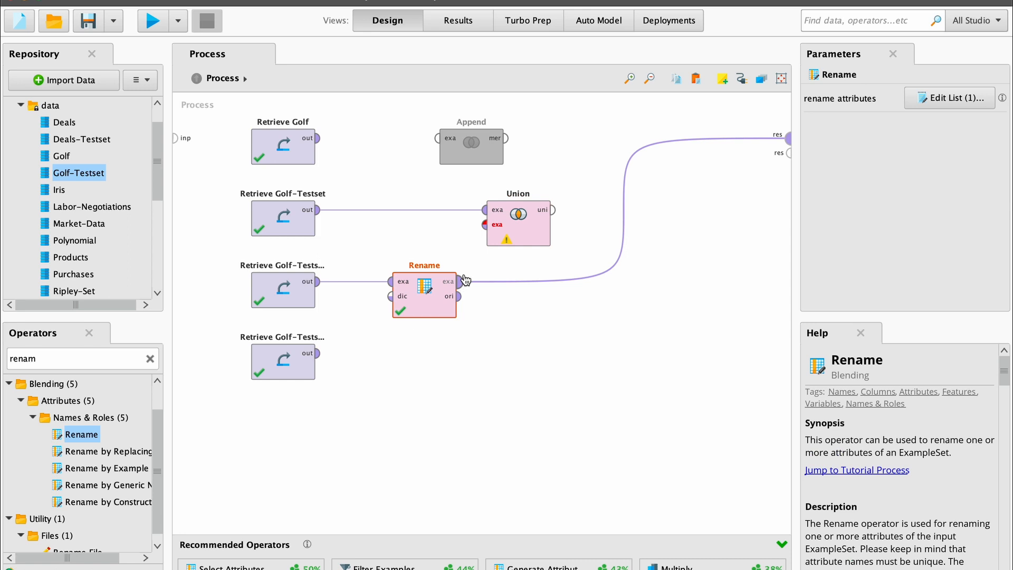
left_click(486, 225)
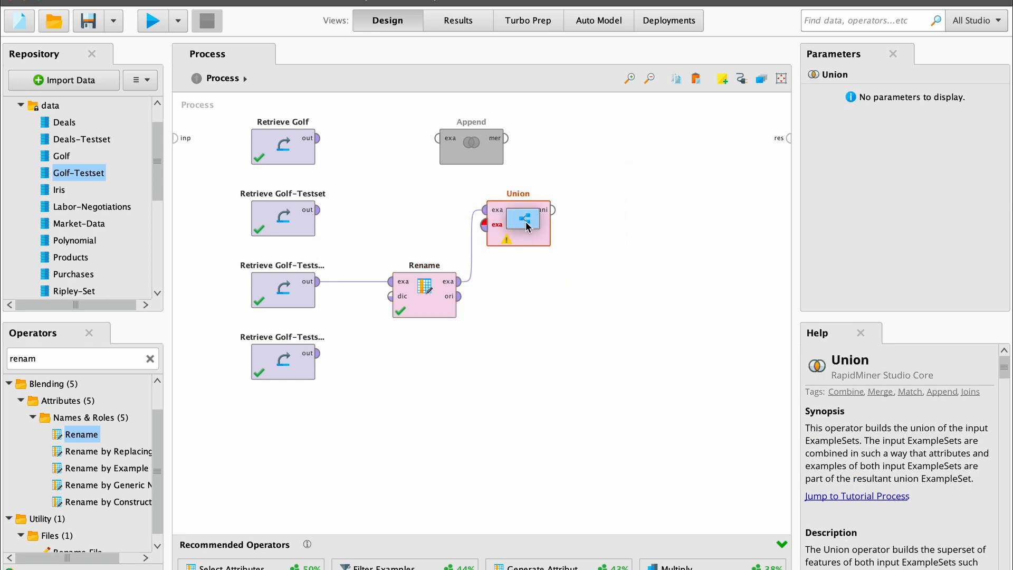
left_click(470, 246)
Step: Connect Retrieve Golf-Testset to Union's first input, Rename's example set output to its second, and Union's output to the process result
left_click(318, 209)
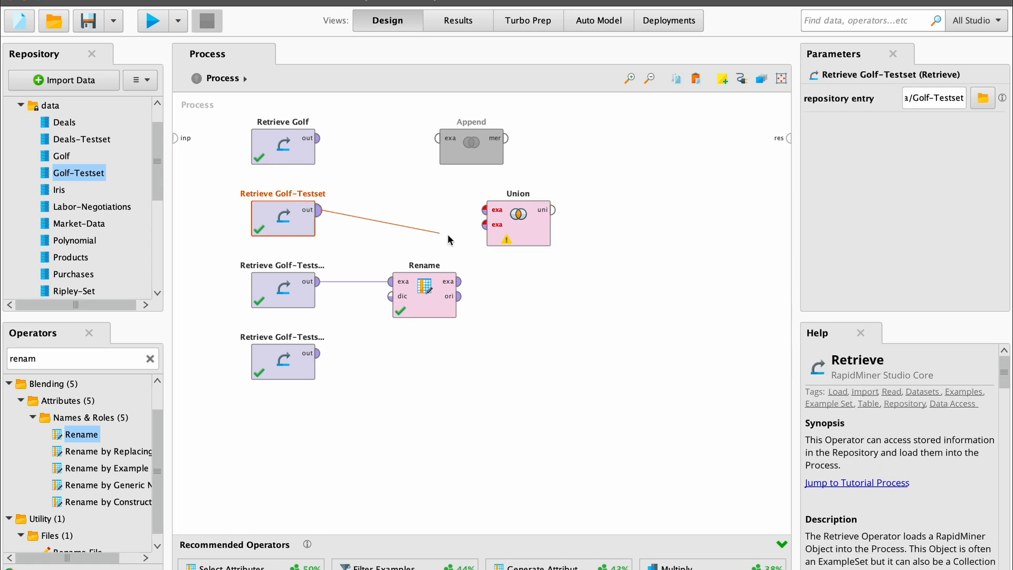
left_click(485, 209)
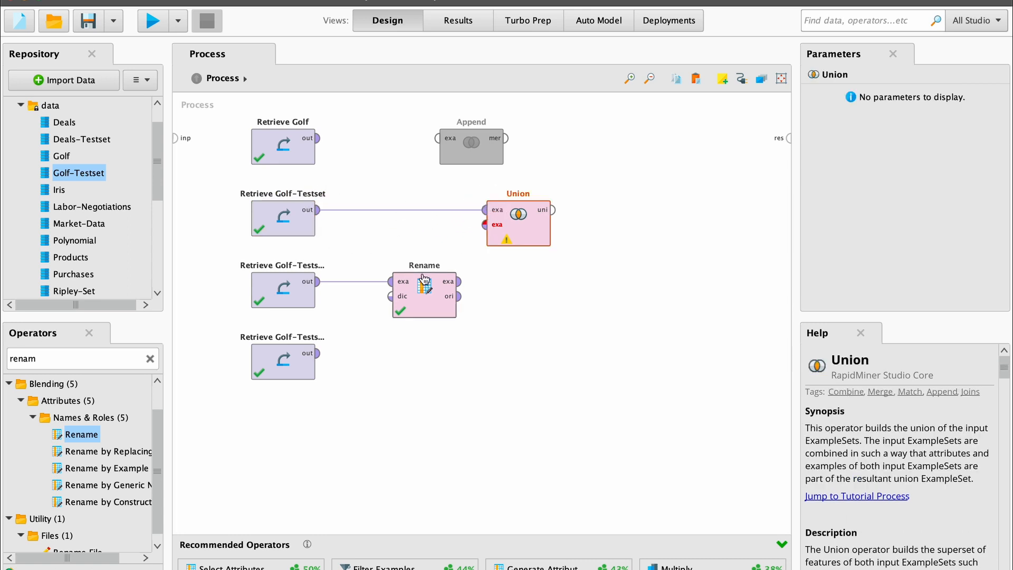
left_click(459, 281)
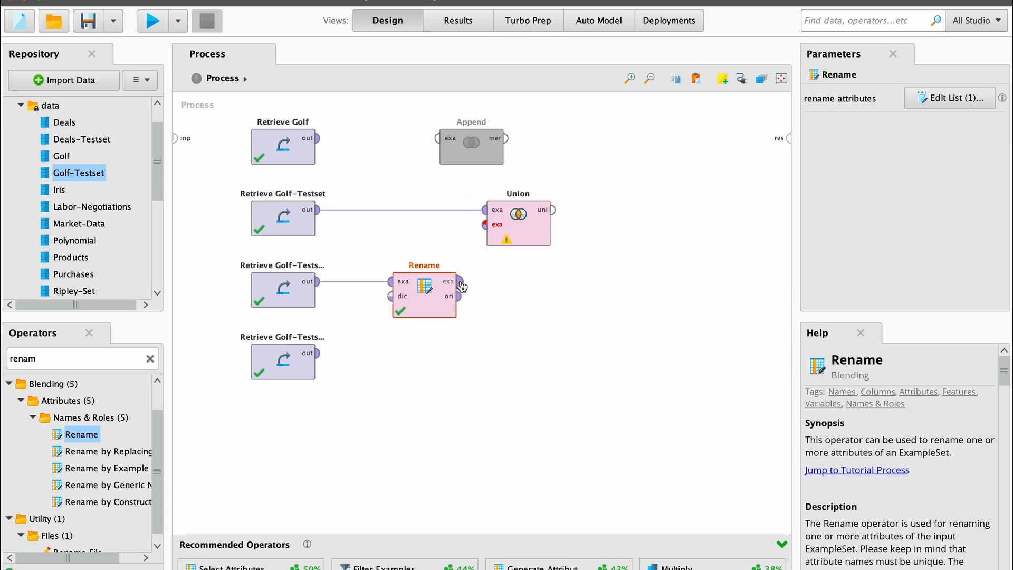
left_click(485, 225)
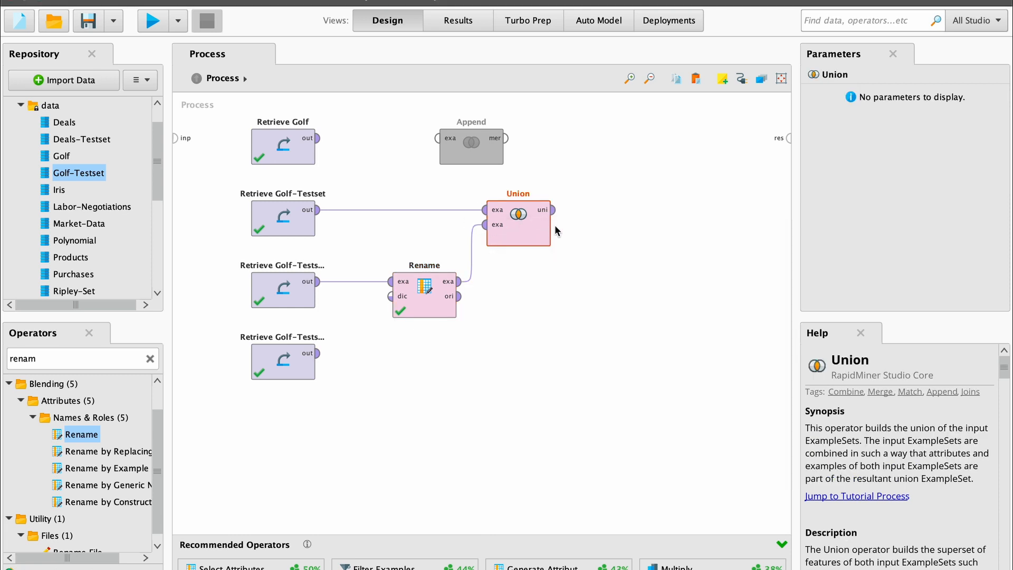
left_click(553, 210)
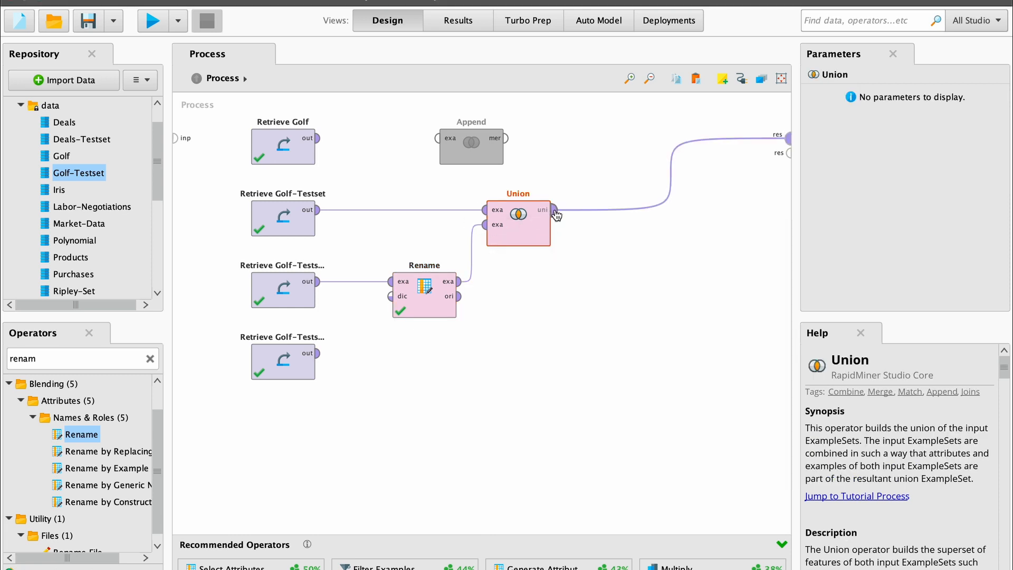
mouse_move(557, 213)
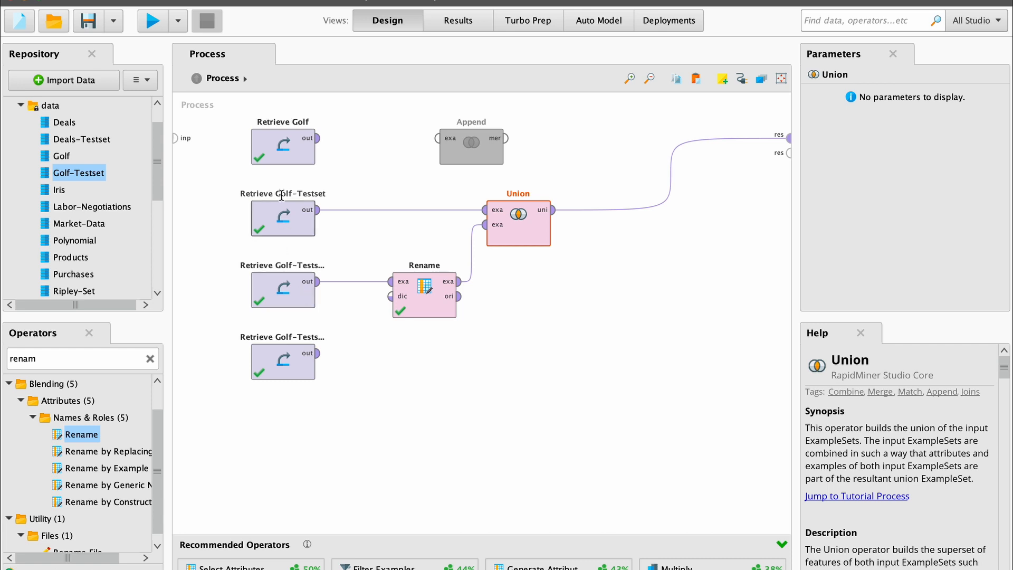
Step: Run the process and examine the Humidity and humidity_2 columns of the Union result for rows 1–14 and rows 15–28
left_click(149, 25)
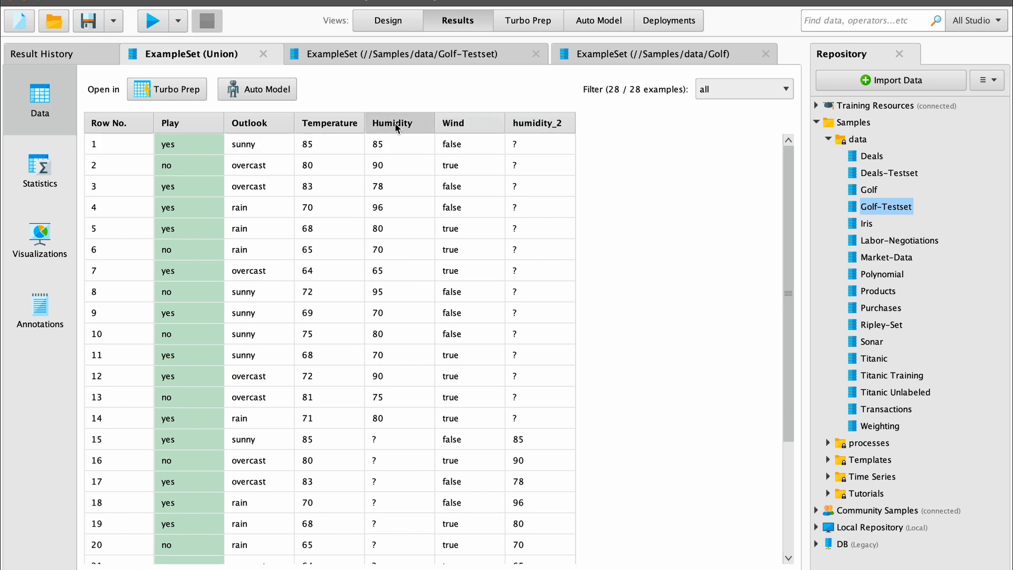
mouse_move(396, 127)
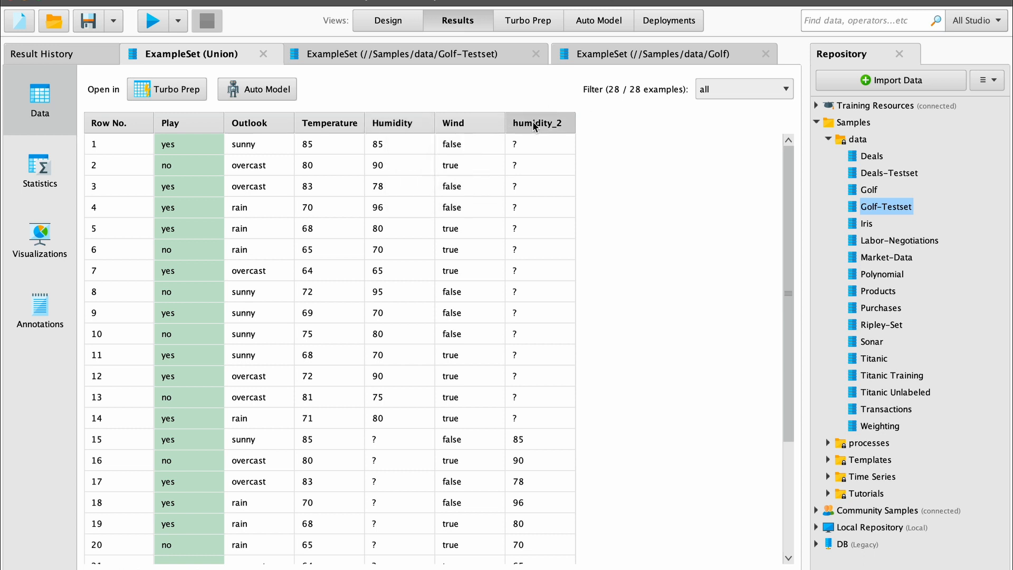
mouse_move(547, 125)
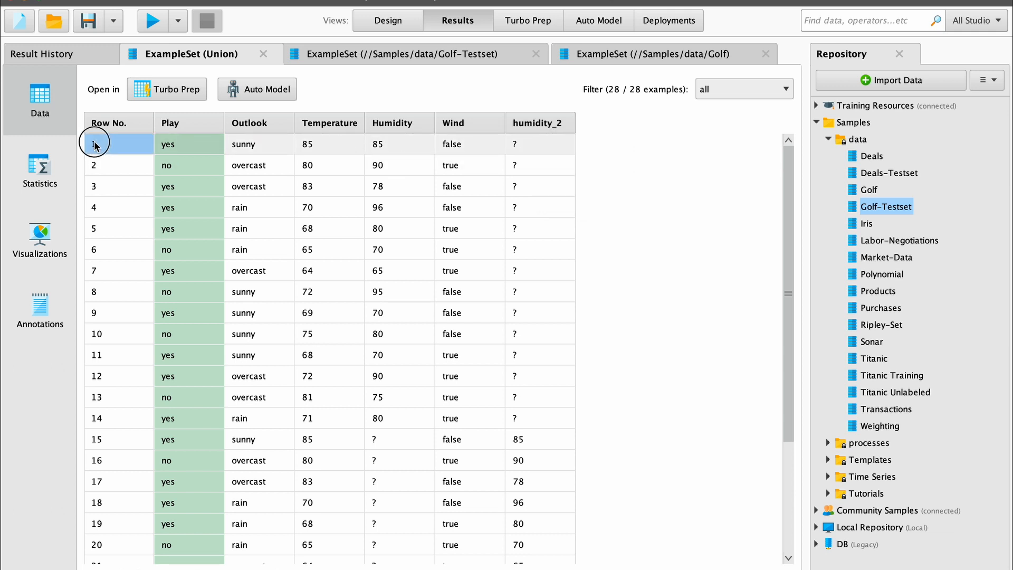
left_click_drag(93, 140, 475, 420)
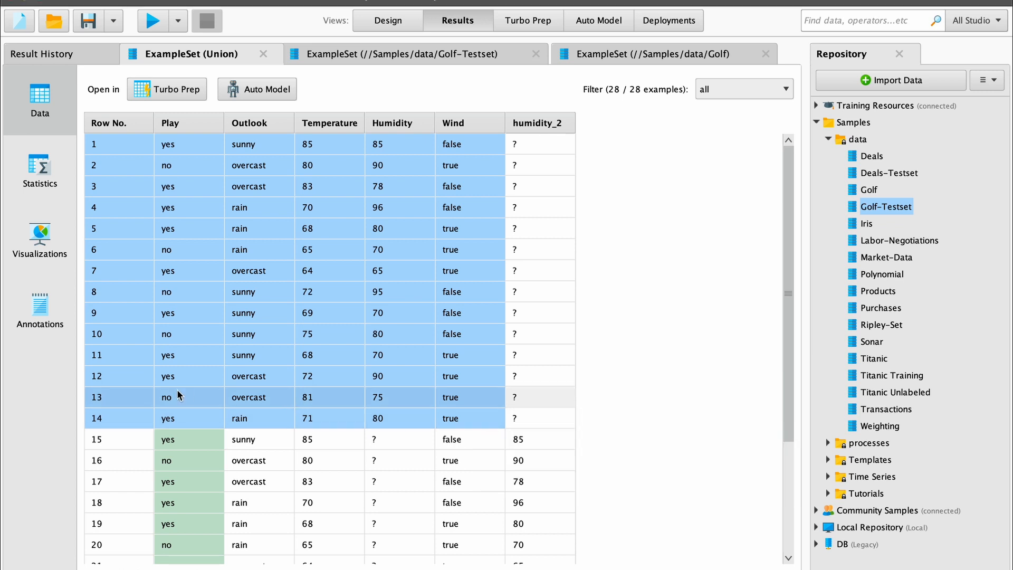
left_click(109, 441)
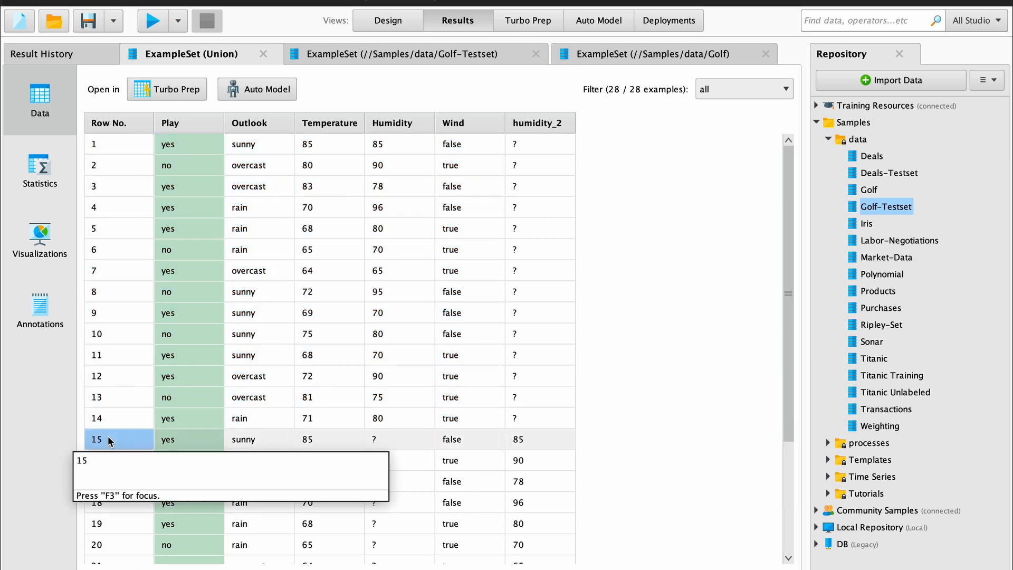
scroll(110, 441, "down", 5)
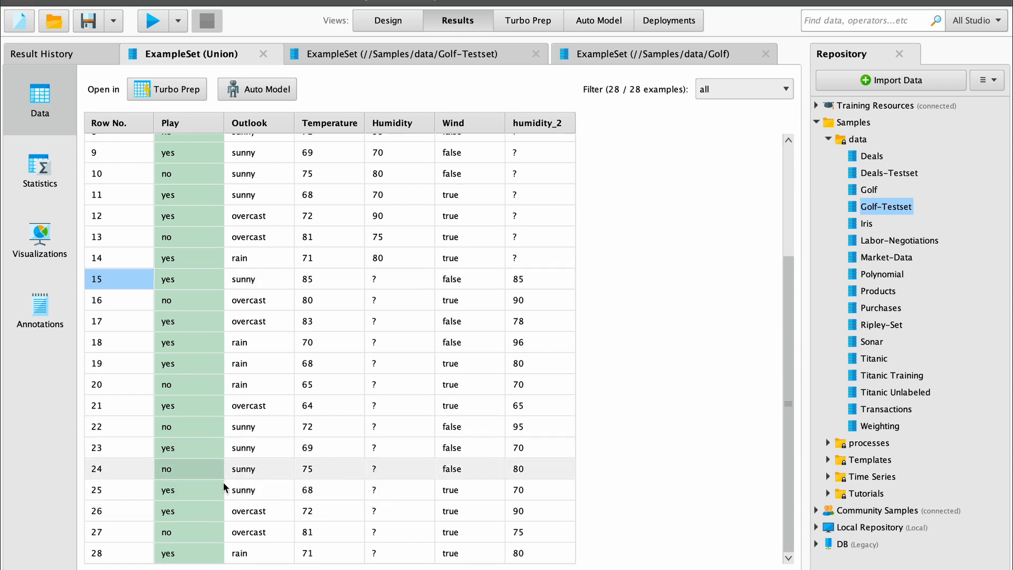
left_click(523, 555, "shift")
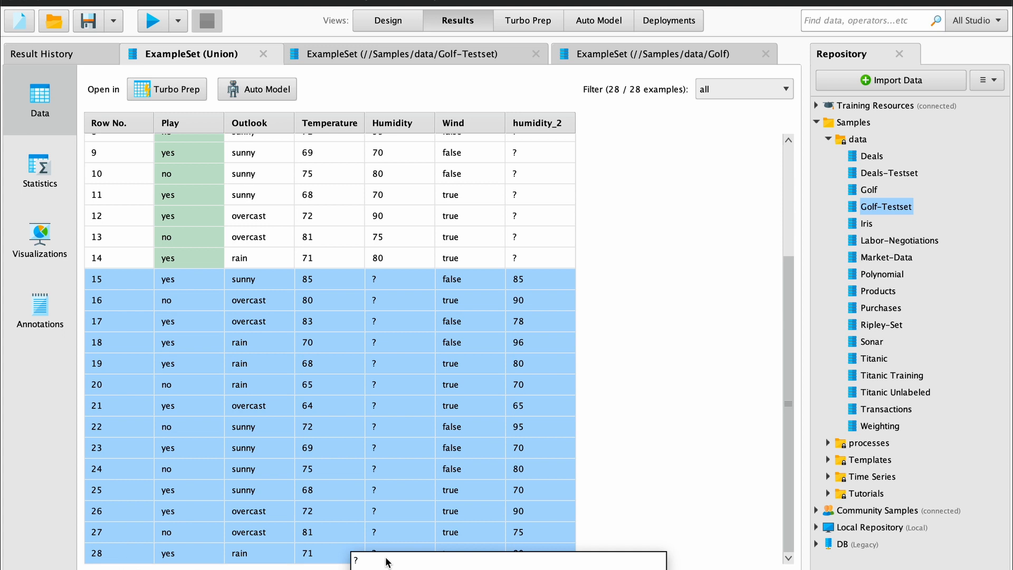
Step: Return to the process design, disable Union and set it beside Retrieve Golf, place Append near Rename, and remove Retrieve Golf-Testset's result connection
left_click(388, 19)
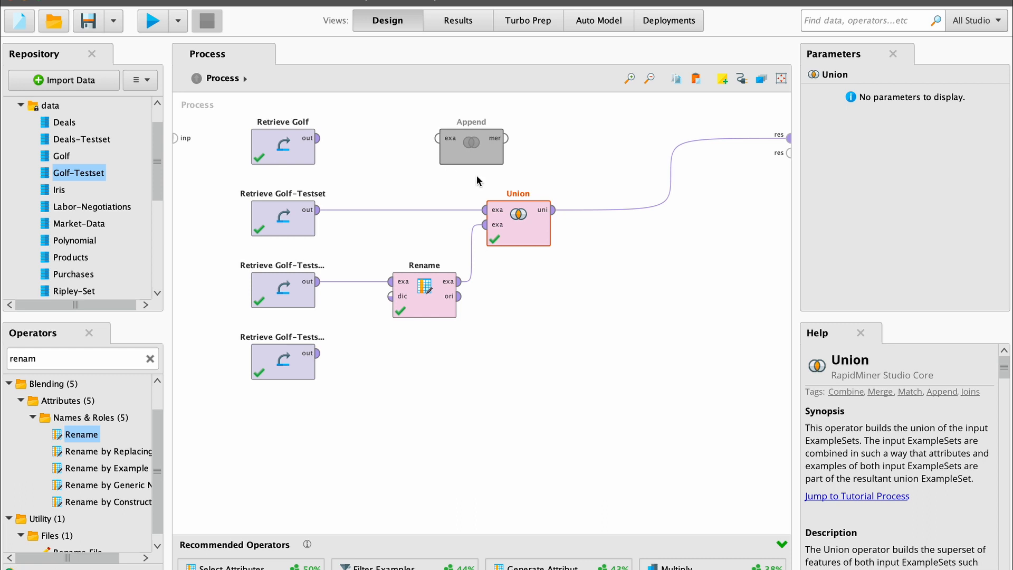
right_click(523, 233)
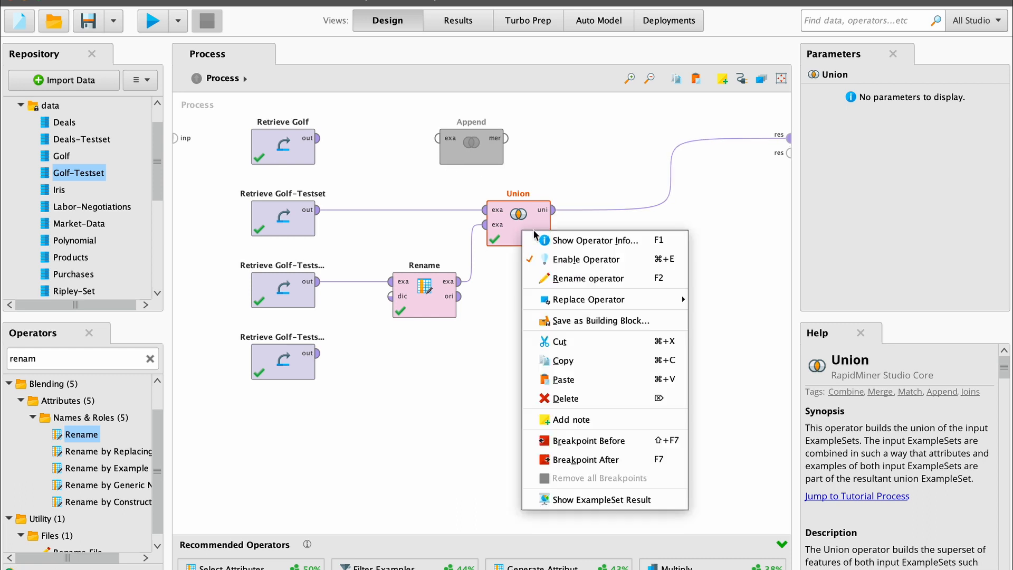
left_click(564, 259)
left_click_drag(521, 234, 384, 148)
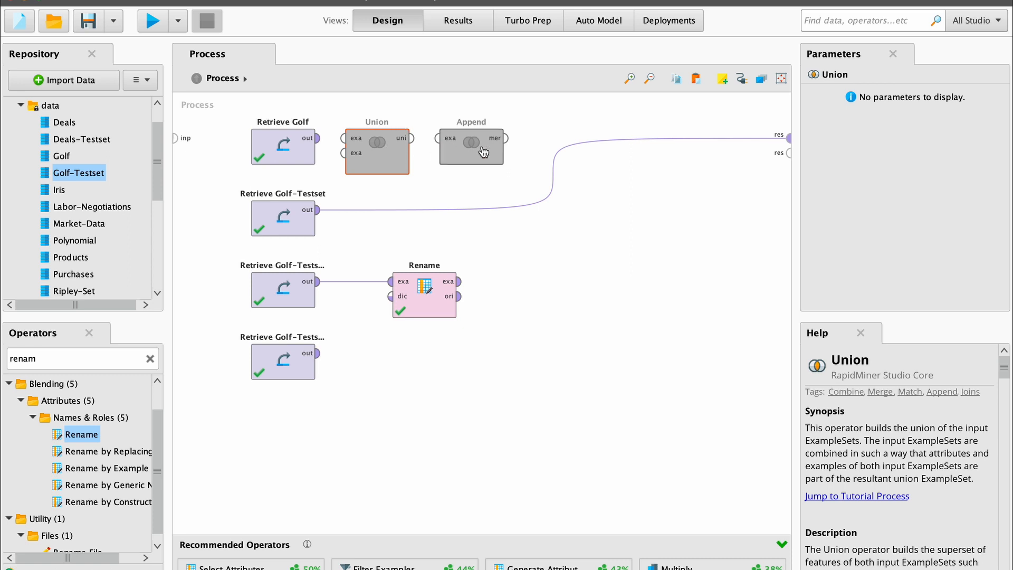
left_click_drag(483, 153, 552, 260)
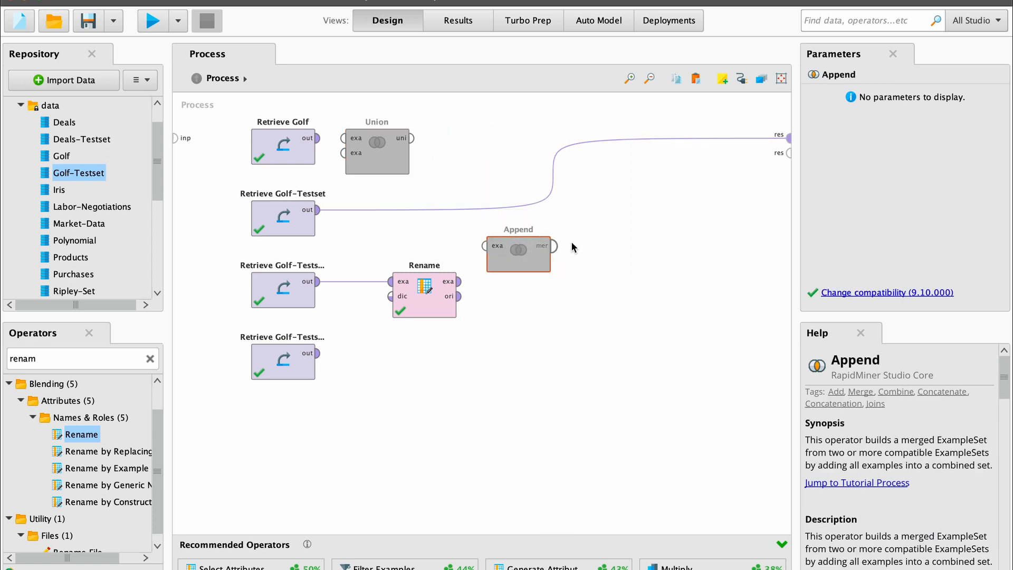
left_click(553, 174)
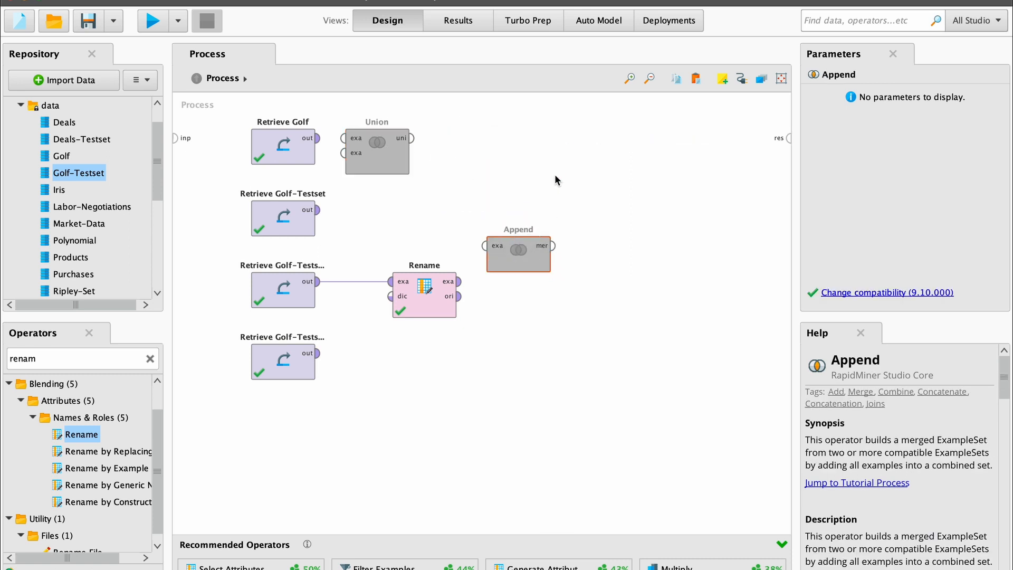
Step: Connect Retrieve Golf-Testset and Rename's example set output to Append's inputs, and Append's merged set to the process result
left_click_drag(317, 209, 487, 248)
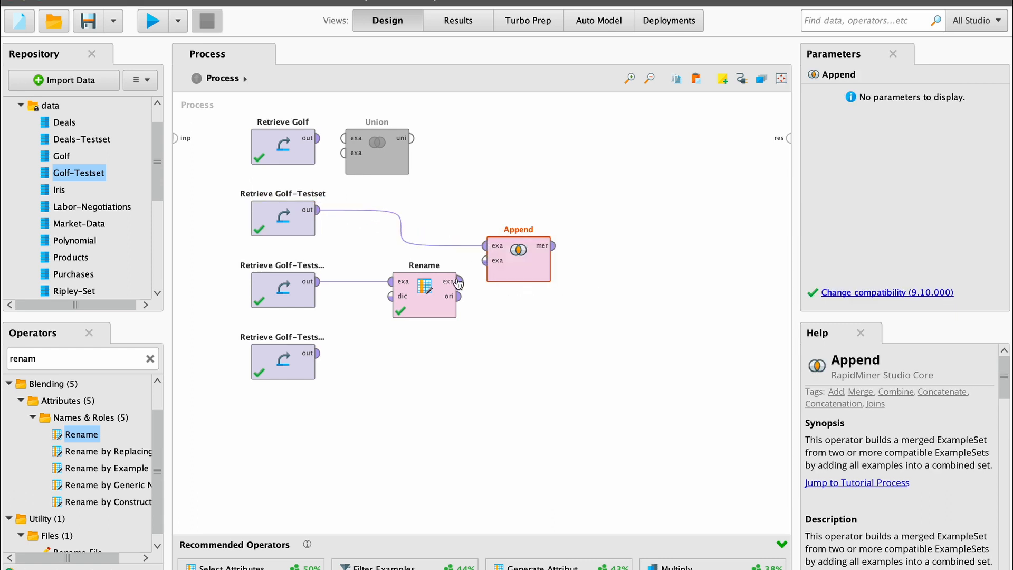
left_click_drag(457, 286, 488, 265)
mouse_move(489, 266)
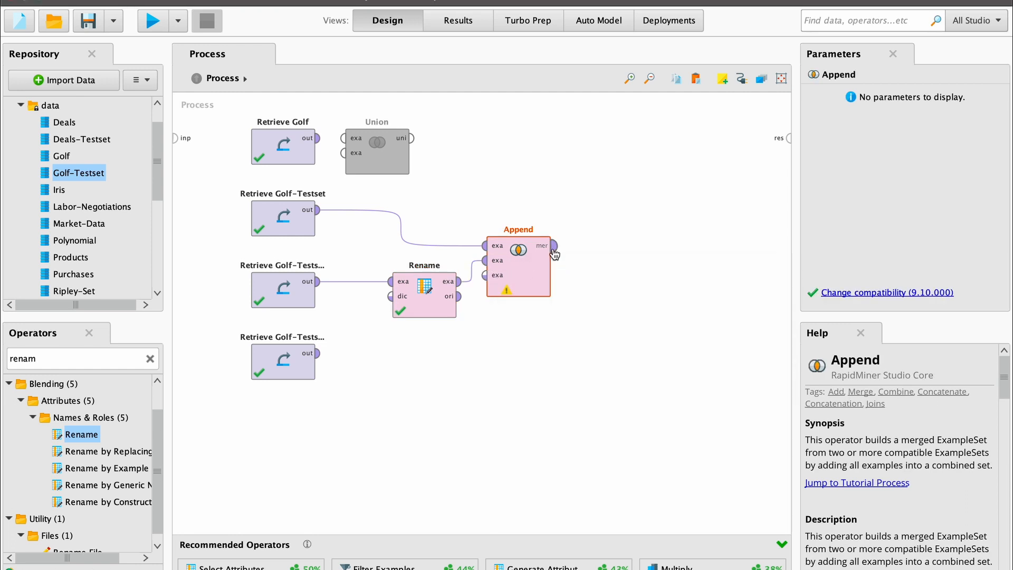
mouse_move(554, 252)
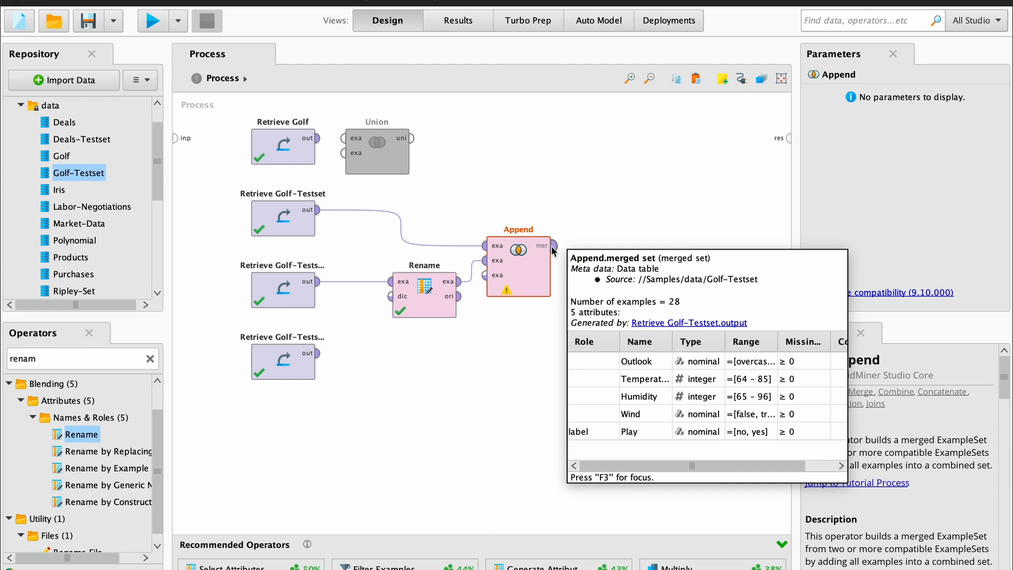
double_click(553, 245)
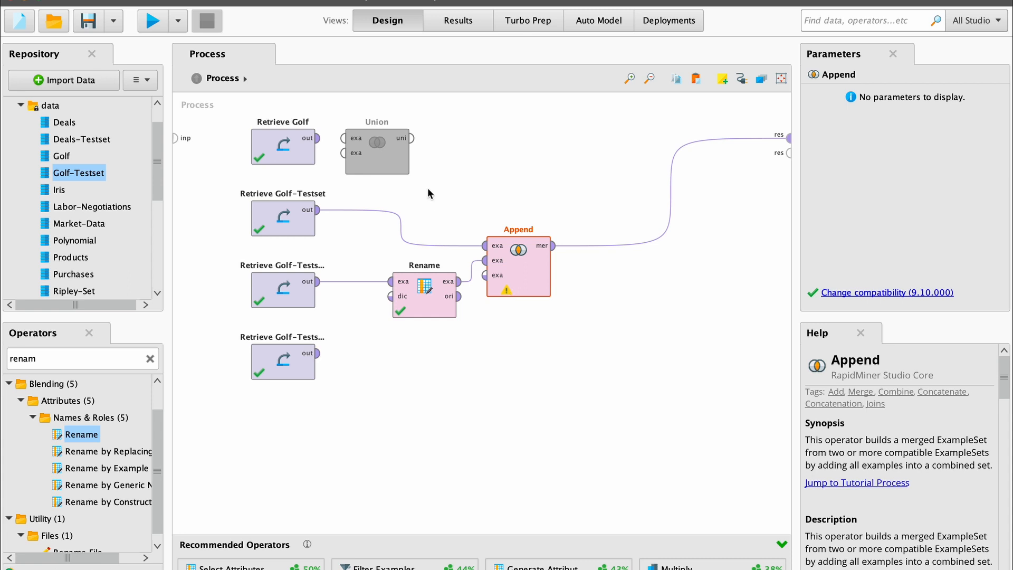
Step: Inspect the potential problem flagged on Append, run the process, and dismiss the notice after reading it
left_click(507, 292)
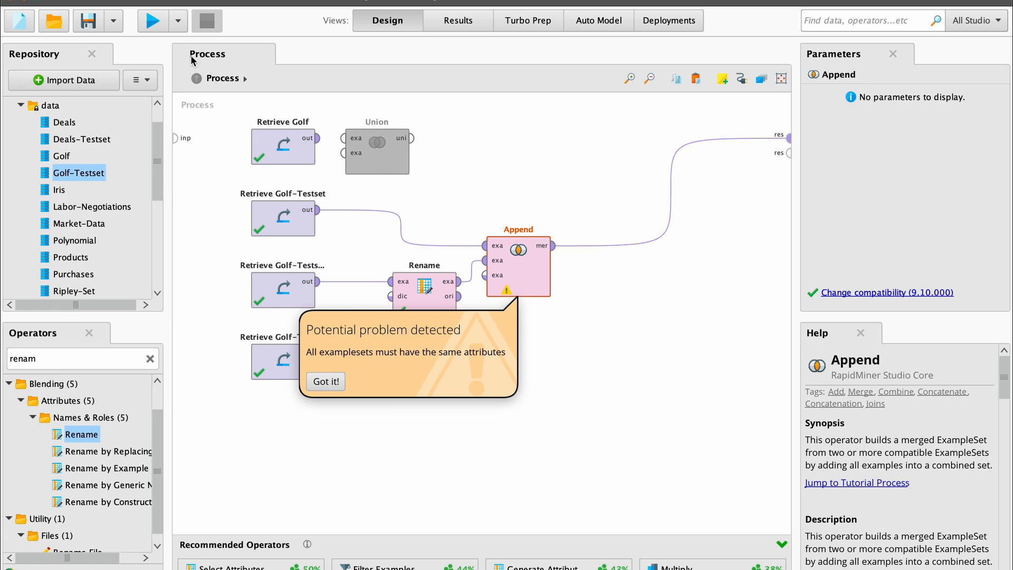
left_click(153, 21)
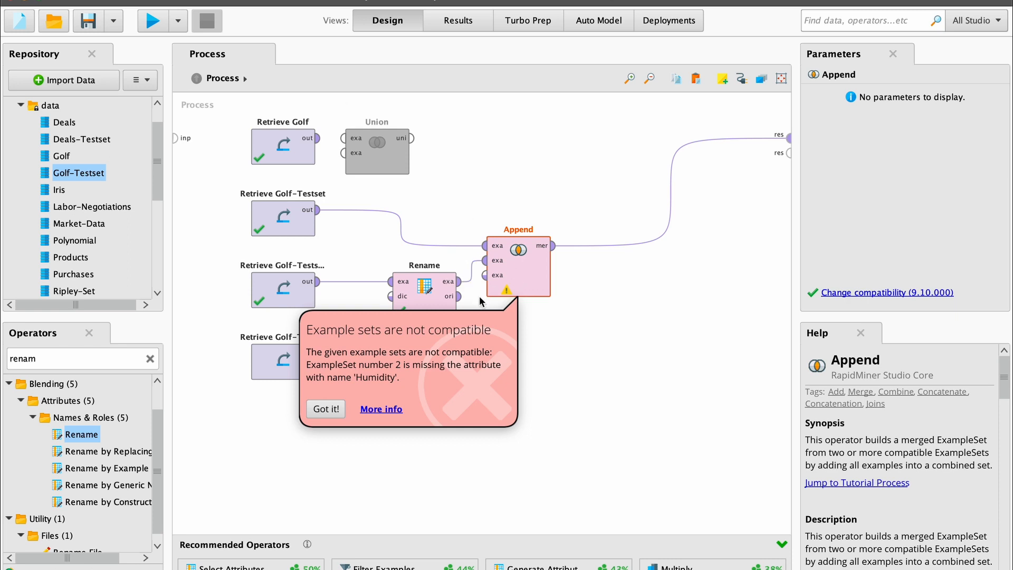
left_click(401, 170)
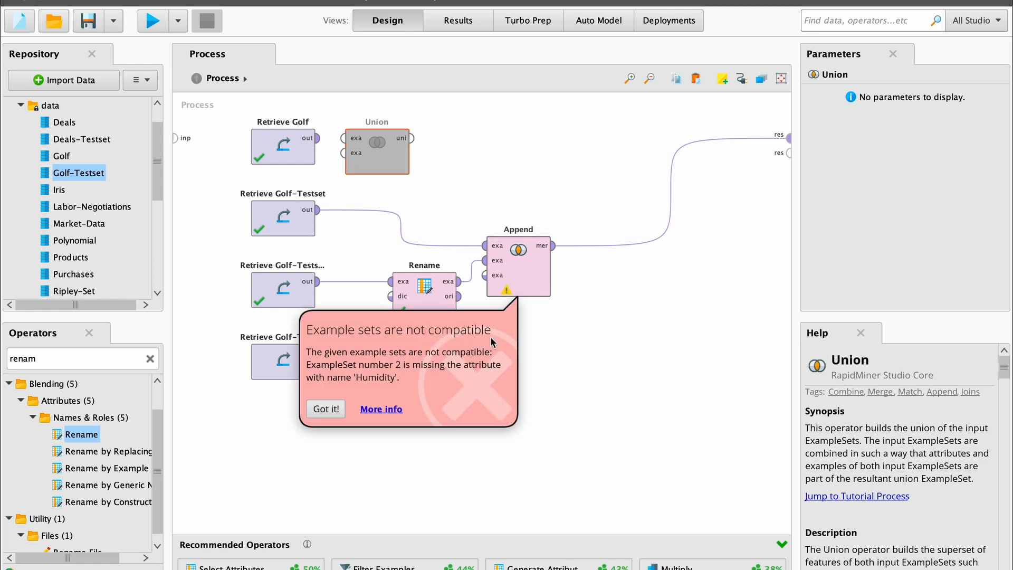
left_click(324, 410)
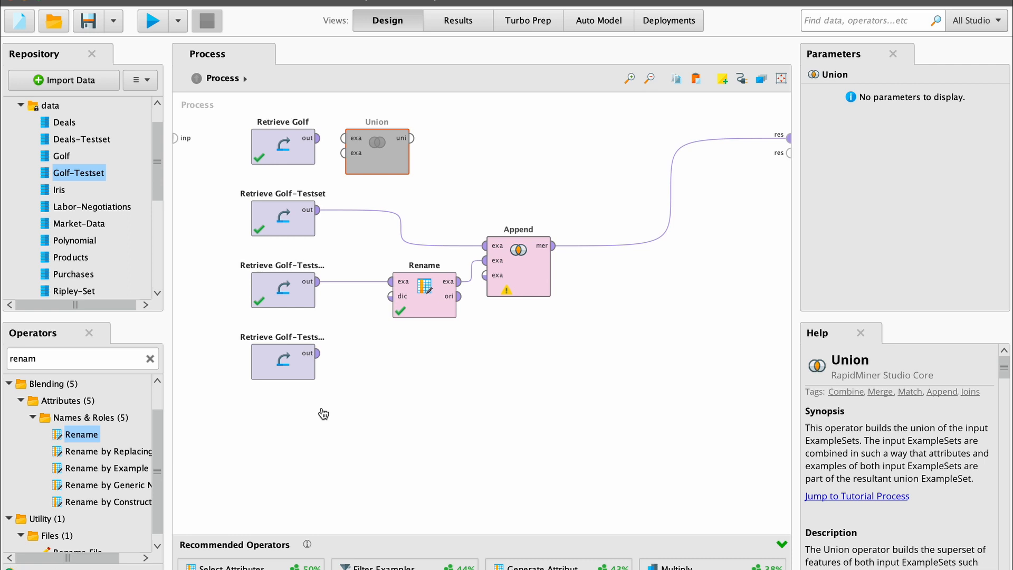
Step: Switch to the browser and examine the Restaurant & consumer data set's Restaurants, Consumers and User-Item-Rating file lists
key("super+Tab")
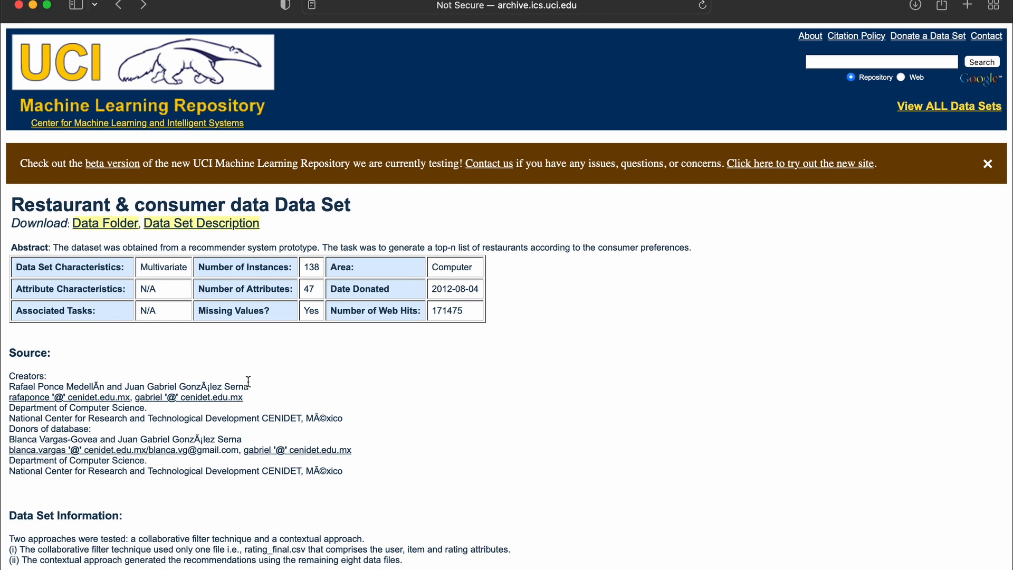
scroll(158, 416, "down", 5)
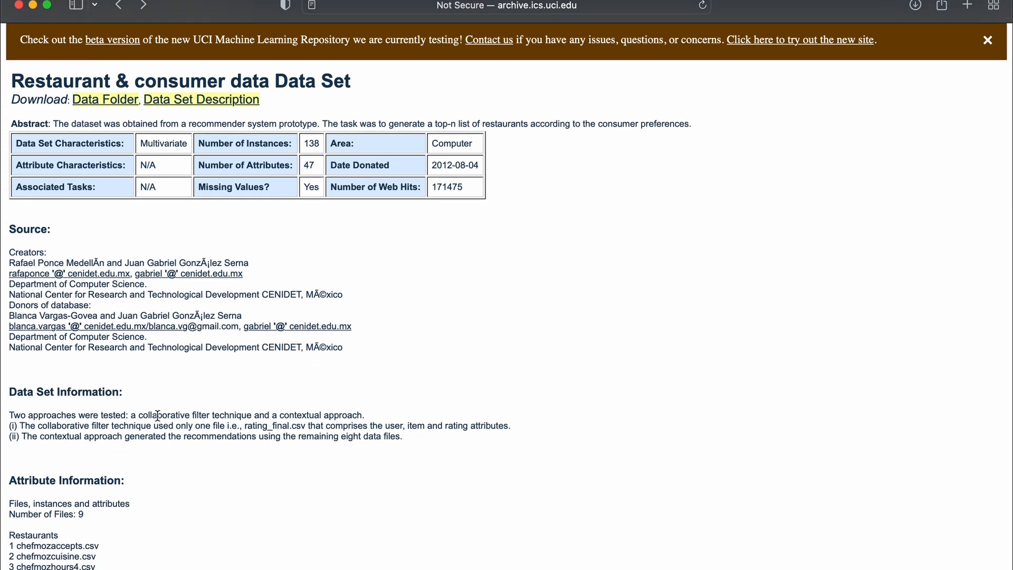
scroll(157, 416, "down", 7)
scroll(157, 415, "down", 5)
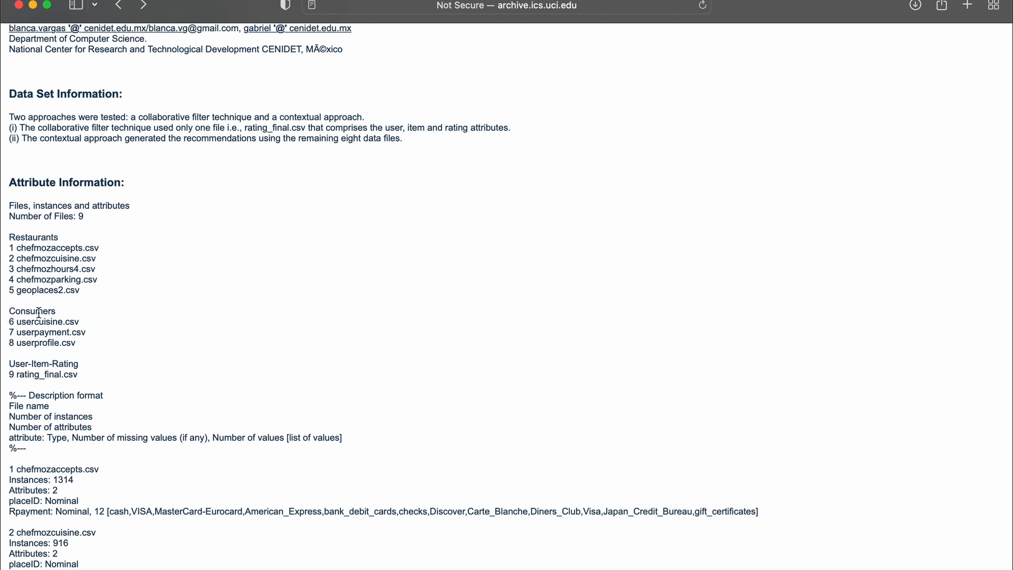
left_click_drag(39, 313, 76, 311)
left_click_drag(25, 359, 77, 362)
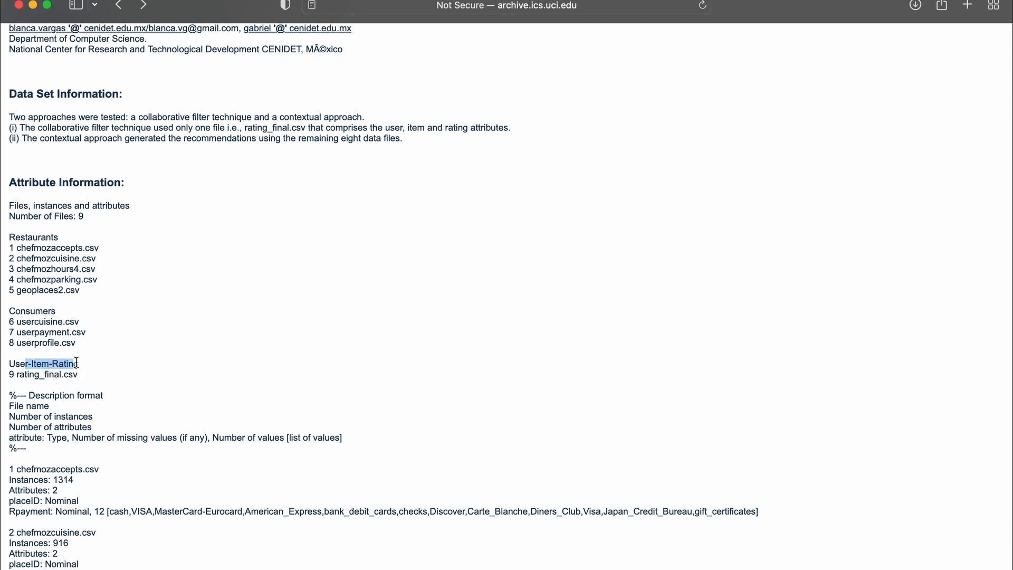
triple_click(25, 235)
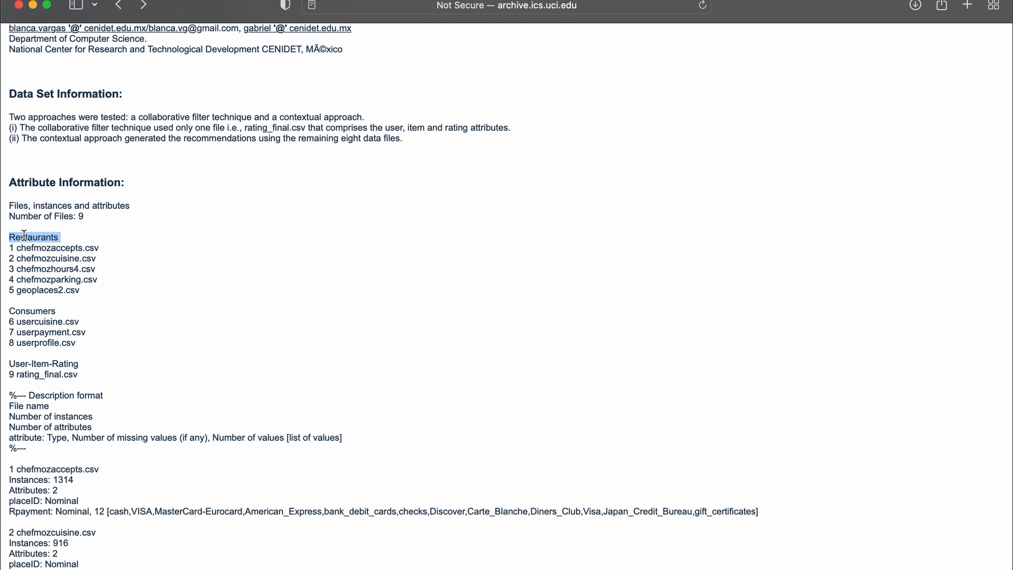
left_click_drag(34, 258, 50, 280)
left_click(44, 246)
left_click_drag(26, 311, 62, 312)
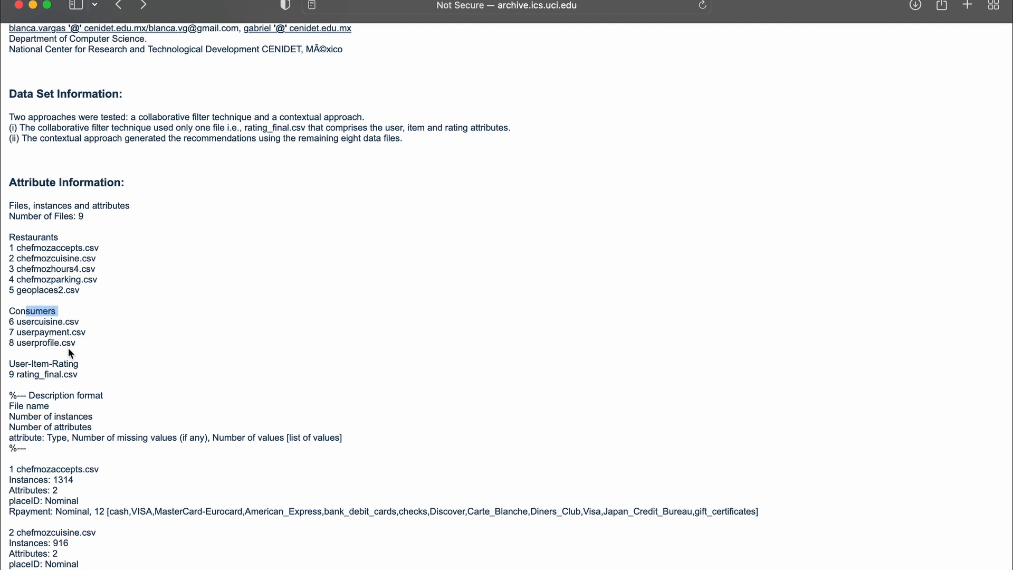
left_click_drag(36, 363, 82, 363)
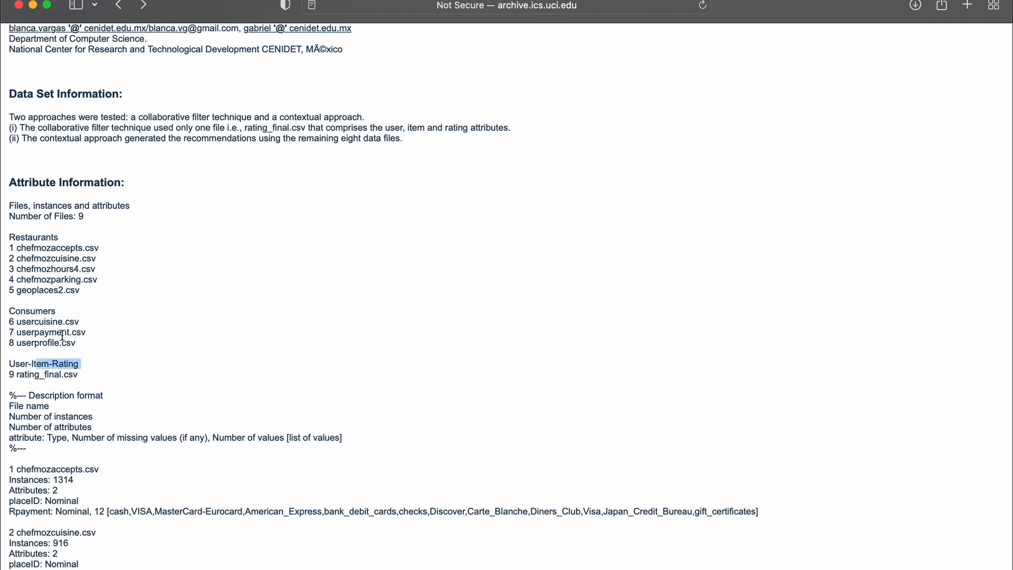
left_click_drag(45, 331, 80, 341)
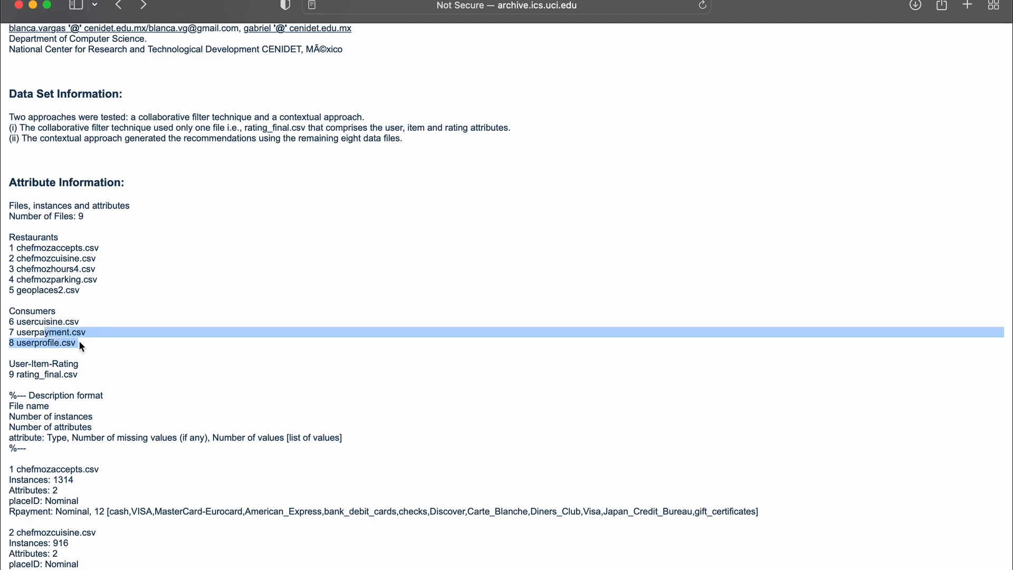
Step: Read the instance and attribute descriptions of the data set's files, from chefmozaccepts.csv through userprofile
scroll(82, 345, "down", 5)
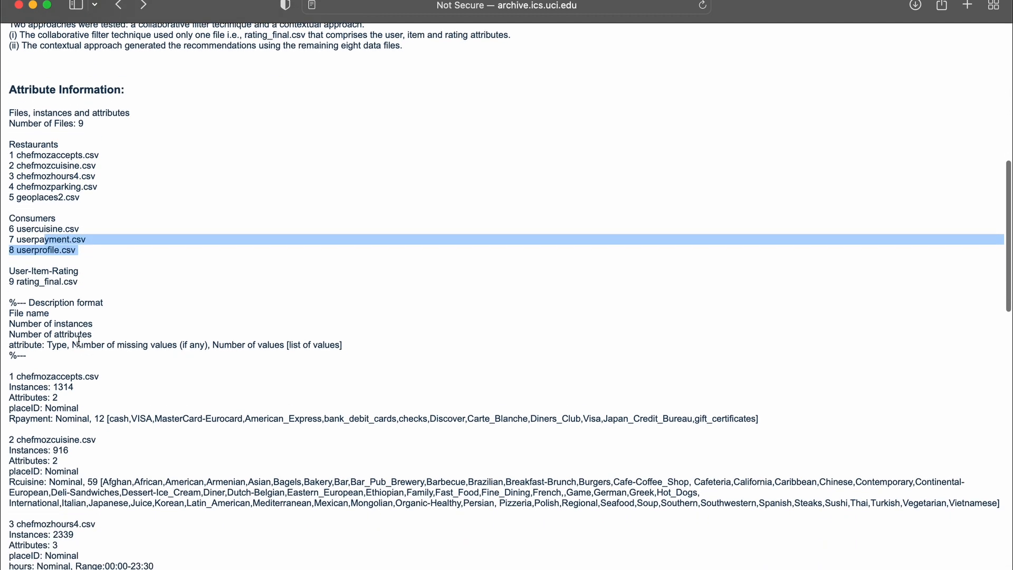
scroll(79, 341, "down", 10)
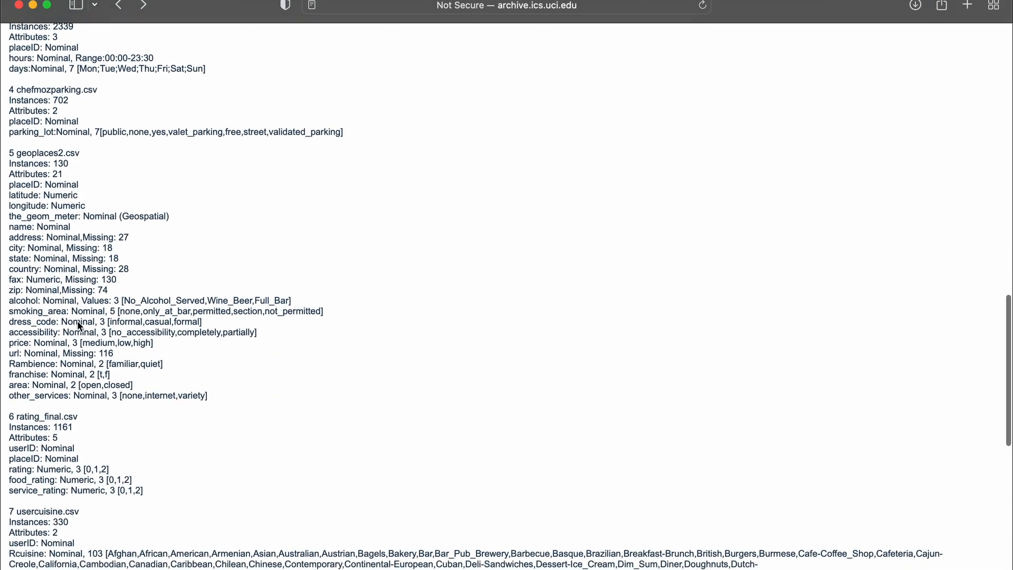
scroll(77, 321, "down", 7)
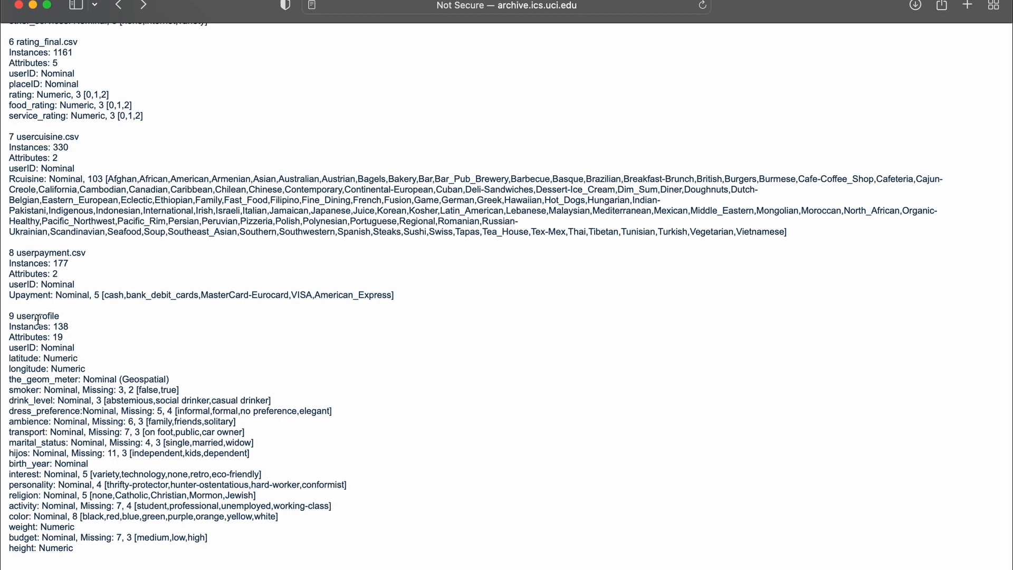
scroll(42, 318, "down", 3)
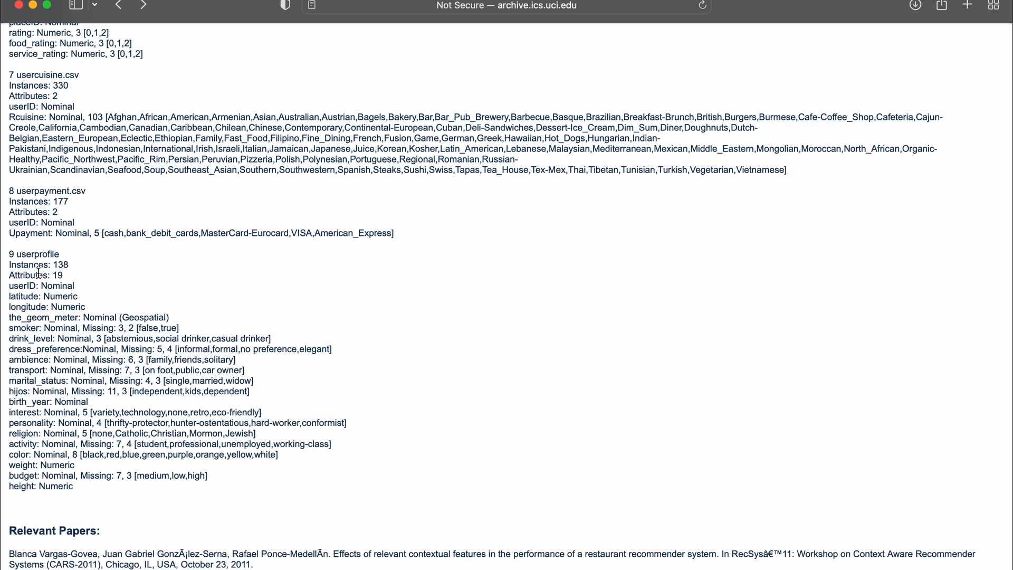
double_click(65, 264)
Step: Look at the data set's Data Folder download listing and go back to its description page
scroll(44, 354, "up", 10)
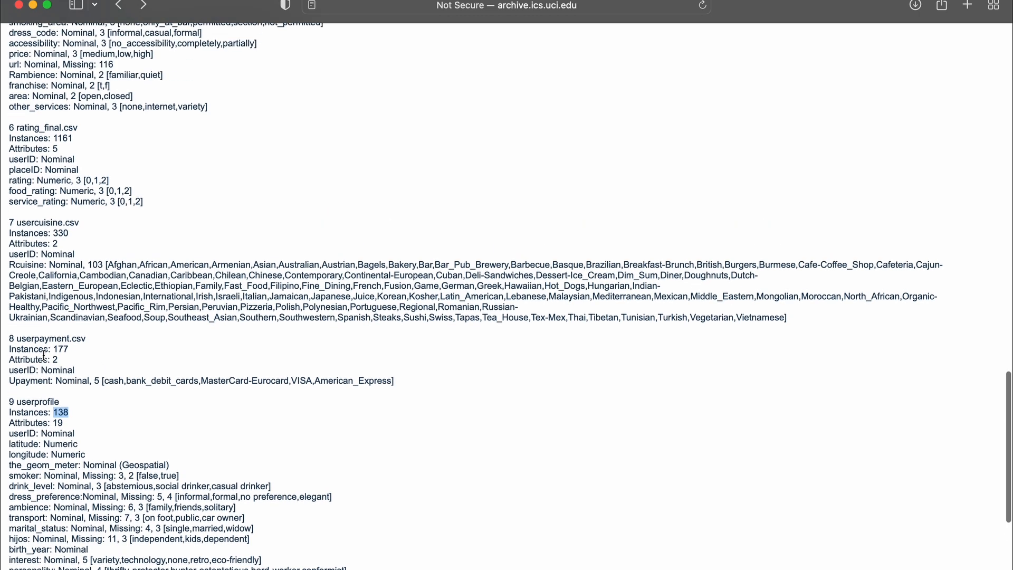
scroll(44, 354, "up", 12)
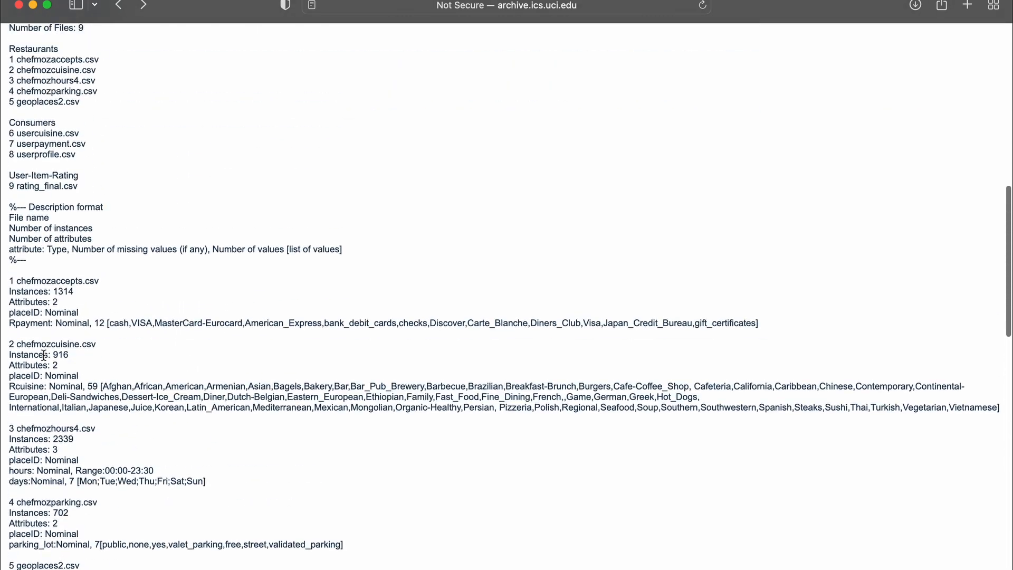
scroll(43, 357, "up", 4)
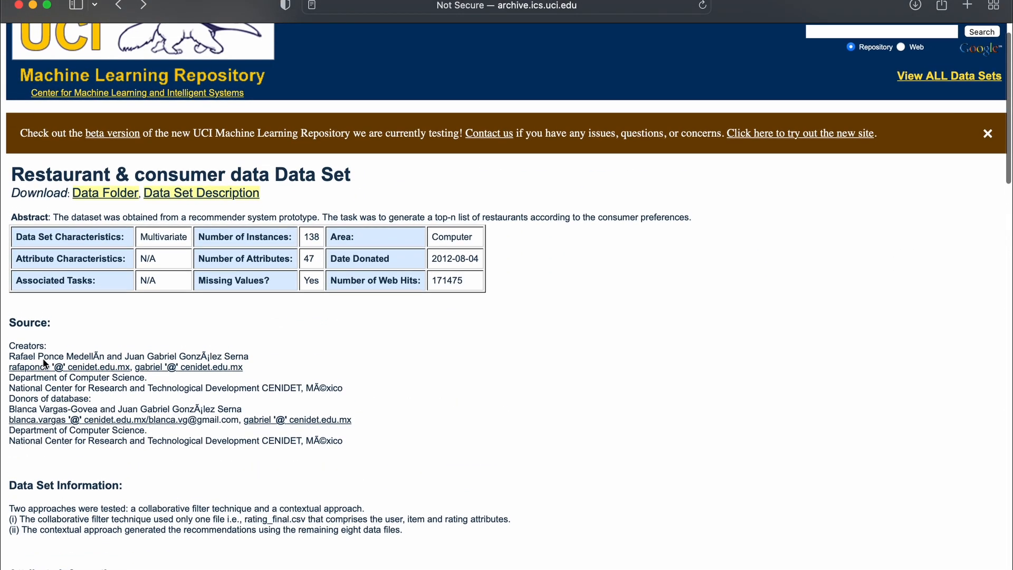
left_click(98, 196)
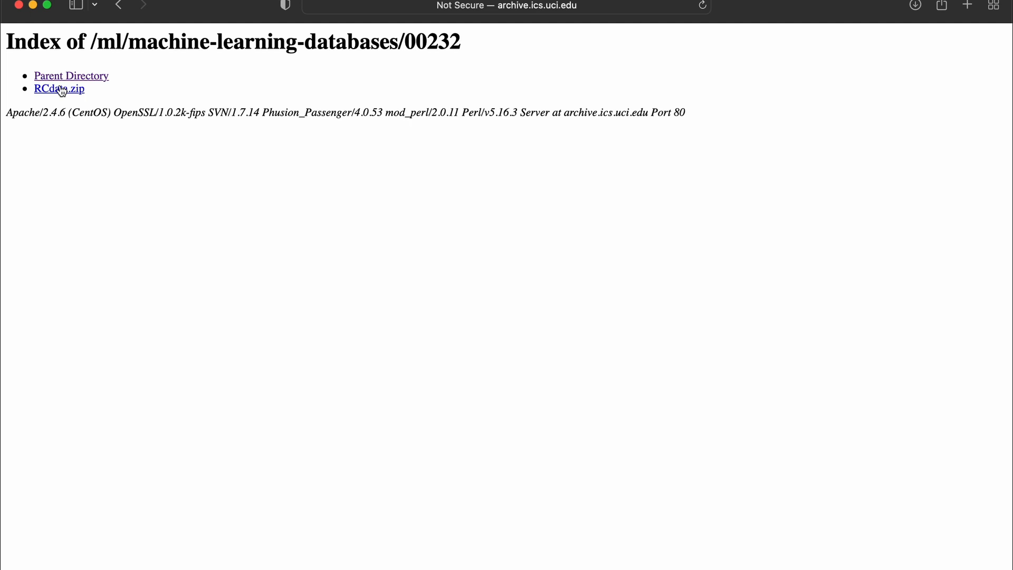
scroll(62, 91, "left", 5)
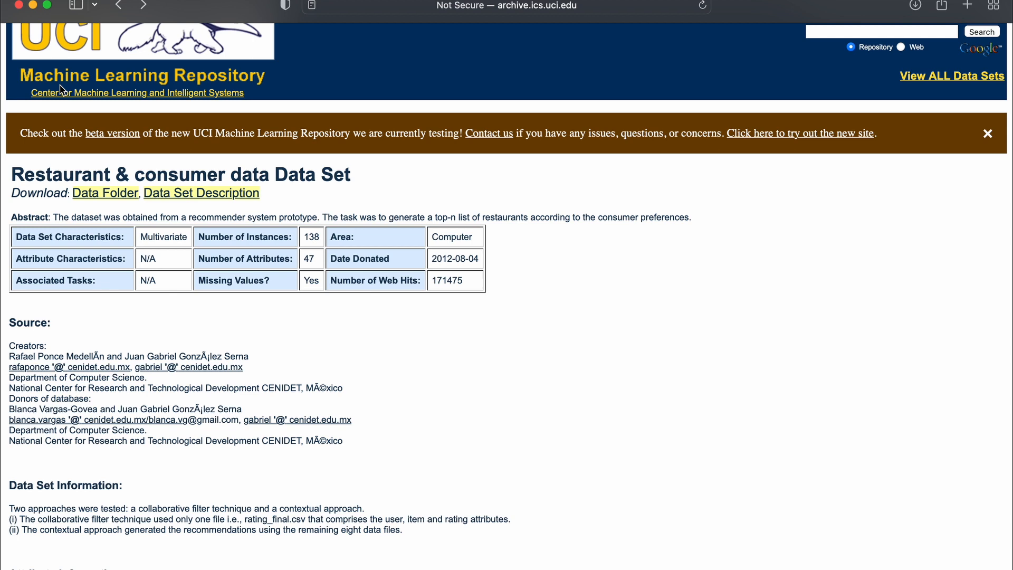
Step: Switch back to RapidMiner Studio and start a new empty process without saving the current one
key("super+Tab")
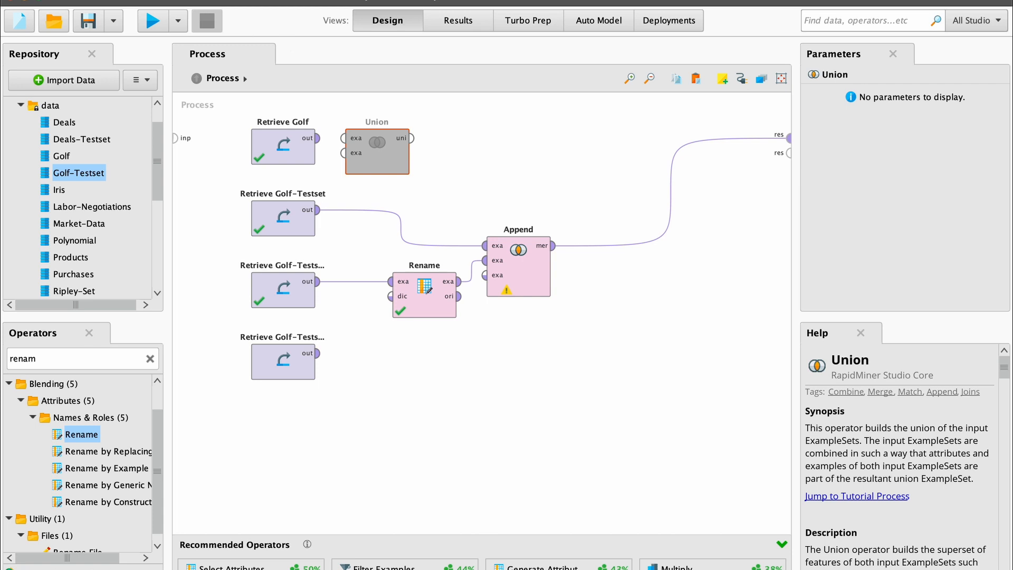
key("super+n")
left_click(267, 192)
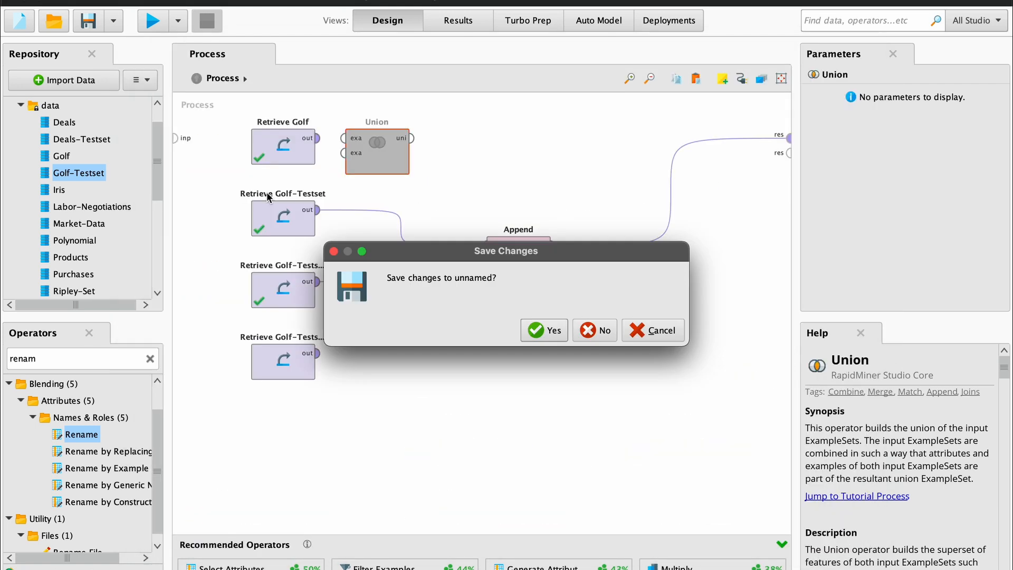
left_click(589, 329)
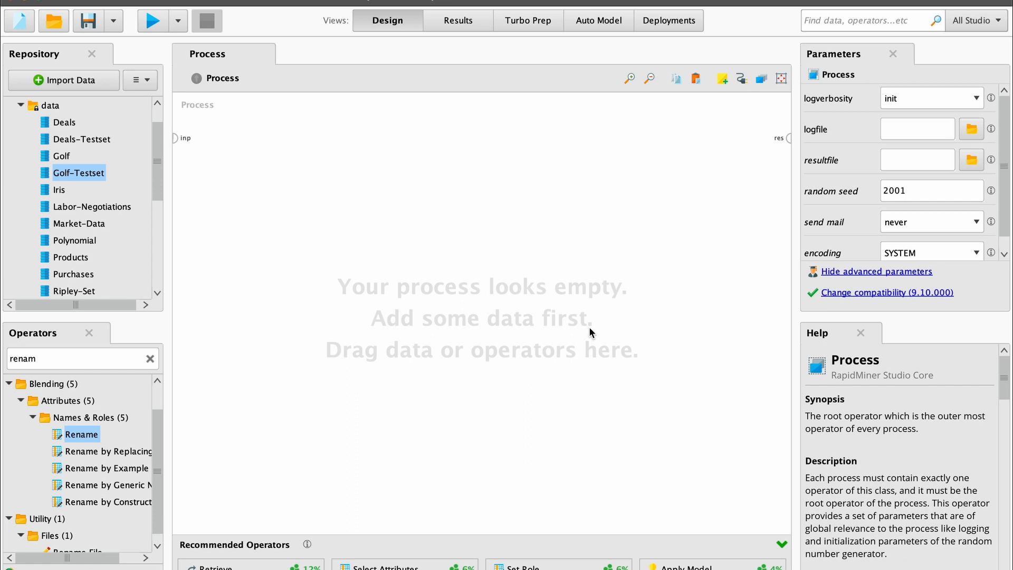
Step: Switch to Finder and open the RCdata folder in Downloads to view its CSV files
key("super+Tab")
key("super+Tab")
key("super+Tab")
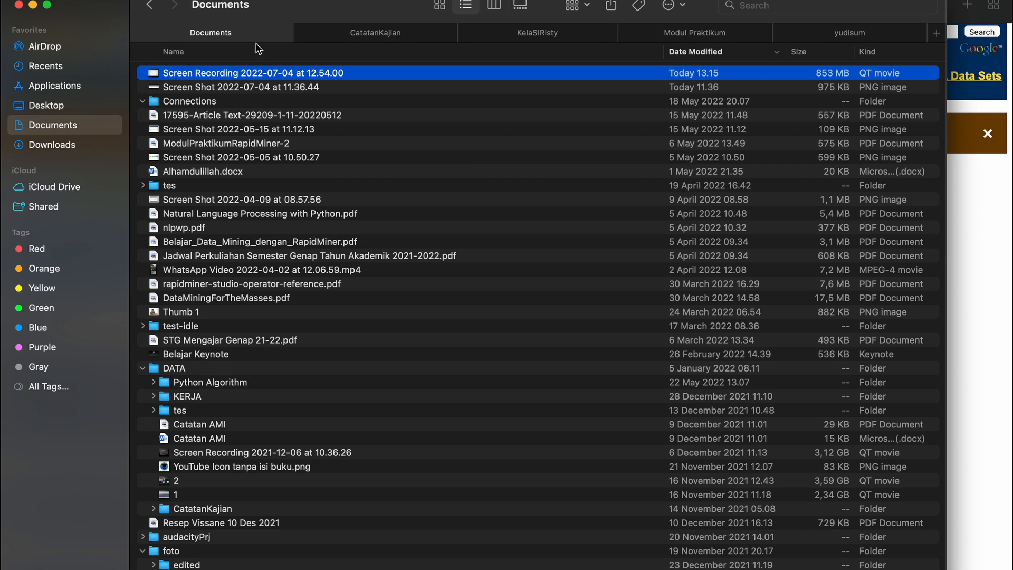
left_click(53, 145)
double_click(166, 73)
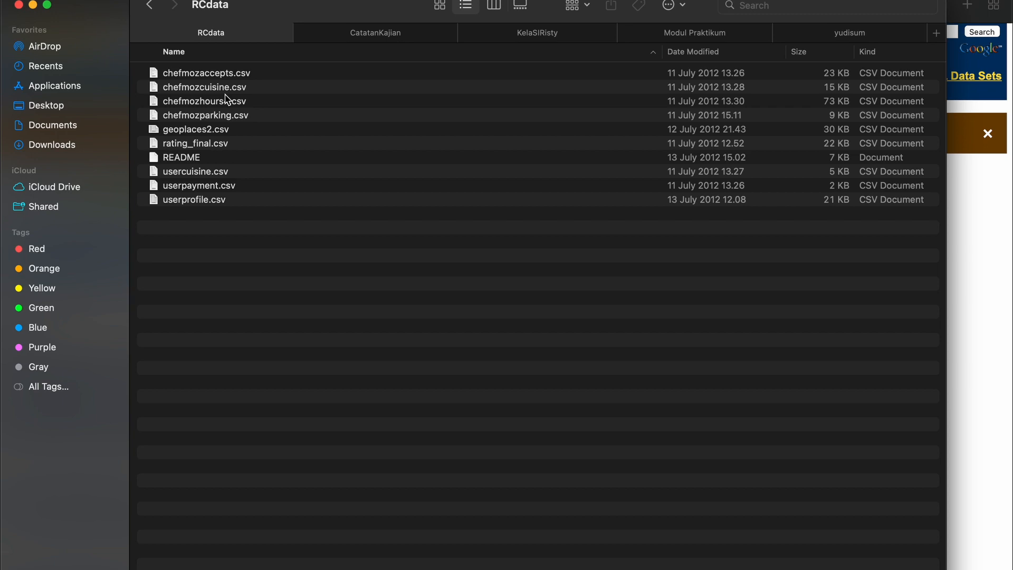
Step: Switch back to RapidMiner Studio, search the operators for "read" and add a Read CSV operator to the empty process
key("super+Tab")
key("super+Tab")
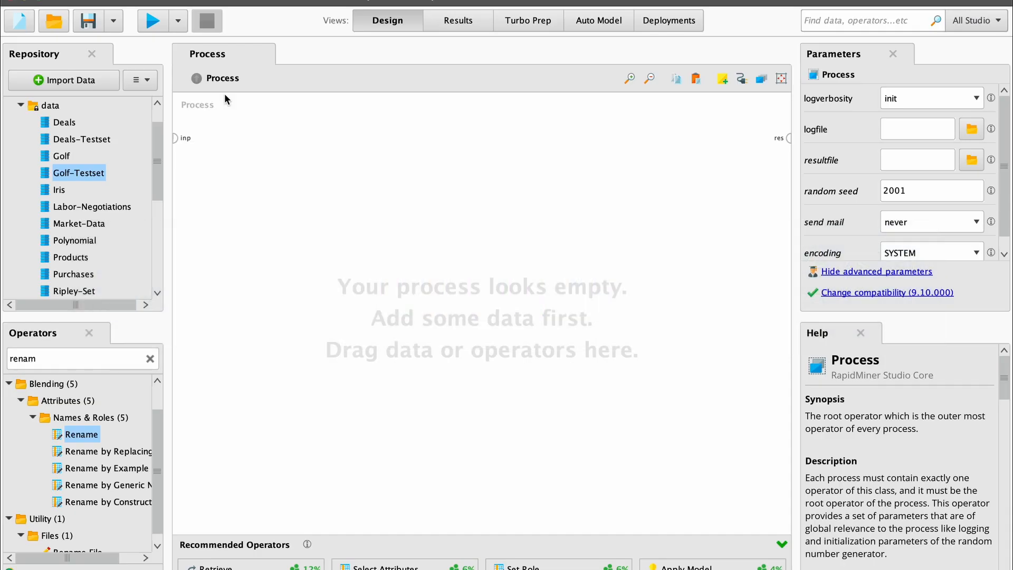
left_click(150, 358)
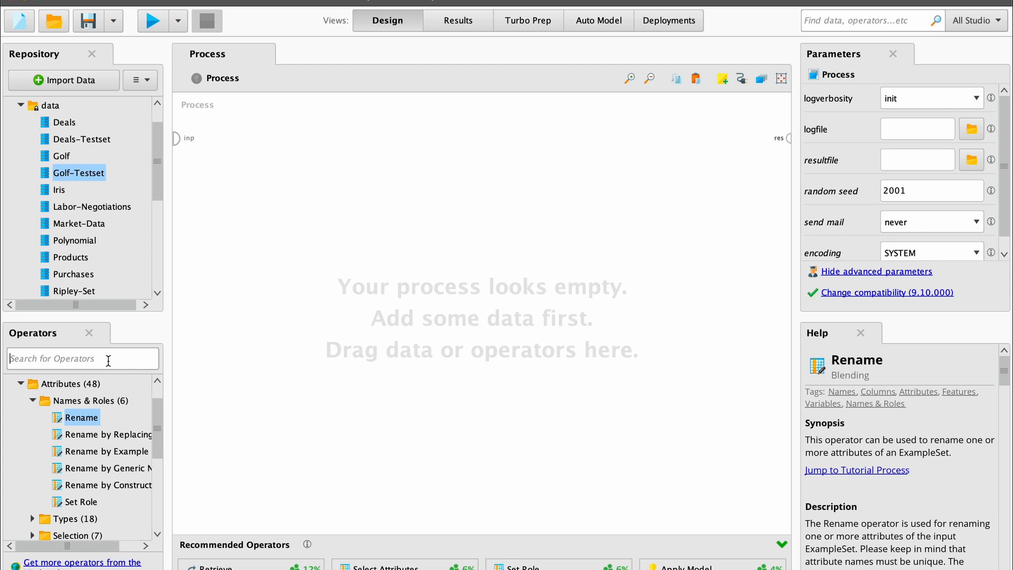
type("read")
left_click_drag(80, 415, 265, 148)
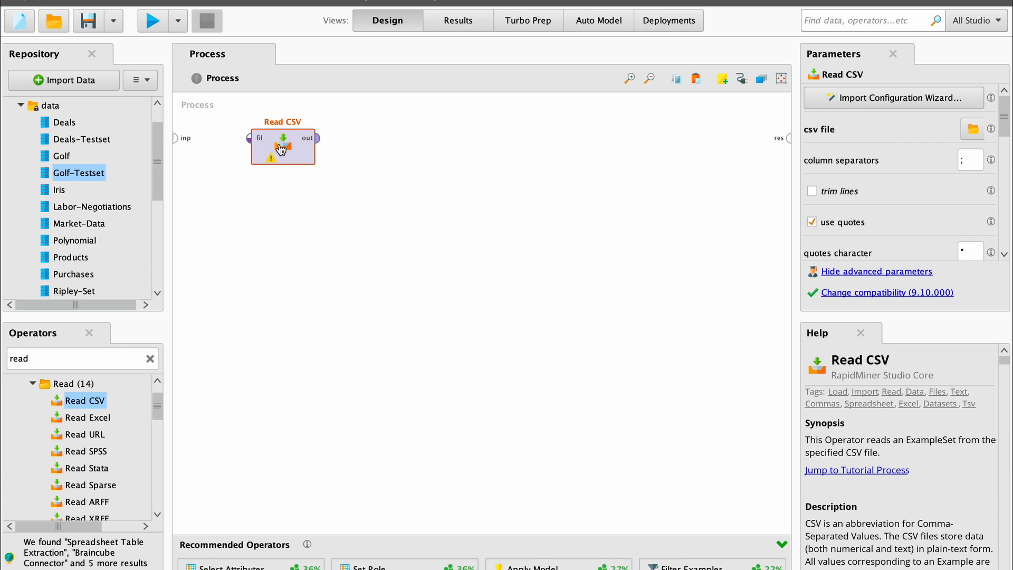
double_click(282, 150)
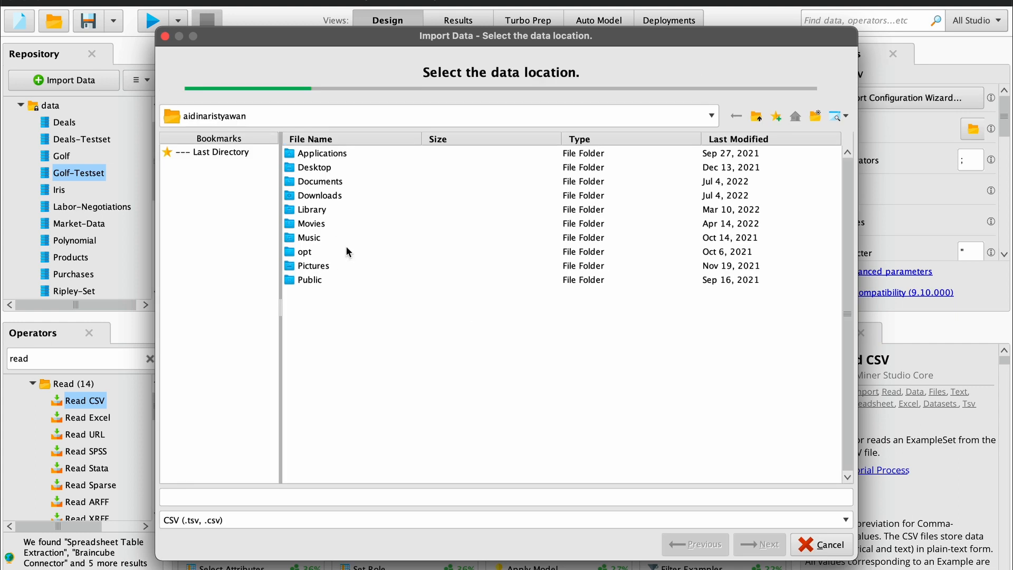
left_click(826, 545)
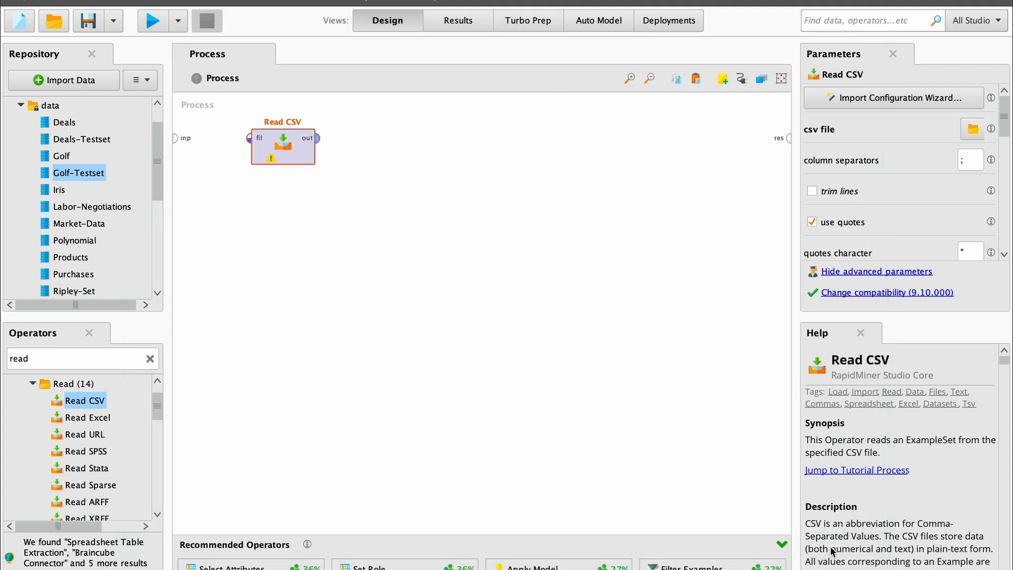
left_click(973, 131)
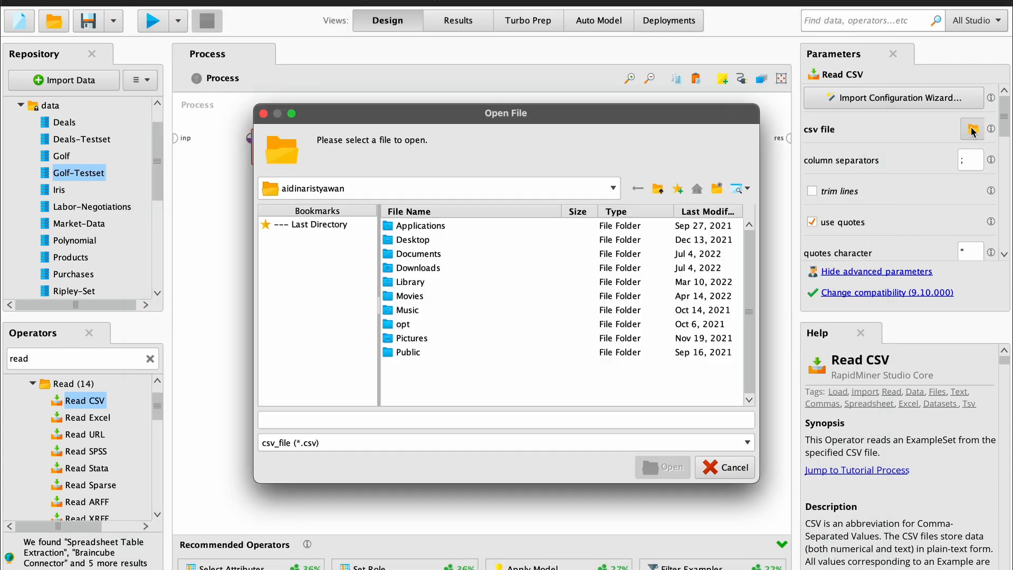
key("Escape")
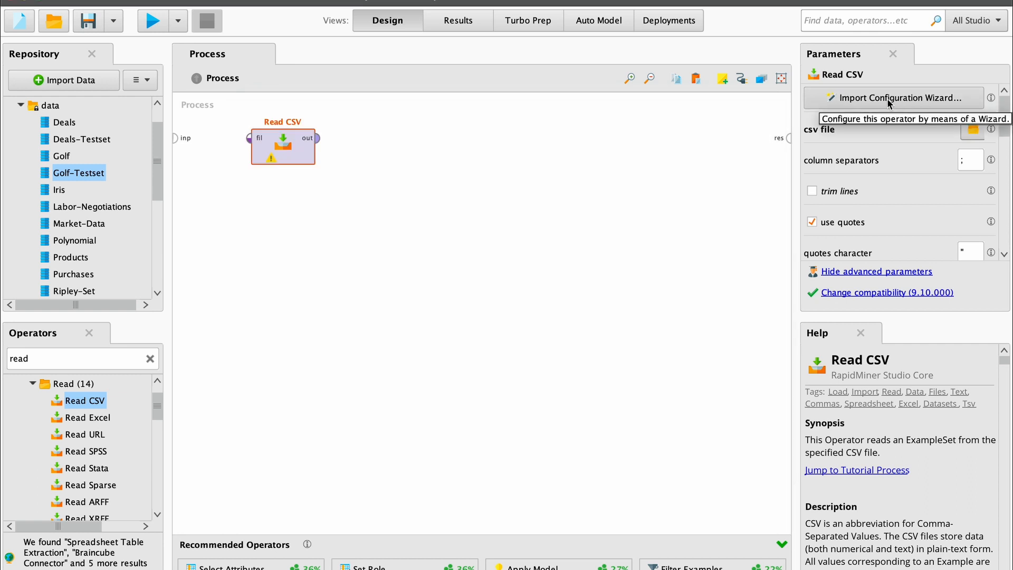
Step: Choose userpayment.csv from the RCdata folder in Downloads with the Import Configuration Wizard and accept the comma-separated data format
left_click(929, 100)
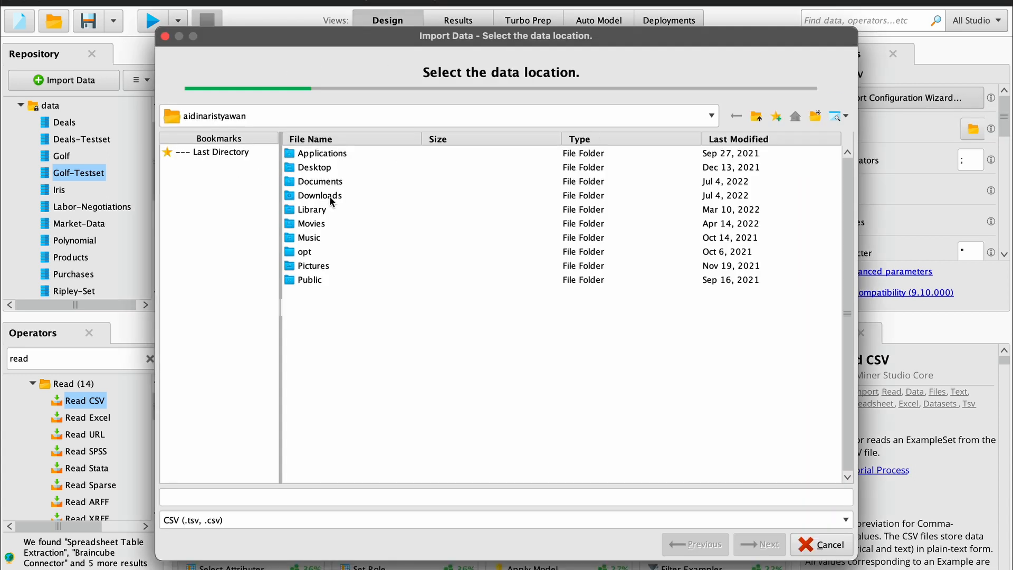
double_click(315, 196)
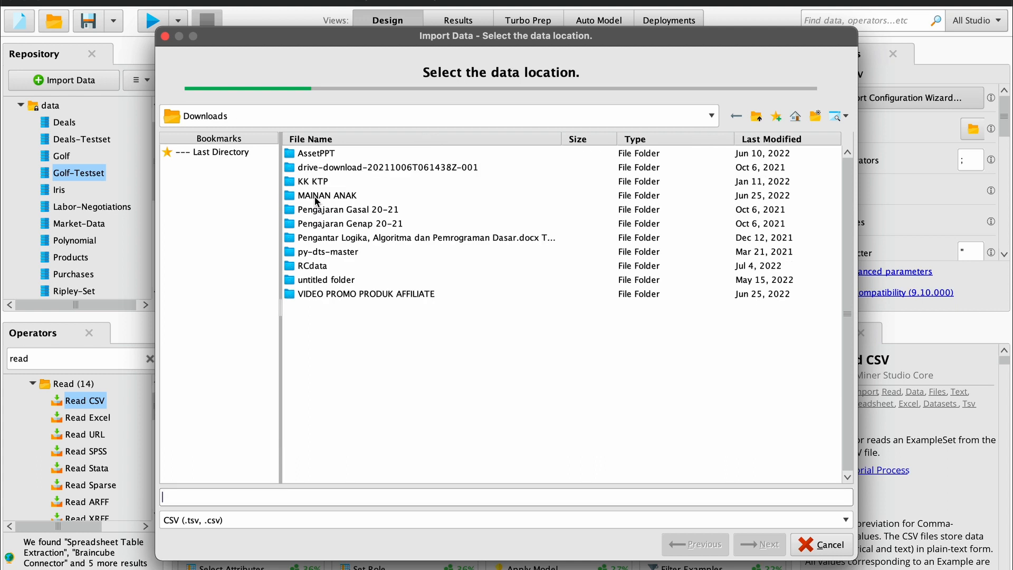
double_click(307, 267)
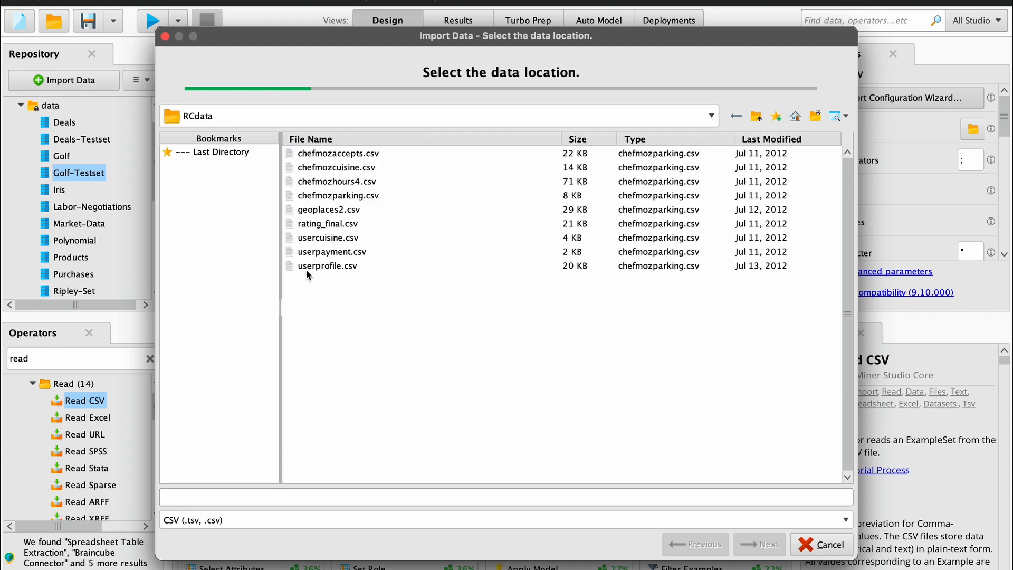
left_click(319, 266)
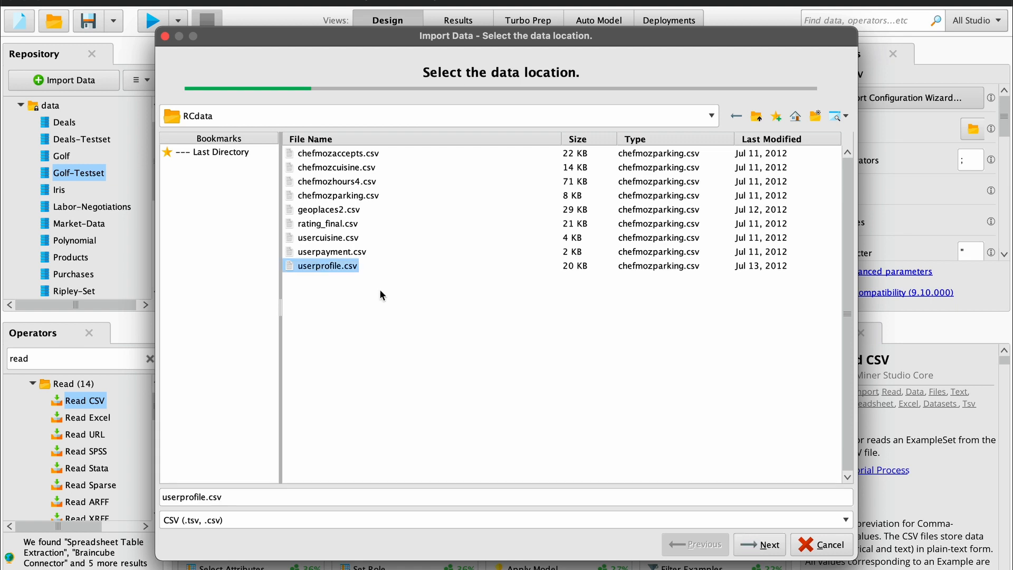
left_click(321, 252)
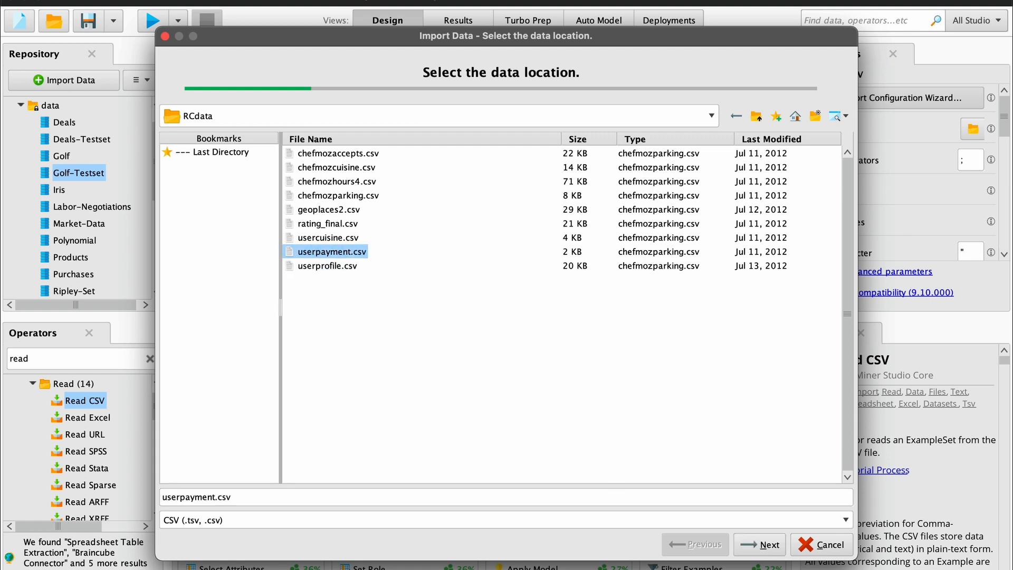
left_click(774, 543)
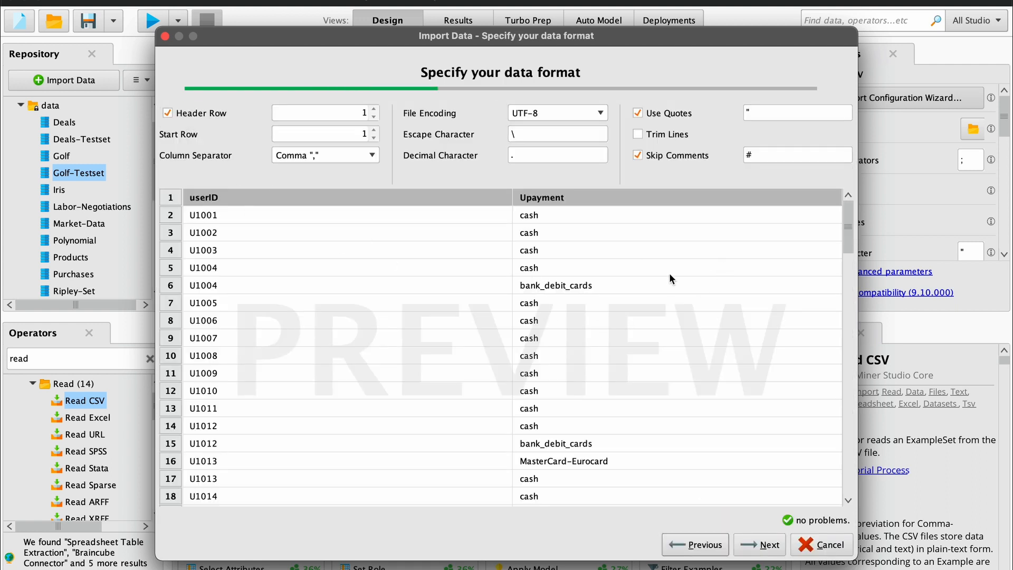
left_click(763, 546)
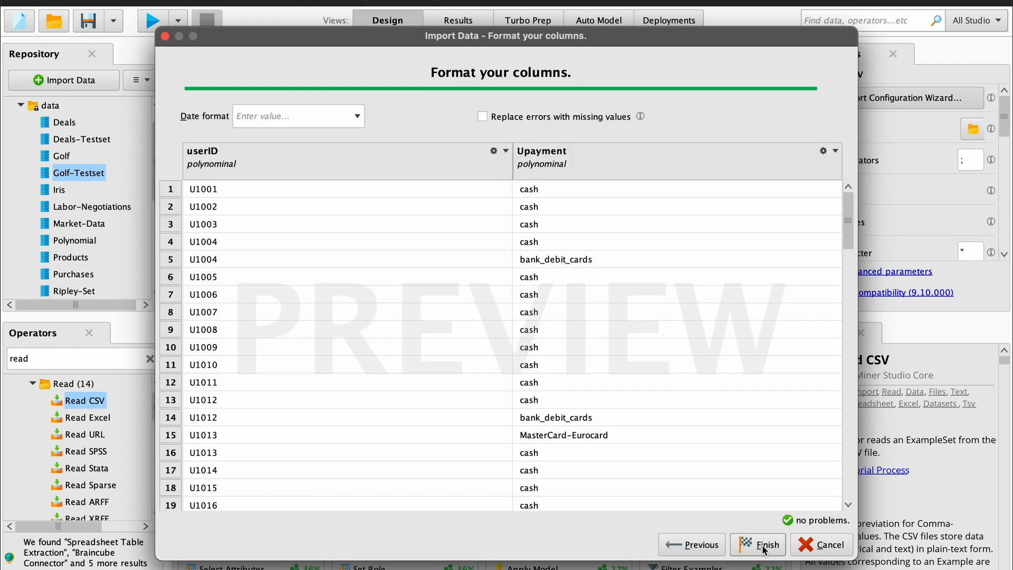
Step: Check the type choices for the Upayment column without changing them and finish the Read CSV import configuration
left_click(763, 547)
left_click(833, 152)
mouse_move(847, 166)
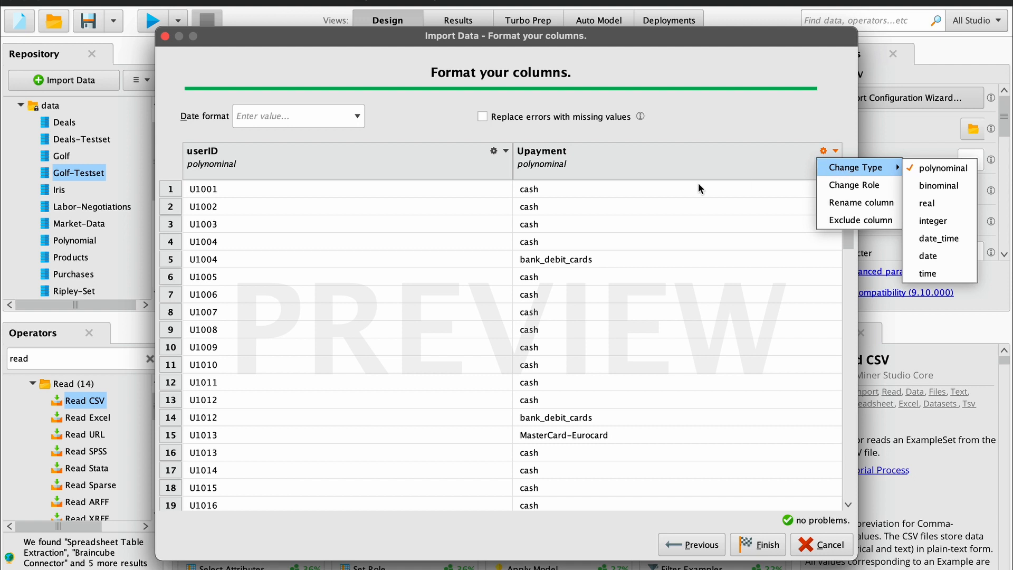
left_click(697, 157)
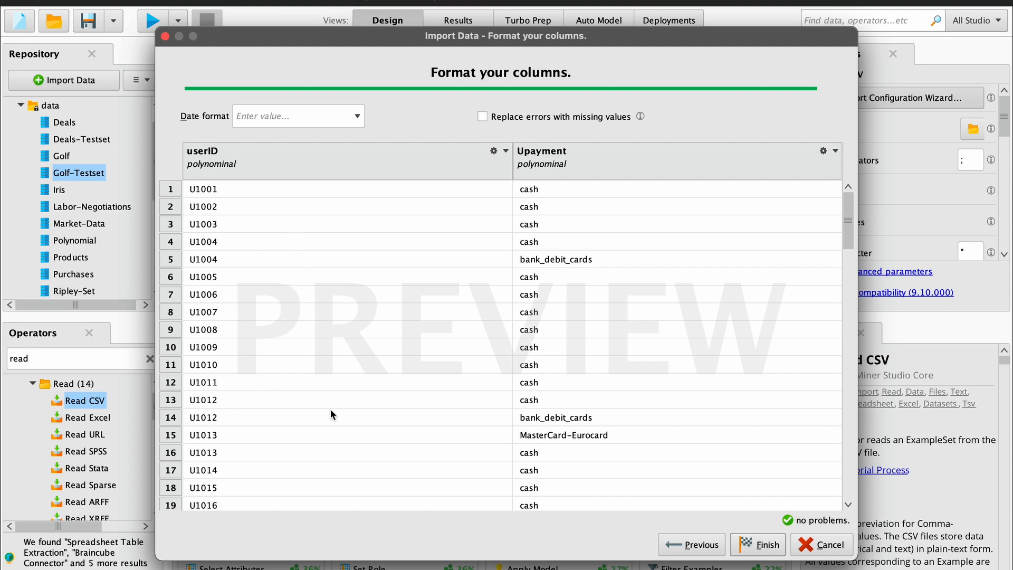
left_click(762, 544)
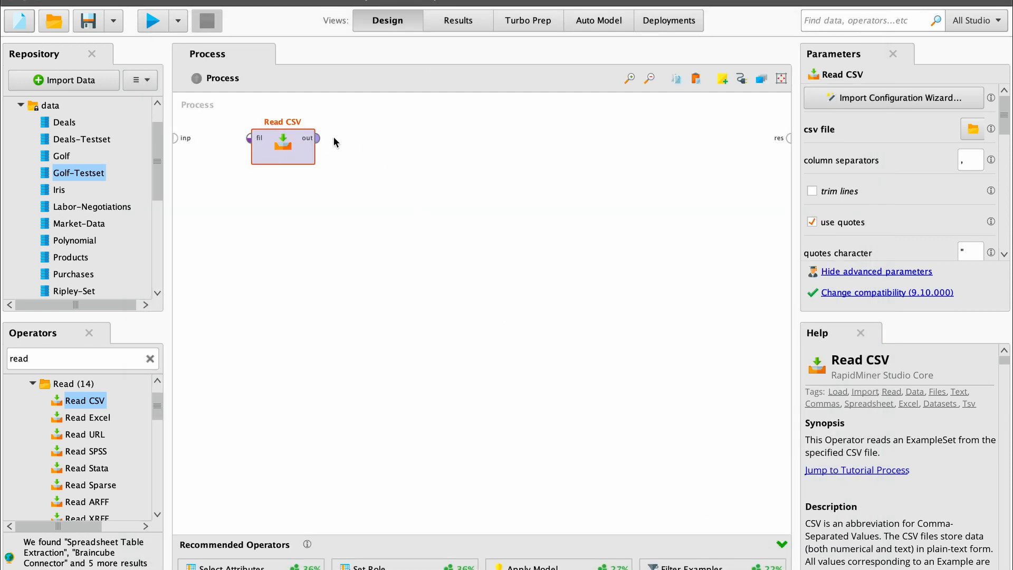
Step: Connect the Read CSV output to the process result, run the process to view the payment data, and return to the process design
double_click(317, 139)
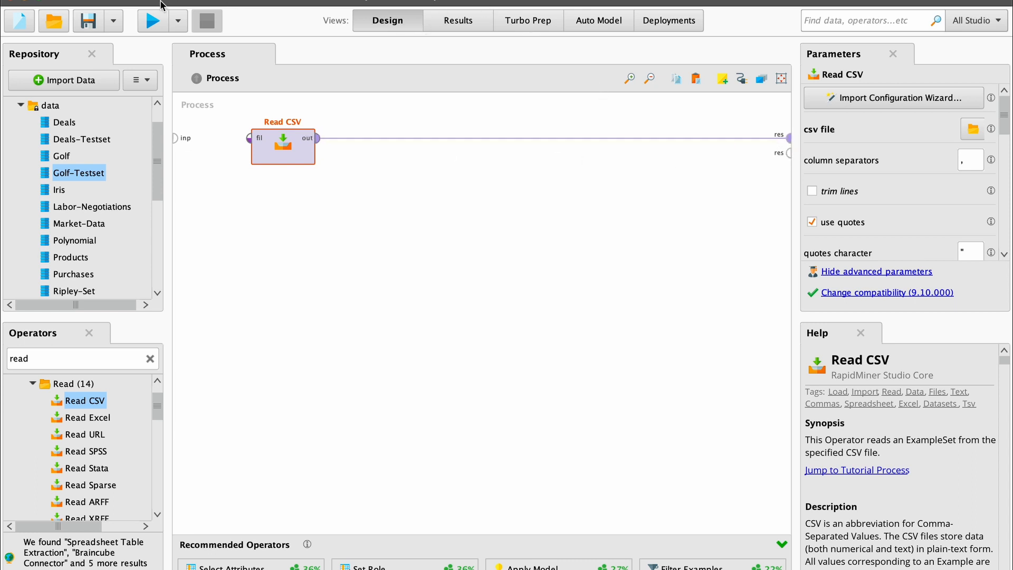
left_click(150, 21)
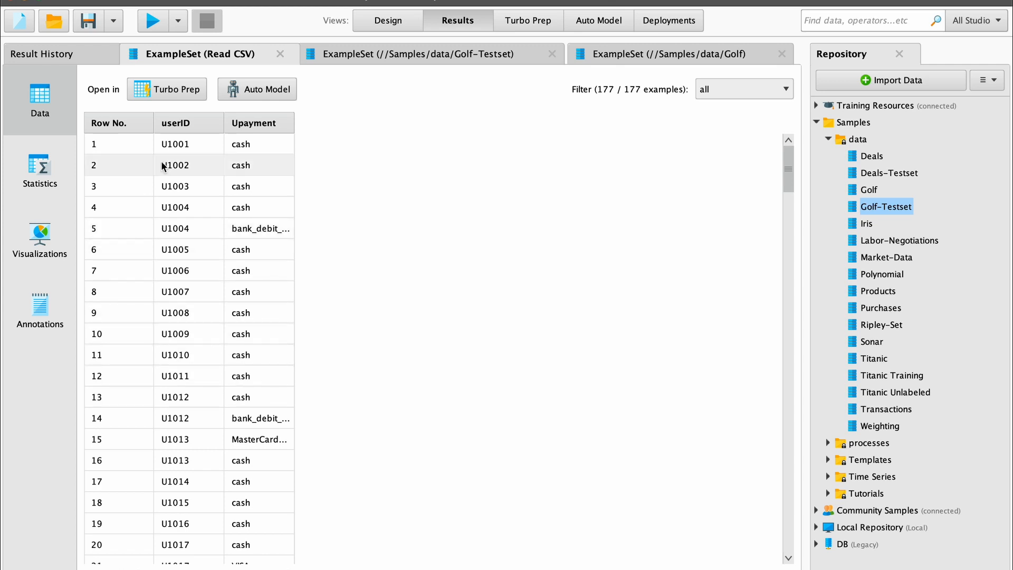
left_click(361, 21)
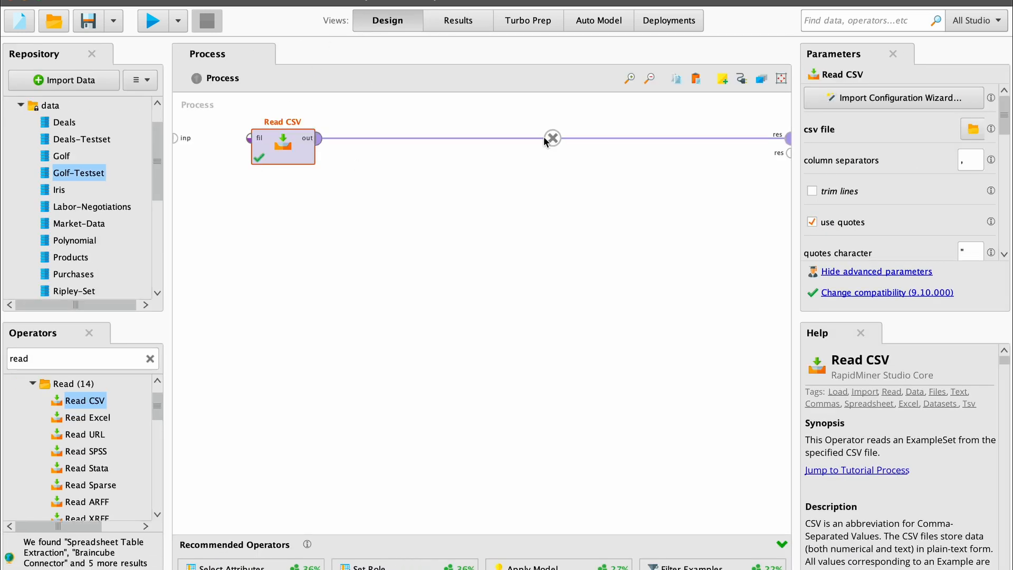
Step: Add a second Read CSV operator to the process below the first one
left_click_drag(80, 400, 79, 406)
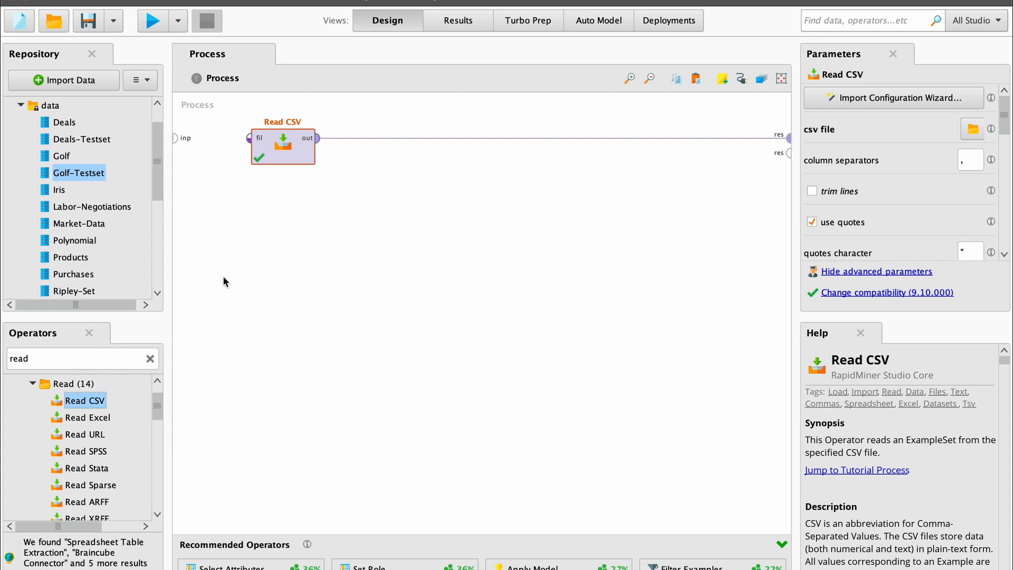
left_click(291, 227)
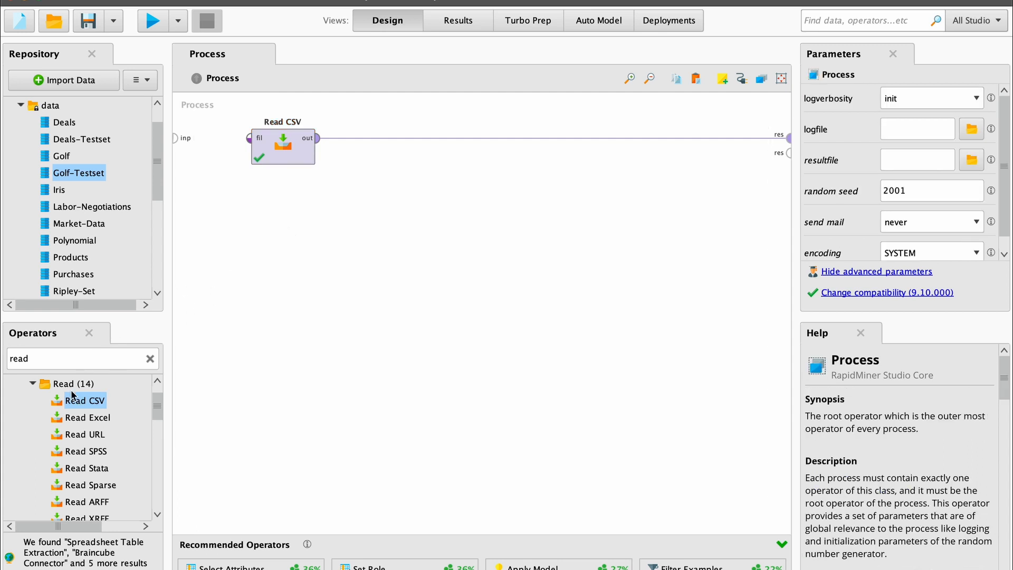
left_click_drag(74, 400, 266, 193)
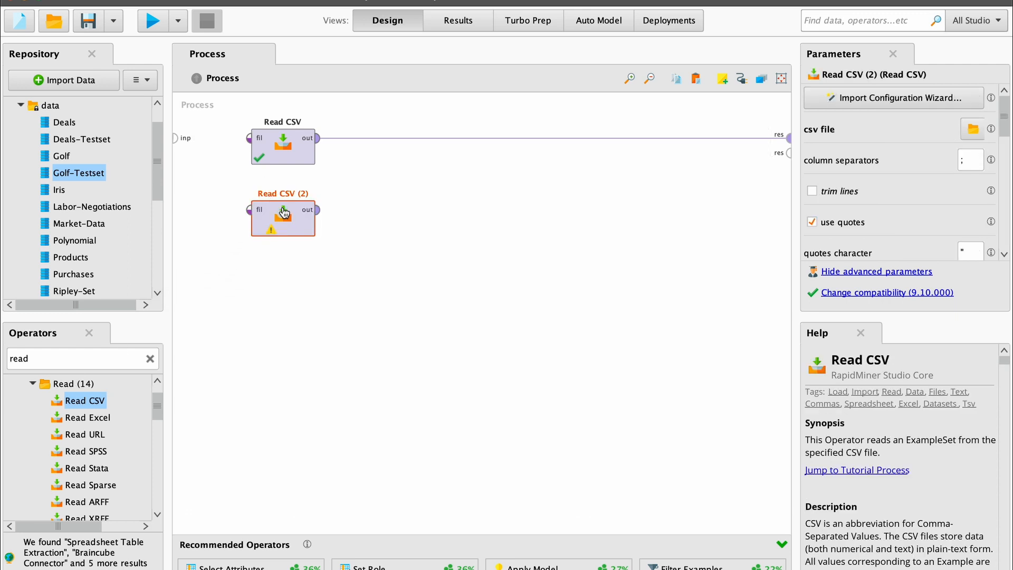
Step: Choose userprofile.csv from the RCdata folder in Downloads as the second Read CSV's source and accept its data format
double_click(276, 206)
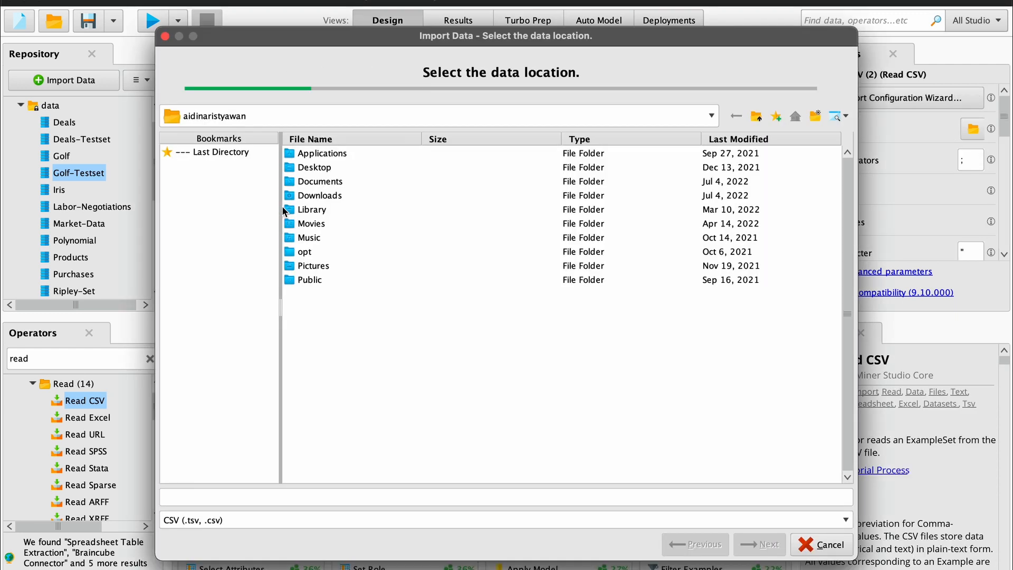
double_click(324, 196)
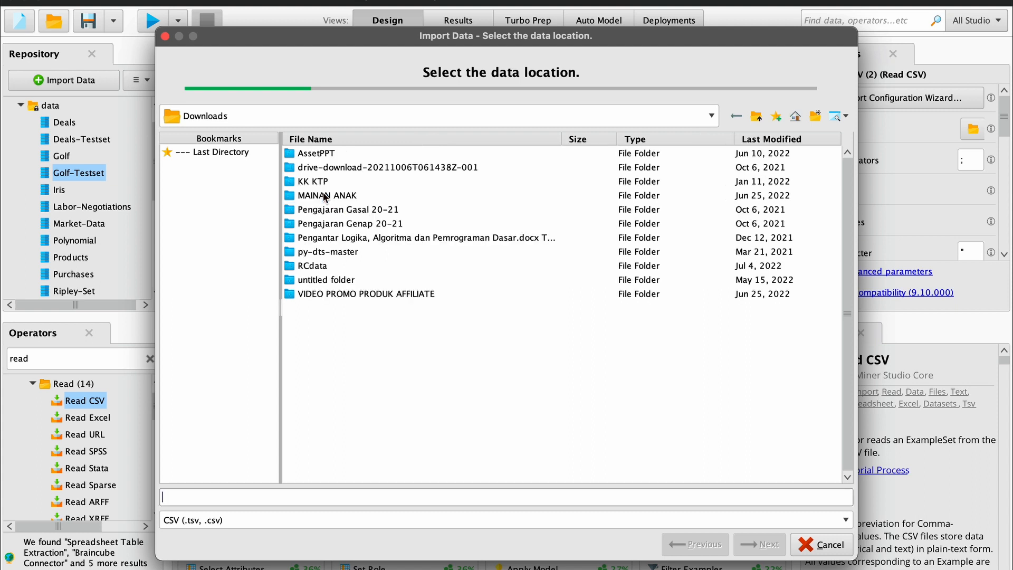
double_click(300, 266)
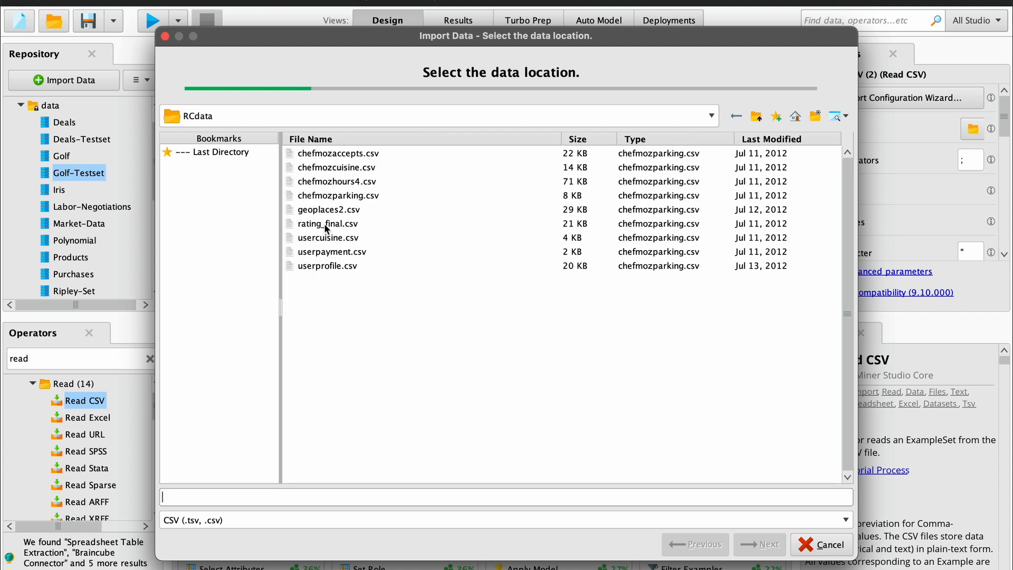
left_click(328, 264)
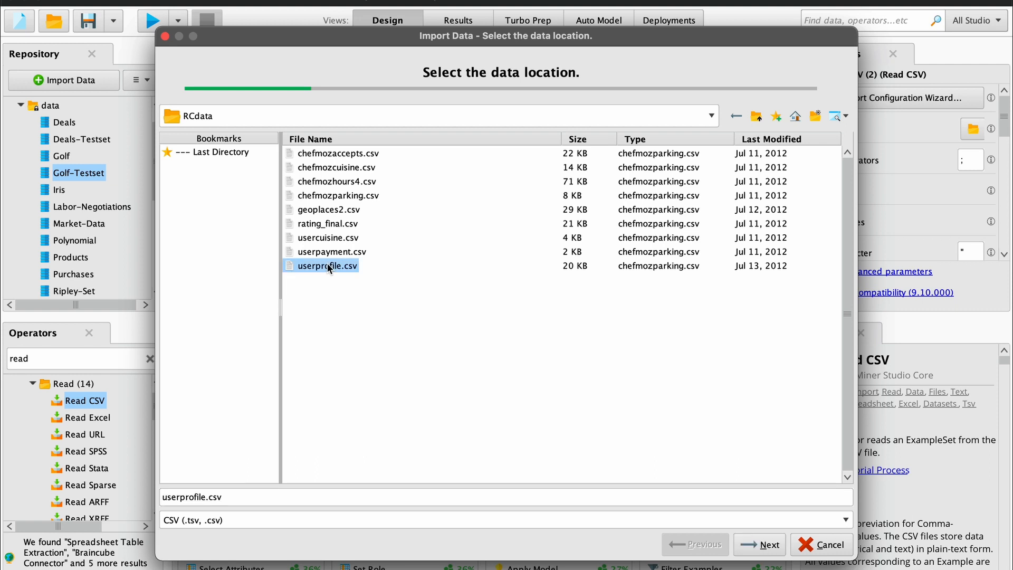
left_click(761, 541)
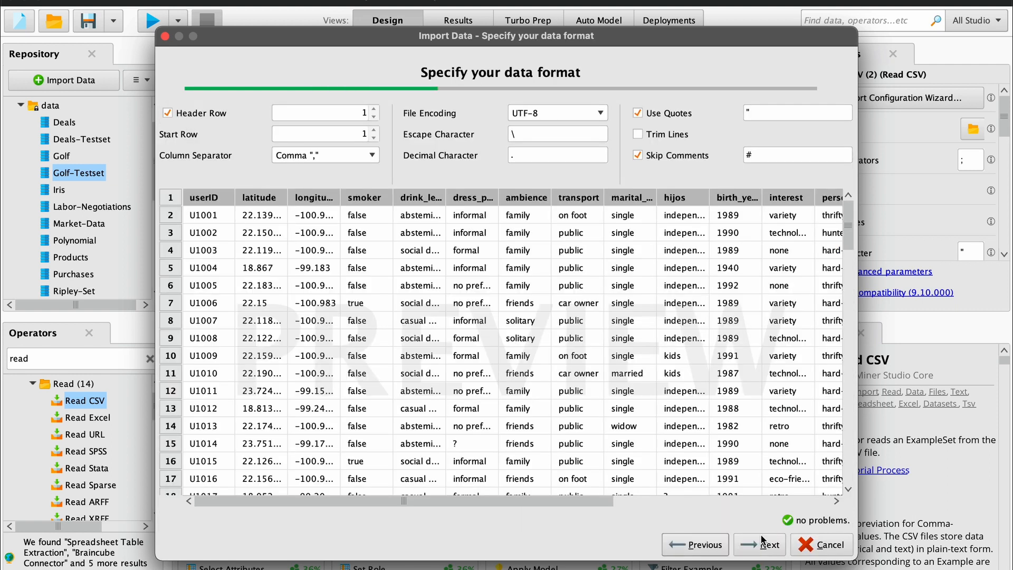
left_click(762, 543)
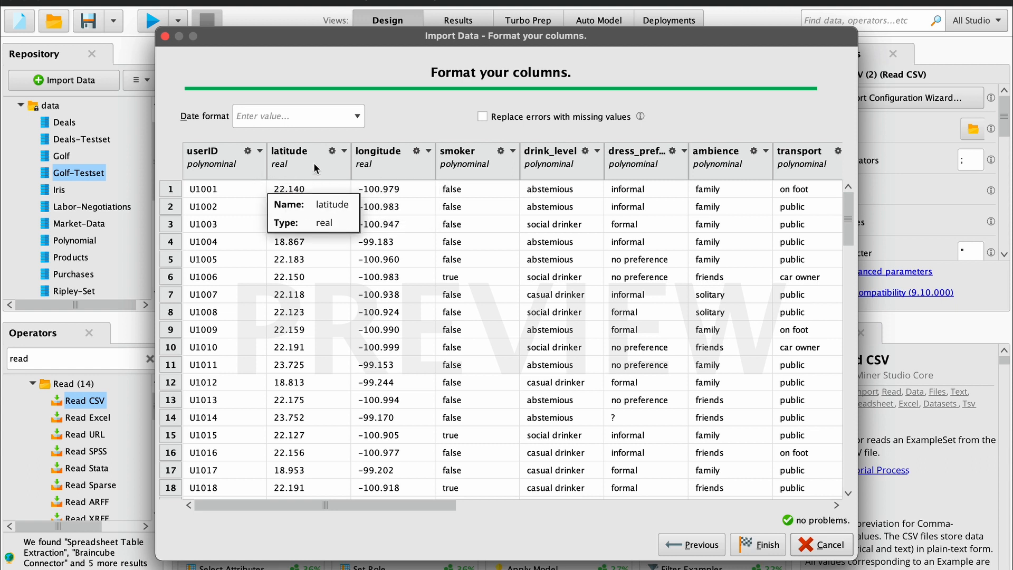
Step: Change the type of the latitude and longitude columns to polynominal in the column formatting
left_click(343, 152)
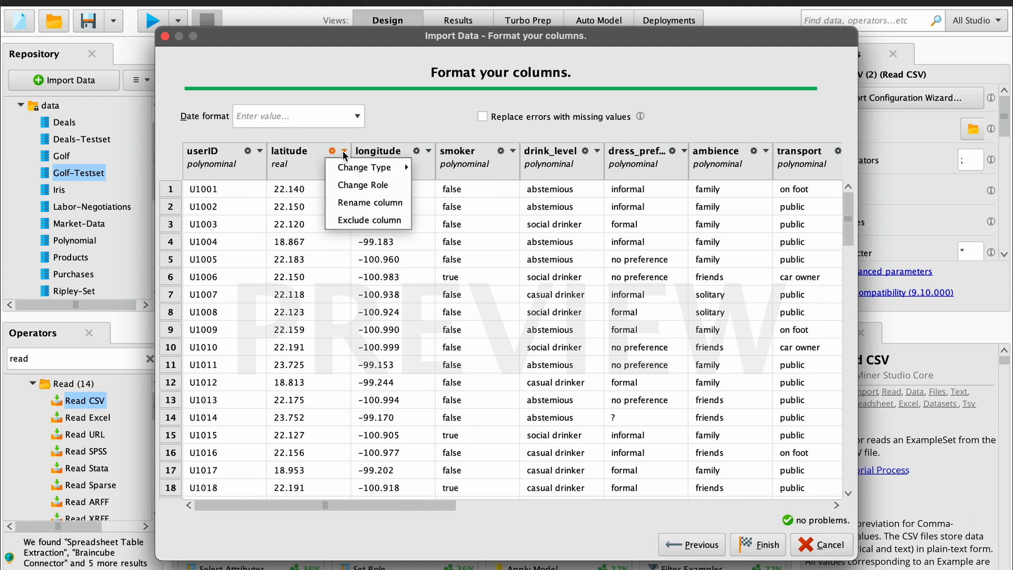
mouse_move(346, 167)
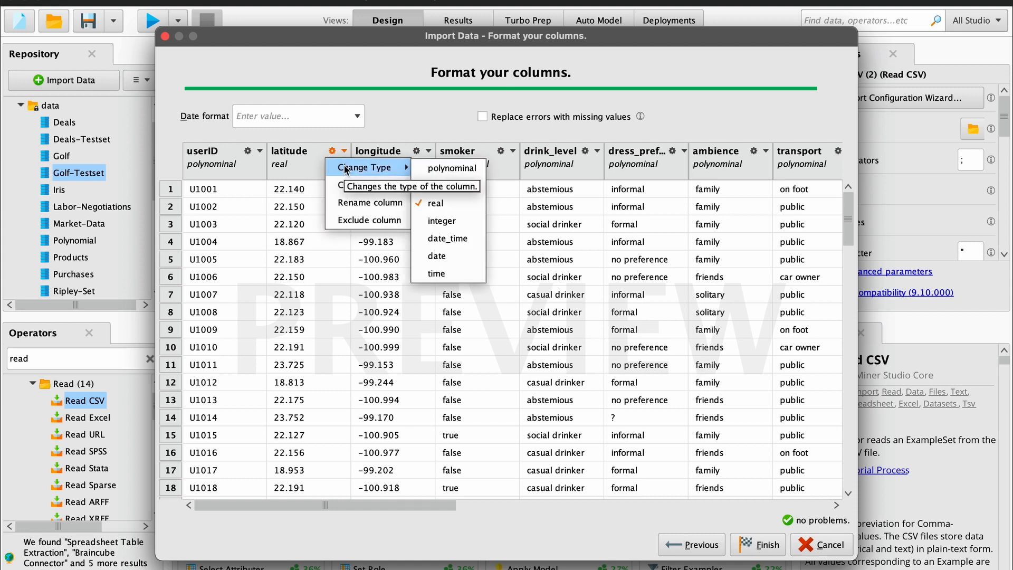
left_click(430, 168)
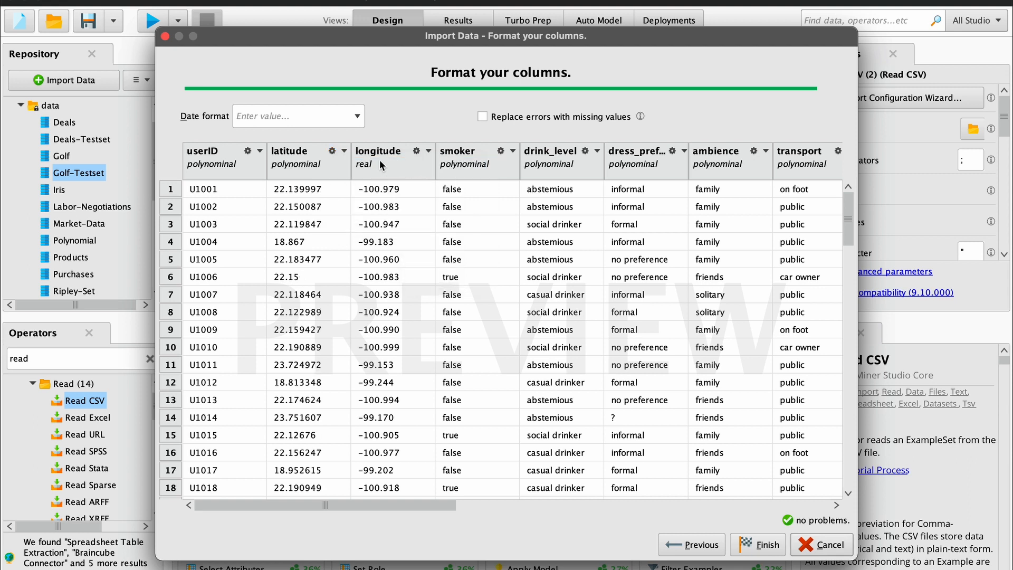
left_click(428, 153)
mouse_move(447, 167)
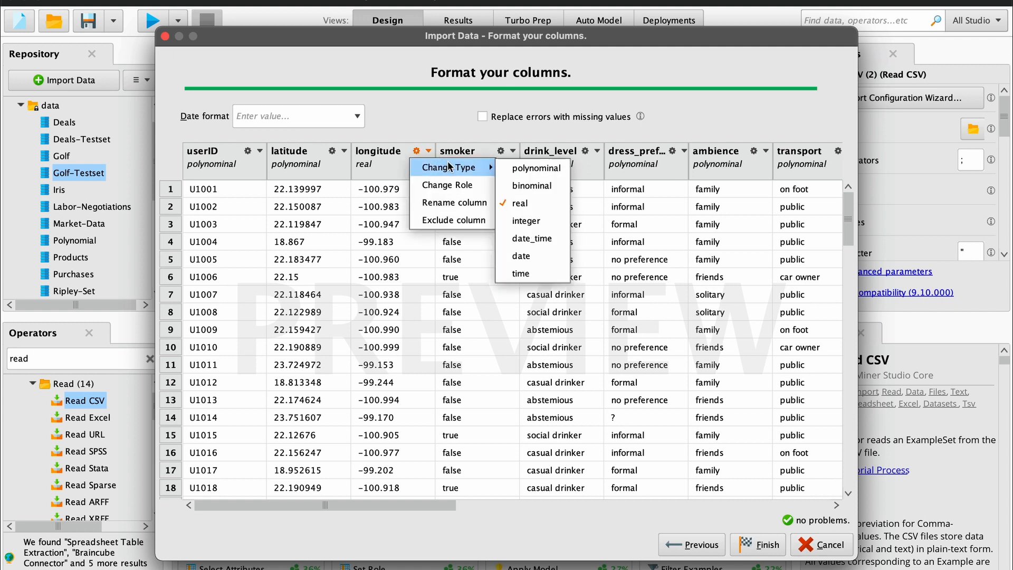
left_click(530, 169)
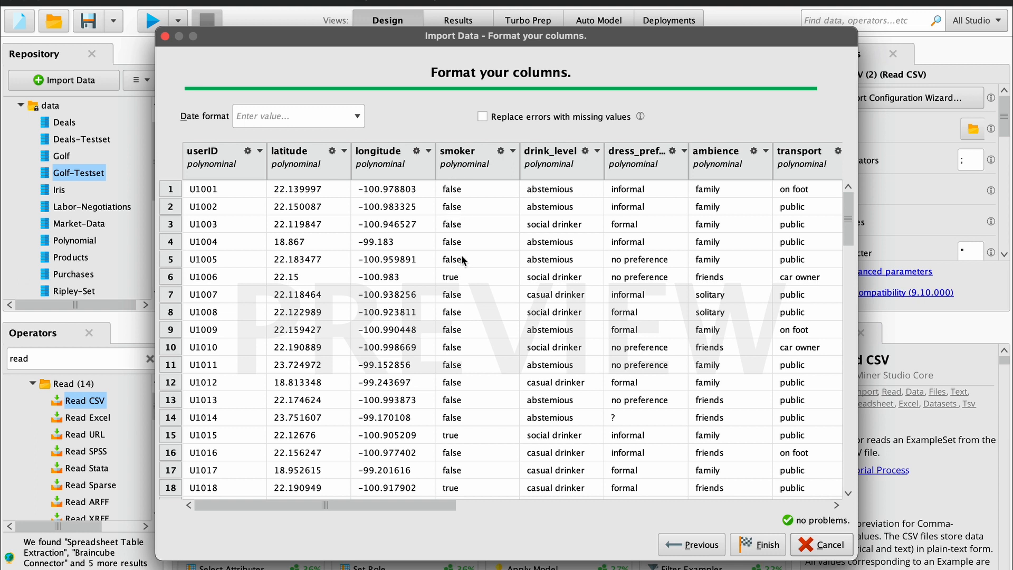
Step: Change the type of the smoker column to binominal
left_click(513, 154)
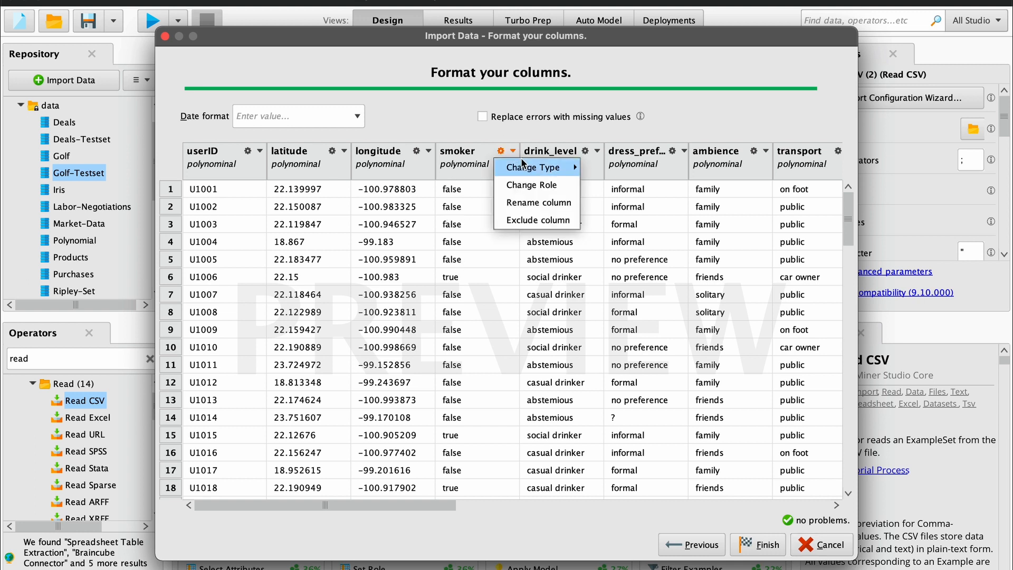
mouse_move(542, 167)
left_click(633, 186)
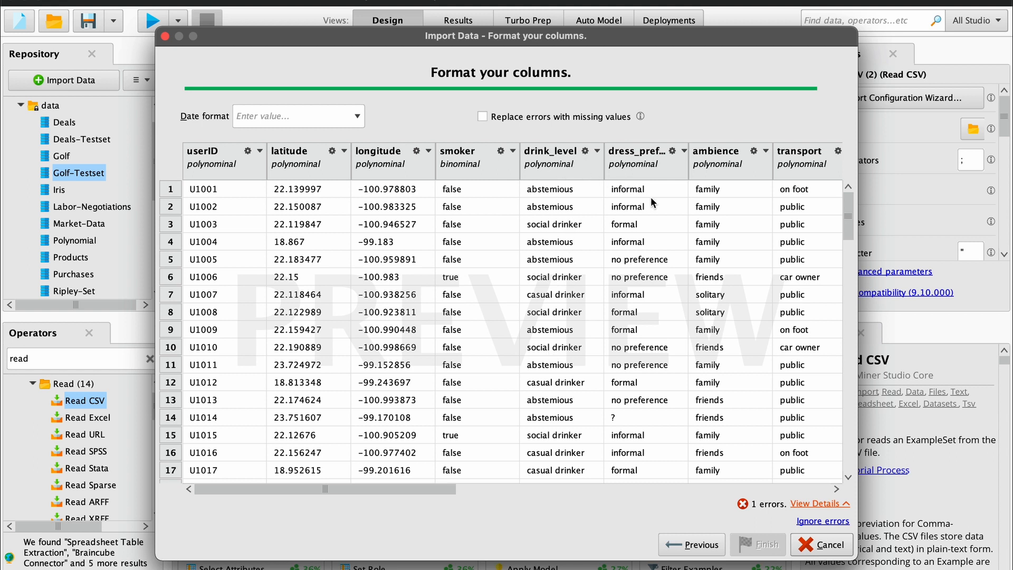
Step: Review the types and sample values of the remaining profile columns, from drink level through religion
scroll(650, 197, "right", 2)
scroll(650, 196, "down", 1)
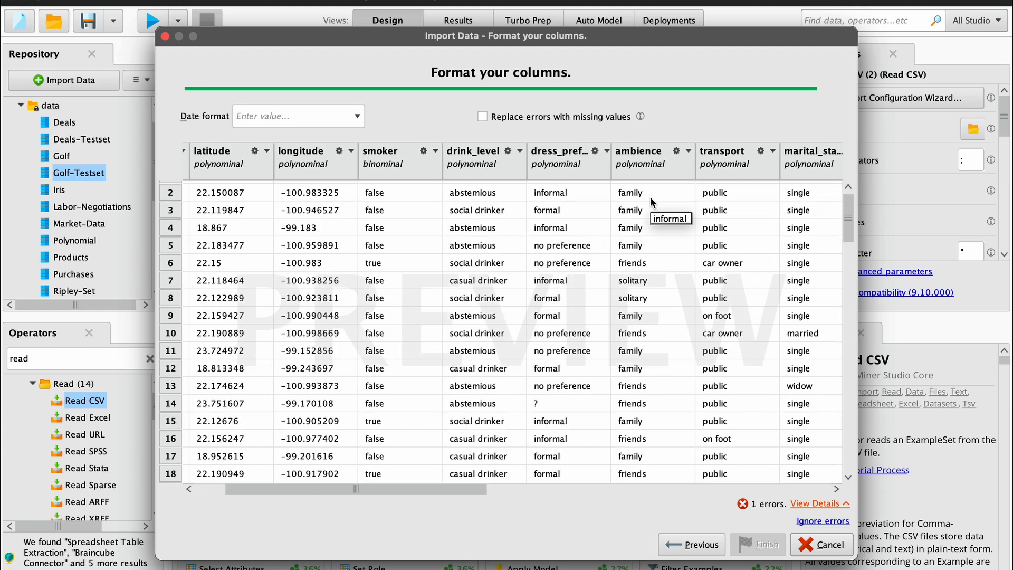
scroll(650, 196, "right", 1)
scroll(650, 196, "right", 2)
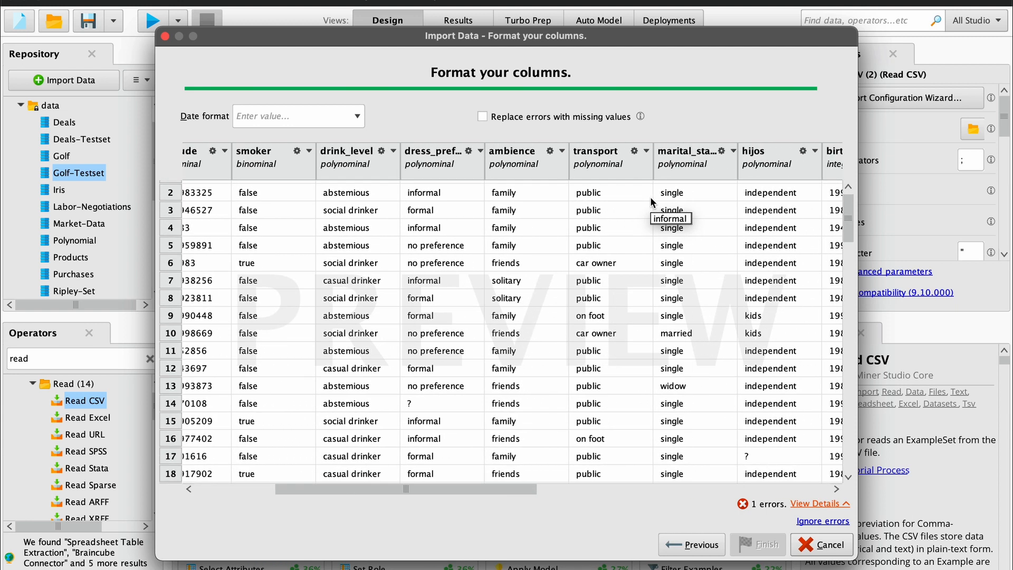
scroll(650, 197, "up", 1)
scroll(650, 196, "right", 3)
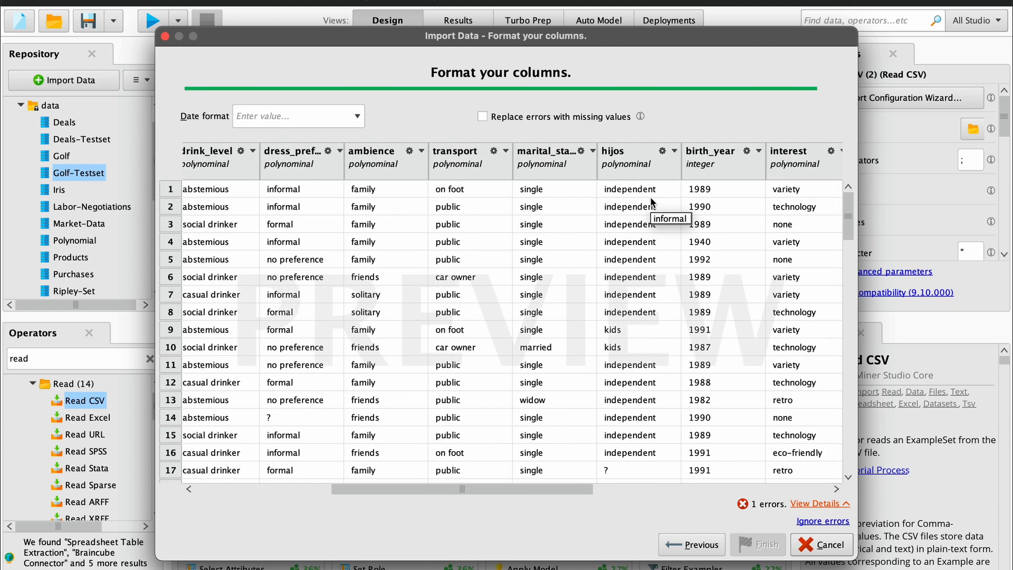
scroll(650, 196, "right", 1)
scroll(650, 198, "down", 1)
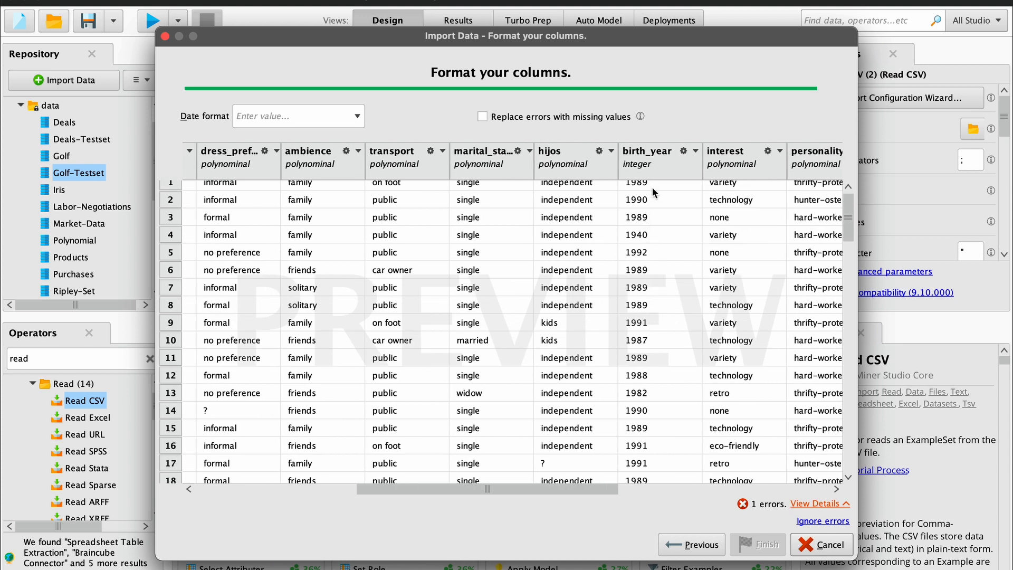
scroll(670, 264, "right", 3)
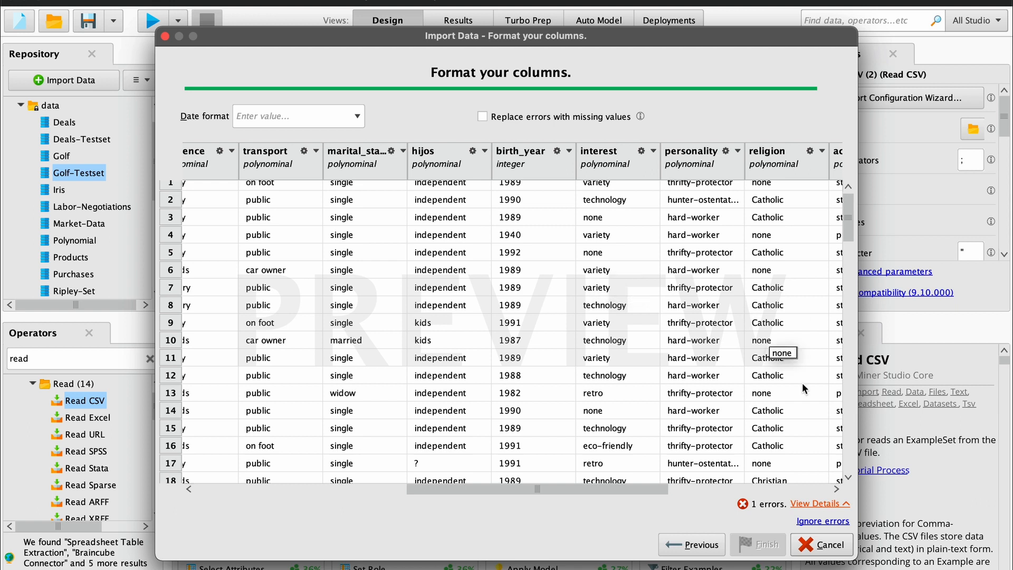
Step: Open the import error details, ignore the errors so they are replaced with missing values, and finish the import configuration
left_click(806, 505)
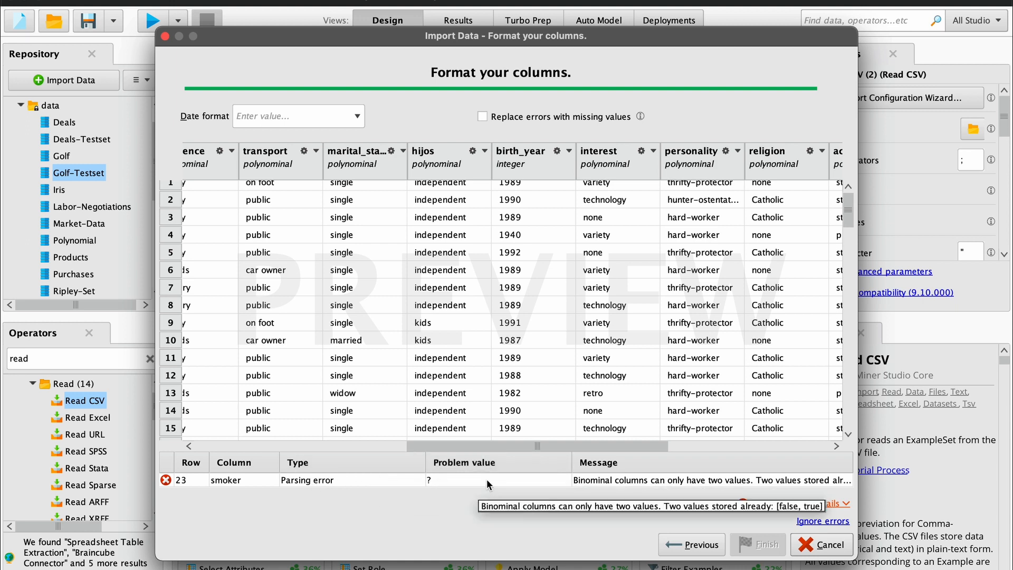
left_click(822, 521)
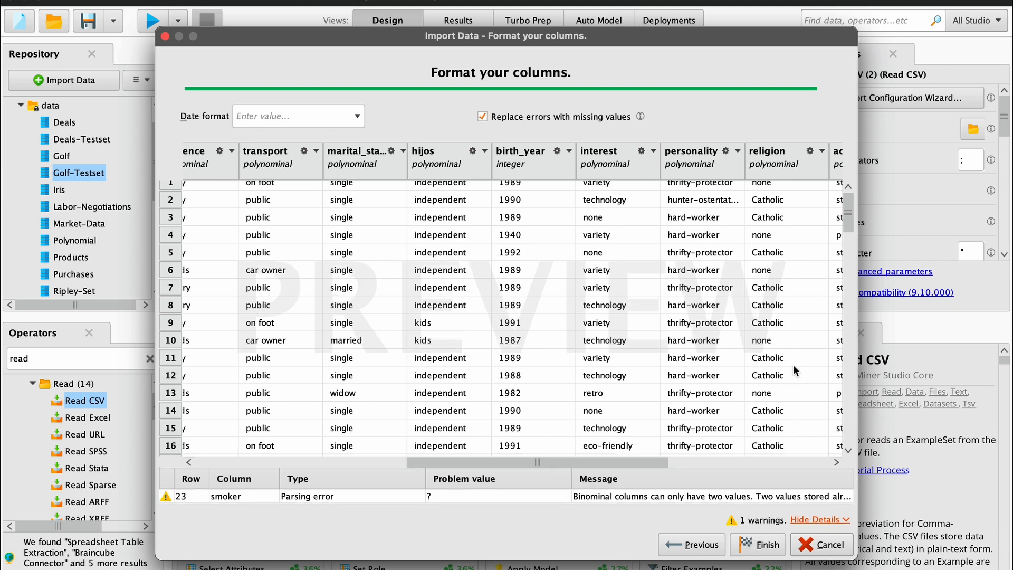
left_click(836, 463)
left_click_drag(837, 463, 836, 462)
left_click(837, 463)
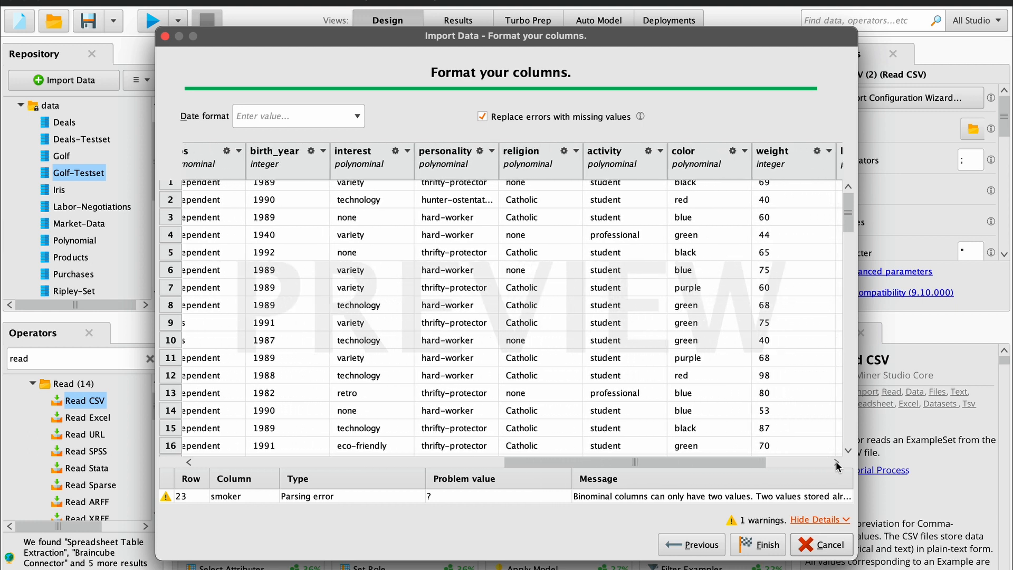
left_click_drag(733, 459, 823, 462)
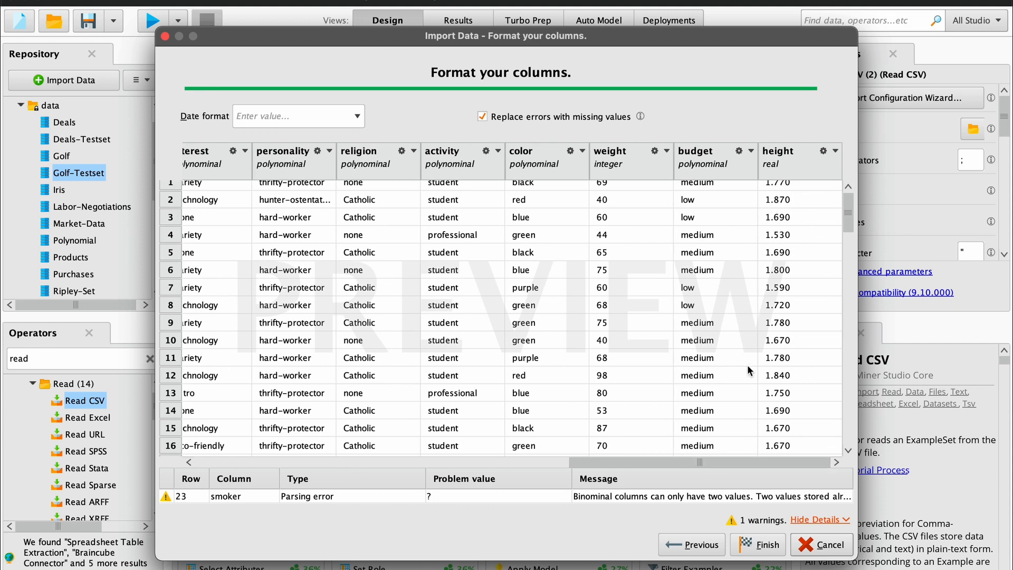
left_click(754, 546)
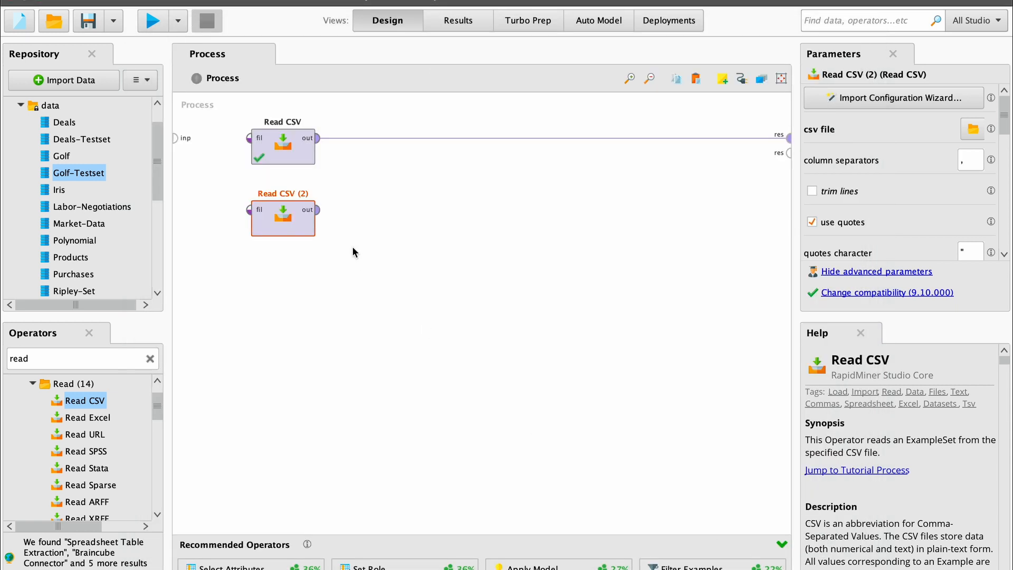
Step: Connect the second Read CSV's output to the process result, run the process to view the profile data, and return to the process design
left_click(318, 210)
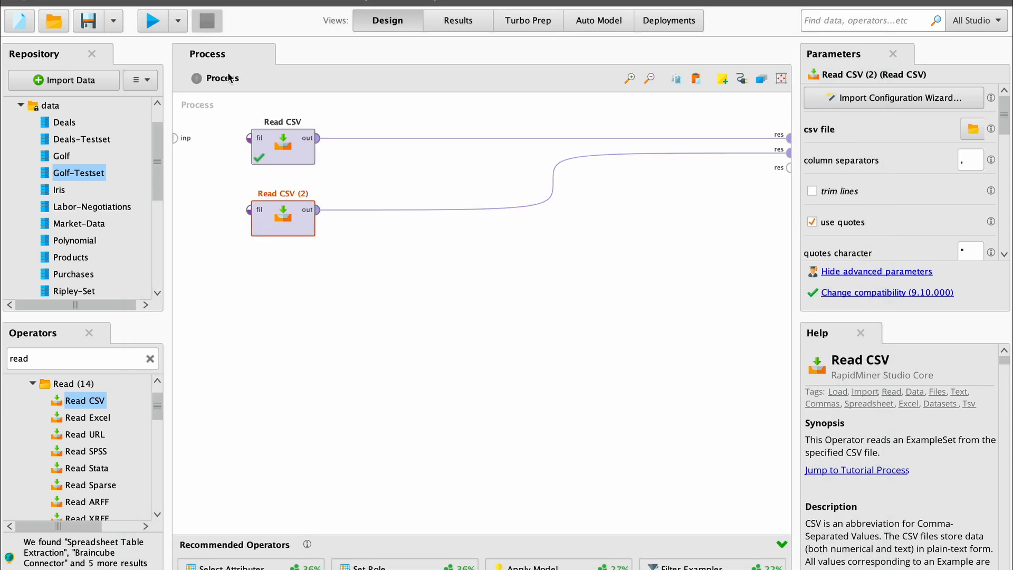
left_click(157, 23)
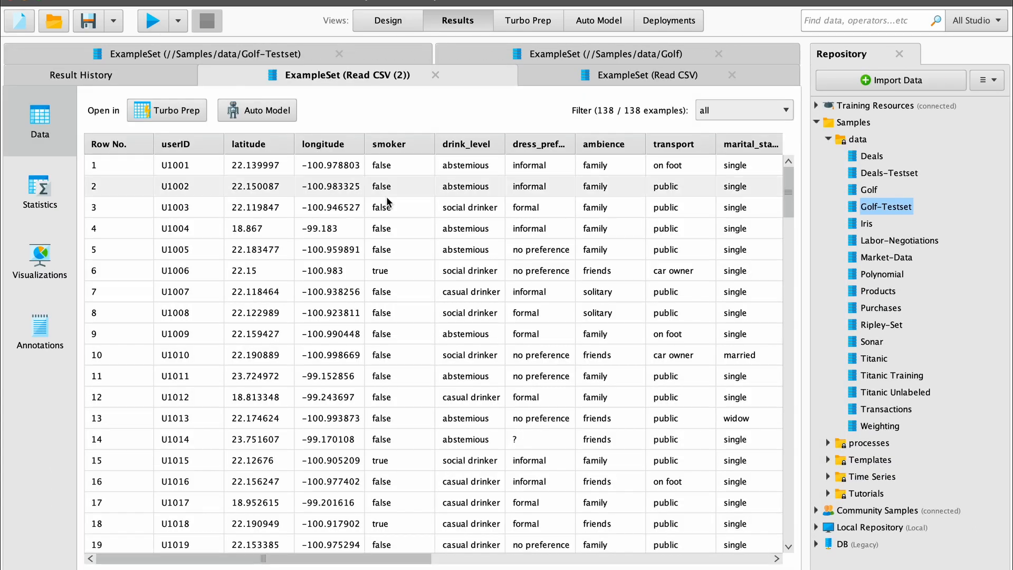
scroll(444, 244, "down", 8)
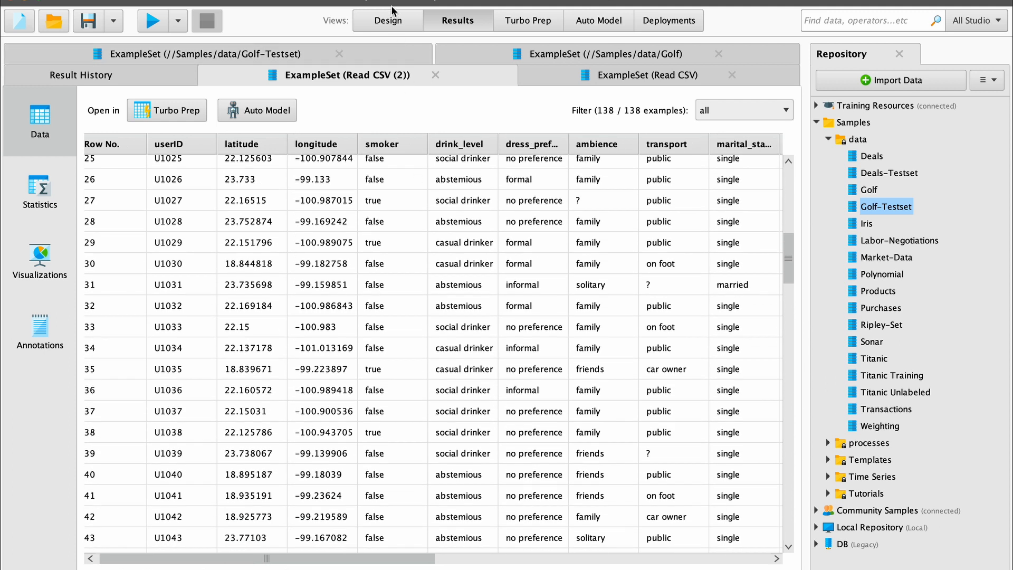
left_click(382, 25)
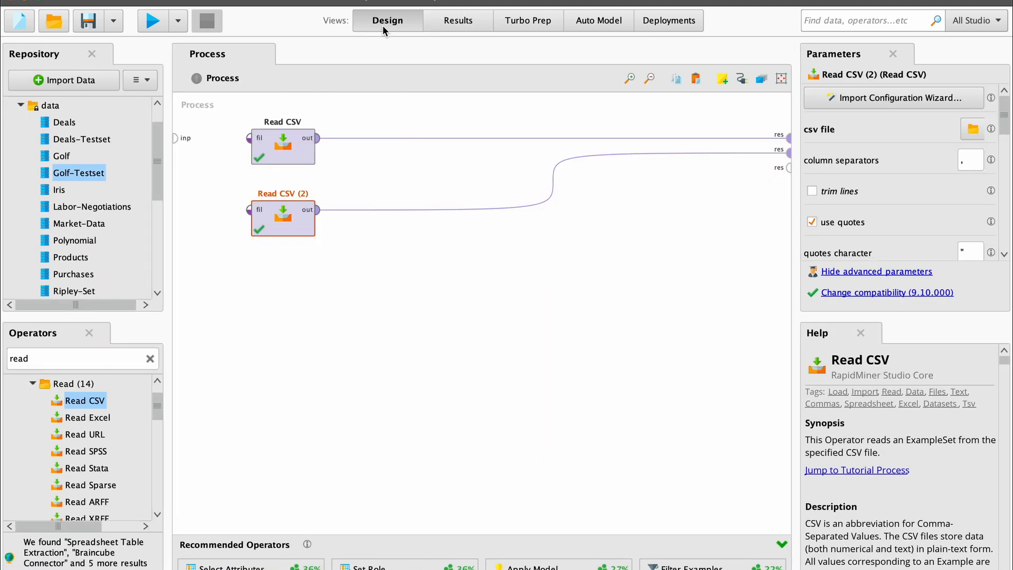
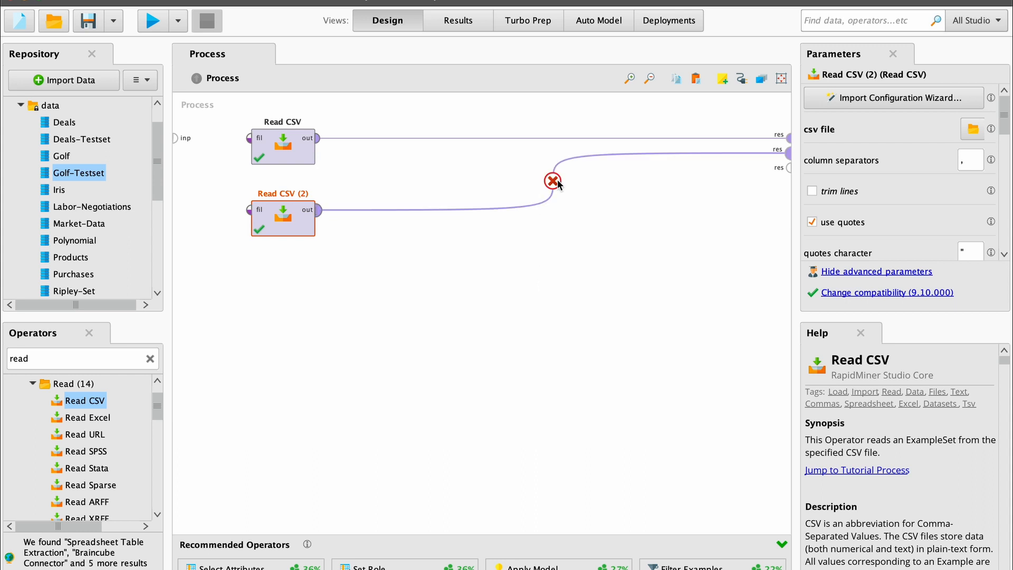
Step: Remove the connections from both Read CSV operators to the process results
left_click(556, 180)
left_click(553, 139)
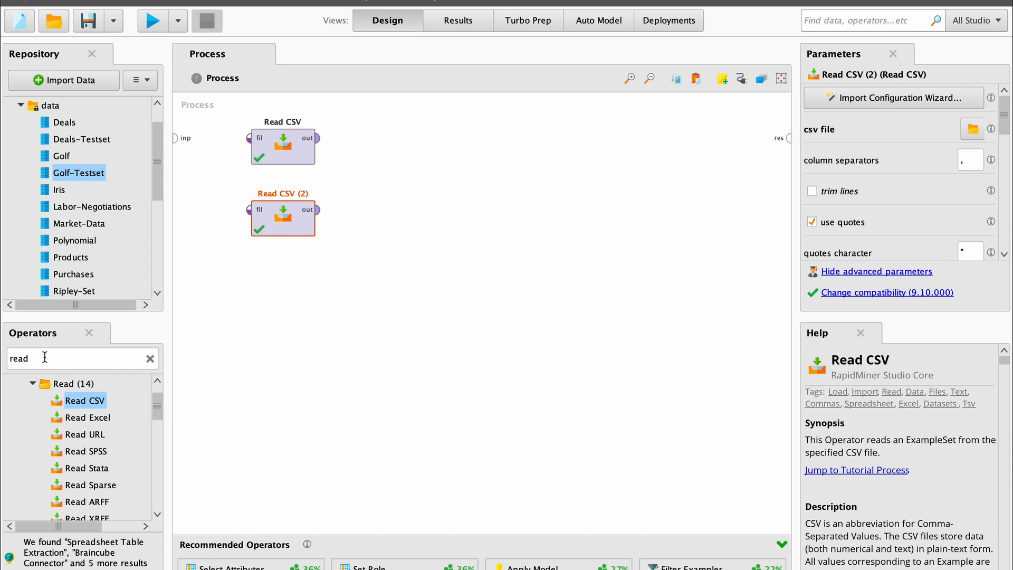
Step: Search the operators for "app" and add an Append operator to the right of the two Read CSV operators
double_click(67, 359)
key("BackSpace")
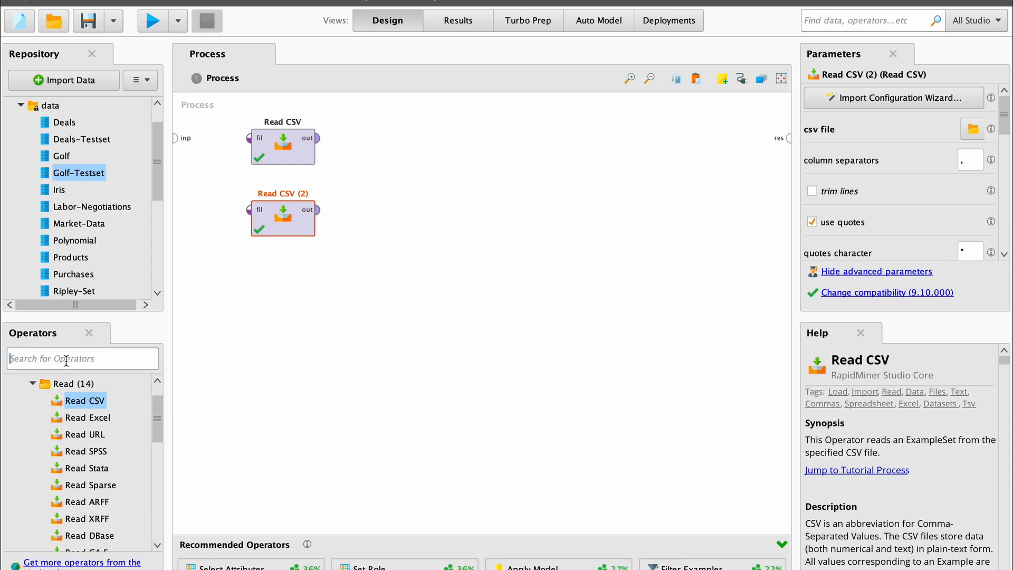
type("app")
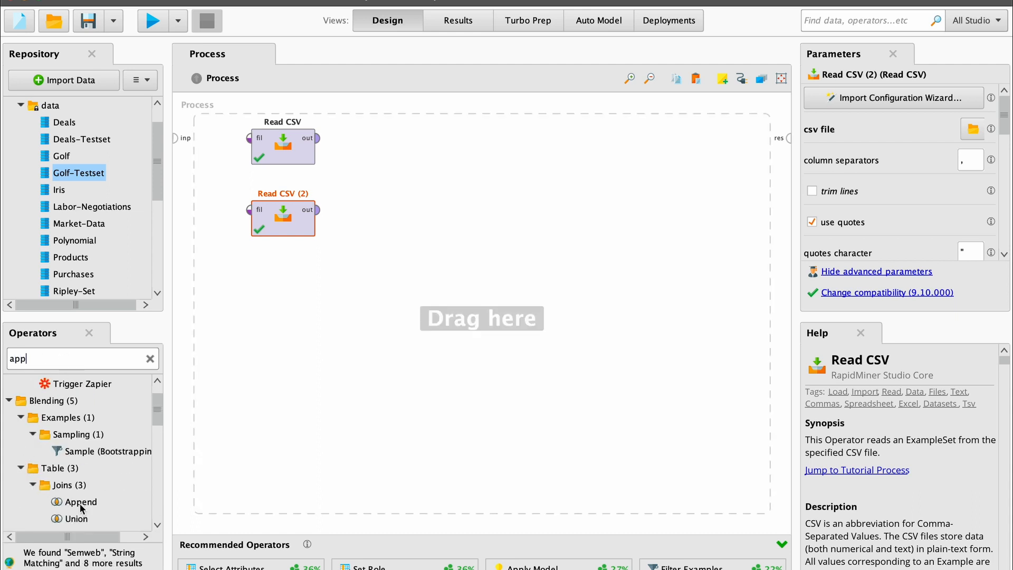
left_click_drag(80, 502, 411, 158)
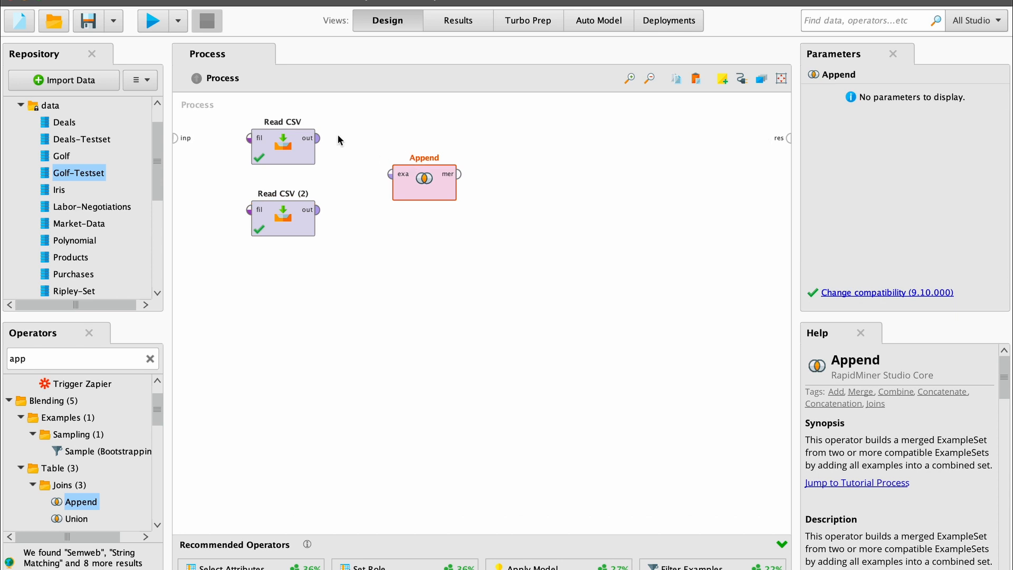
left_click_drag(318, 138, 391, 174)
left_click_drag(318, 210, 395, 189)
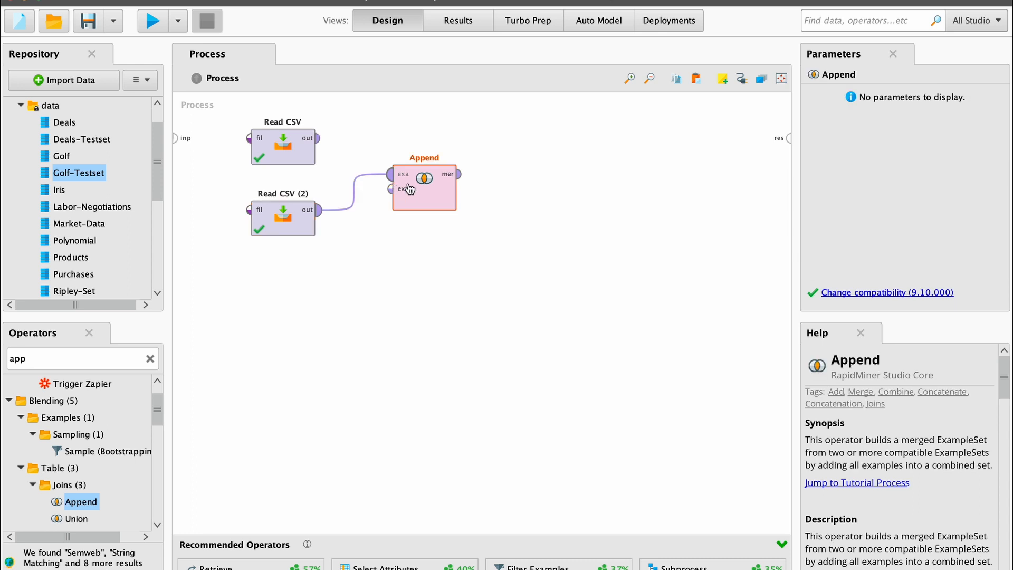
left_click(351, 164)
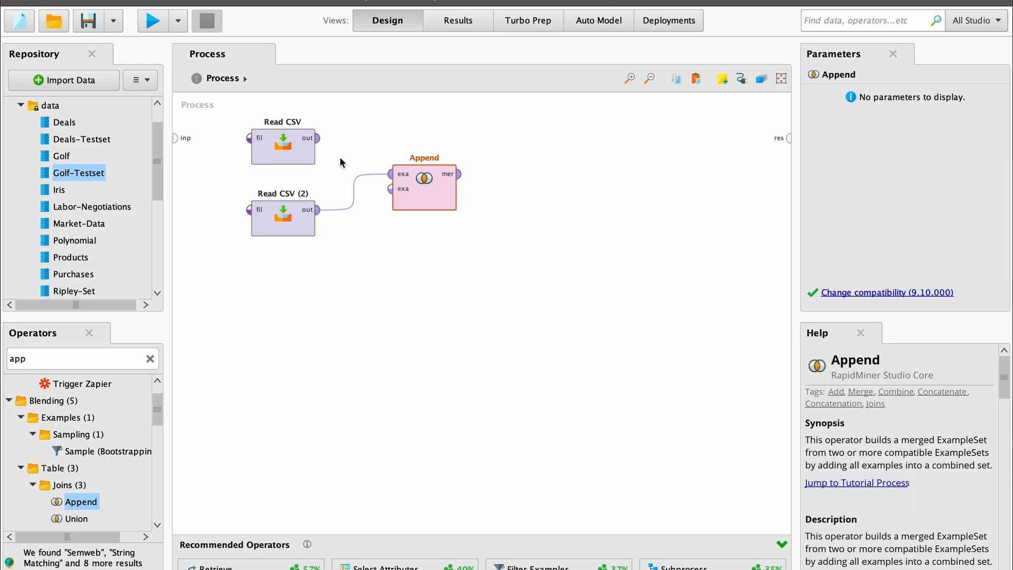
left_click(353, 194)
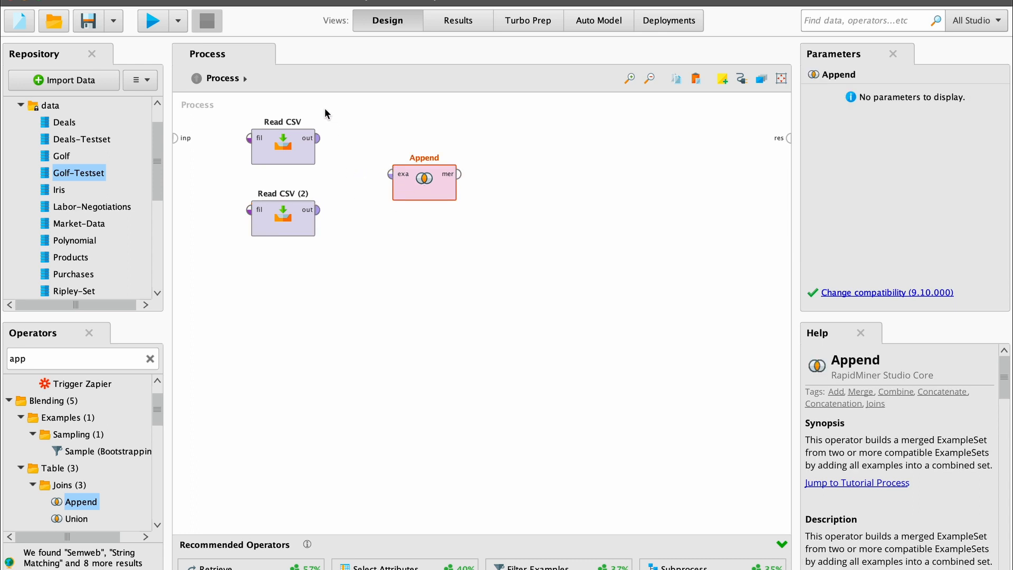
Step: Connect both Read CSV outputs to Append and its merged output to the process result, and try running the process
left_click_drag(316, 139, 390, 174)
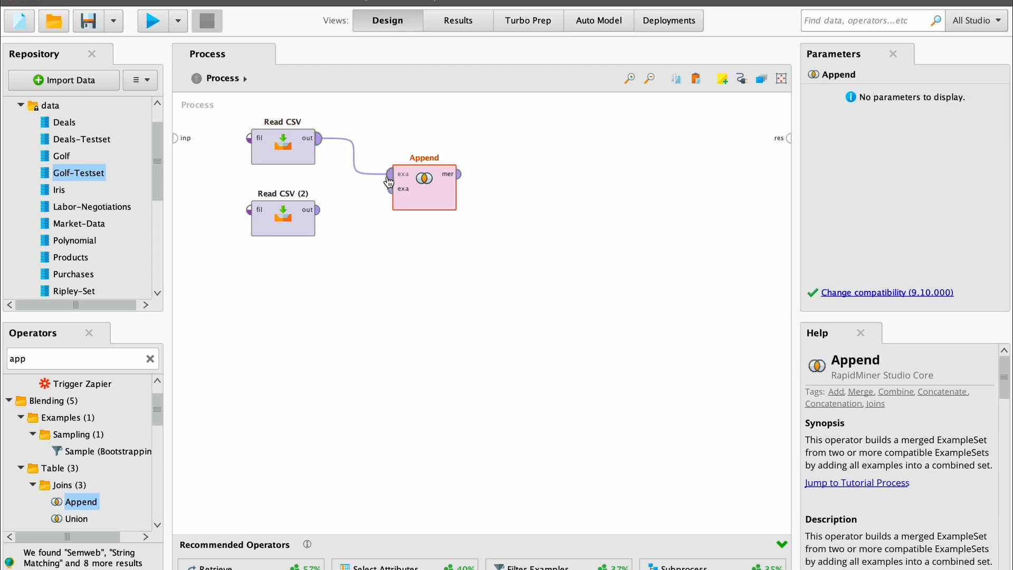
left_click_drag(318, 210, 391, 189)
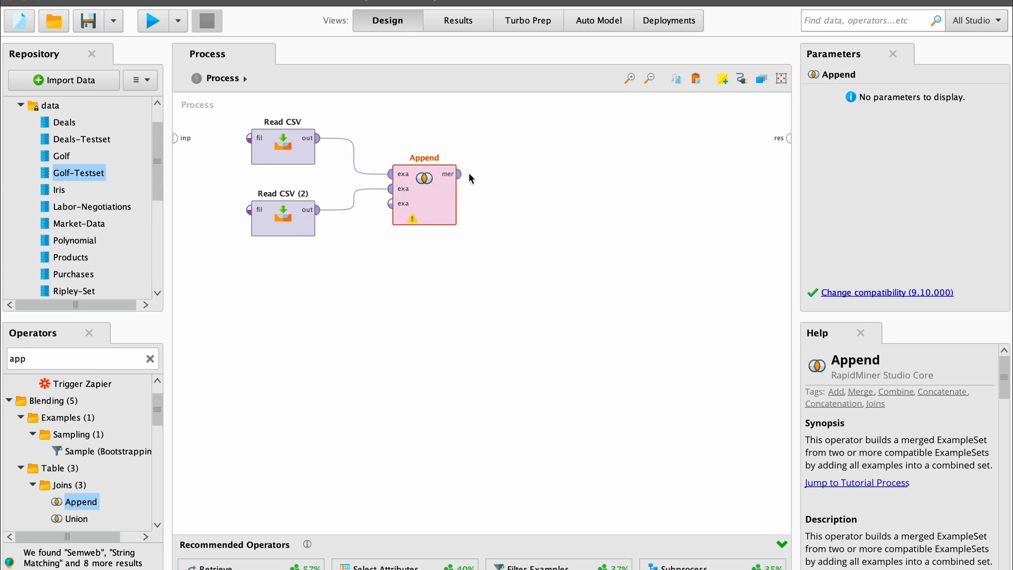
left_click_drag(461, 176, 788, 138)
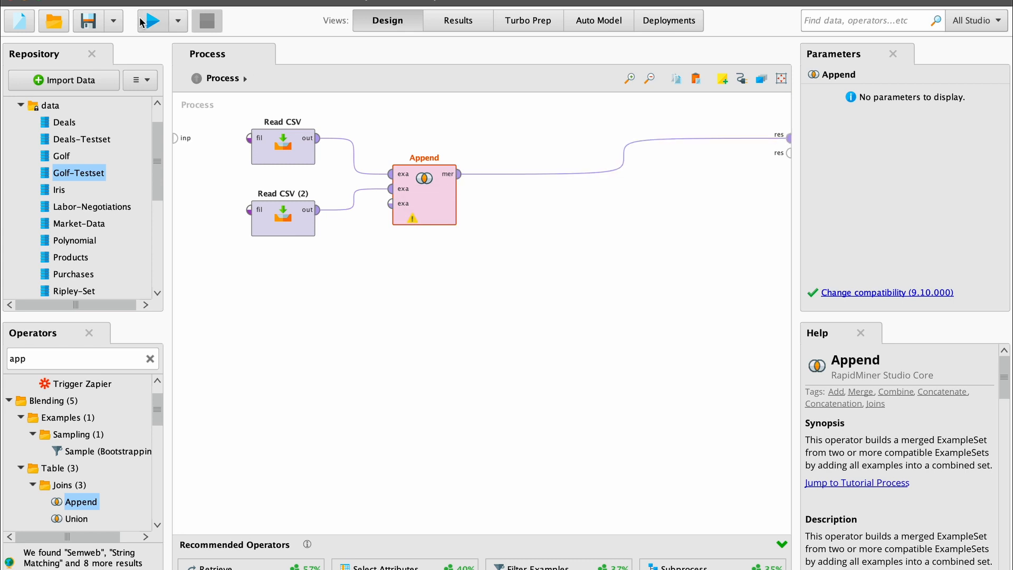
left_click(151, 21)
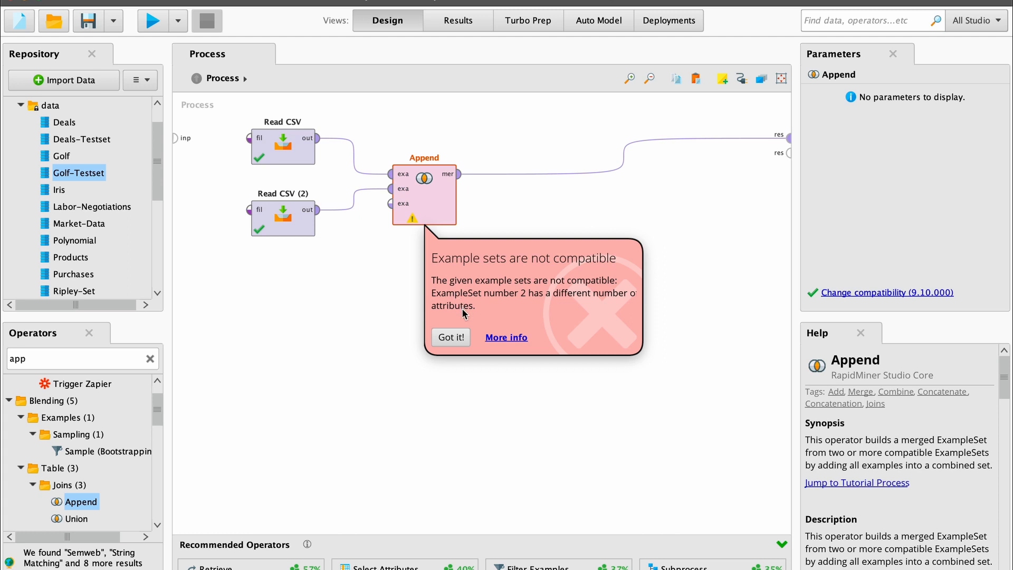
left_click(451, 336)
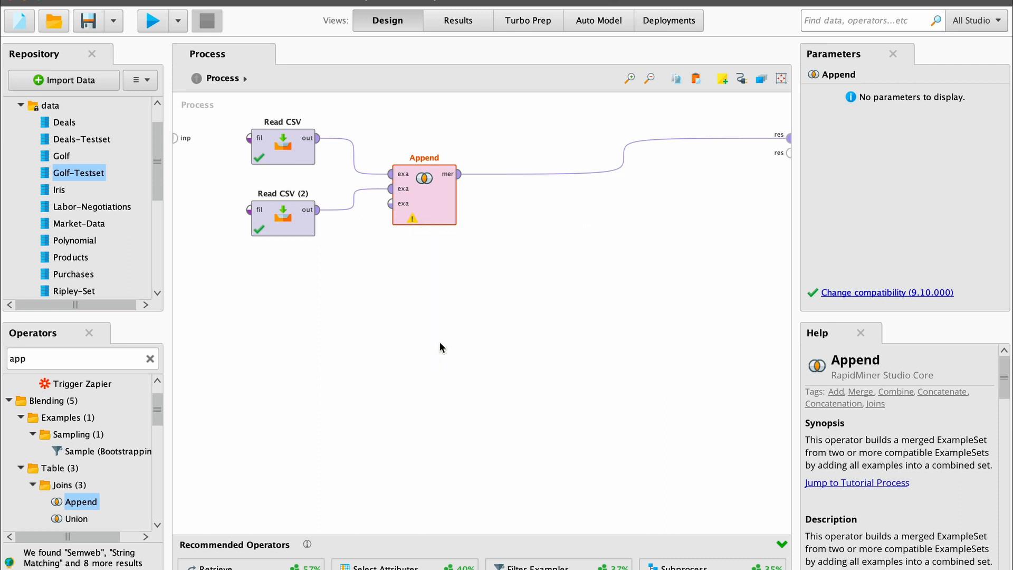
Step: Disable the Append operator and delete it from the process
right_click(436, 209)
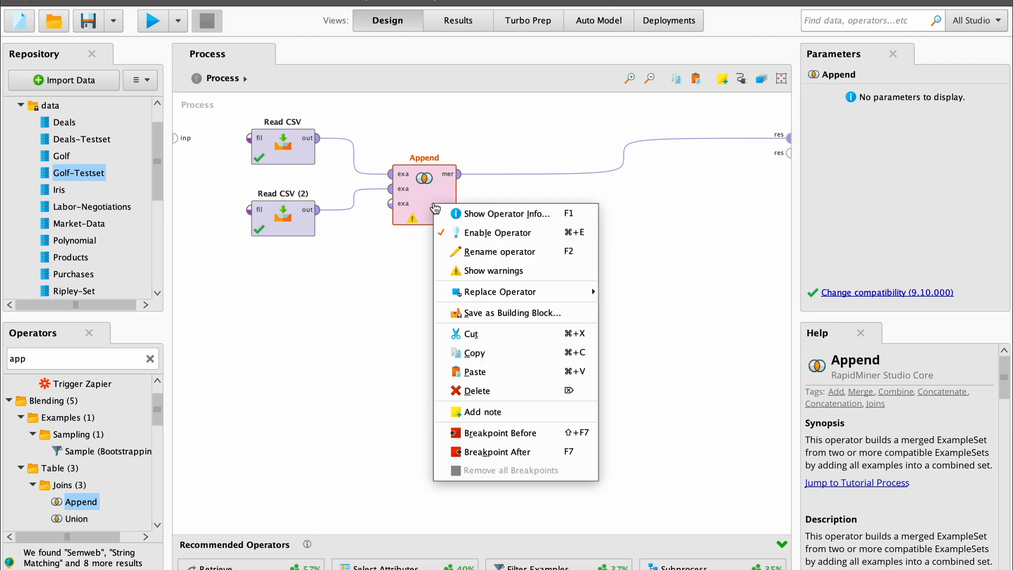
left_click(483, 233)
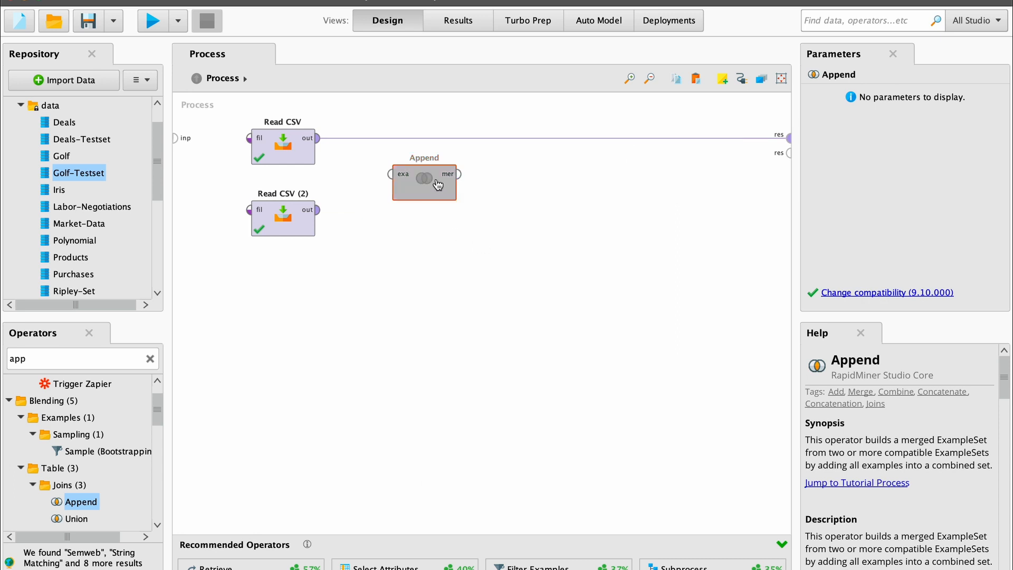
key("Delete")
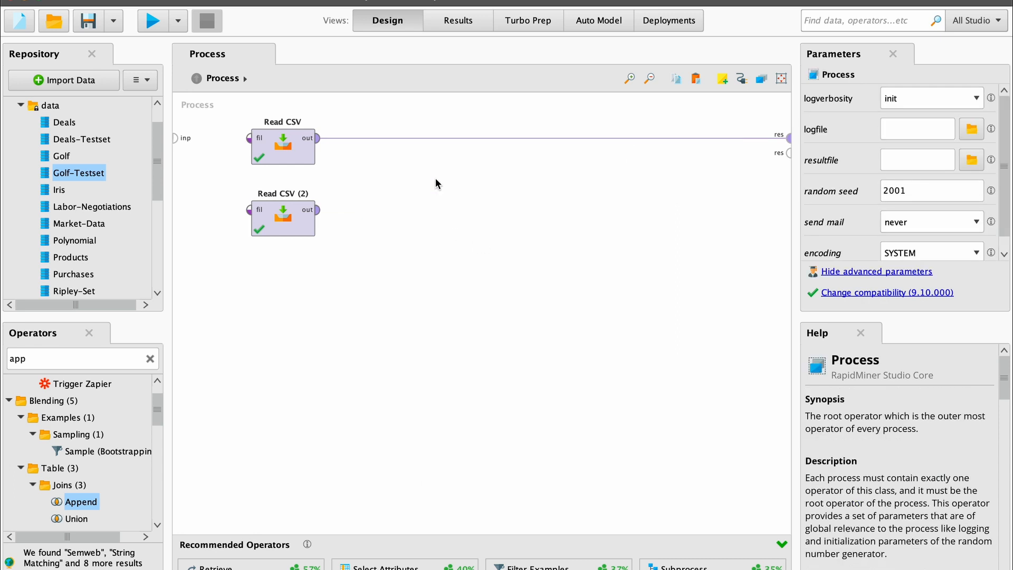
Step: Add a Union operator to the right of the two Read CSV operators and connect both Read CSV outputs to its inputs
left_click(73, 520)
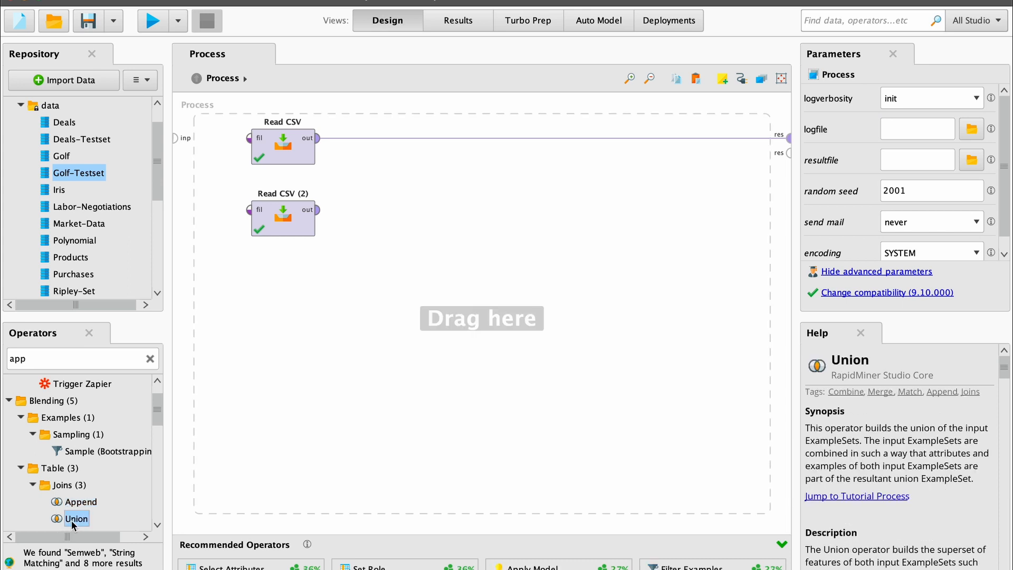
left_click_drag(73, 524, 449, 196)
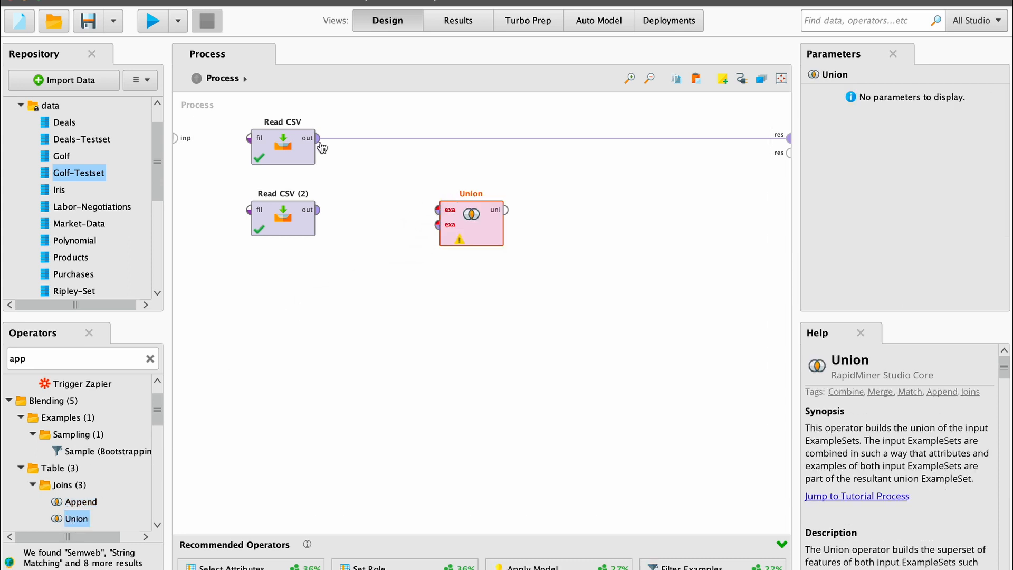
left_click_drag(319, 141, 438, 210)
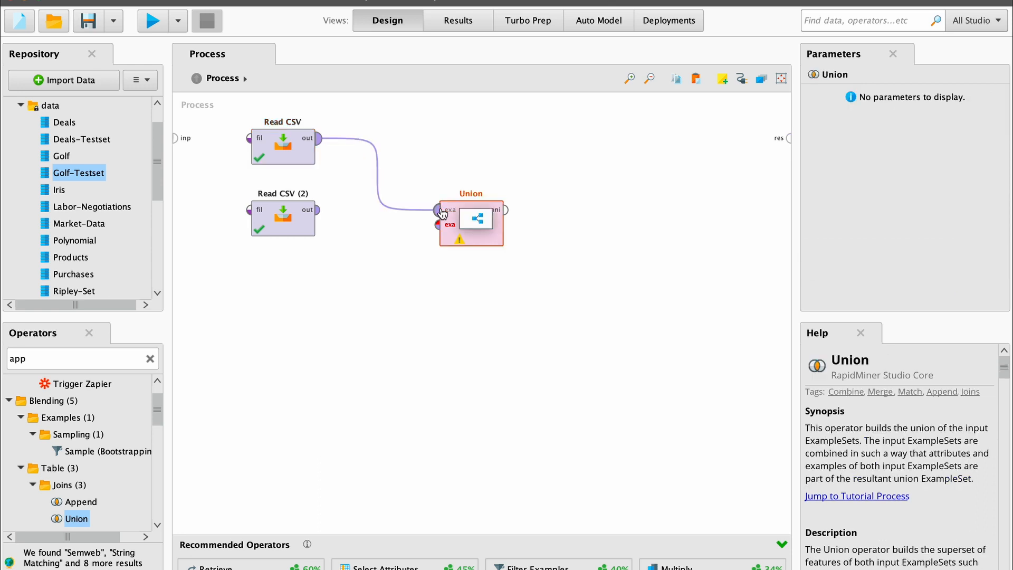
left_click_drag(316, 210, 437, 225)
Step: Connect the Union output to the process result and run the process
left_click(484, 212)
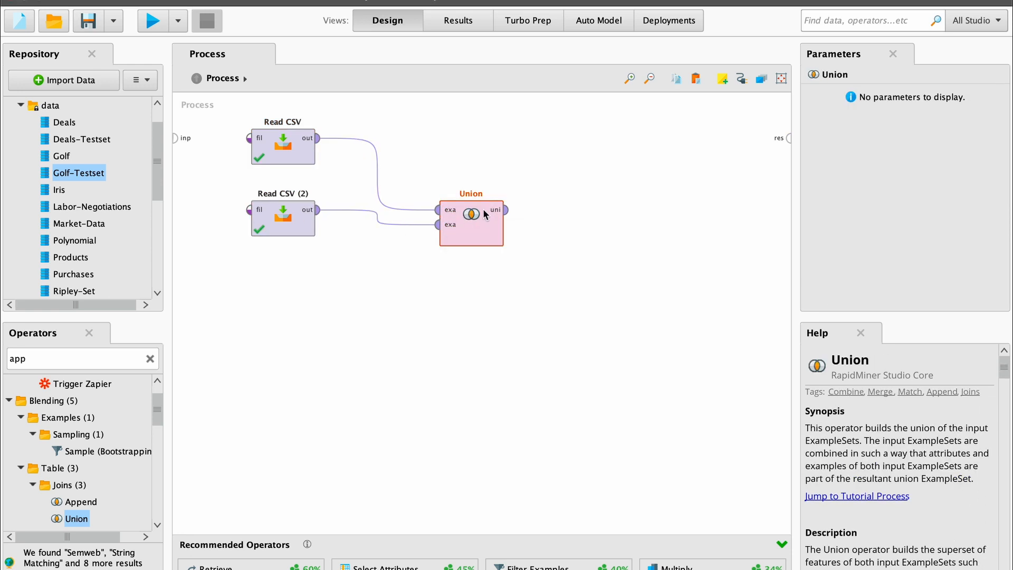
left_click(506, 210)
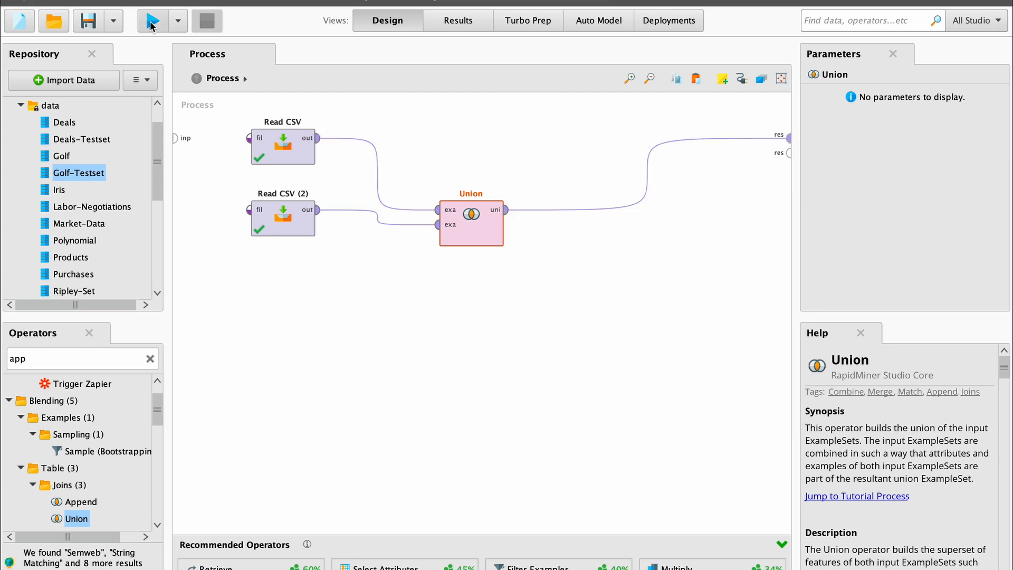
left_click(150, 23)
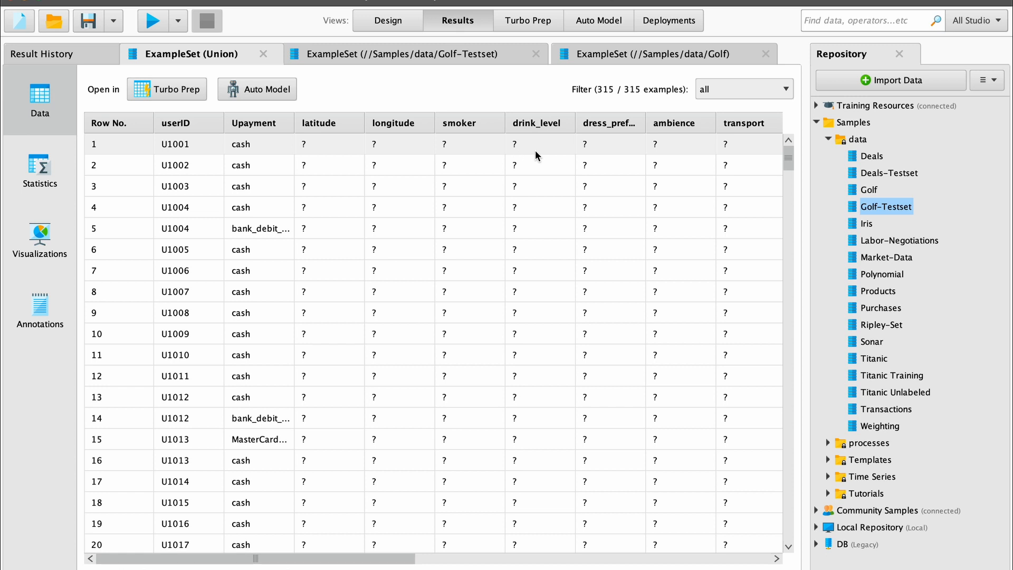
Step: Examine all attribute columns of the Union example set, from userID through to the far end of the table
scroll(536, 154, "right", 5)
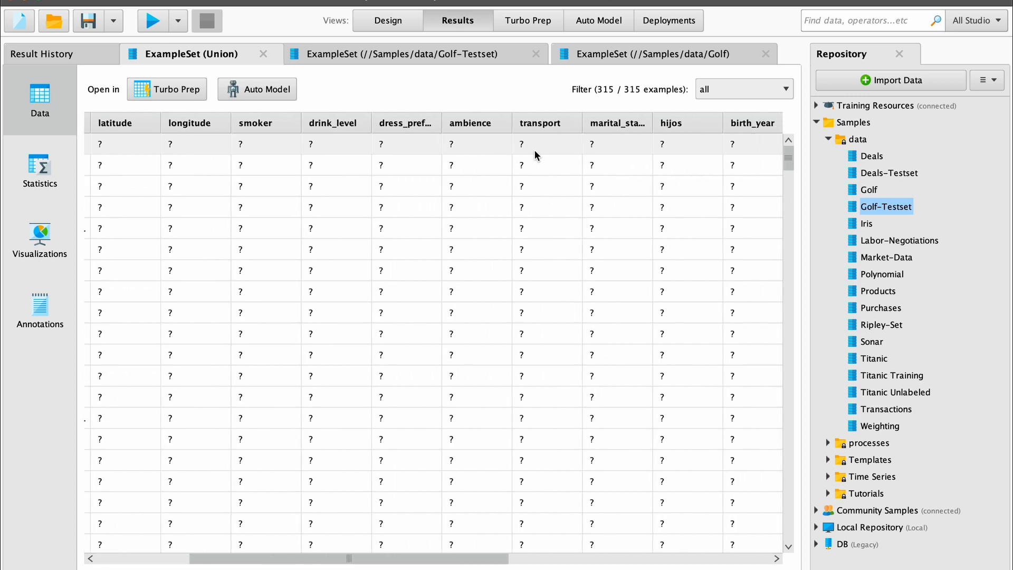
scroll(534, 149, "right", 10)
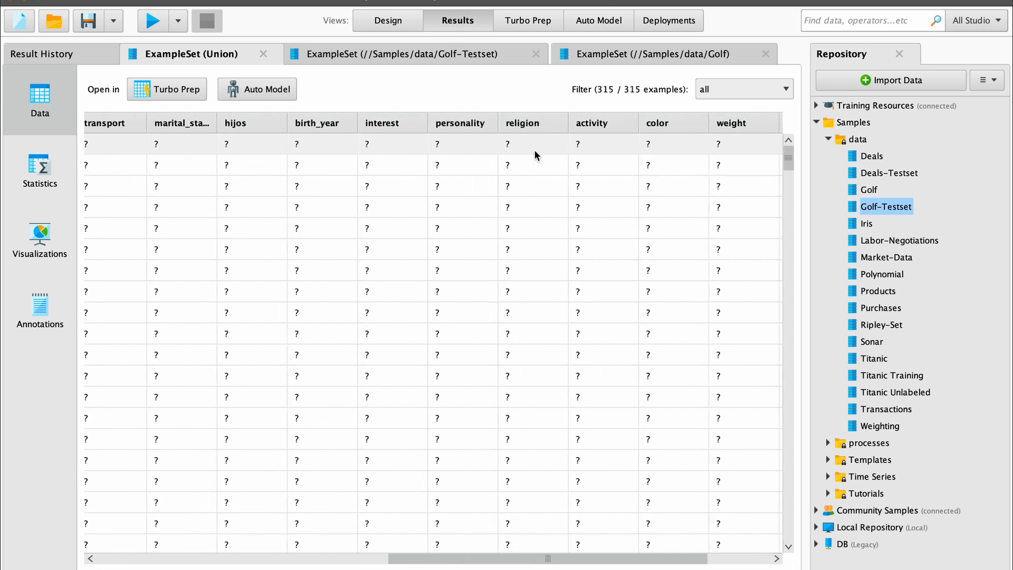
scroll(534, 150, "right", 5)
scroll(692, 153, "left", 5)
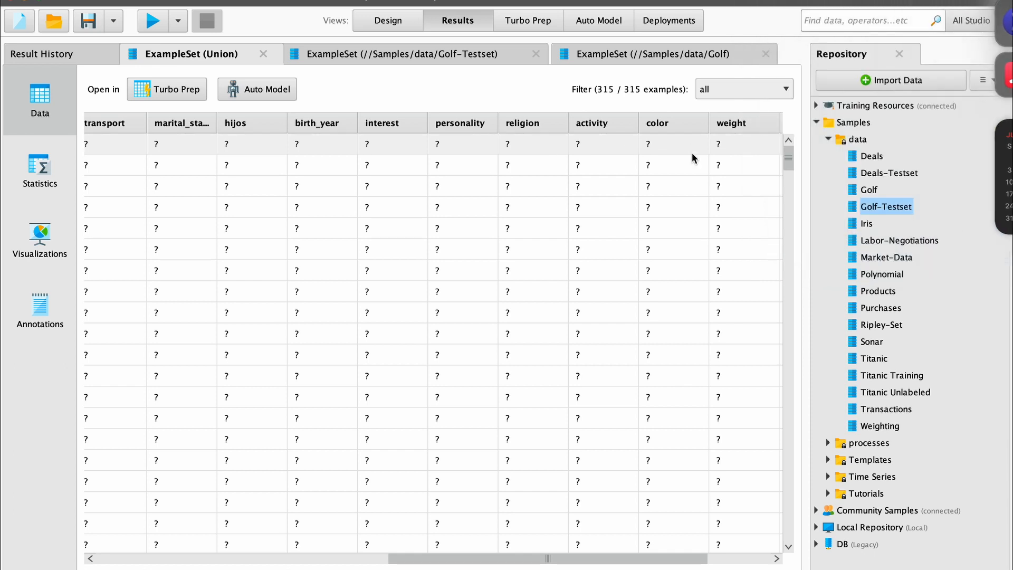
scroll(624, 276, "right", 5)
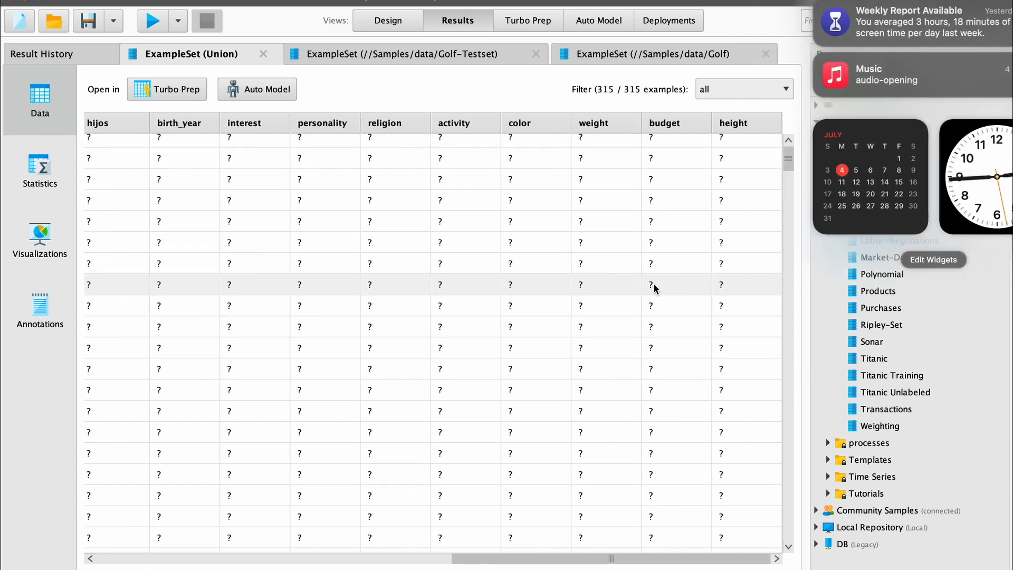
scroll(654, 288, "left", 3)
scroll(677, 290, "left", 5)
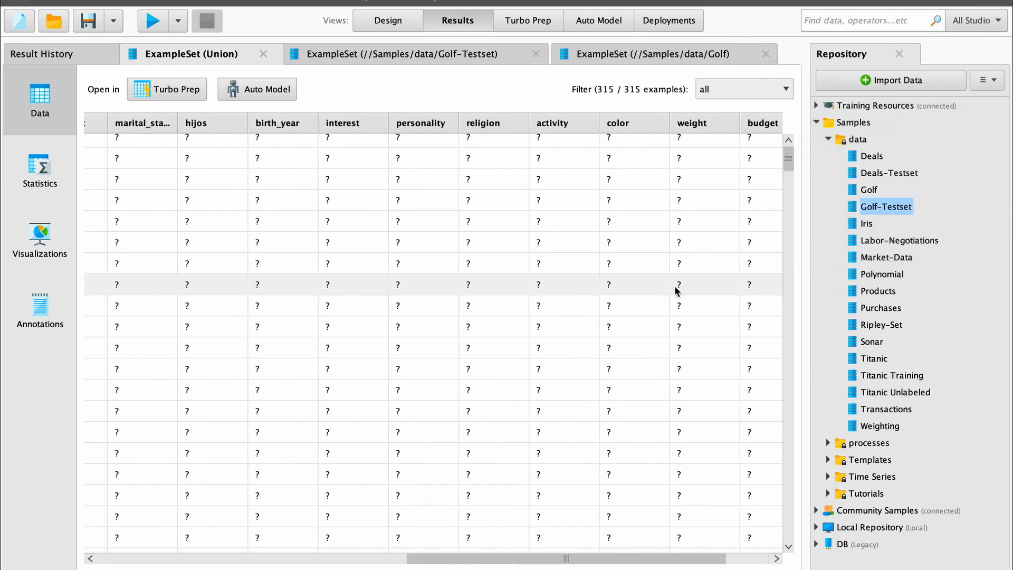
scroll(677, 291, "left", 10)
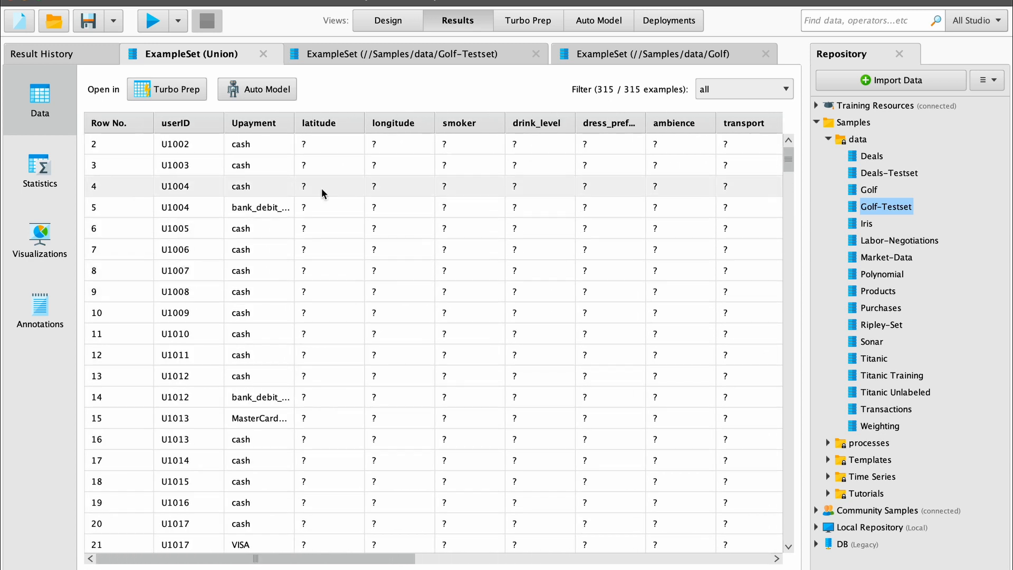
Step: Sort the Union results by userID in ascending and descending order, and return to sorting by row number
left_click(181, 124)
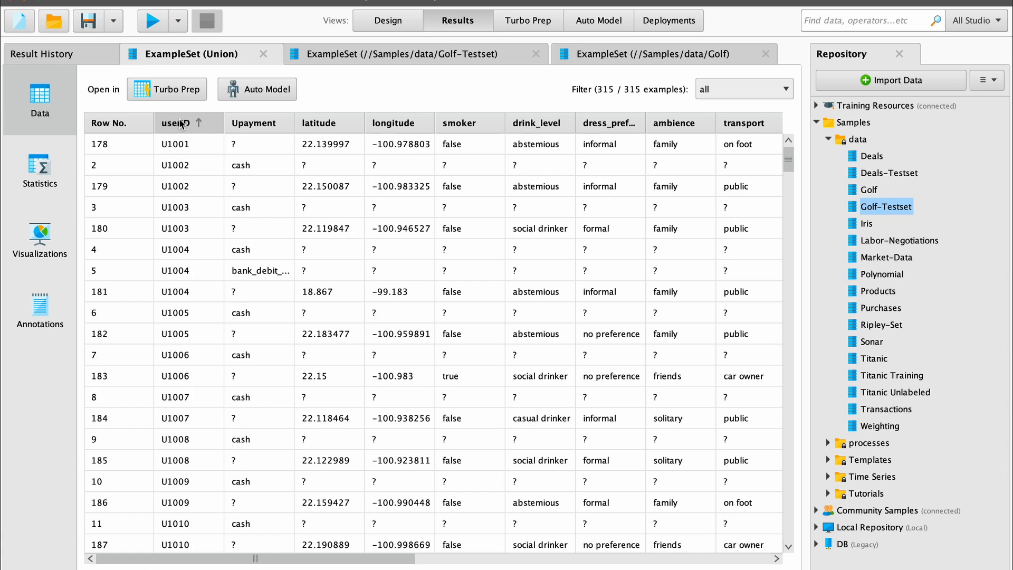
left_click(181, 124)
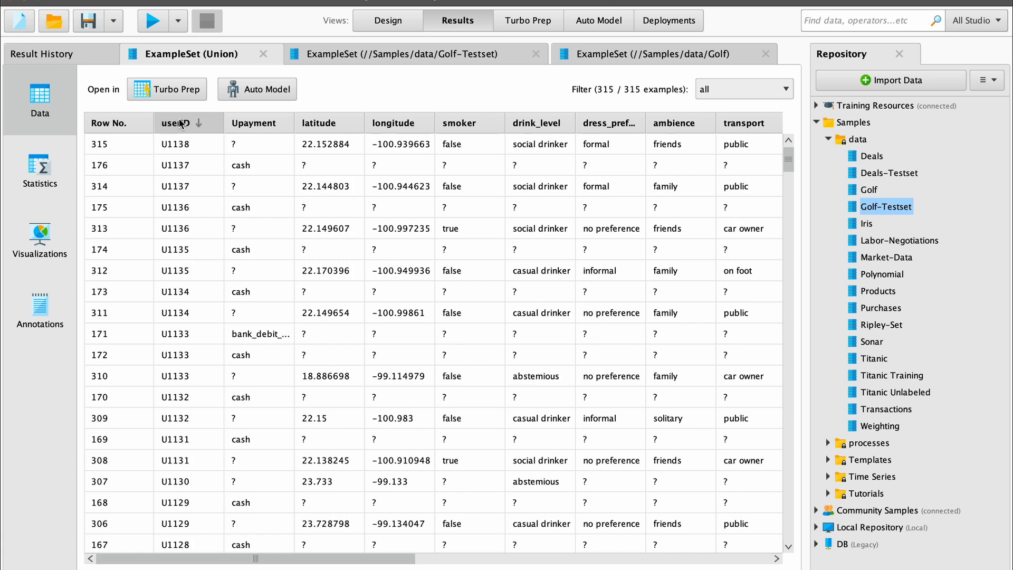
left_click(114, 124)
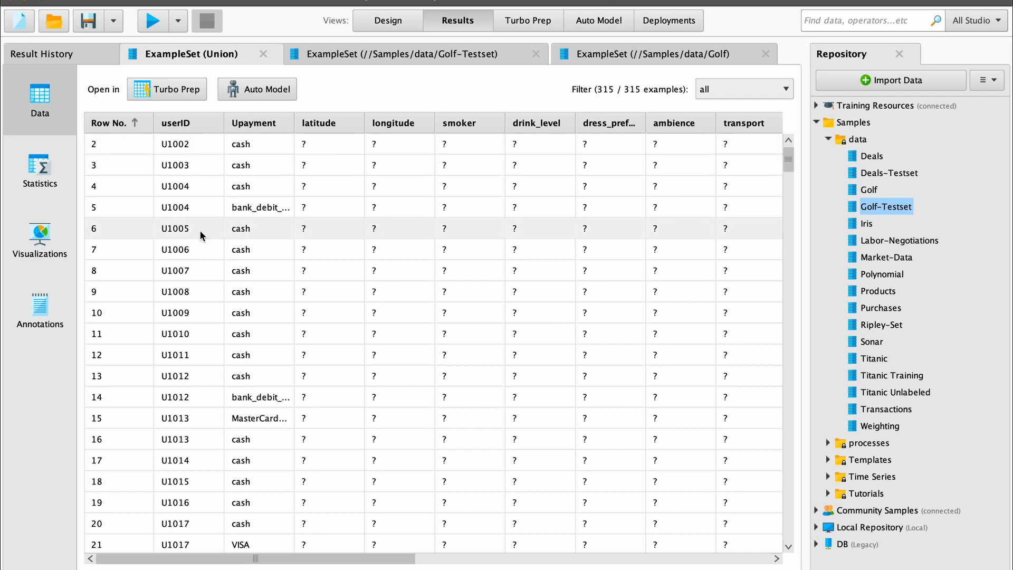
Step: Examine the Union result rows around the point where the payment records end and the profile records begin
scroll(200, 230, "down", 5)
scroll(198, 229, "down", 12)
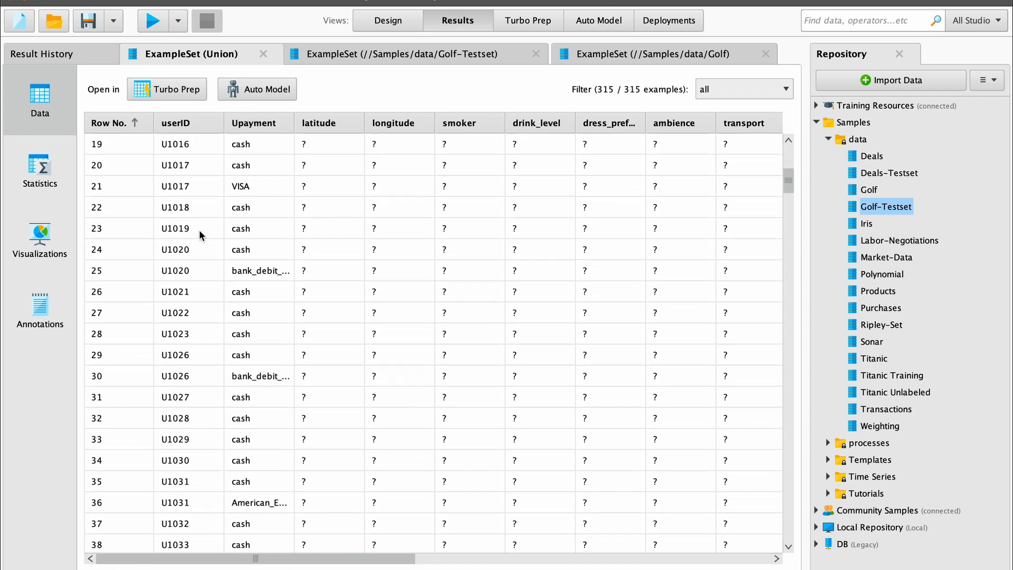
scroll(198, 229, "down", 20)
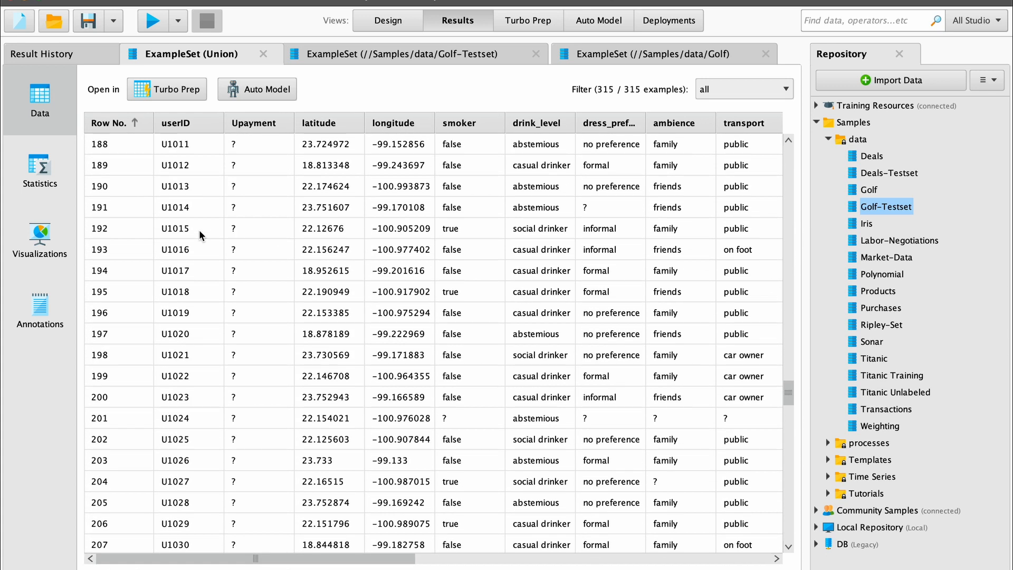
scroll(198, 229, "up", 8)
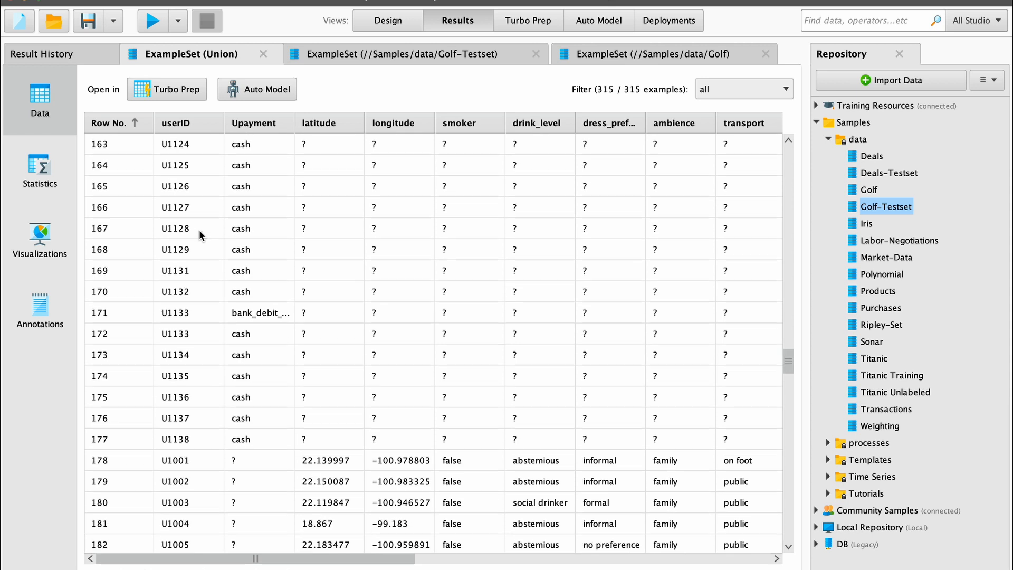
scroll(198, 229, "down", 5)
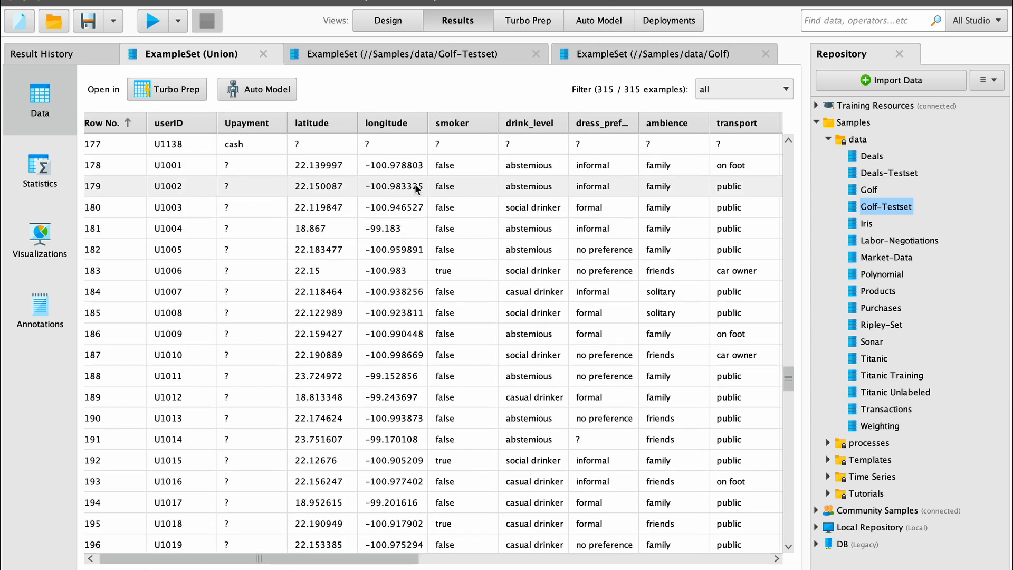
scroll(242, 278, "down", 3)
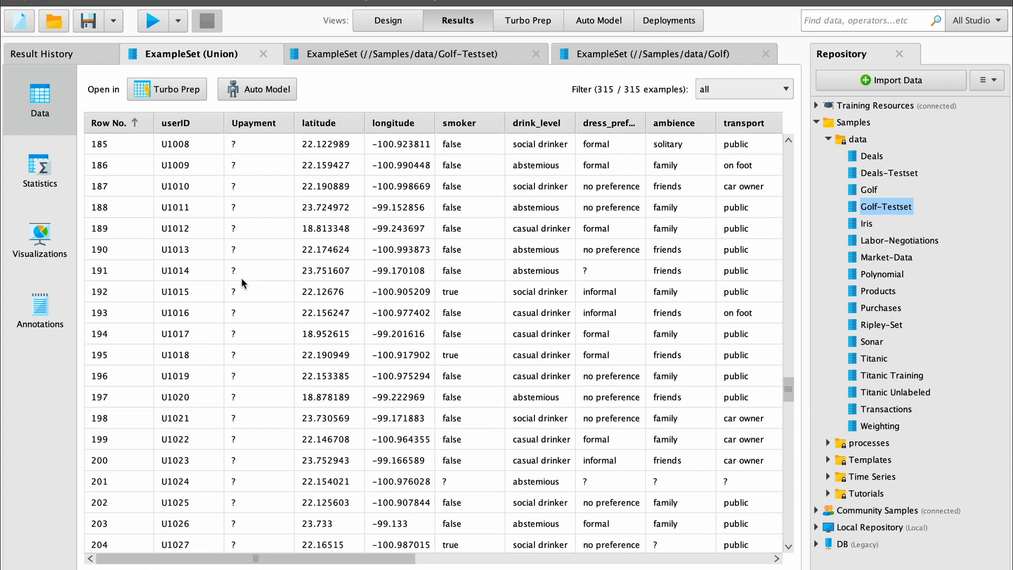
scroll(241, 279, "down", 4)
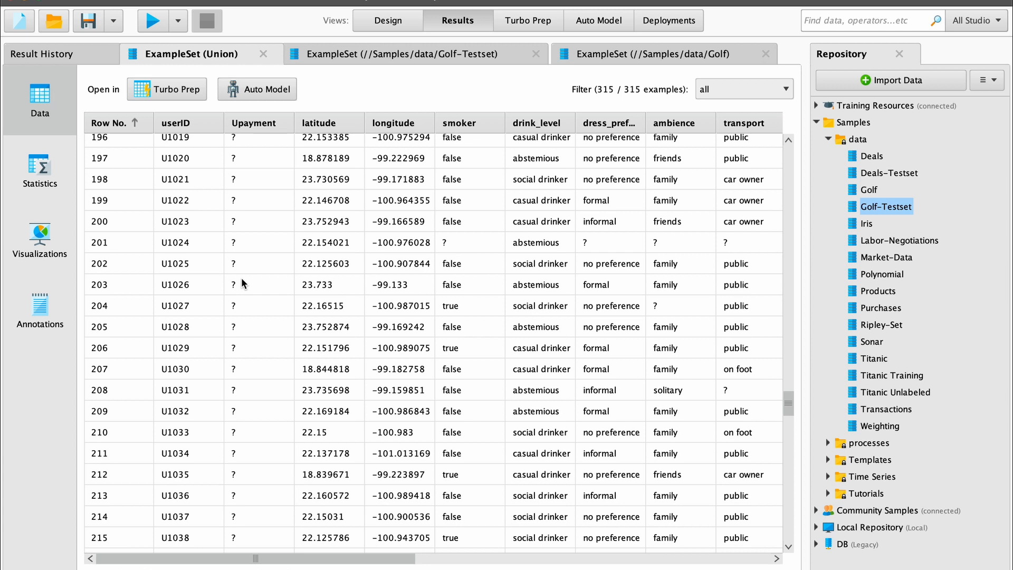
scroll(243, 284, "up", 8)
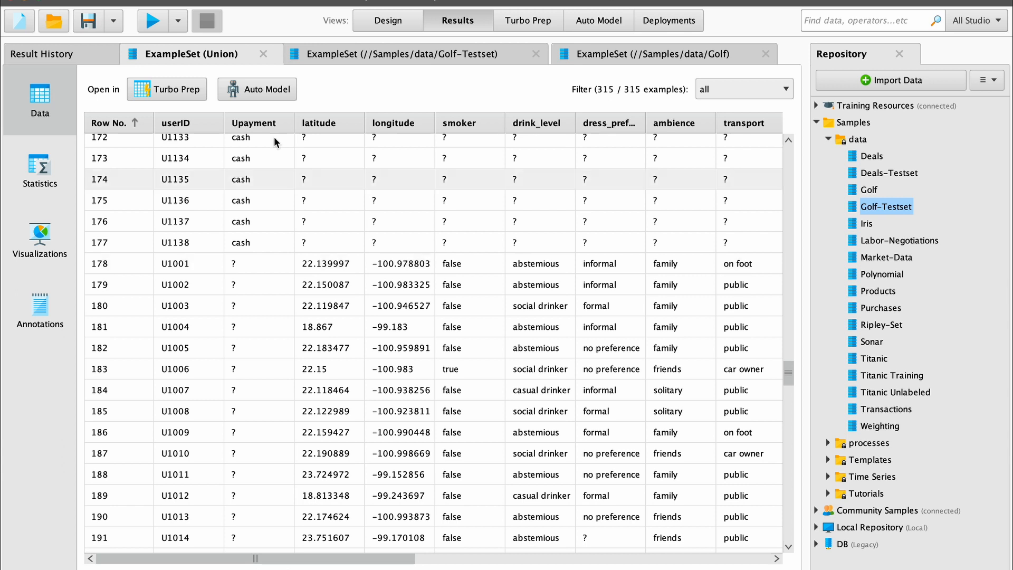
Step: Disable the Union operator in the process design and connect the output of Read CSV (2) to the process results
left_click(379, 24)
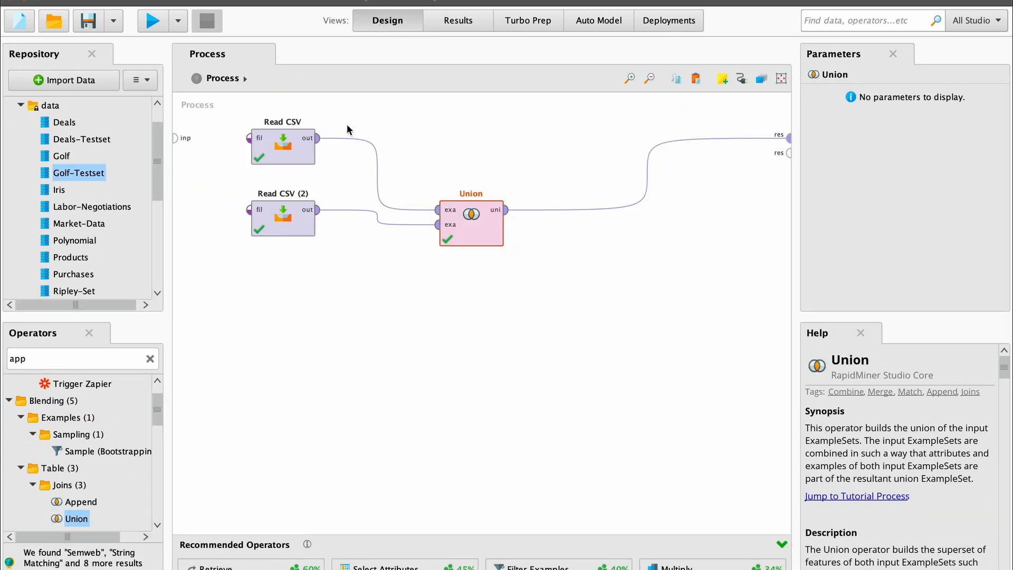
right_click(468, 223)
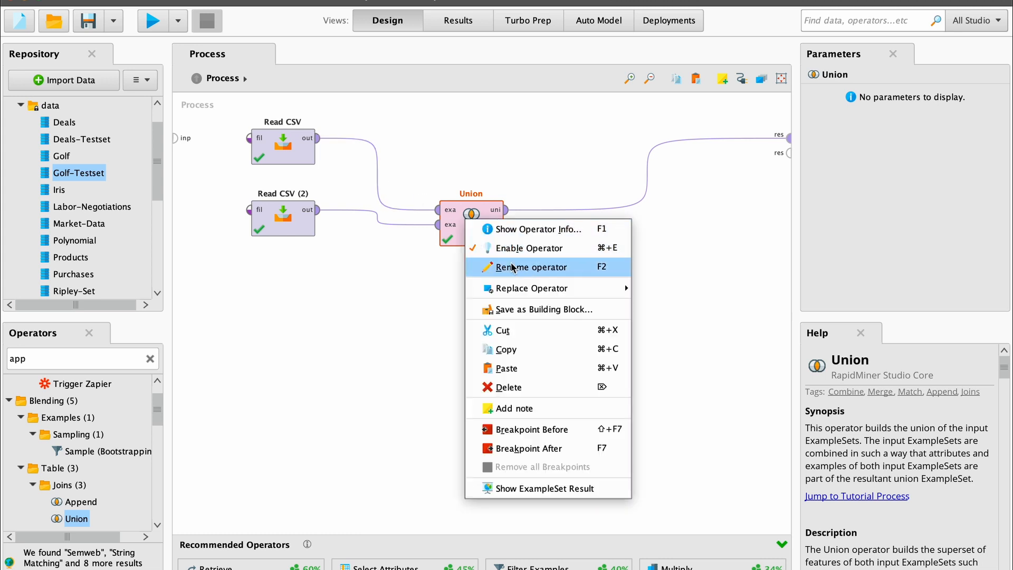
left_click(514, 249)
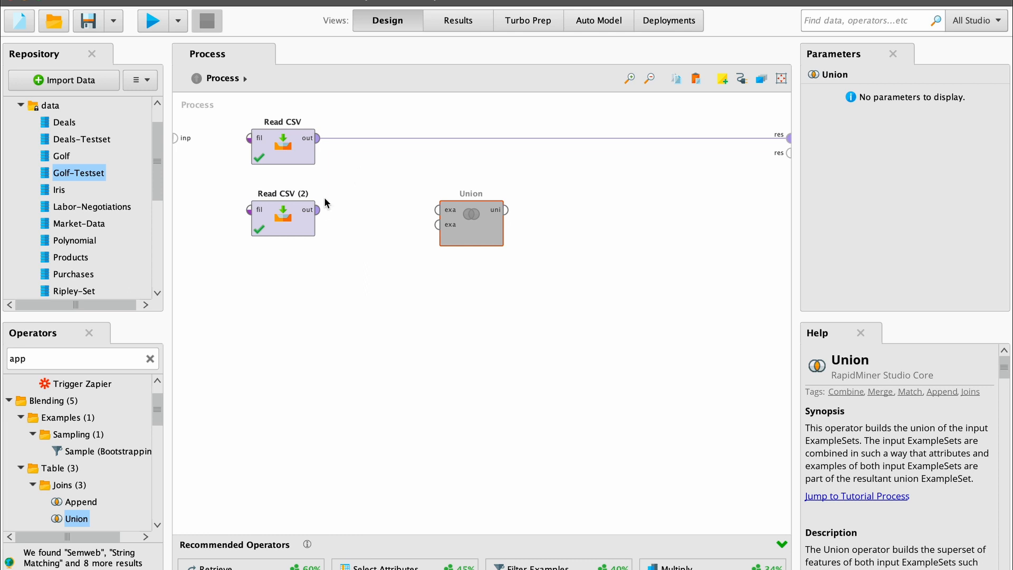
double_click(318, 213)
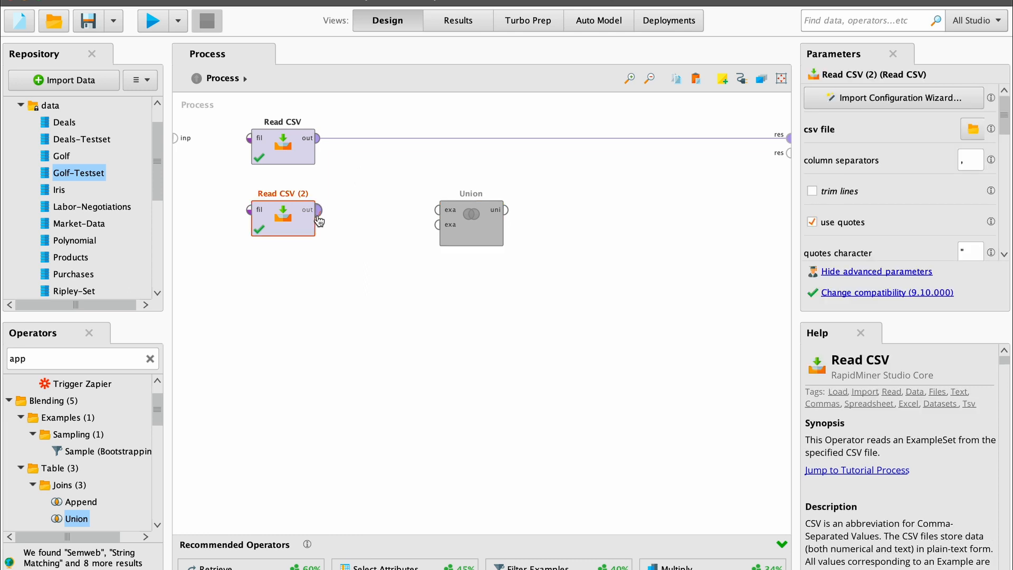
Step: Rename the first Read CSV operator as u_payment
right_click(282, 122)
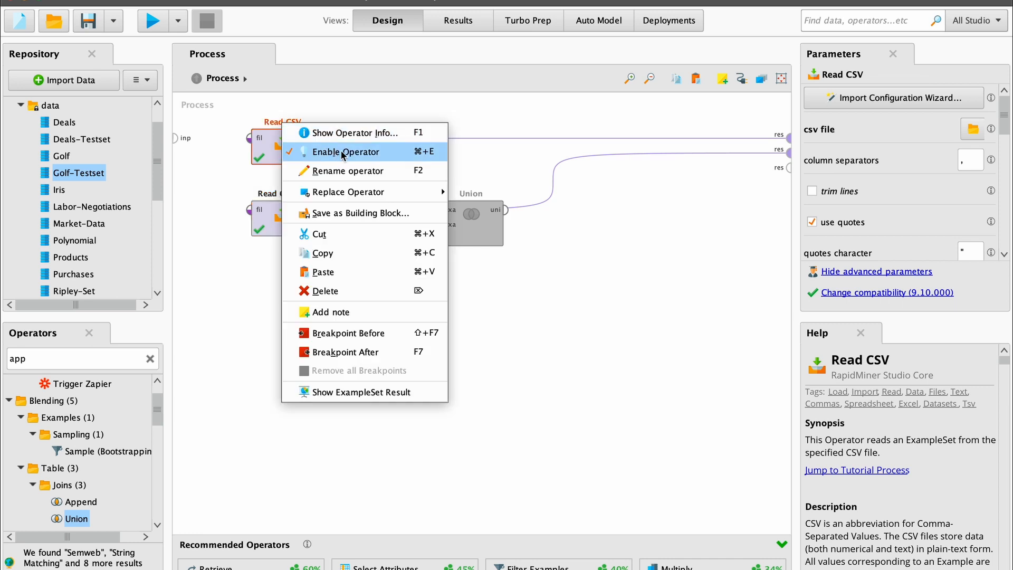
left_click(344, 171)
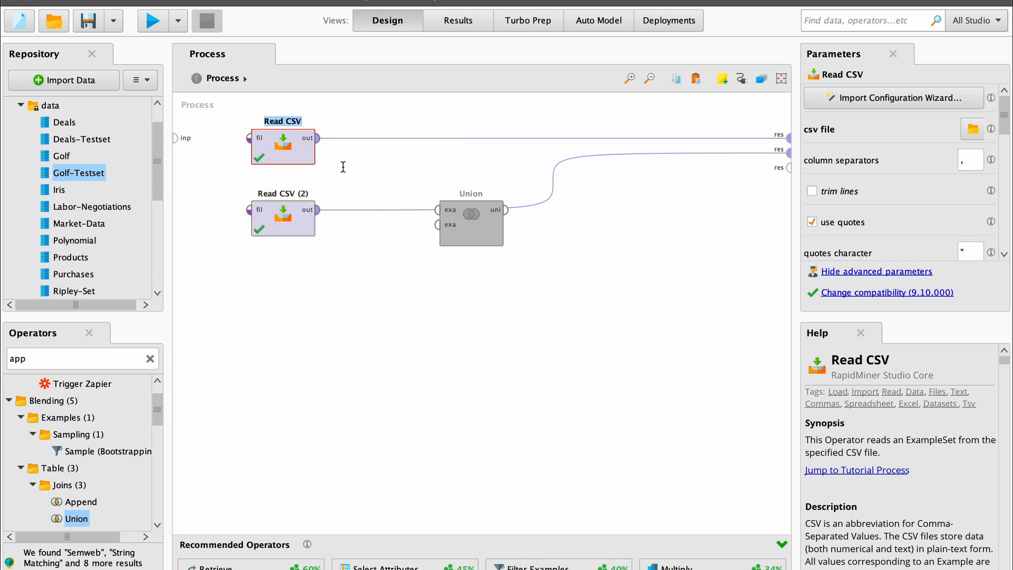
type("u_payment")
key("Return")
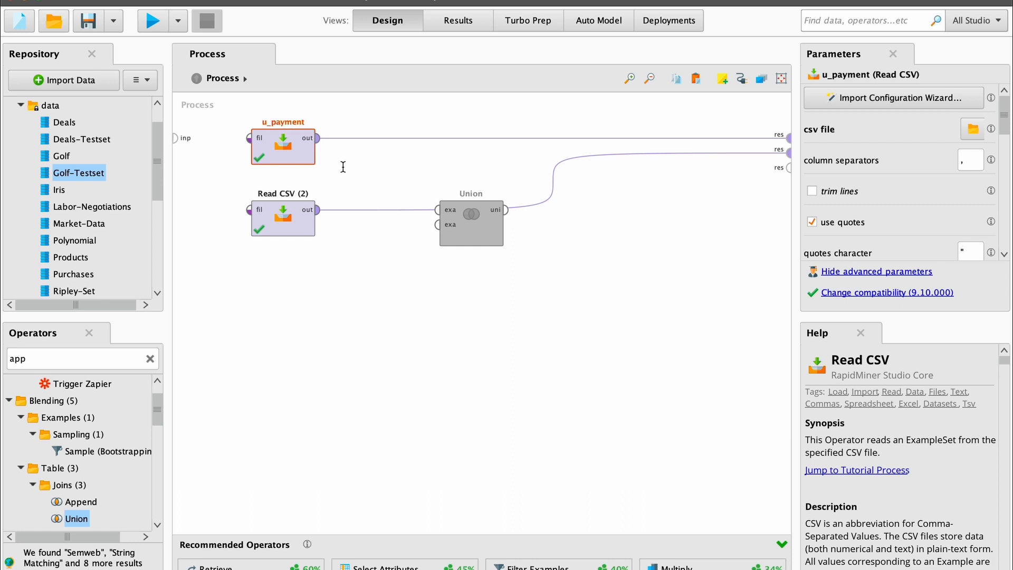
Step: Rename the Read CSV (2) operator as u_profile
left_click(275, 195)
right_click(275, 196)
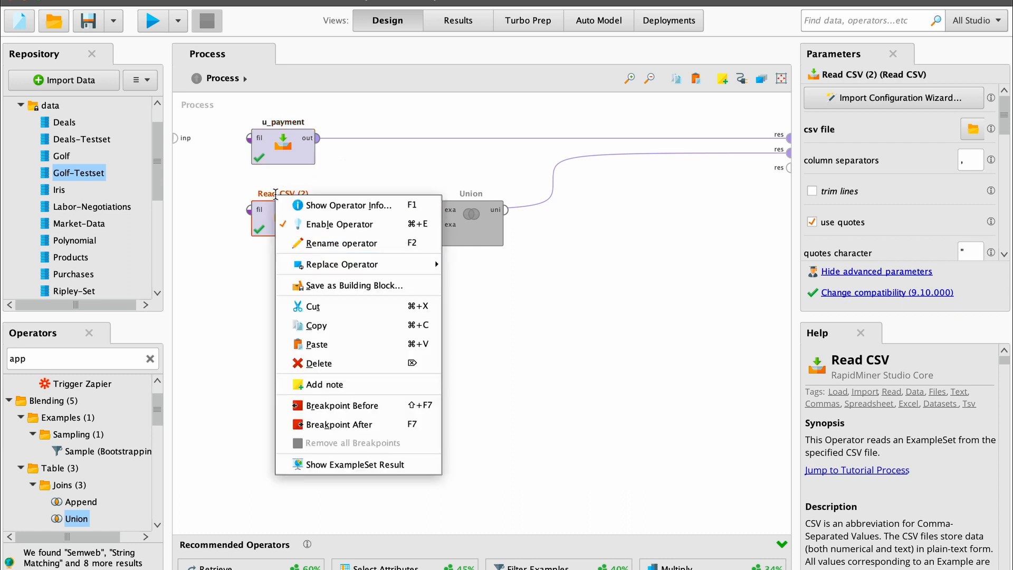
type("u")
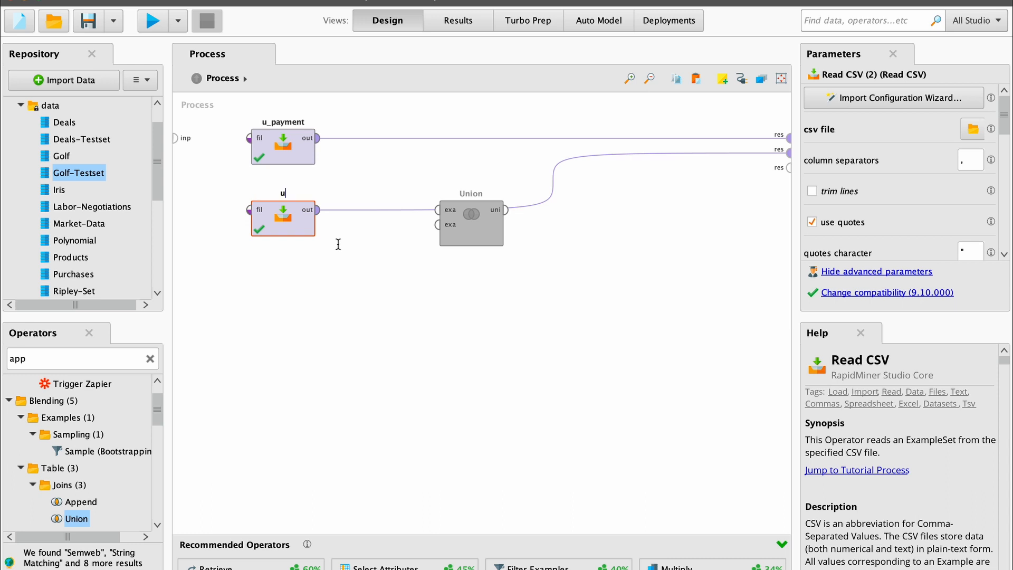
type("_profile")
key("Return")
Step: Move the disabled Union operator below the u_profile connection and run the process to view the u_payment example set
left_click_drag(453, 233, 445, 285)
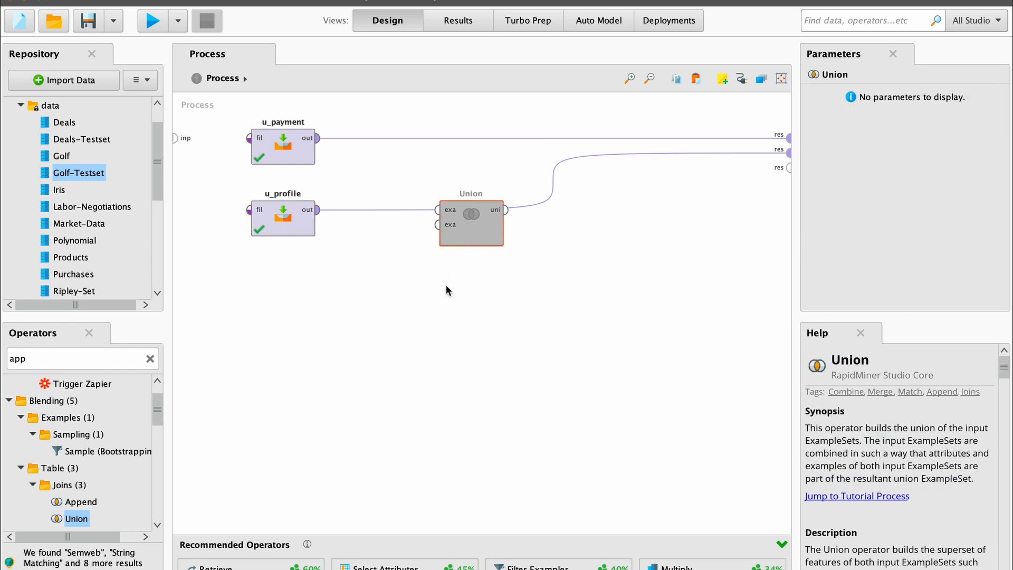
left_click_drag(467, 238, 467, 310)
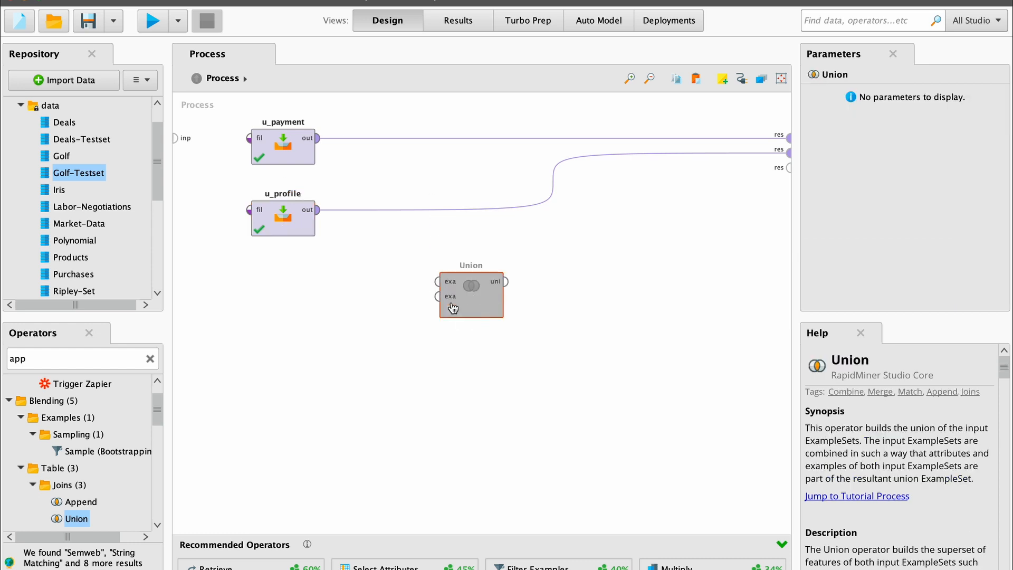
left_click(146, 23)
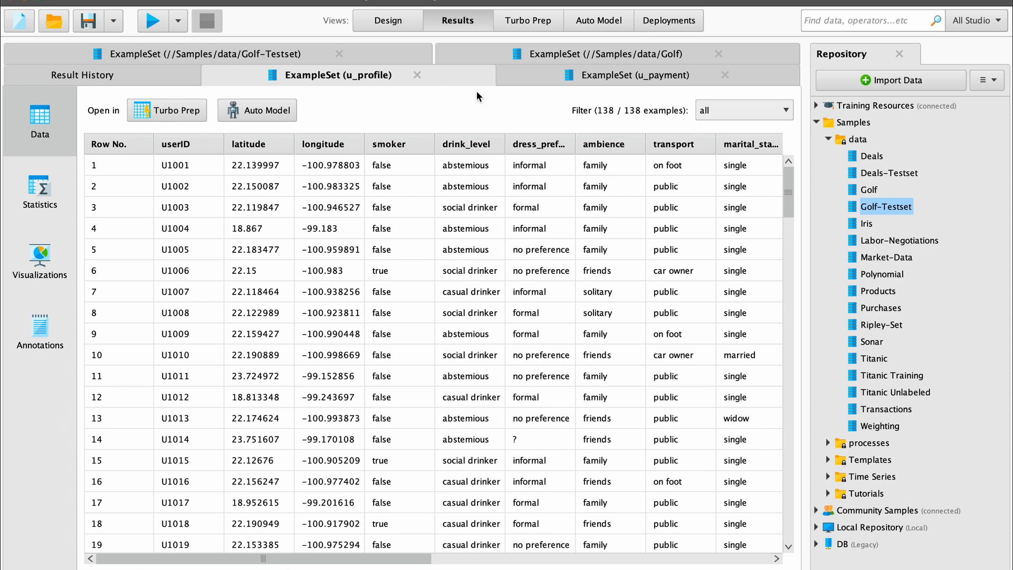
left_click(599, 78)
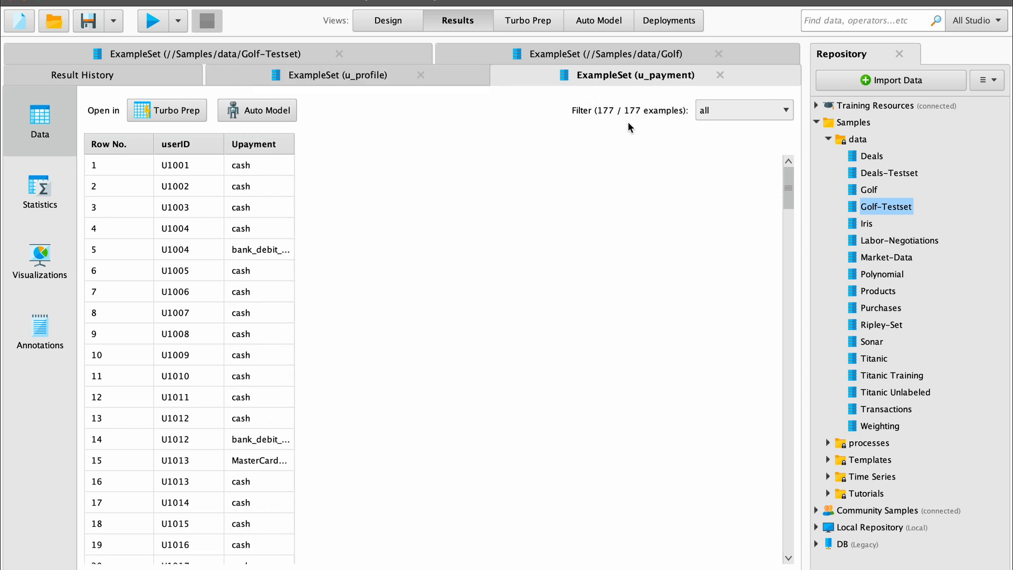
Step: Connect the u_payment and u_profile outputs to the Union operator's inputs and link its output to the process results
left_click(398, 27)
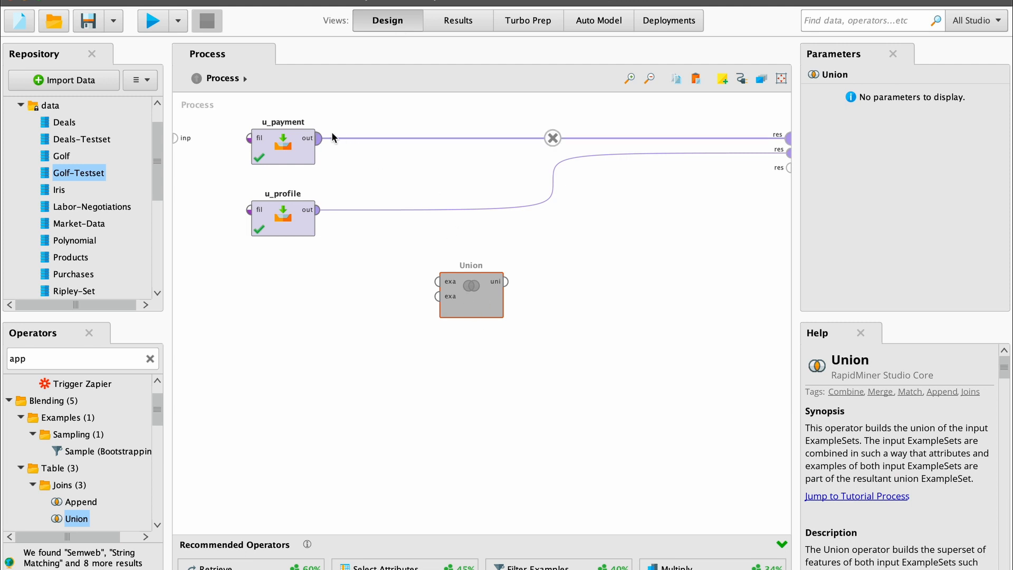
left_click_drag(317, 138, 438, 281)
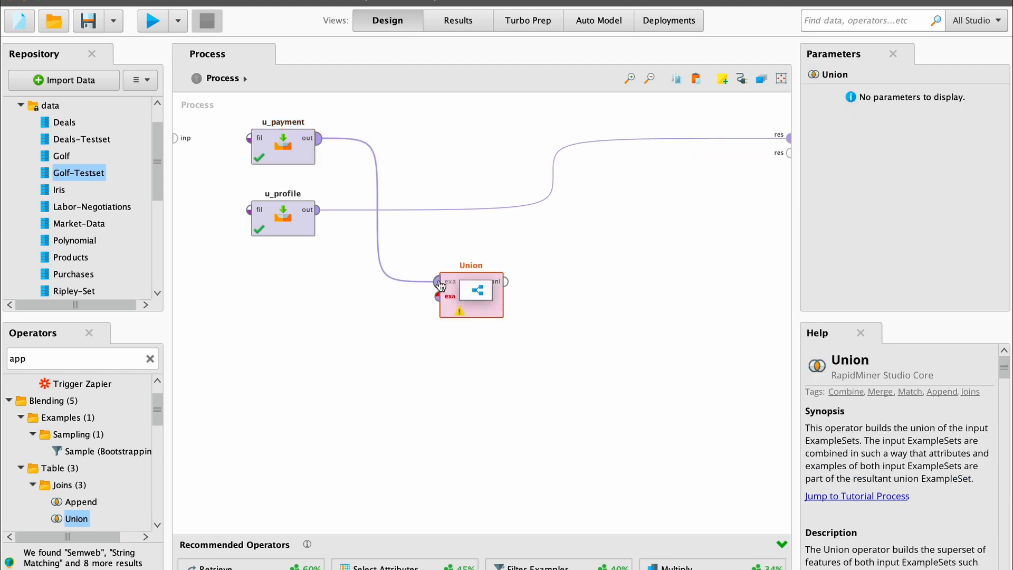
left_click_drag(319, 212, 436, 297)
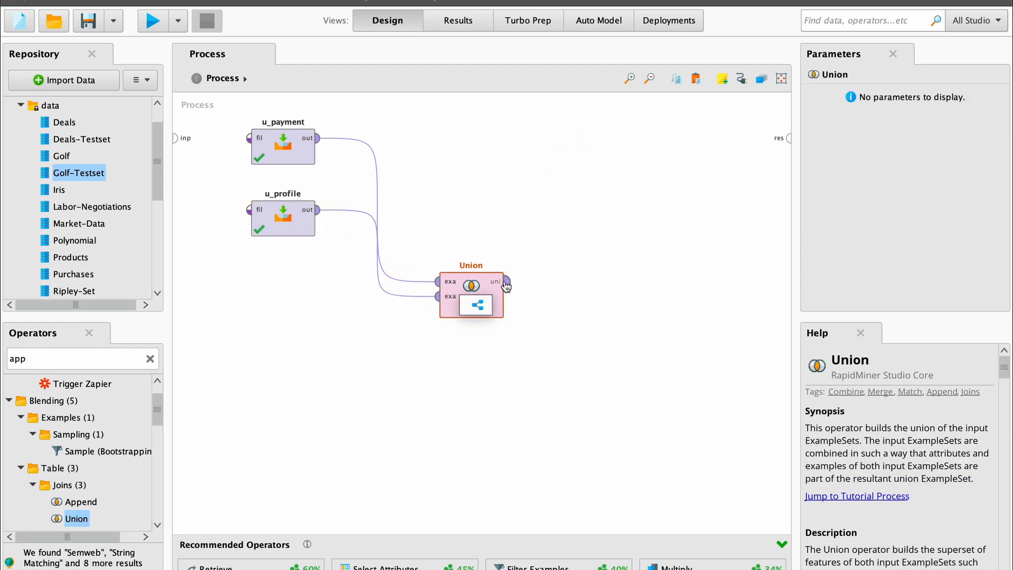
left_click_drag(505, 281, 788, 138)
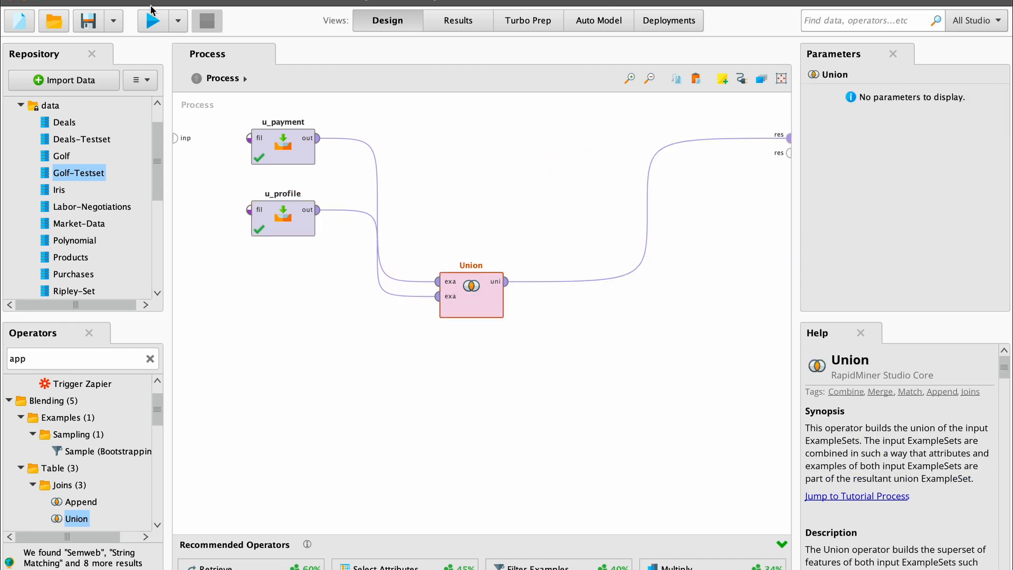
Step: Run the process and examine the rows and attribute columns of the Union example set
left_click(149, 21)
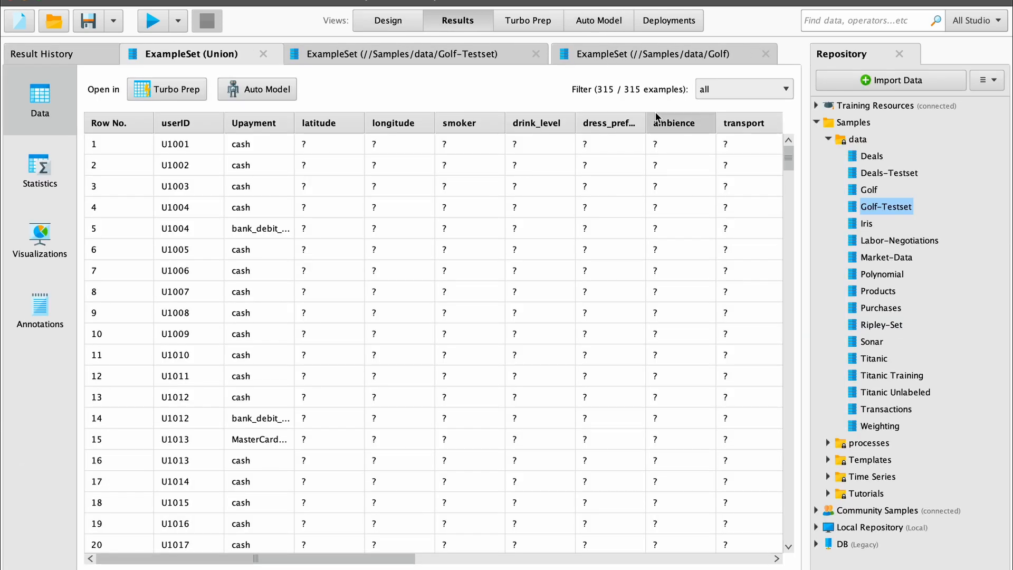
mouse_move(656, 116)
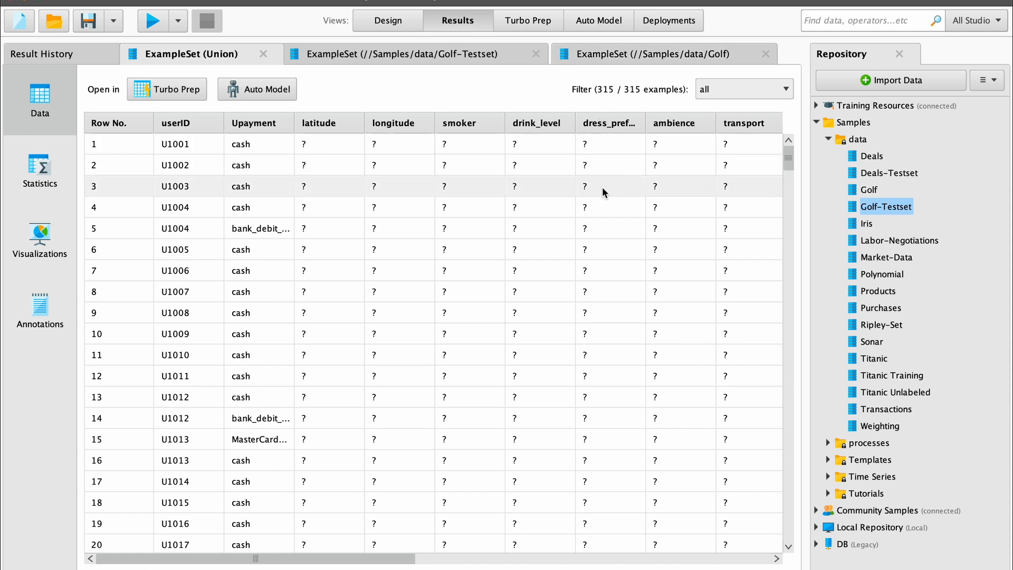
scroll(605, 193, "down", 13)
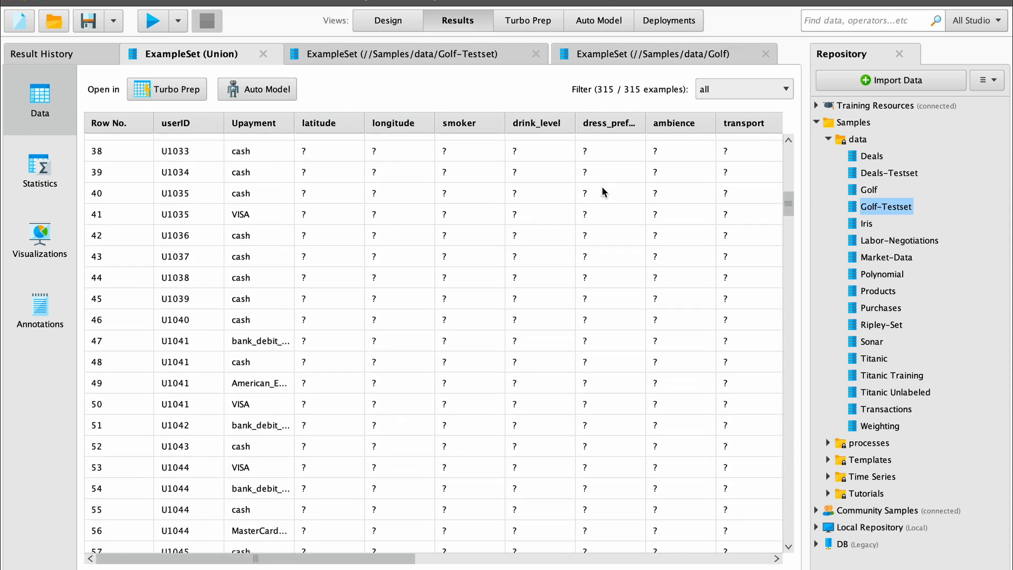
scroll(605, 192, "down", 18)
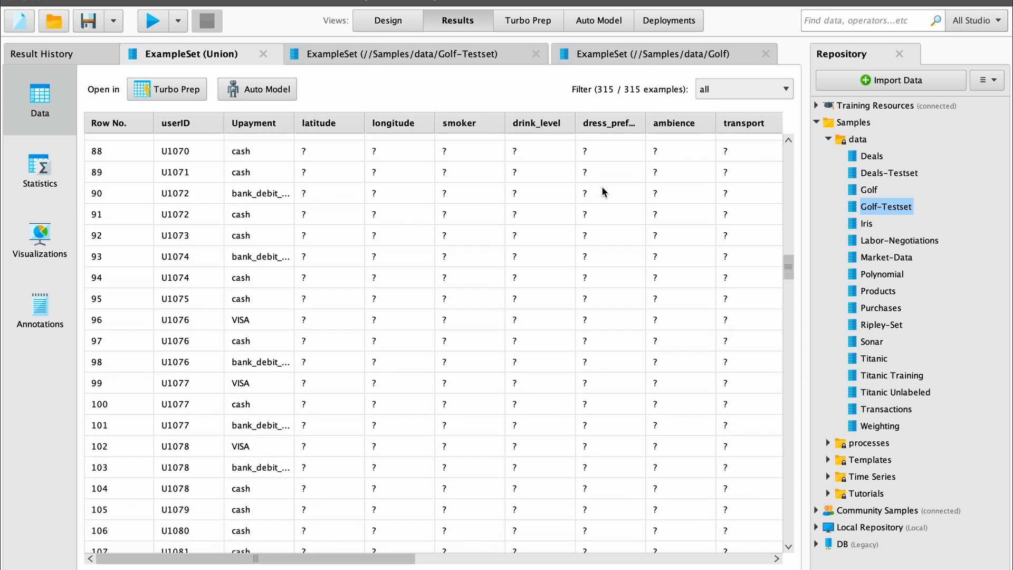
scroll(605, 192, "down", 13)
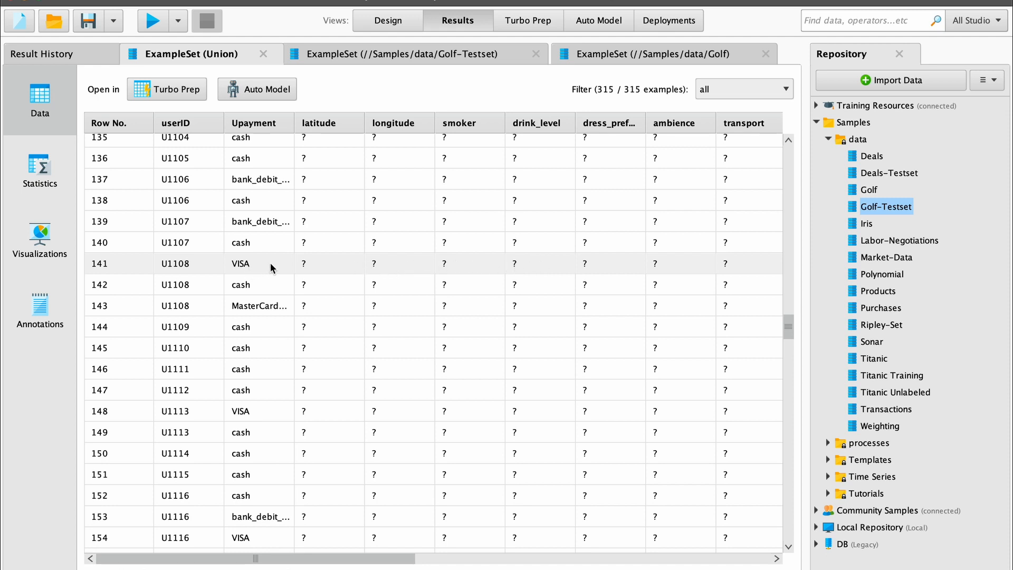
Step: Replace the Union operator in the process design with a Join operator placed beside u_payment and u_profile
left_click(365, 24)
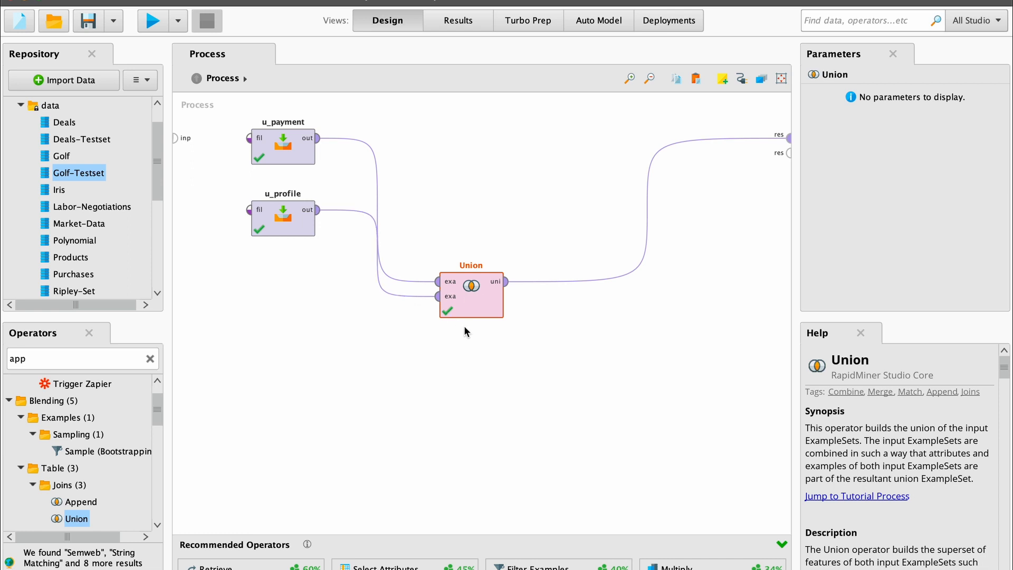
key("Delete")
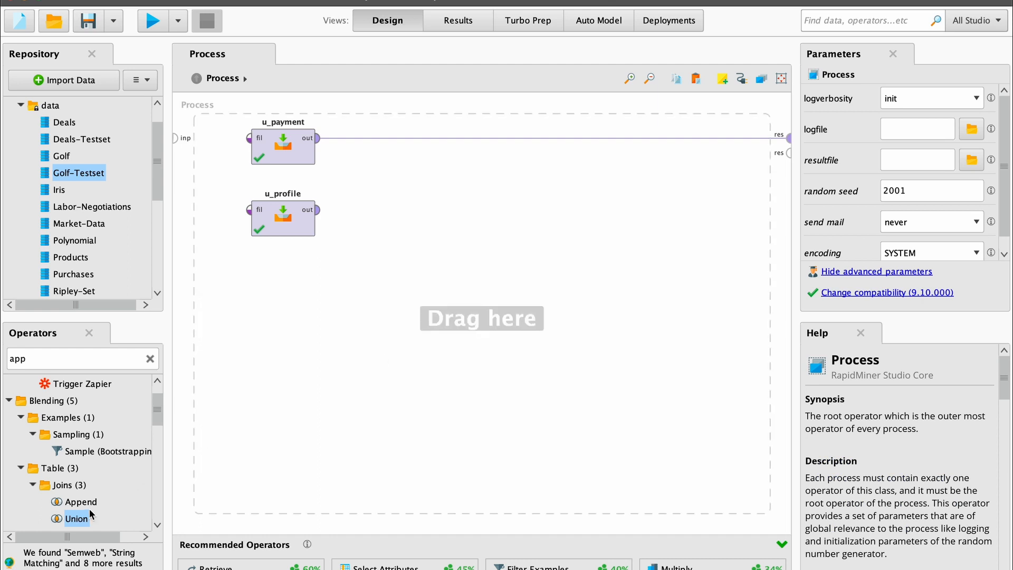
left_click(157, 525)
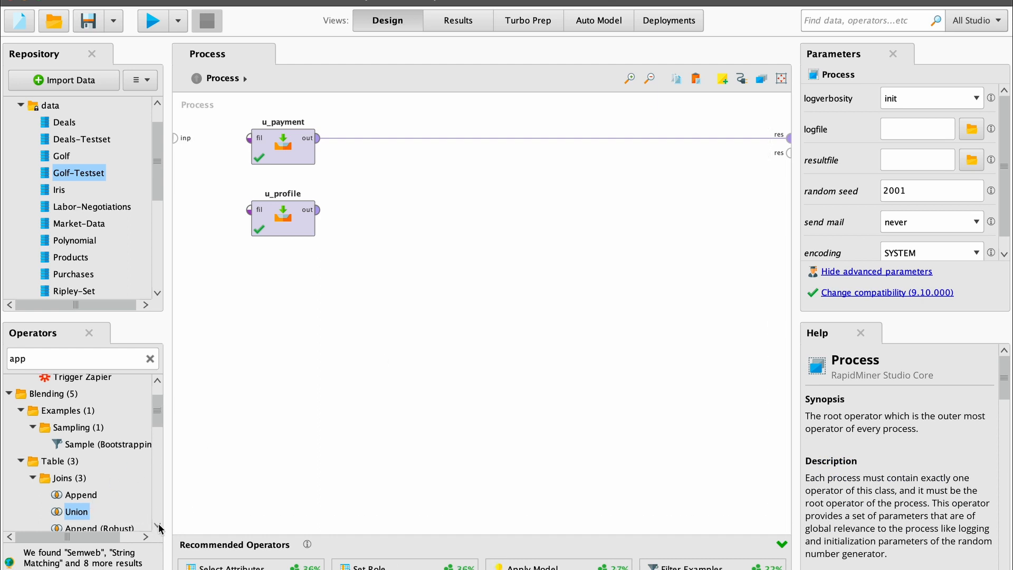
left_click(150, 359)
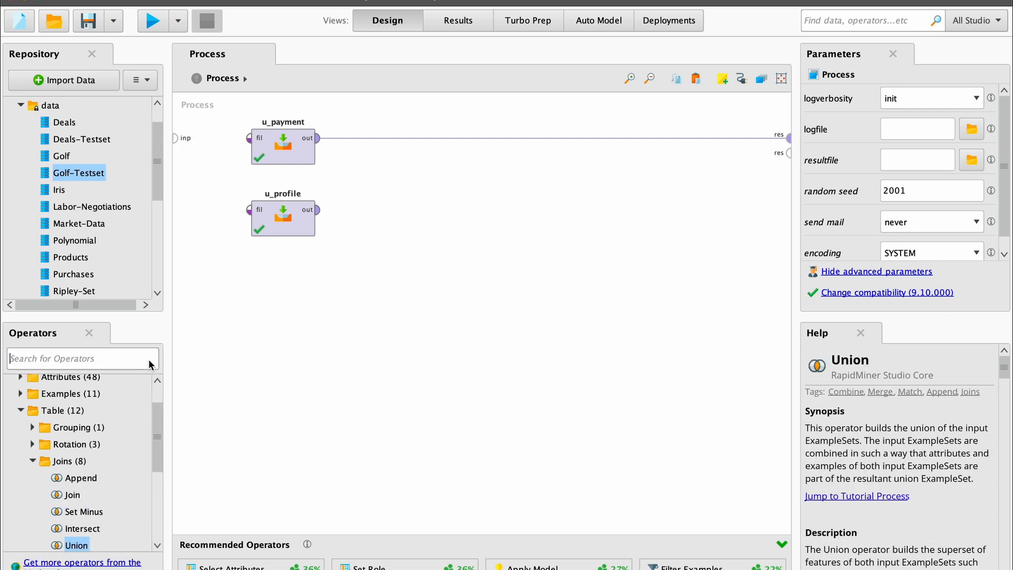
left_click(64, 462)
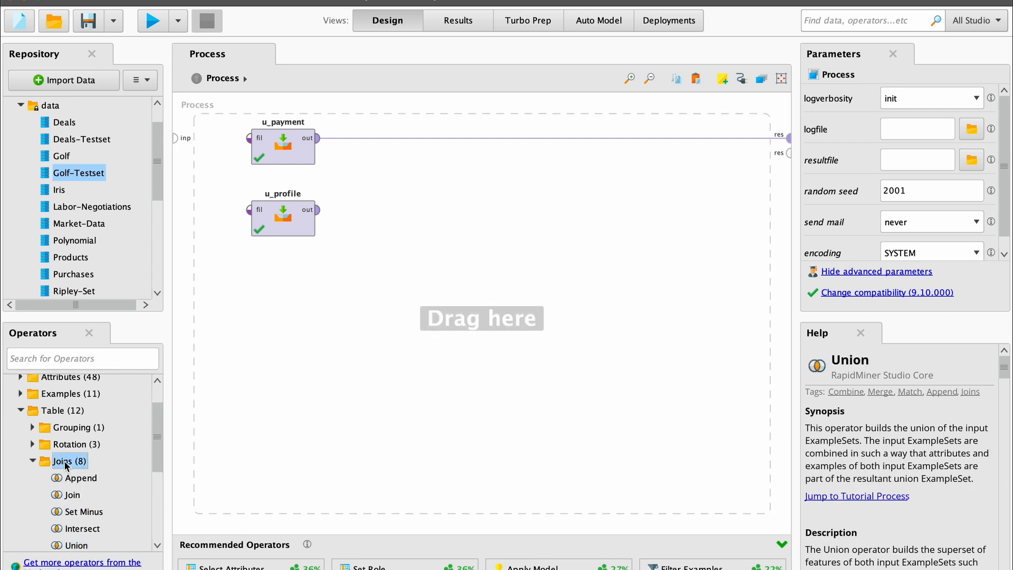
scroll(64, 463, "down", 5)
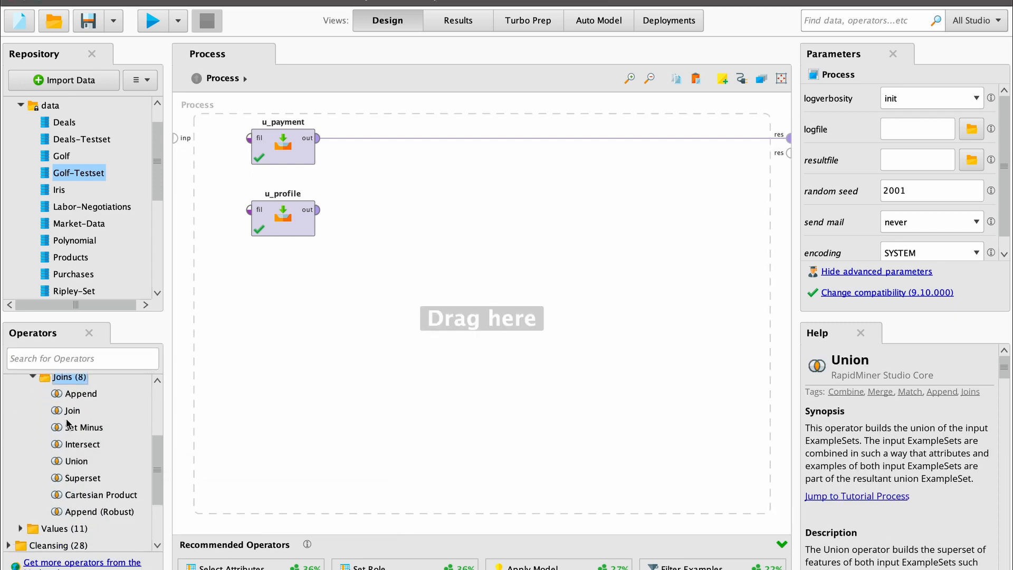
left_click(62, 410)
left_click_drag(63, 410, 458, 178)
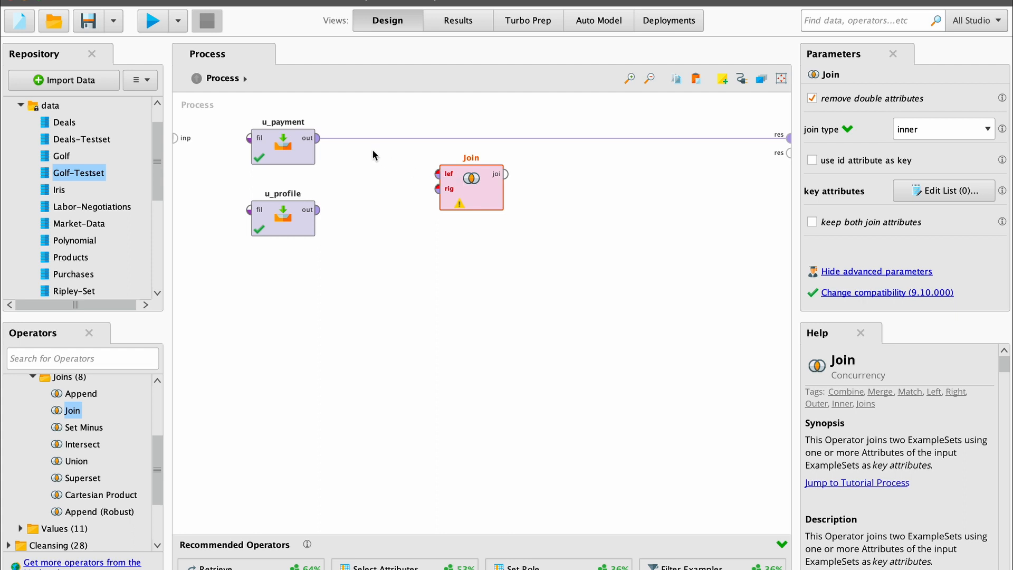
Step: Connect u_payment to Join's left input, u_profile to its right input, and the join output to the process results
left_click_drag(318, 139, 437, 175)
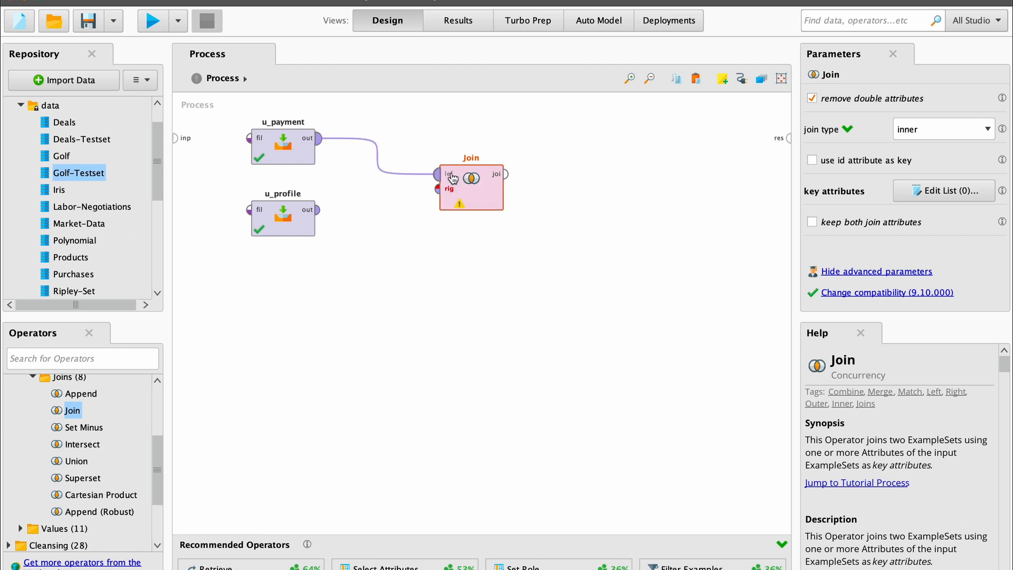
mouse_move(453, 176)
left_click_drag(320, 212, 441, 193)
mouse_move(310, 210)
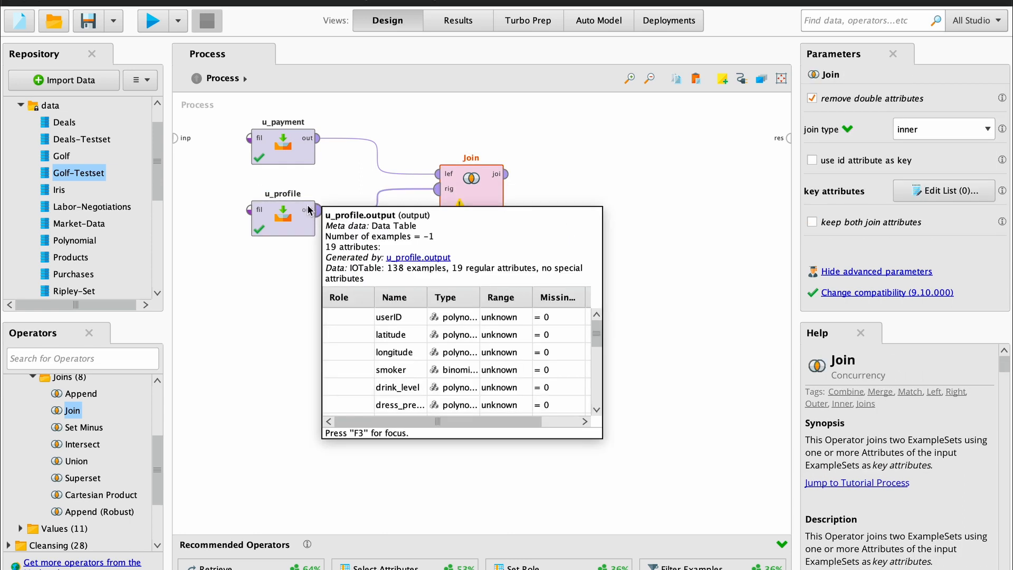
double_click(508, 173)
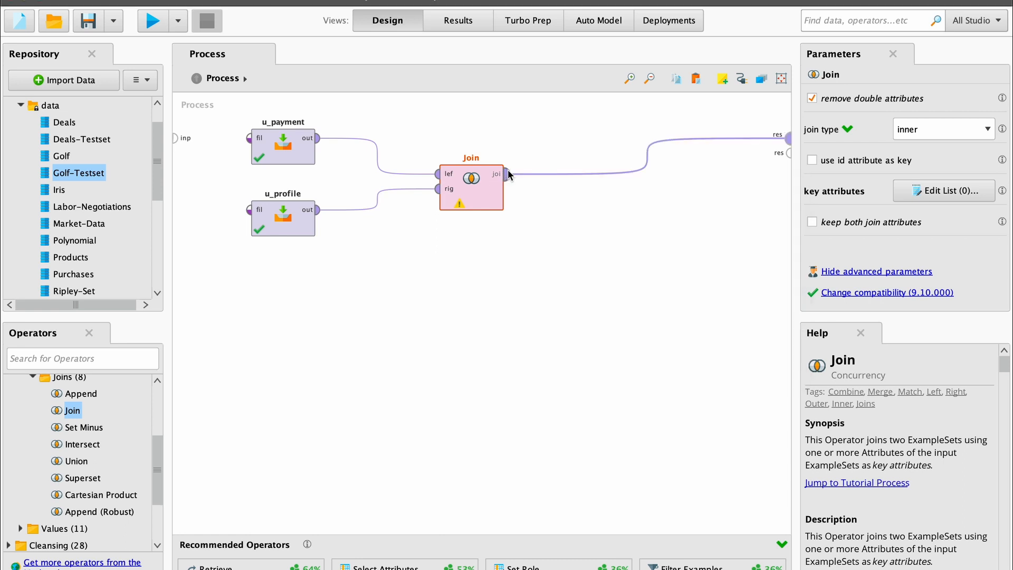
mouse_move(509, 173)
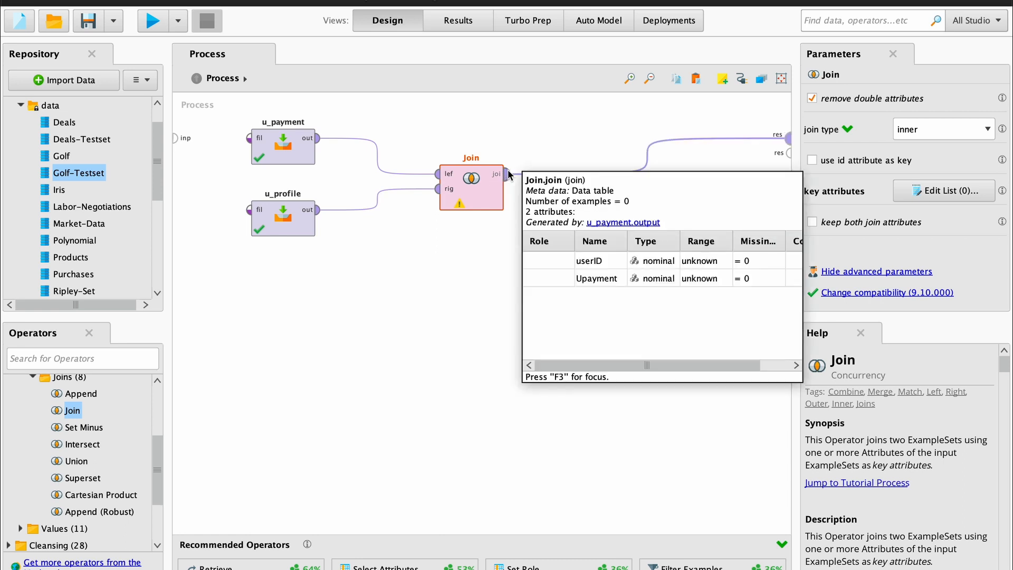
Step: Open the Join operator's key attributes list and set the left key attribute to userID
left_click(463, 210)
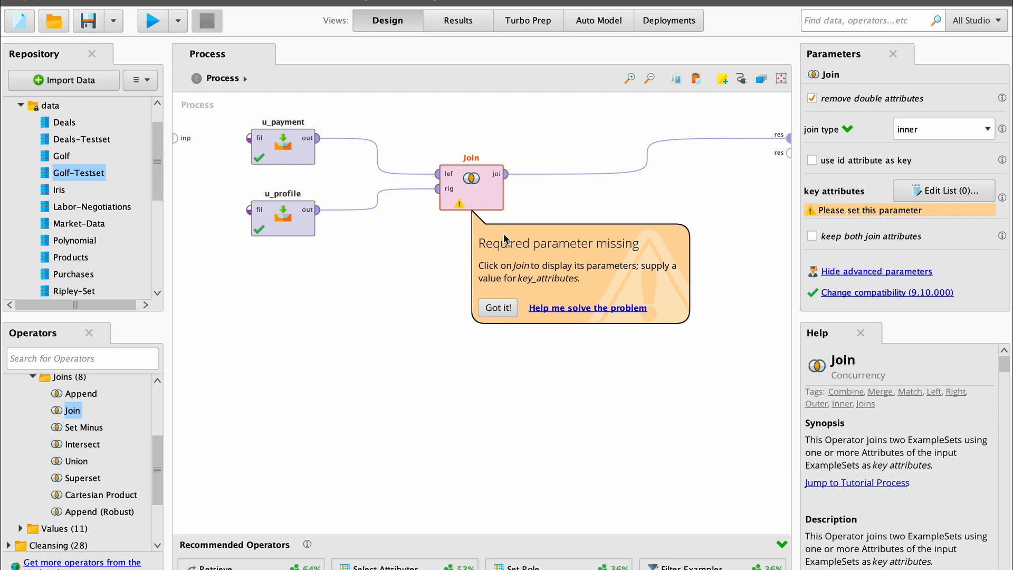
left_click(473, 200)
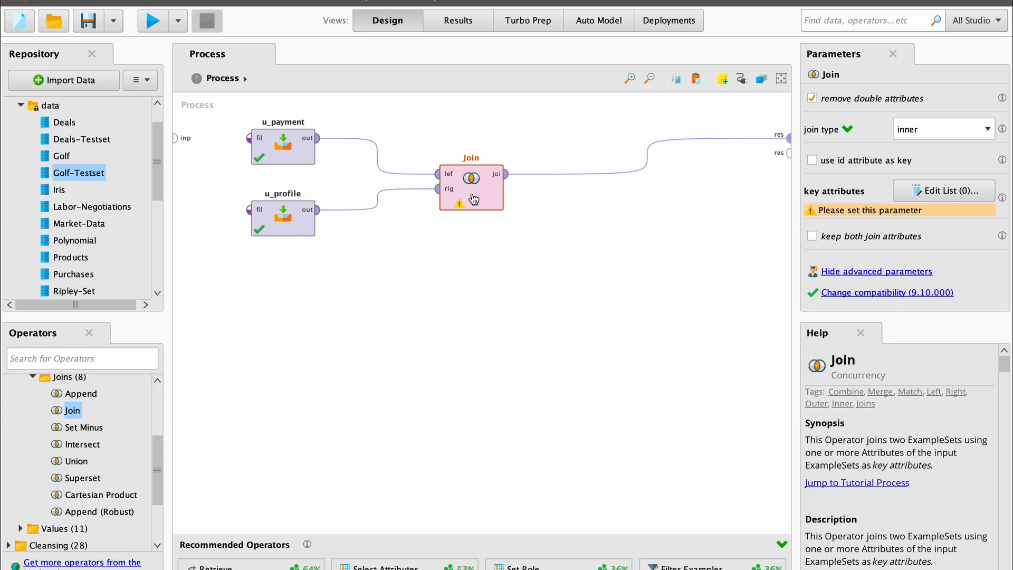
mouse_move(606, 159)
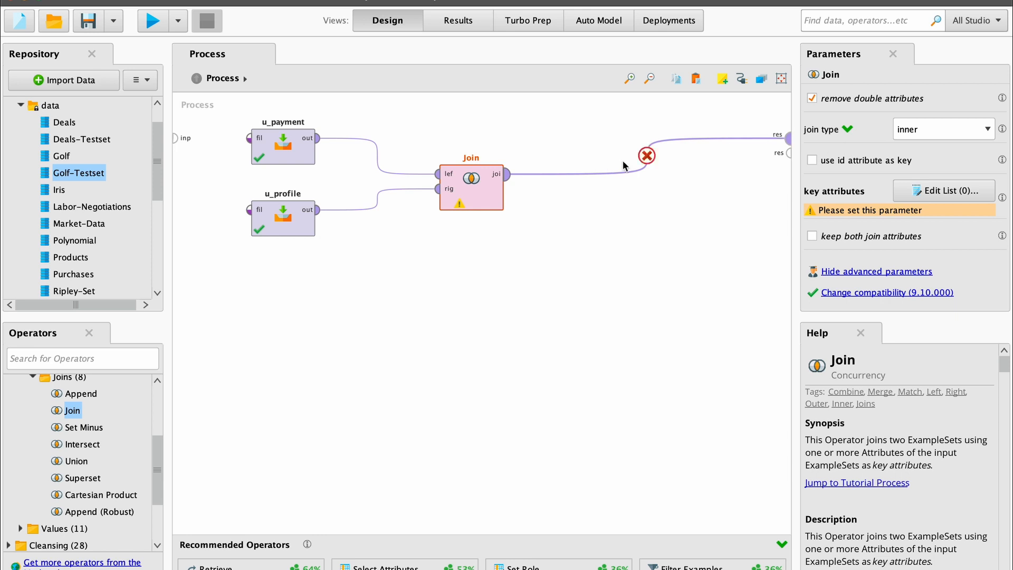
double_click(472, 195)
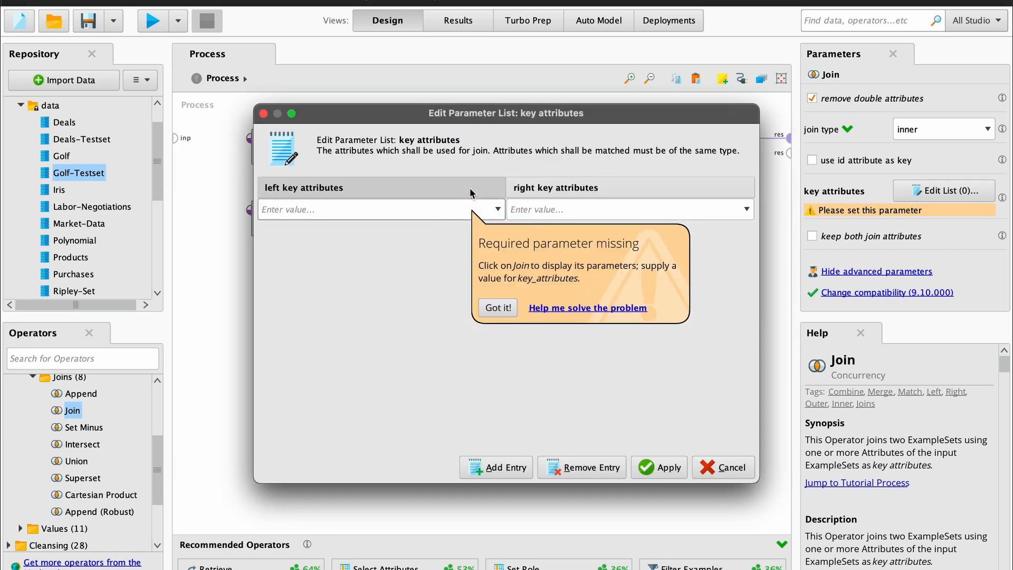
left_click(504, 307)
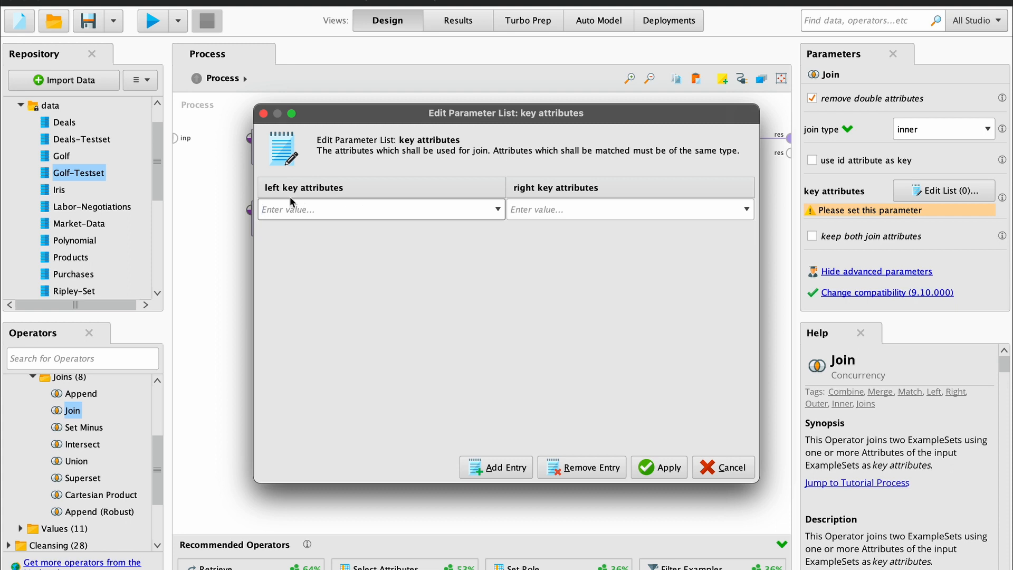
left_click(500, 208)
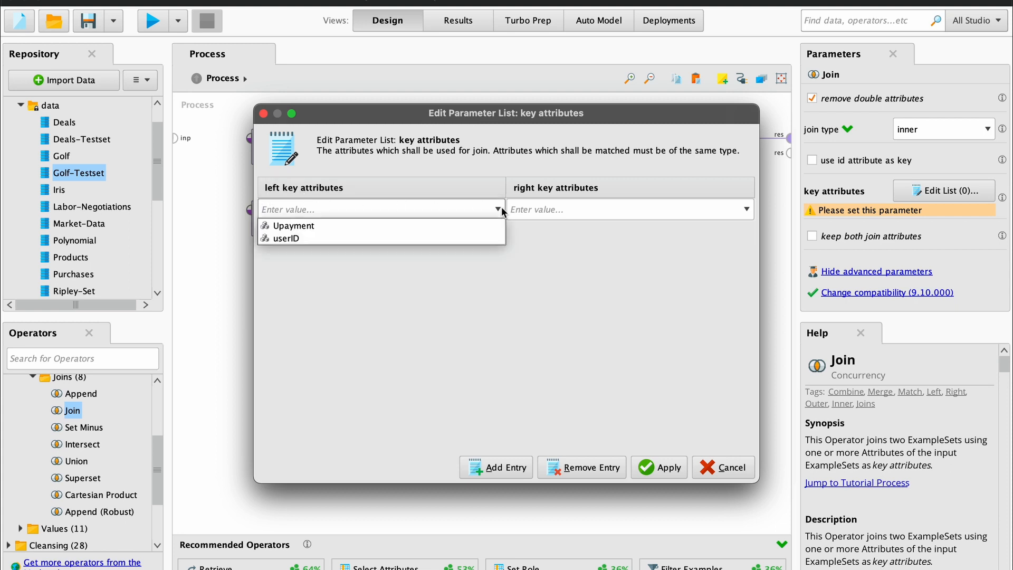
left_click(325, 239)
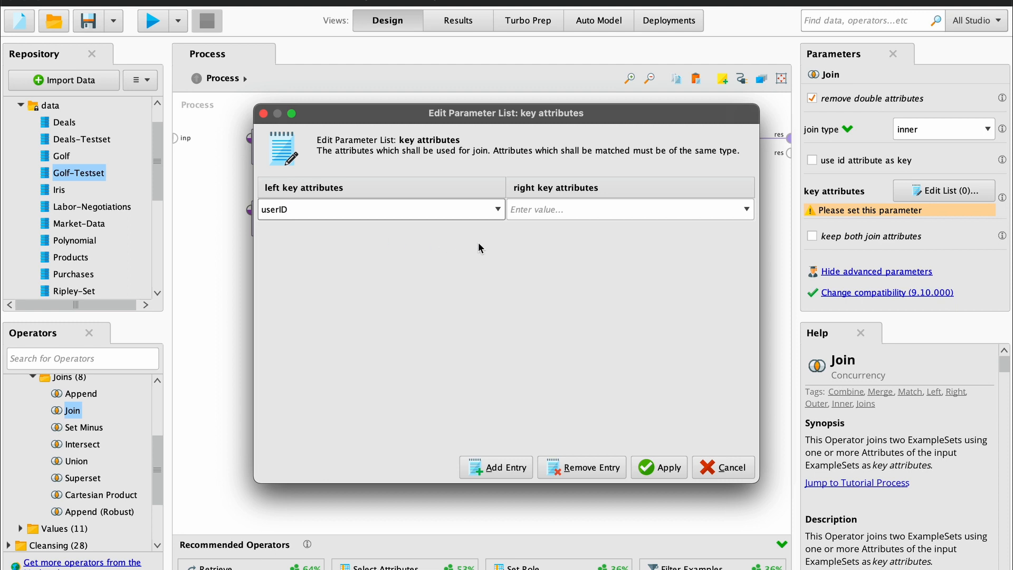
Step: Set the right key attribute of the Join to userID
left_click(552, 209)
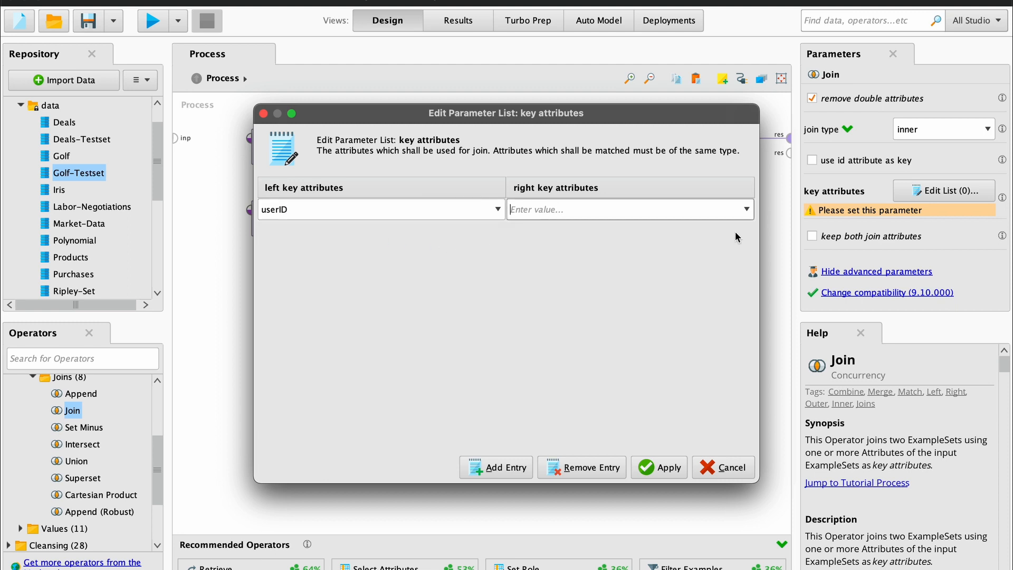
left_click(747, 209)
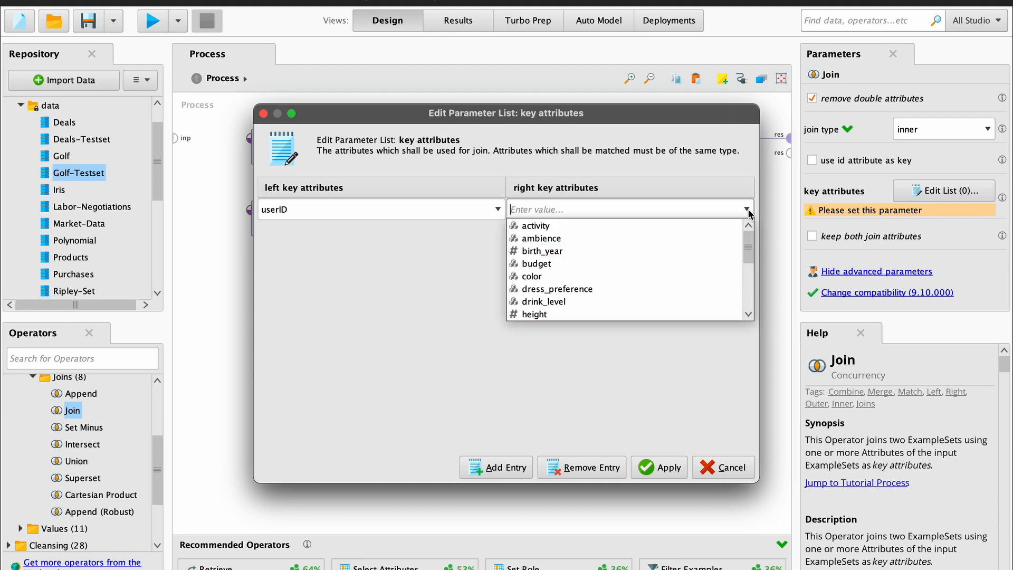
left_click(673, 280)
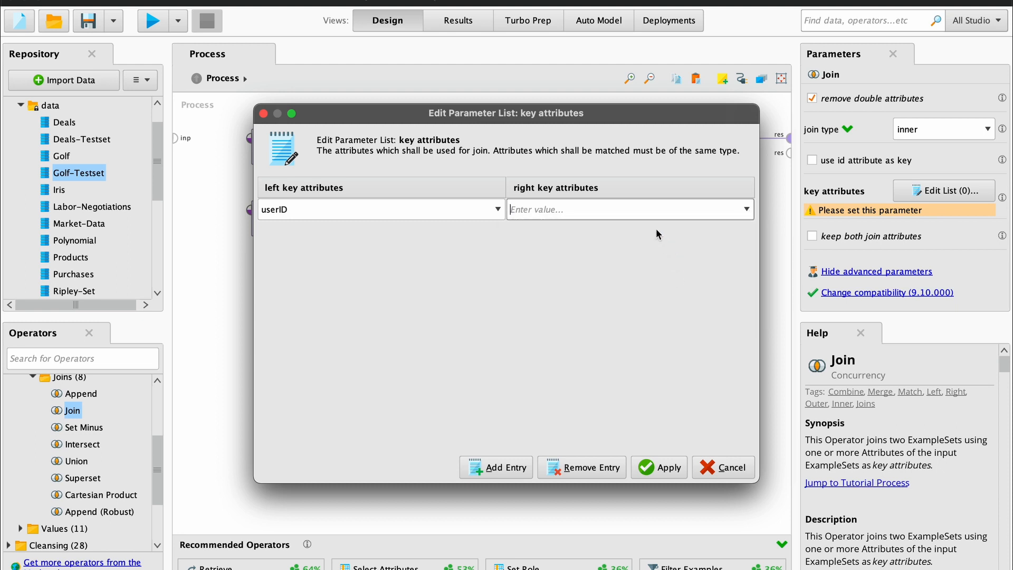
key("Down")
key("Down")
key("Down")
key("Down")
key("Down")
key("Down")
key("Down")
key("Down")
key("Down")
key("Down")
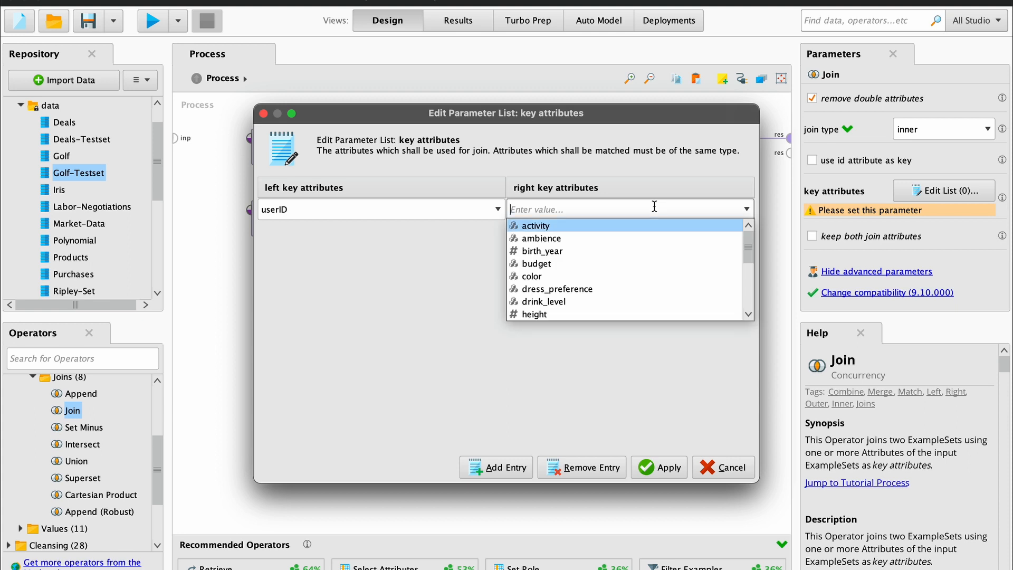
key("Down")
key("Down")
key("Down")
key("Down")
key("Down")
key("Down")
key("Down")
key("Down")
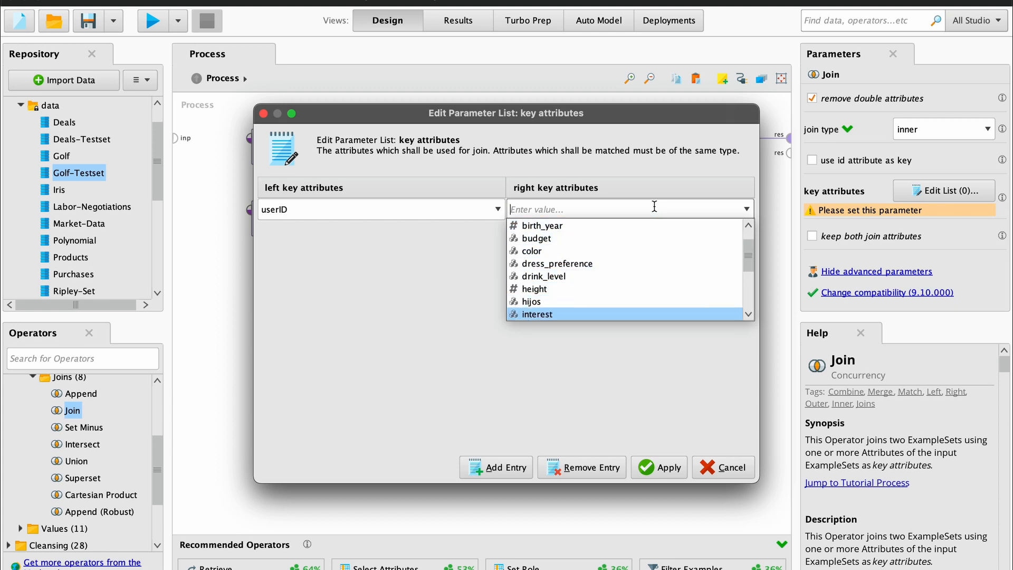
key("Down")
key("Down")
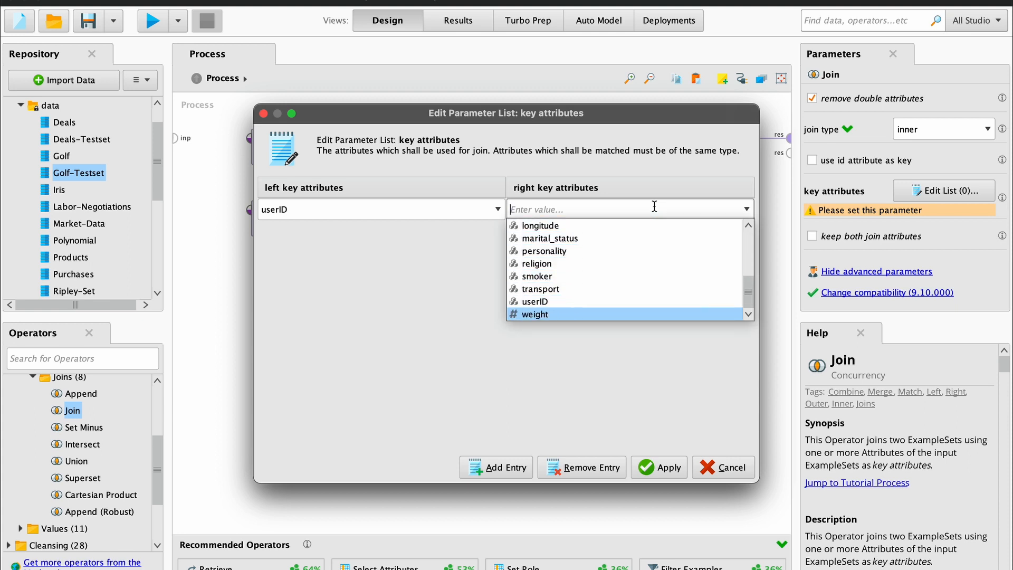
key("Up")
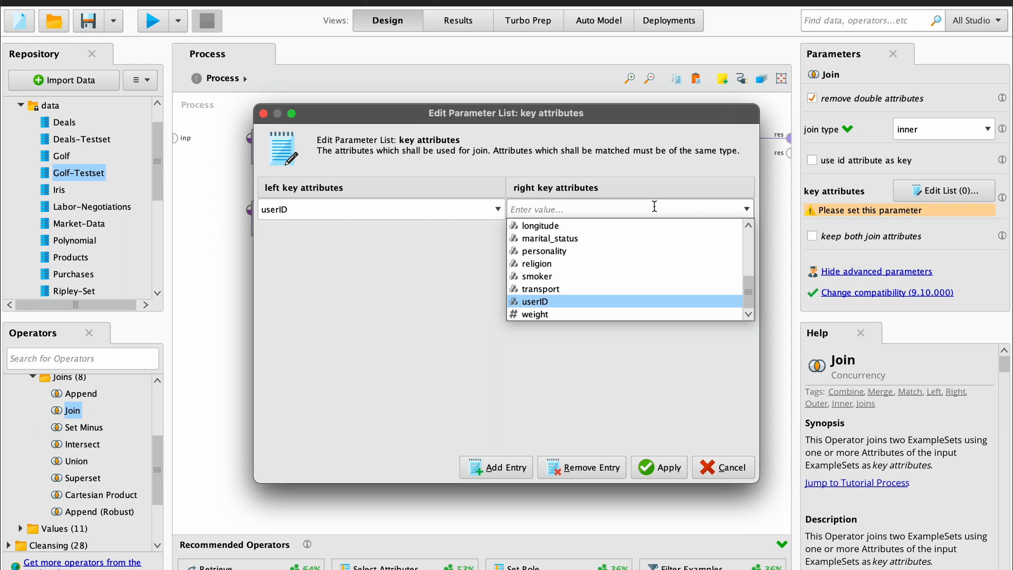
left_click(622, 302)
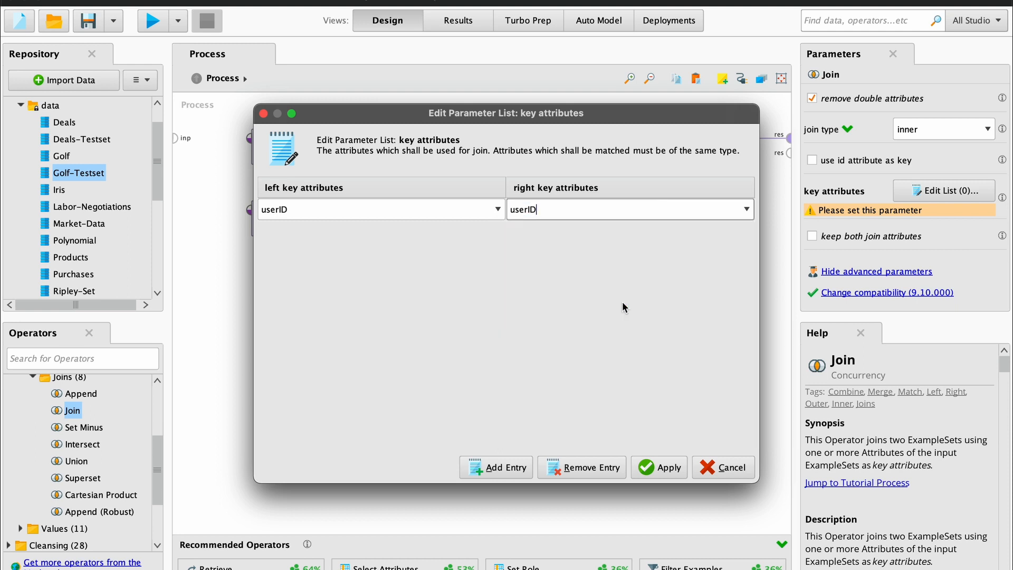
Step: Apply the Join's key attributes list and run the process with the inner join
left_click(664, 471)
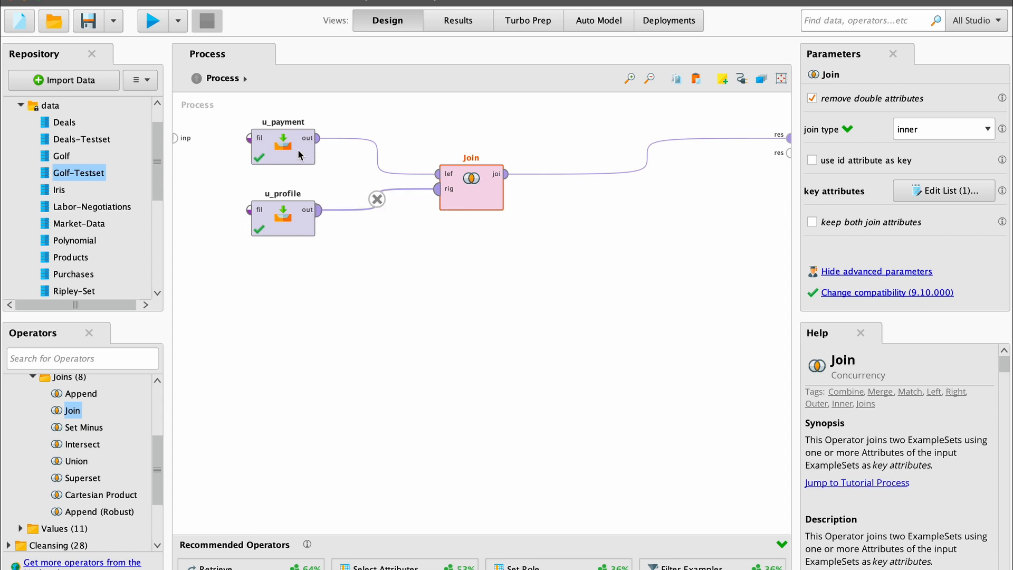
left_click(154, 22)
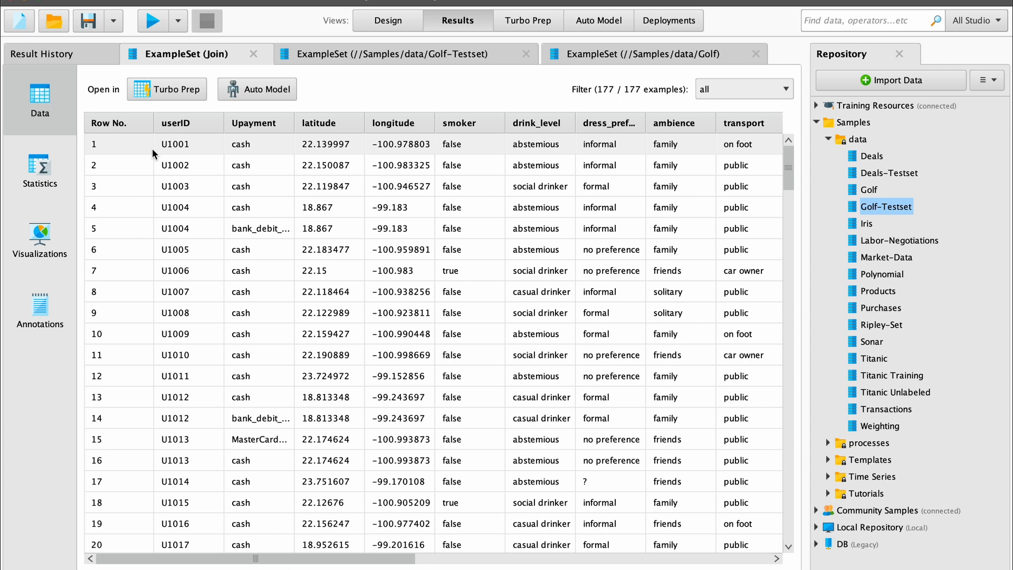
Step: Examine the inner join result against the process design, comparing the repeated userID in rows 4 and 5 with their payment and profile values
left_click(381, 20)
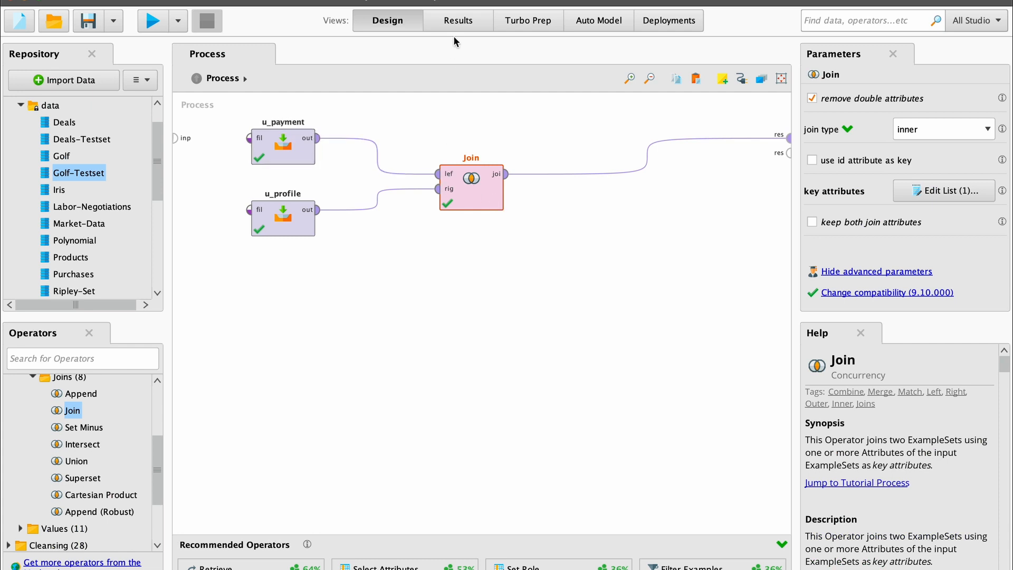
left_click(441, 21)
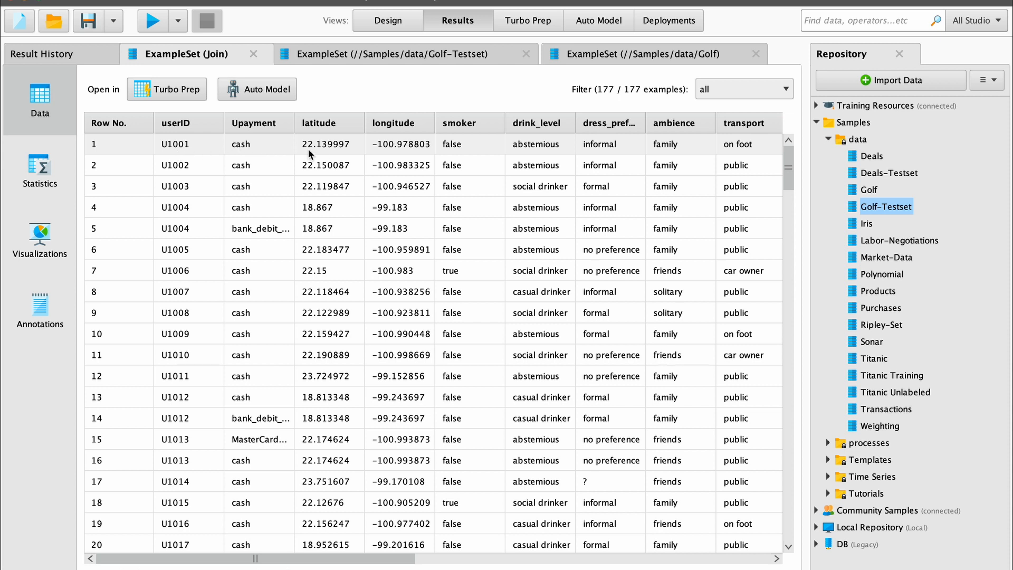
left_click(436, 151)
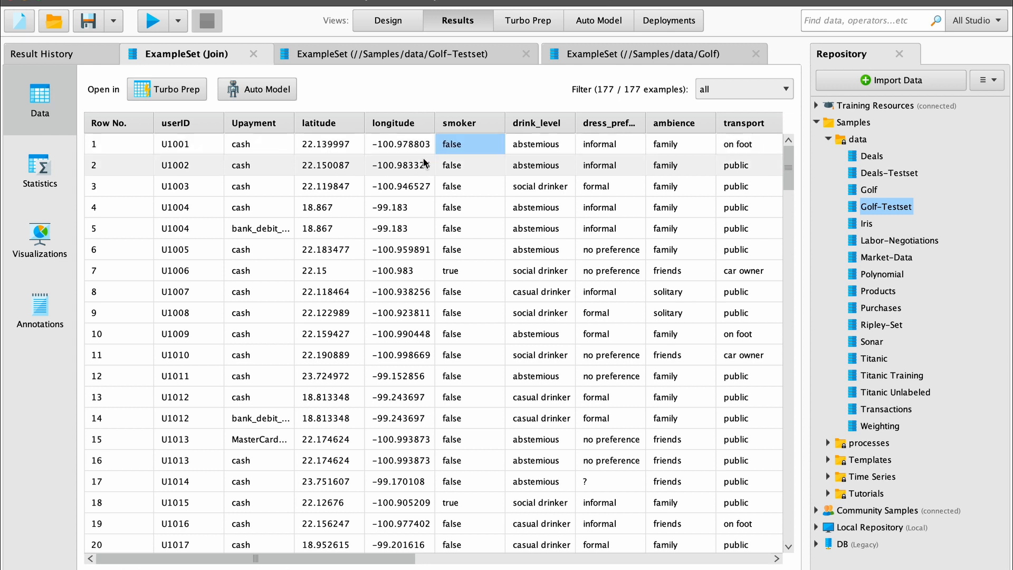
left_click(204, 210)
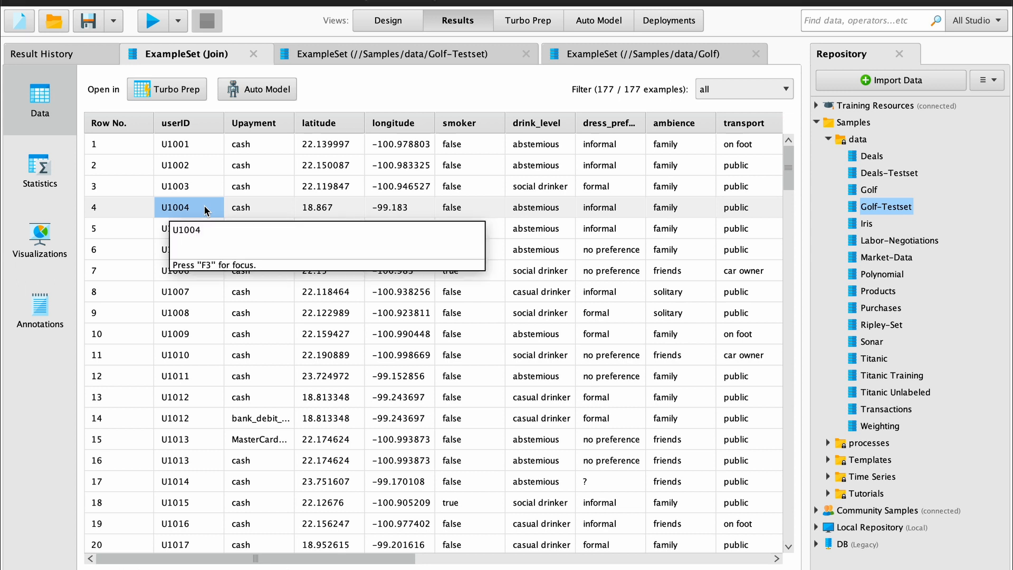
left_click(180, 228)
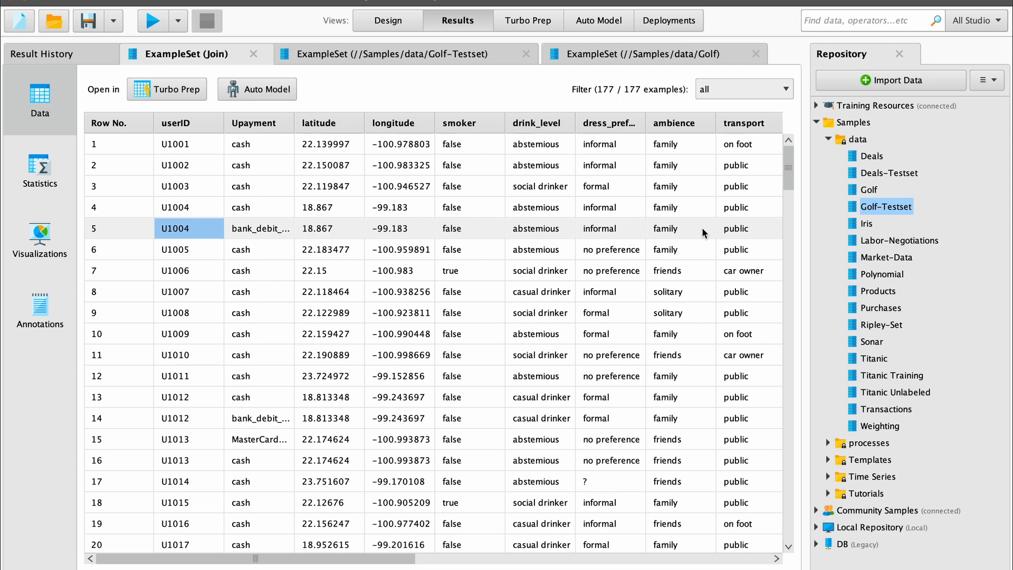
left_click(448, 213)
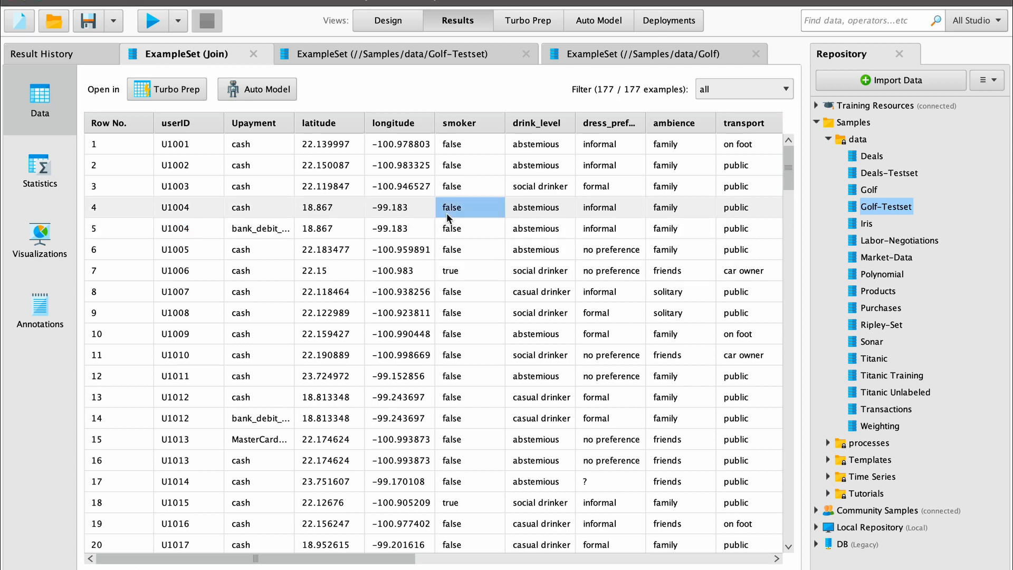
left_click(398, 227)
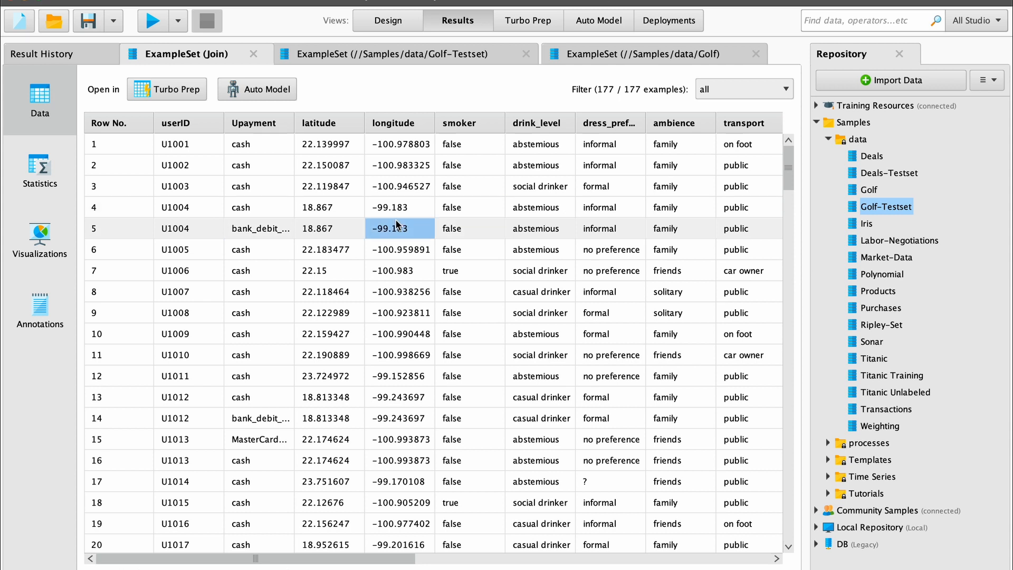
Step: Swap the Join's inputs so u_payment feeds the right and u_profile feeds the left, and run the process
left_click(389, 22)
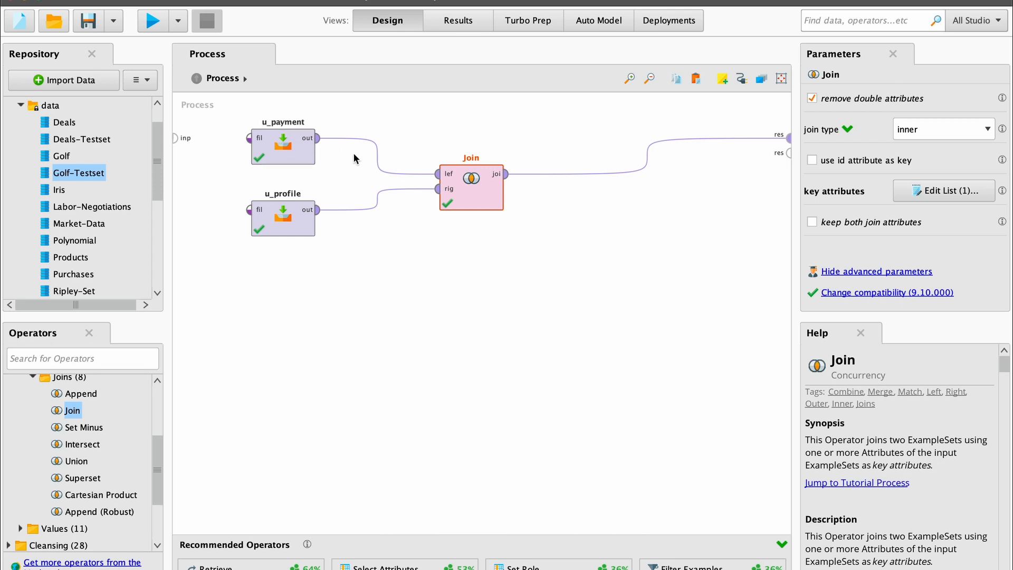
left_click(378, 156)
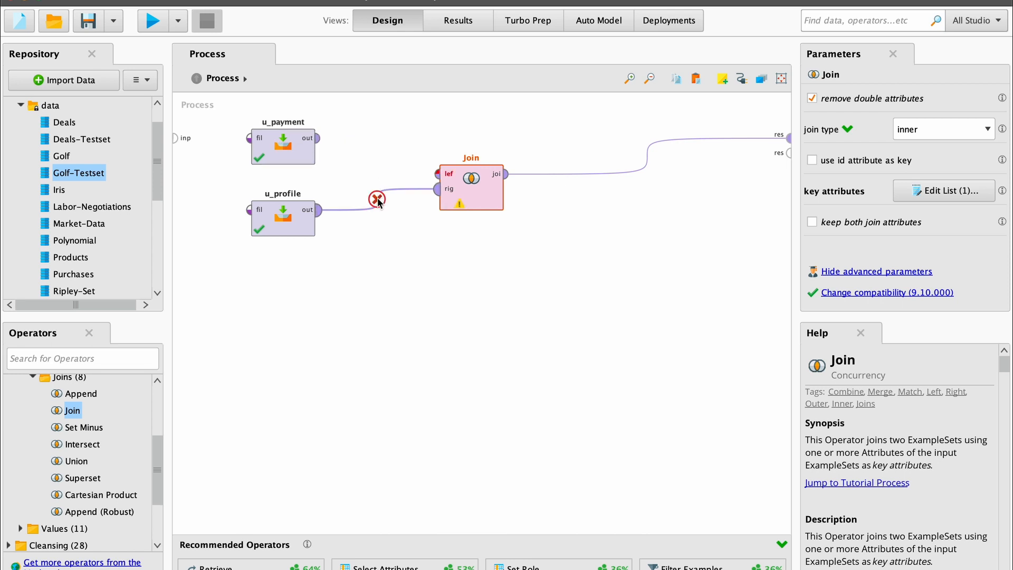
left_click(378, 200)
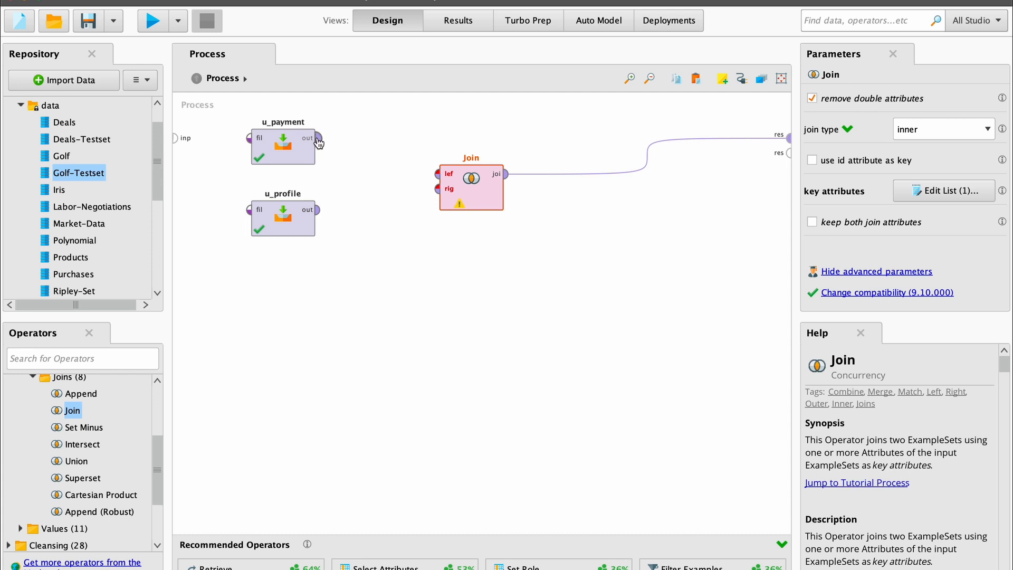
left_click_drag(317, 138, 437, 190)
left_click_drag(320, 213, 437, 174)
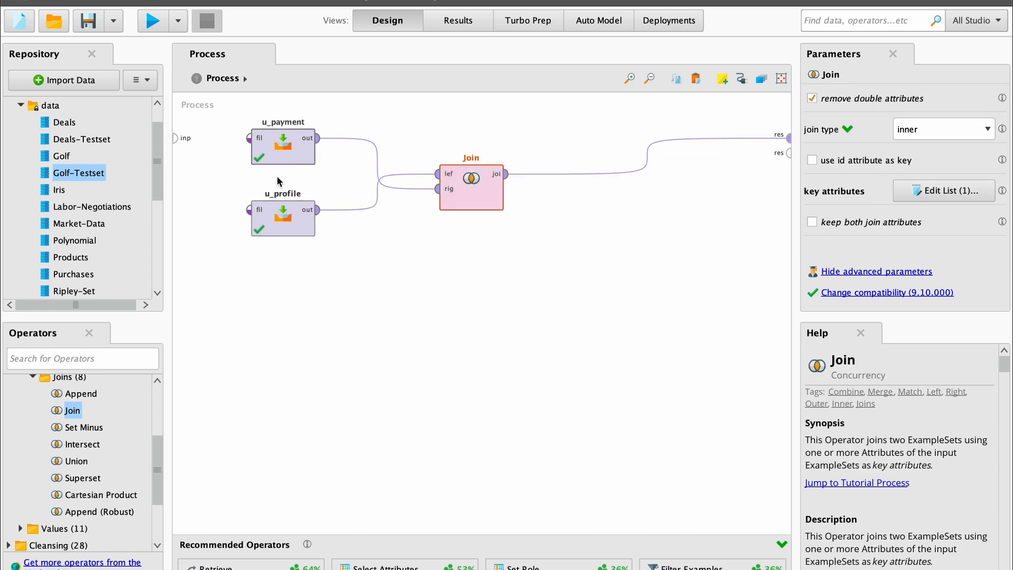
left_click(153, 21)
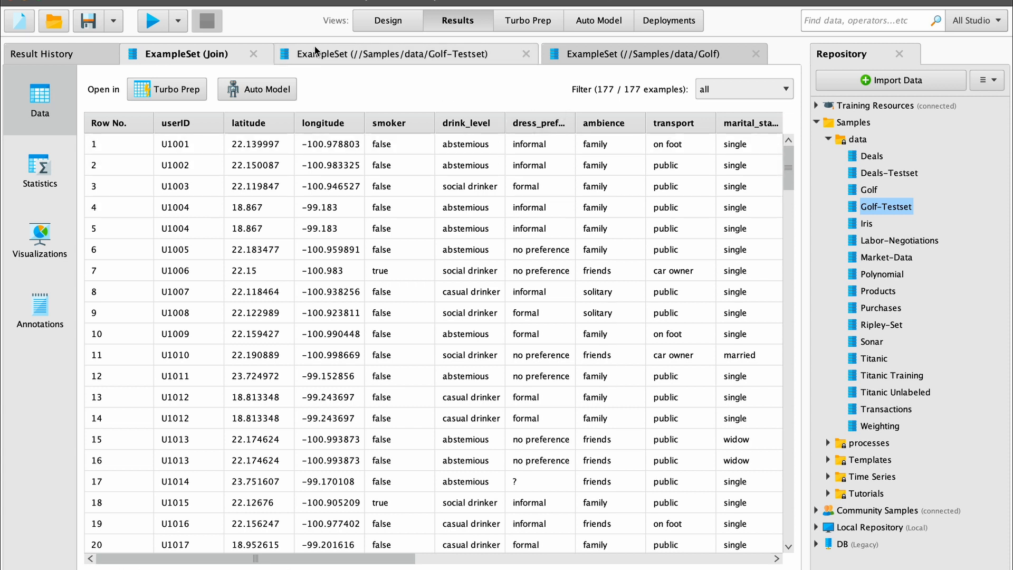
Step: Restore the original Join wiring, with u_payment on the left input and u_profile on the right input
left_click(388, 22)
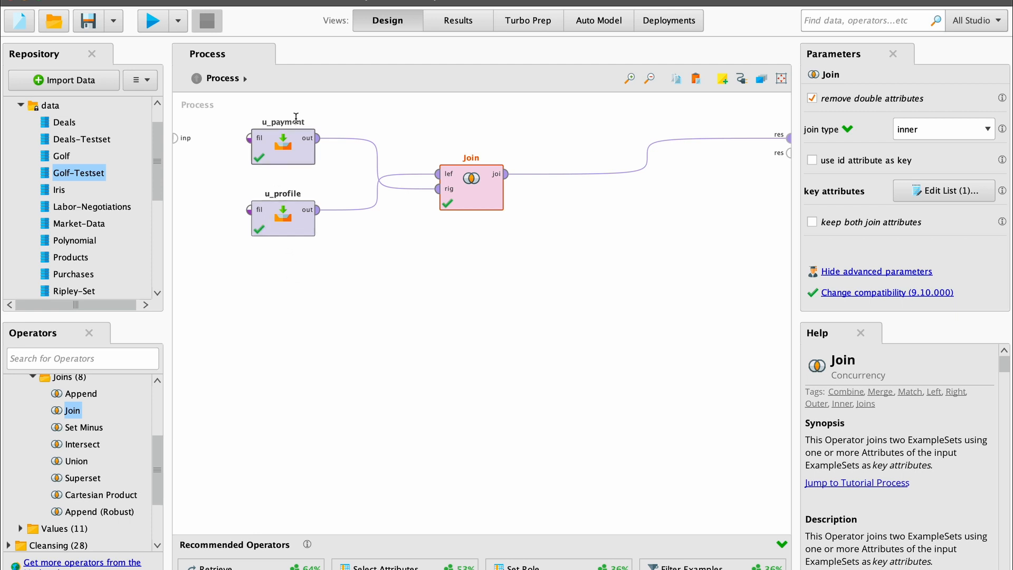
left_click(377, 194)
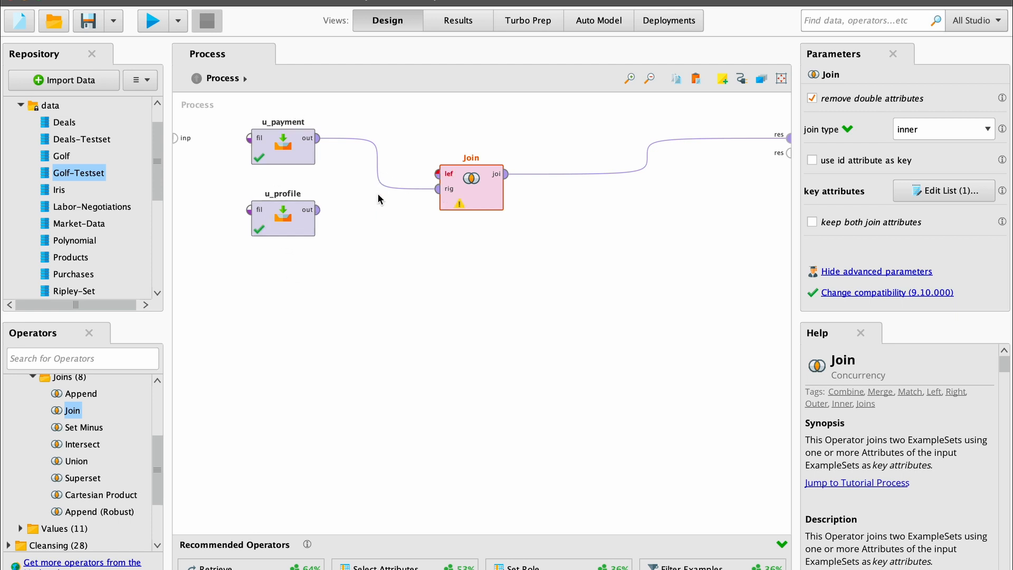
left_click(377, 161)
left_click_drag(317, 138, 443, 175)
left_click(313, 215)
left_click_drag(312, 216, 441, 194)
mouse_move(441, 192)
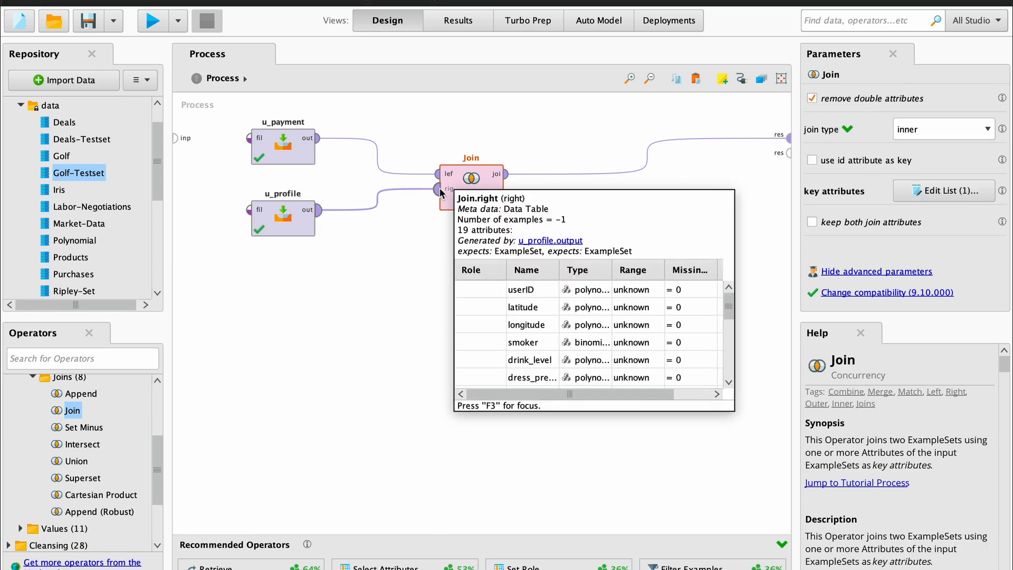
left_click(710, 237)
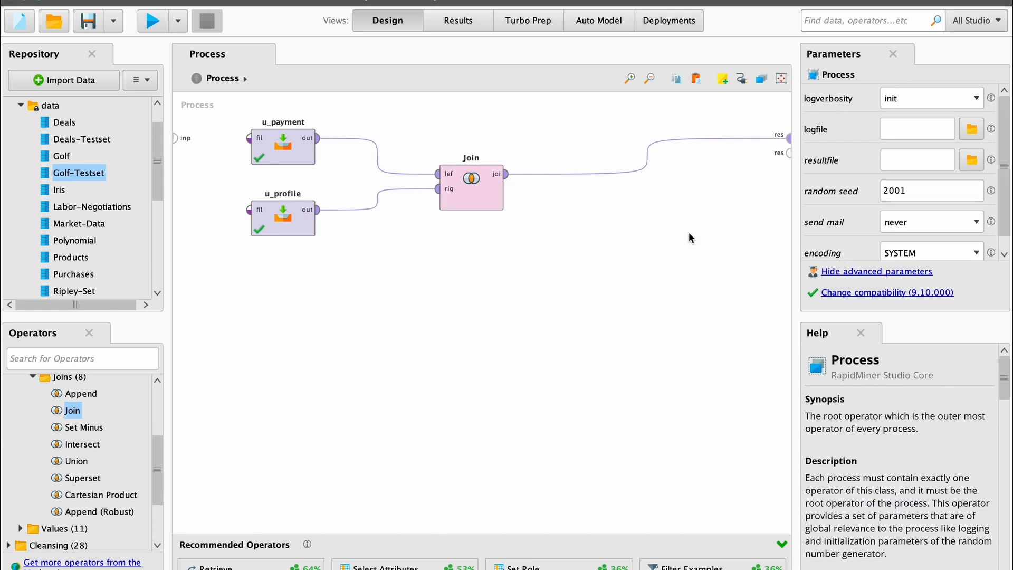
Step: Set the Join operator's join type to left and run the process
left_click(472, 189)
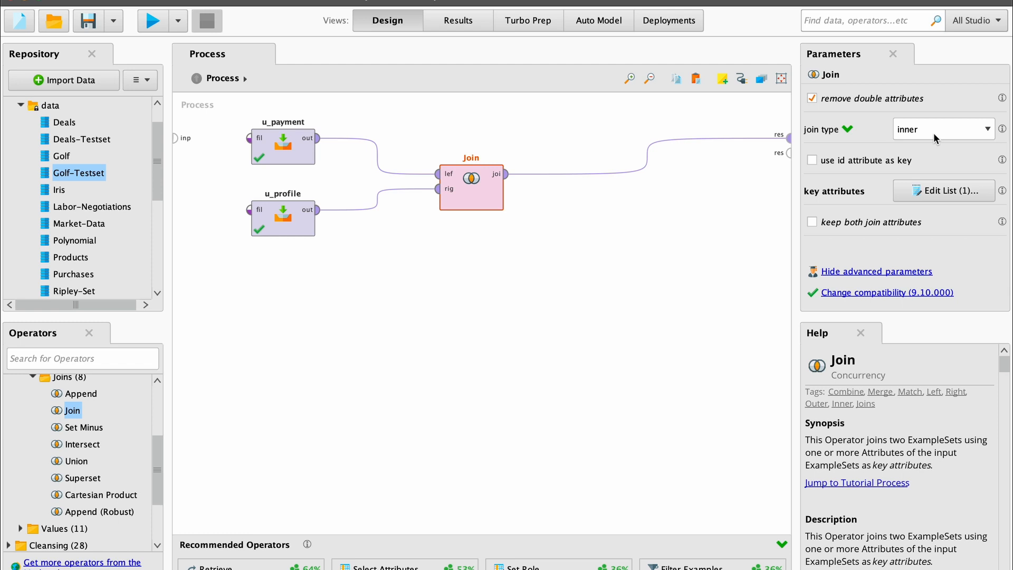
left_click(960, 132)
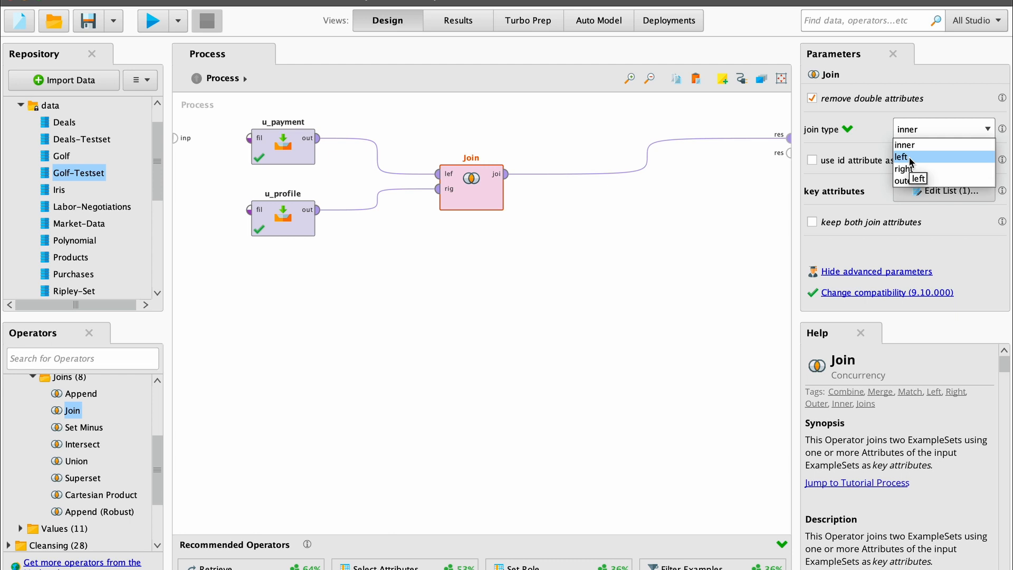
left_click(910, 161)
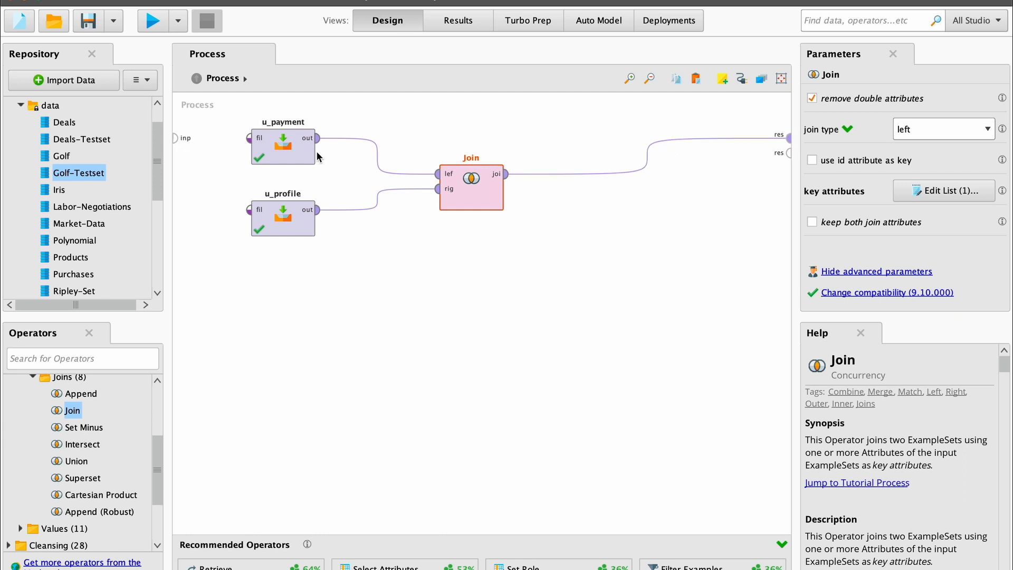
left_click(150, 18)
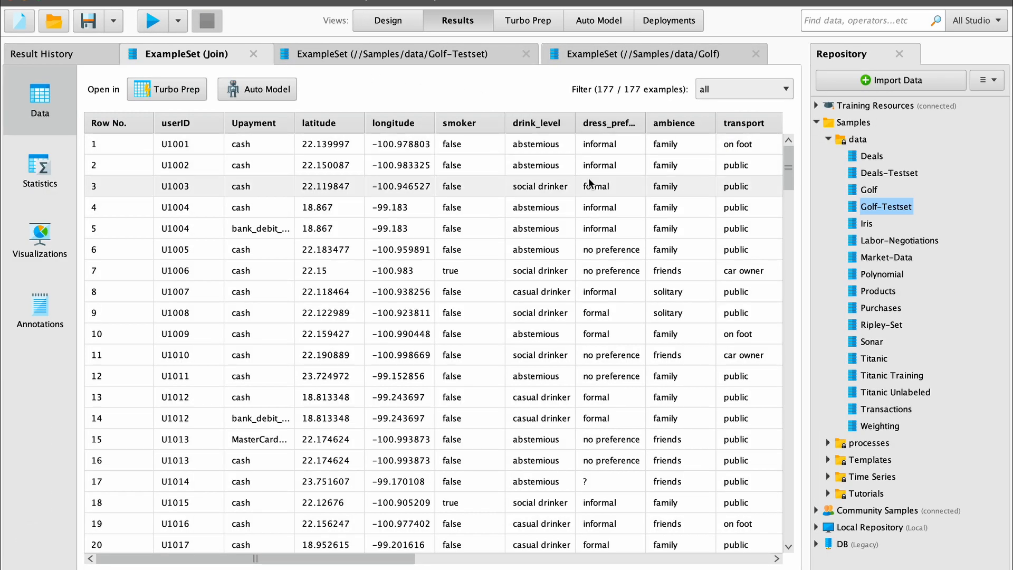
Step: Examine the left join's rows through to the end of the result table for missing payment or profile values
scroll(589, 183, "down", 7)
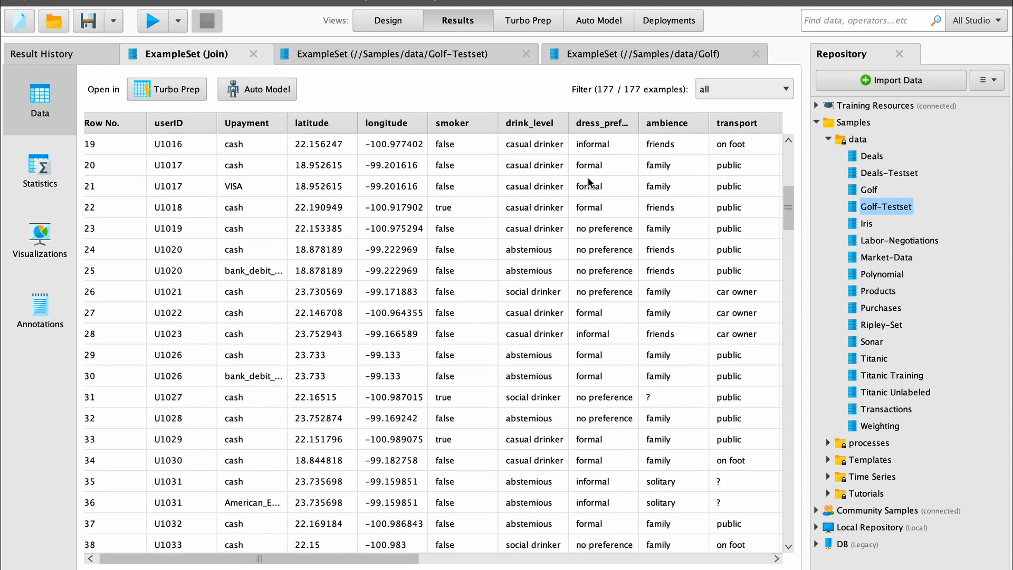
scroll(588, 177, "down", 4)
scroll(588, 177, "right", 2)
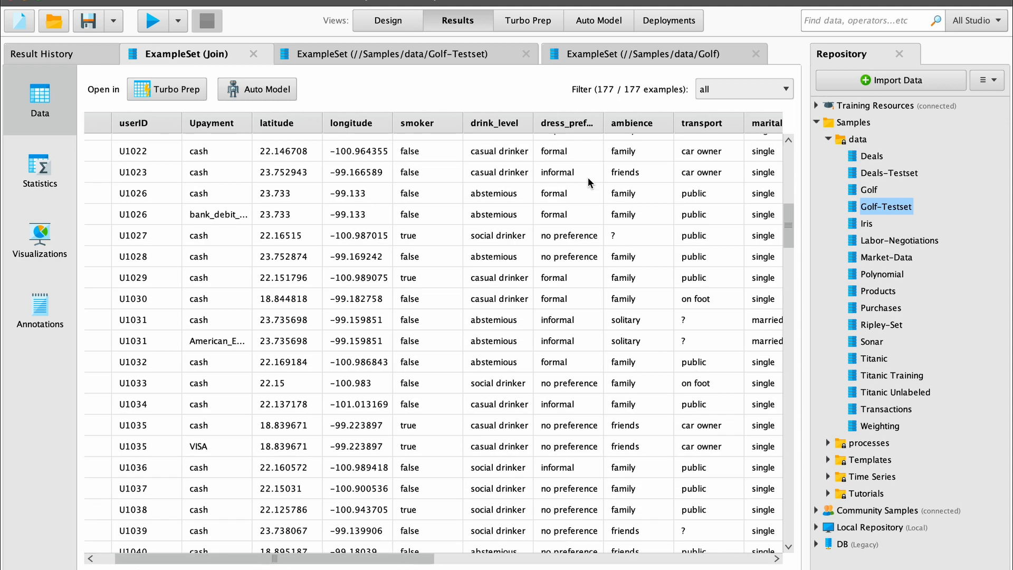
scroll(589, 182, "down", 9)
scroll(589, 182, "left", 2)
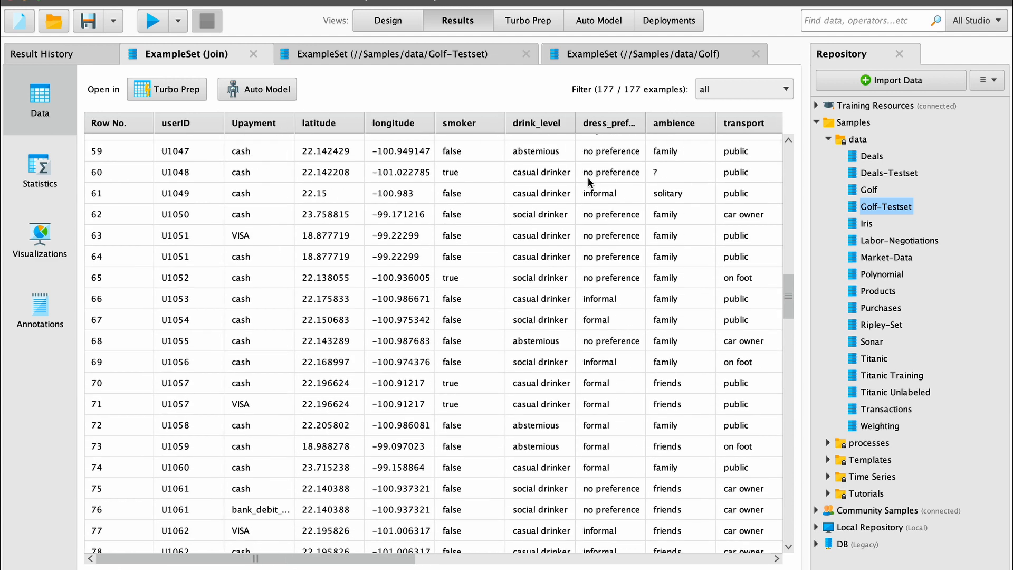
scroll(589, 182, "down", 20)
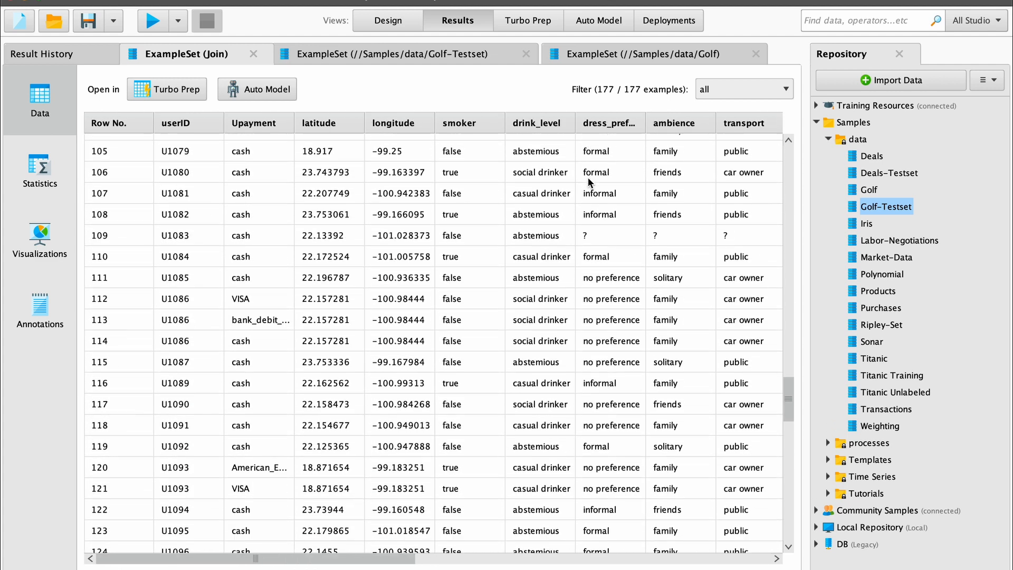
scroll(589, 180, "down", 8)
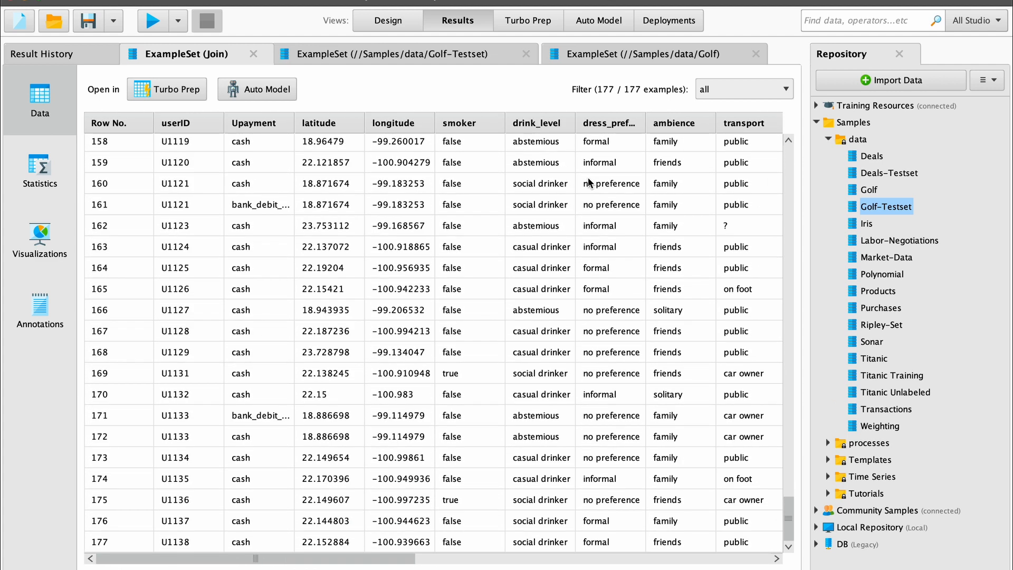
scroll(590, 183, "up", 20)
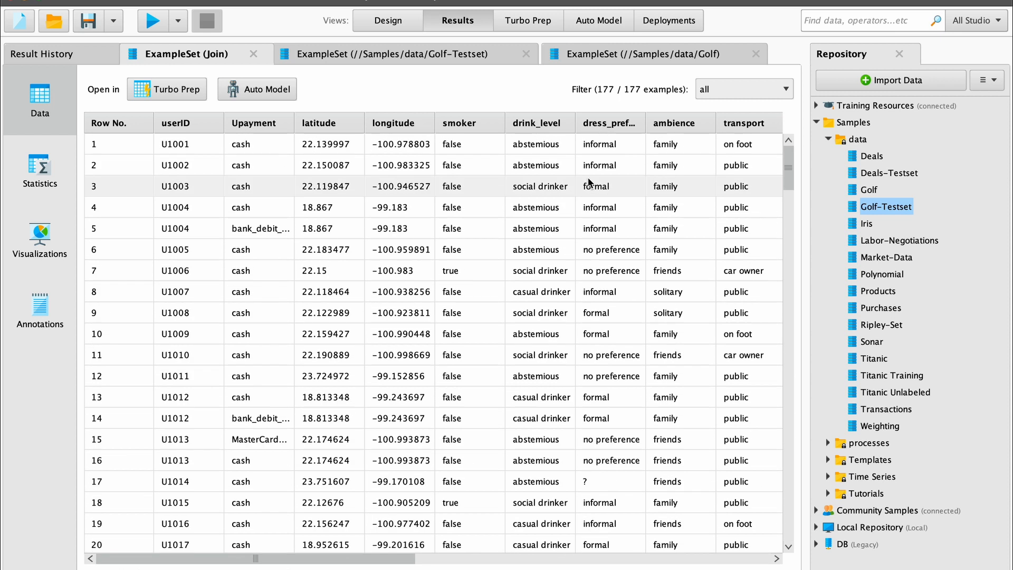
Step: Set the Join operator's join type to right, run the process and check the resulting rows for missing payment values
left_click(384, 21)
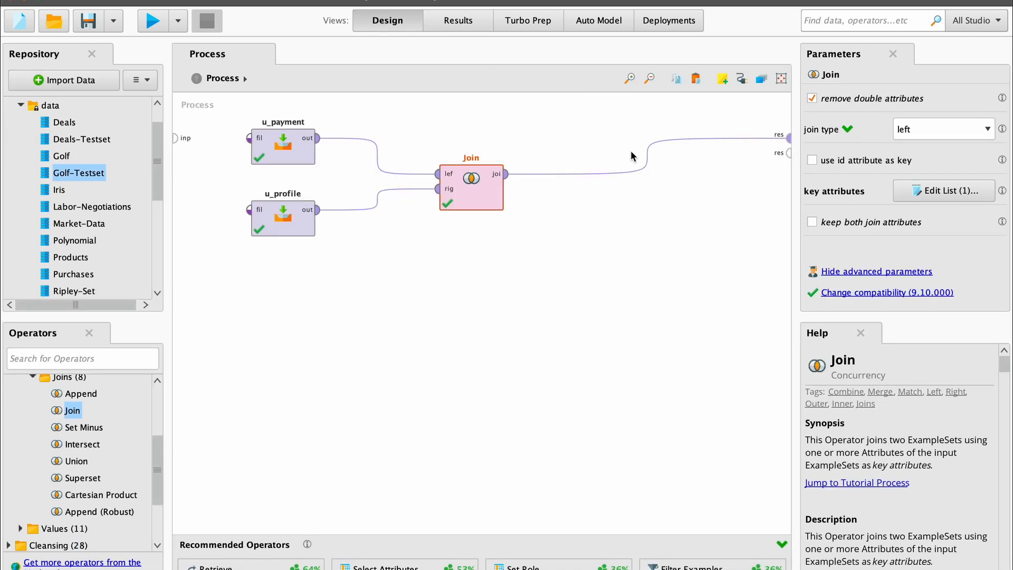
left_click(645, 156)
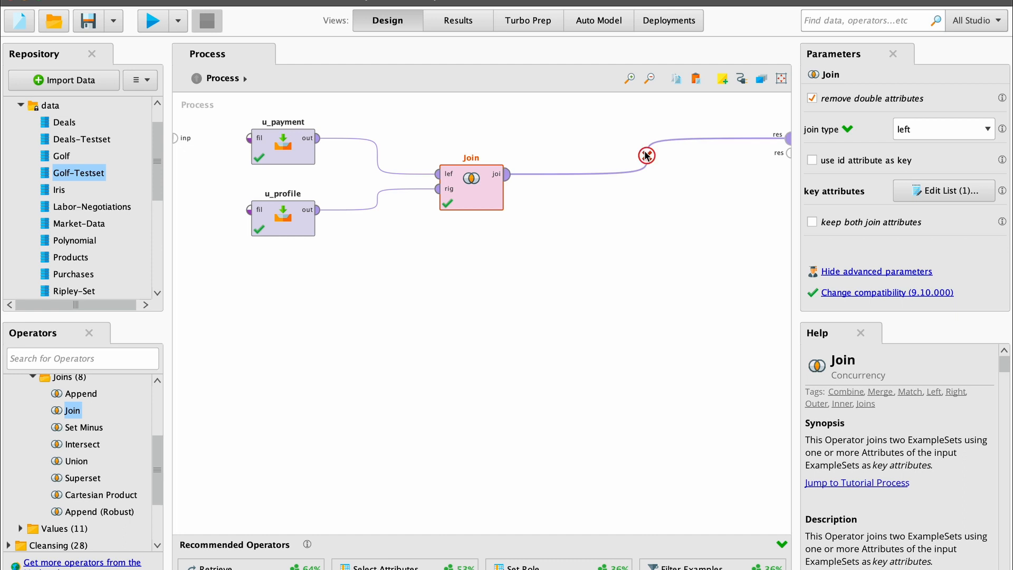
left_click(947, 135)
left_click(913, 167)
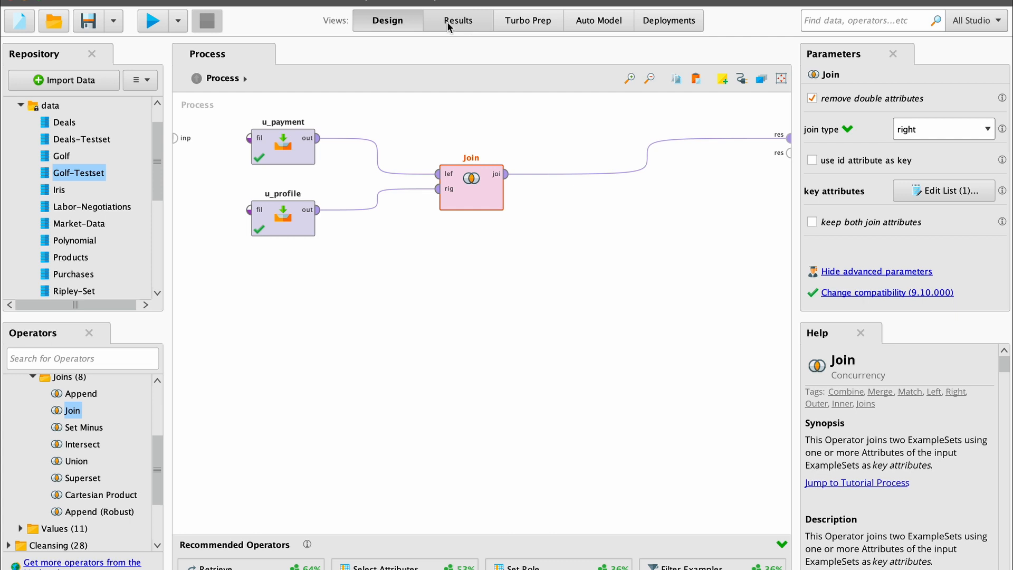
left_click(145, 26)
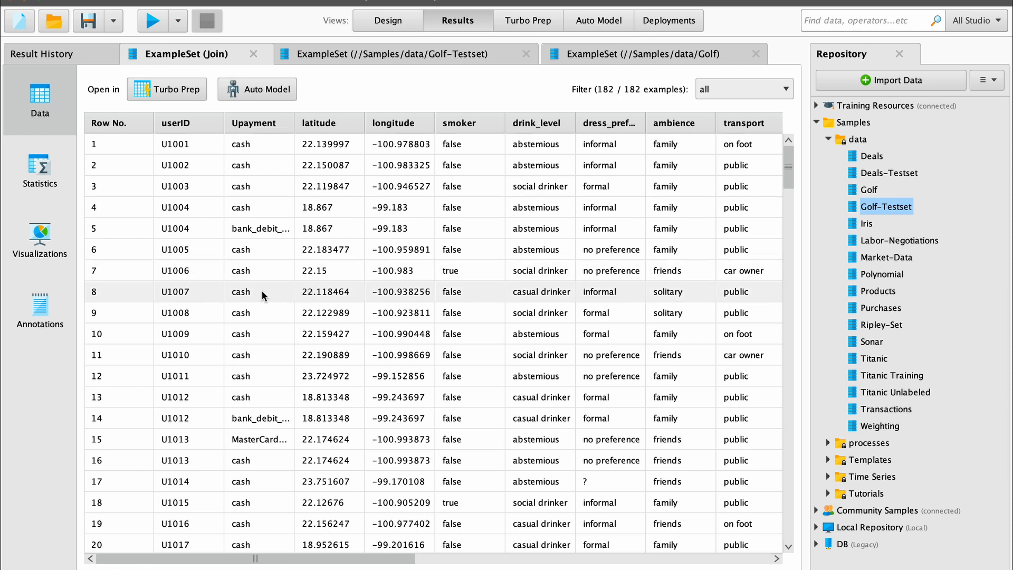
scroll(262, 290, "down", 5)
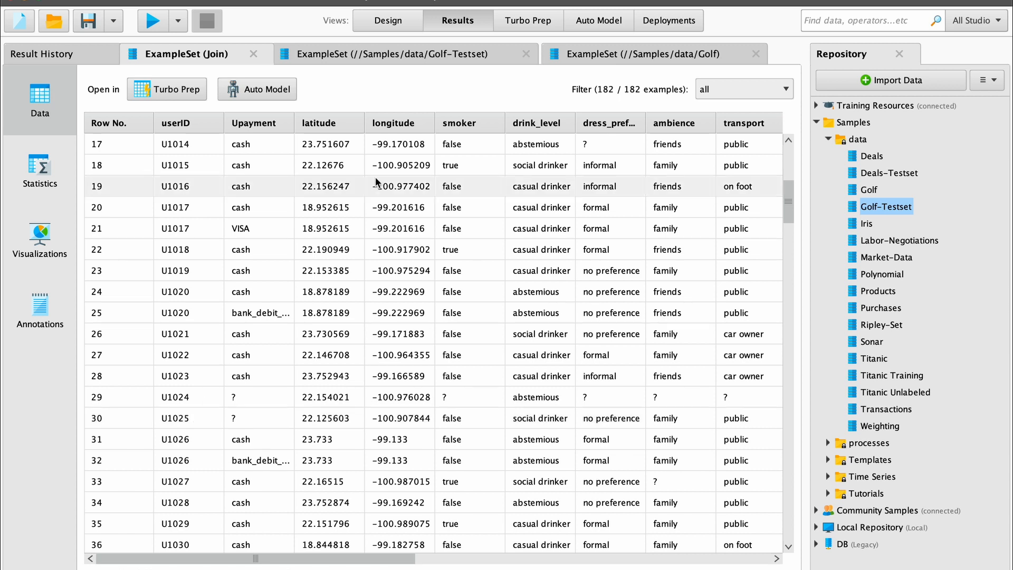
Step: Disable the Join operator and remove all connections between u_payment, u_profile and the process results
left_click(388, 22)
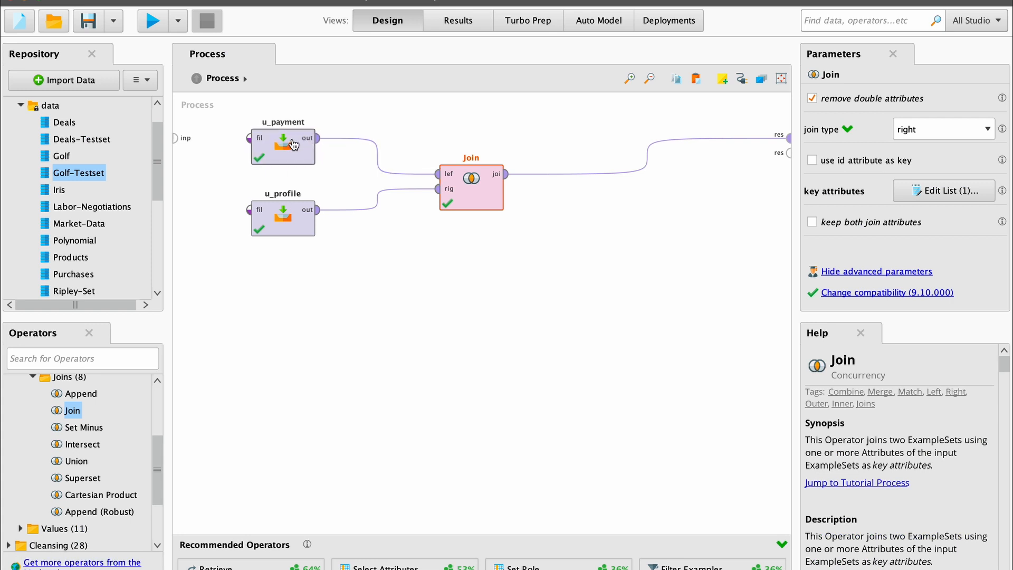
left_click(379, 158)
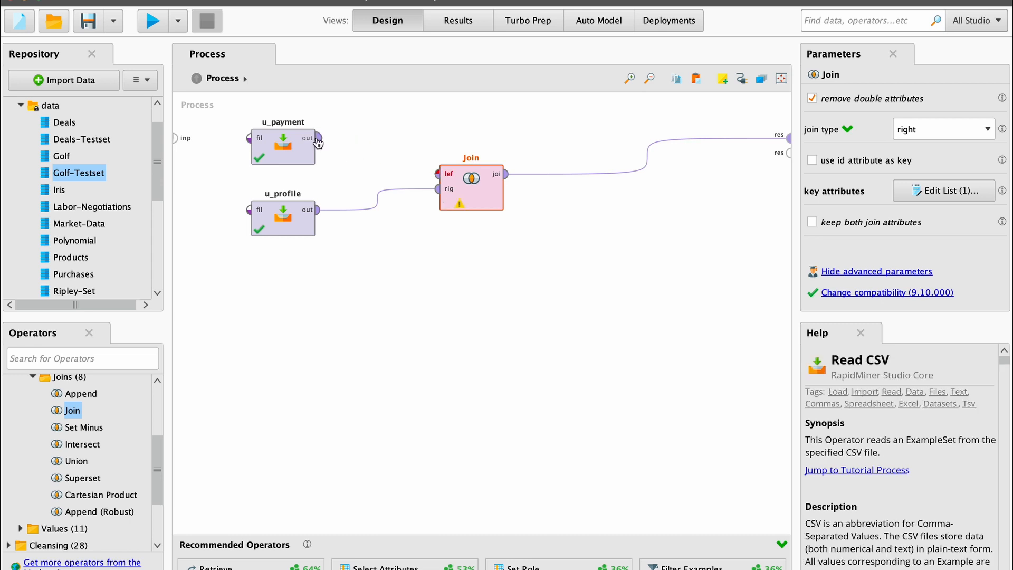
left_click_drag(318, 138, 789, 153)
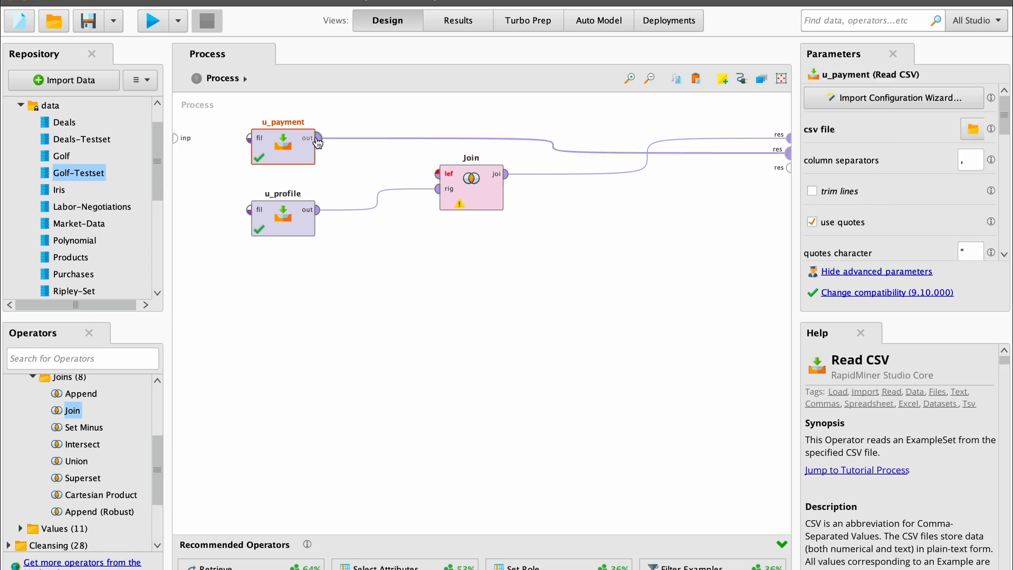
right_click(472, 190)
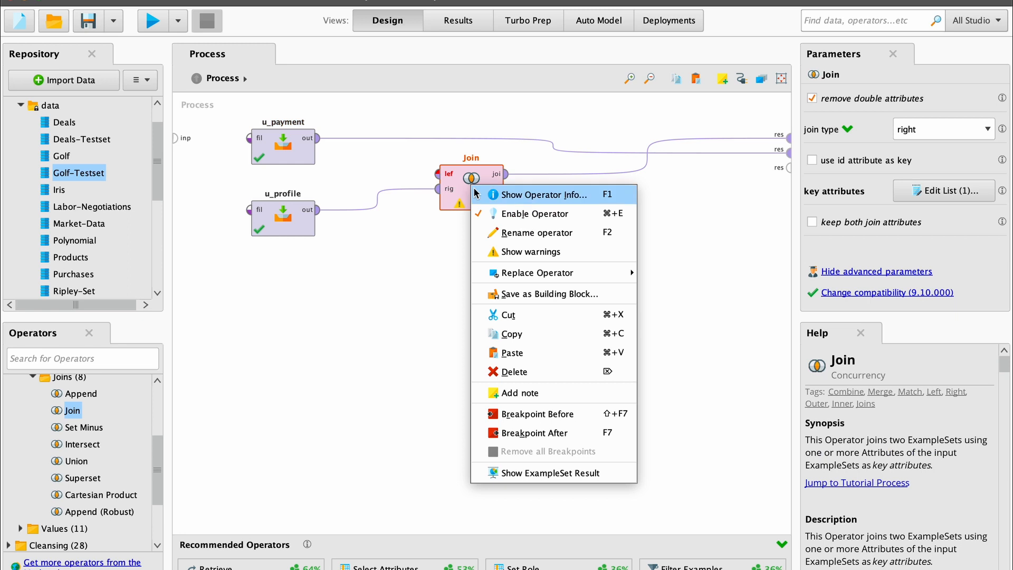
left_click(505, 216)
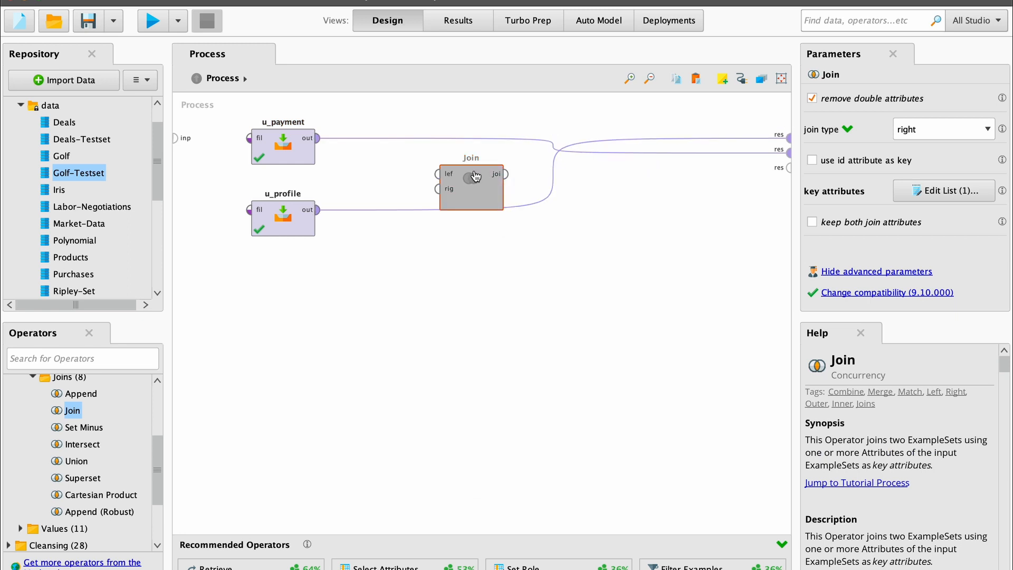
left_click(553, 145)
left_click(553, 175)
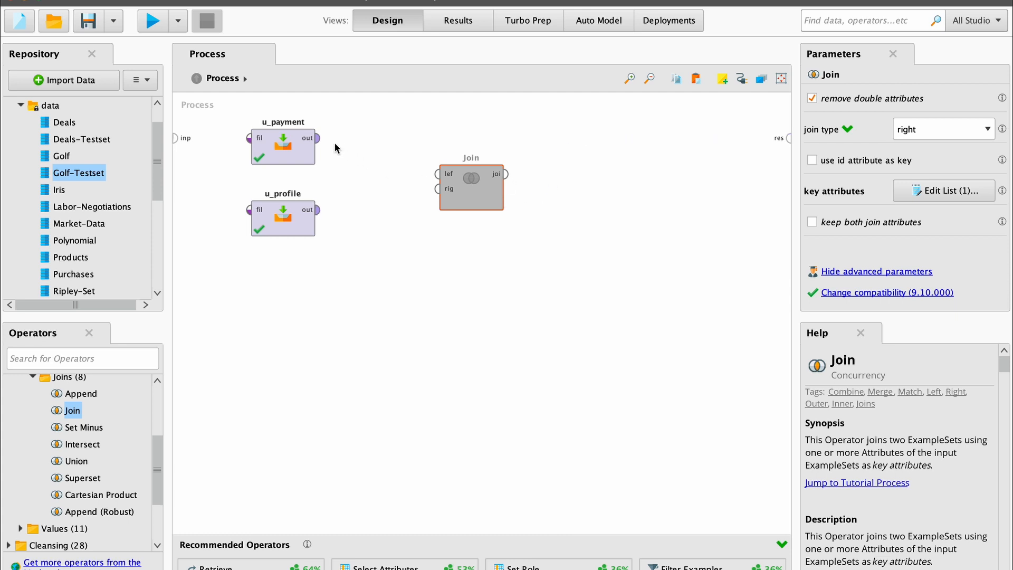
Step: Connect u_payment directly to the process result, run the process and check which userIDs have payment rows around U1023 to U1026
left_click(319, 138)
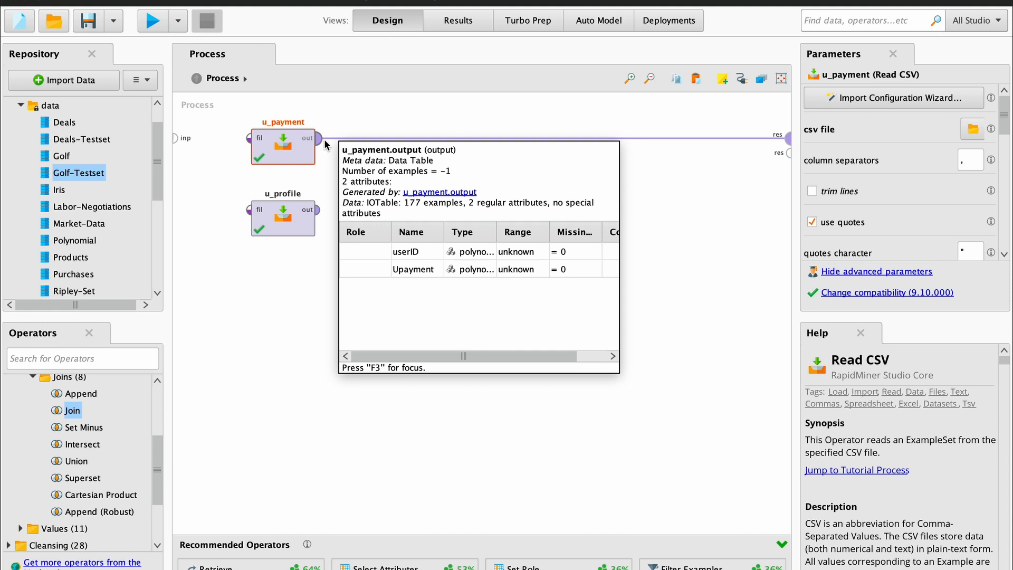
left_click(151, 21)
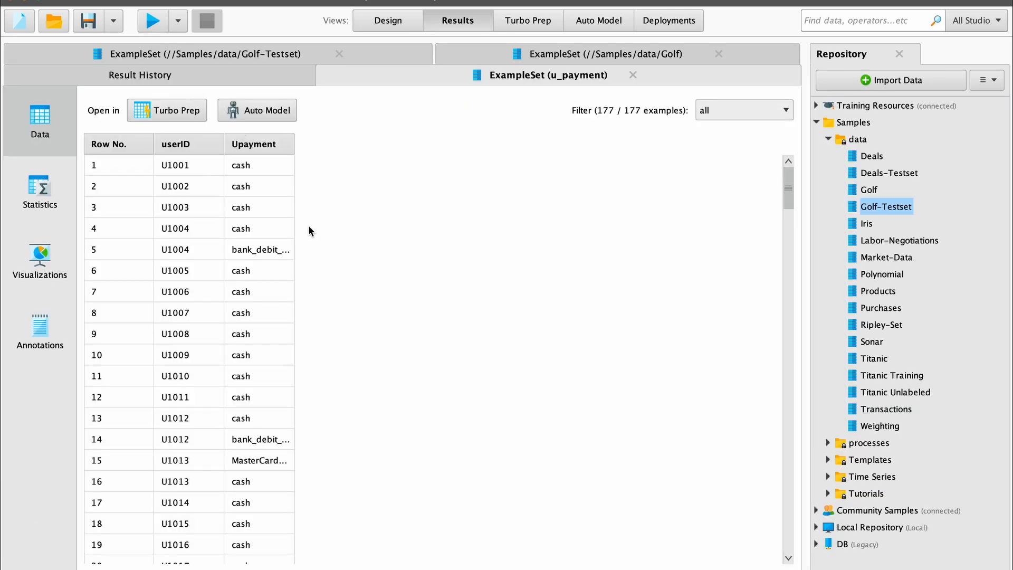
scroll(308, 225, "down", 7)
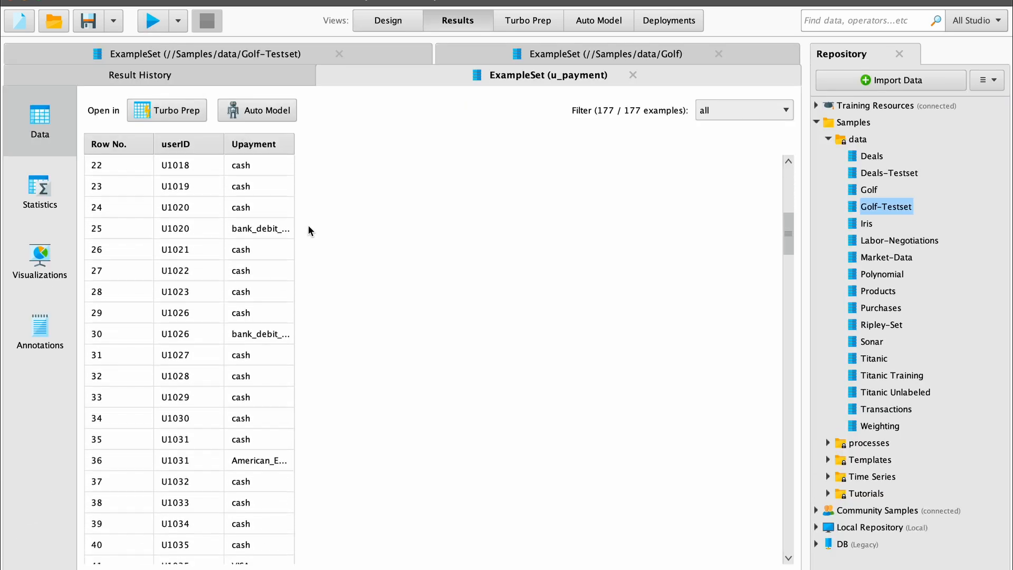
scroll(308, 226, "down", 2)
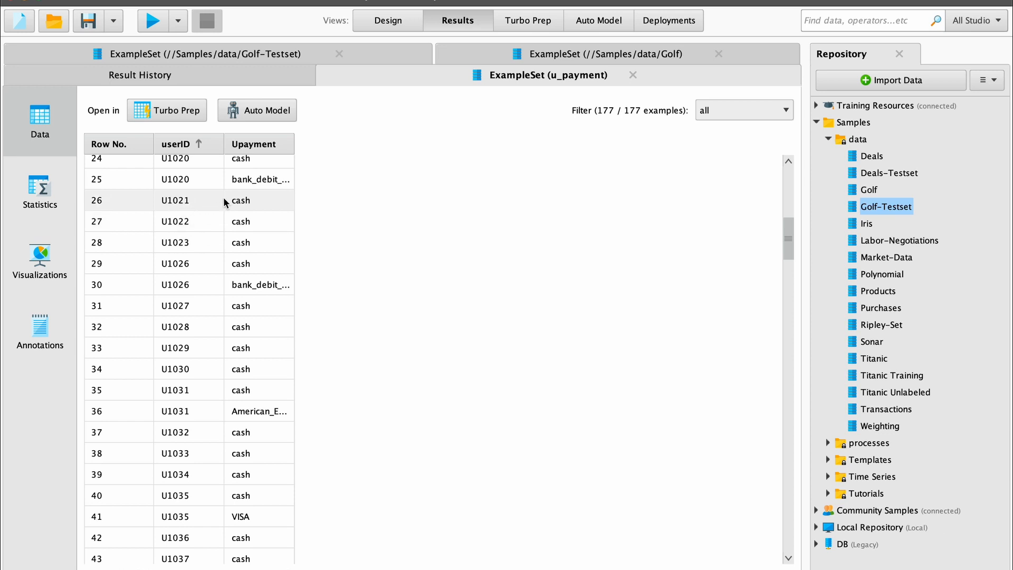
Step: Re-enable Join, wire u_payment to its left input and u_profile to its right input, and connect its output to the result
left_click(390, 23)
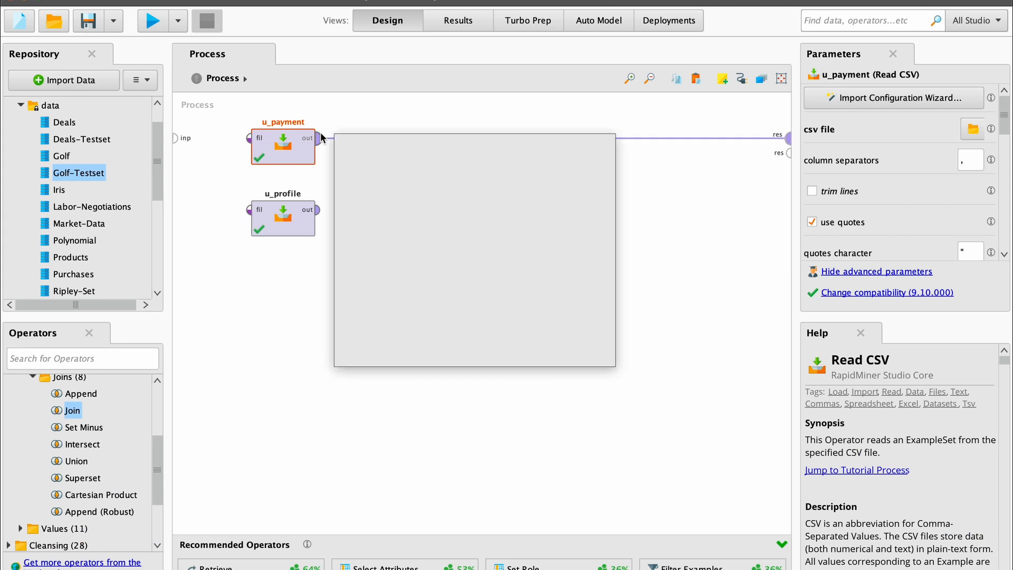
left_click_drag(317, 137, 439, 175)
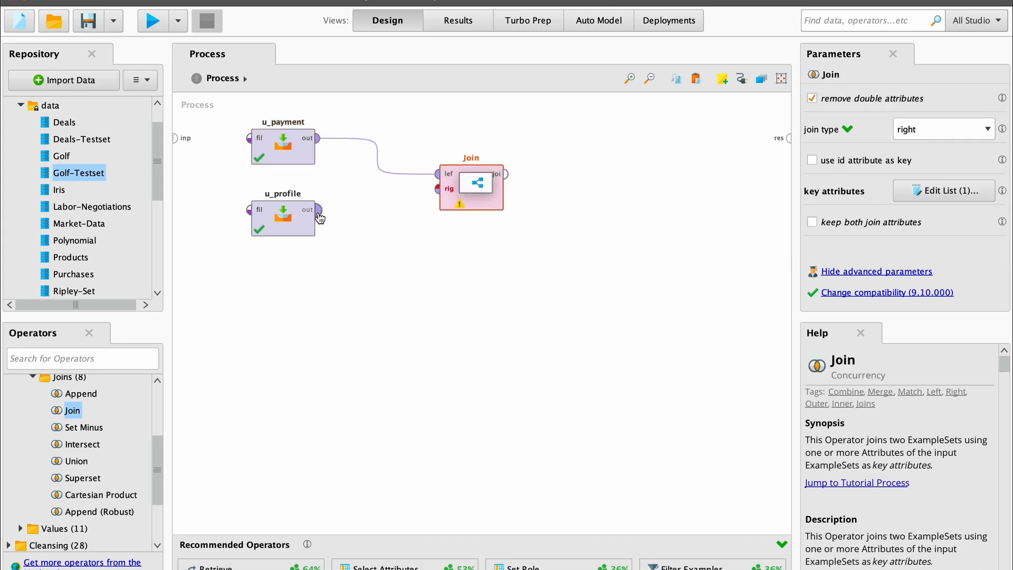
left_click_drag(317, 210, 438, 188)
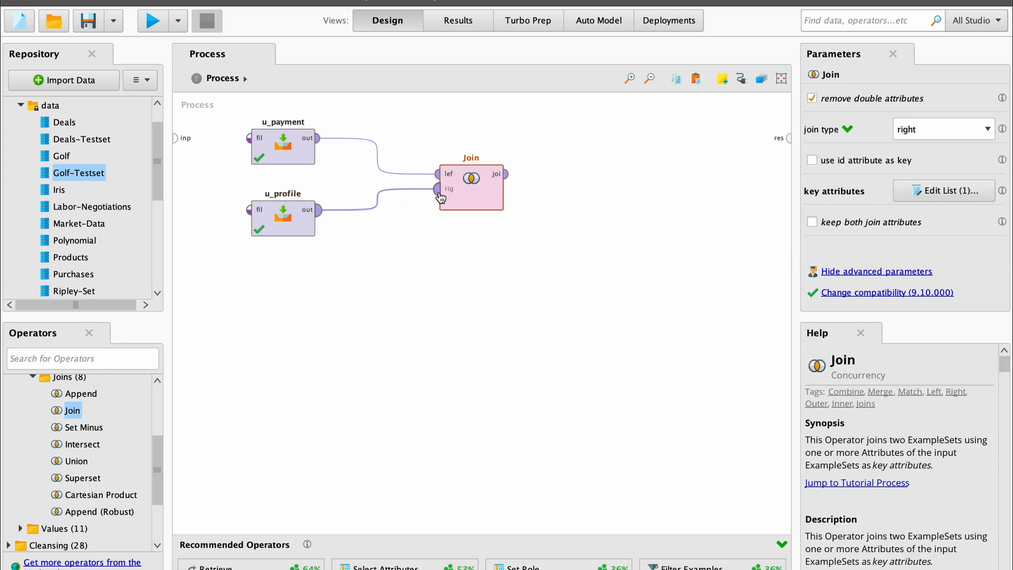
left_click_drag(506, 174, 788, 138)
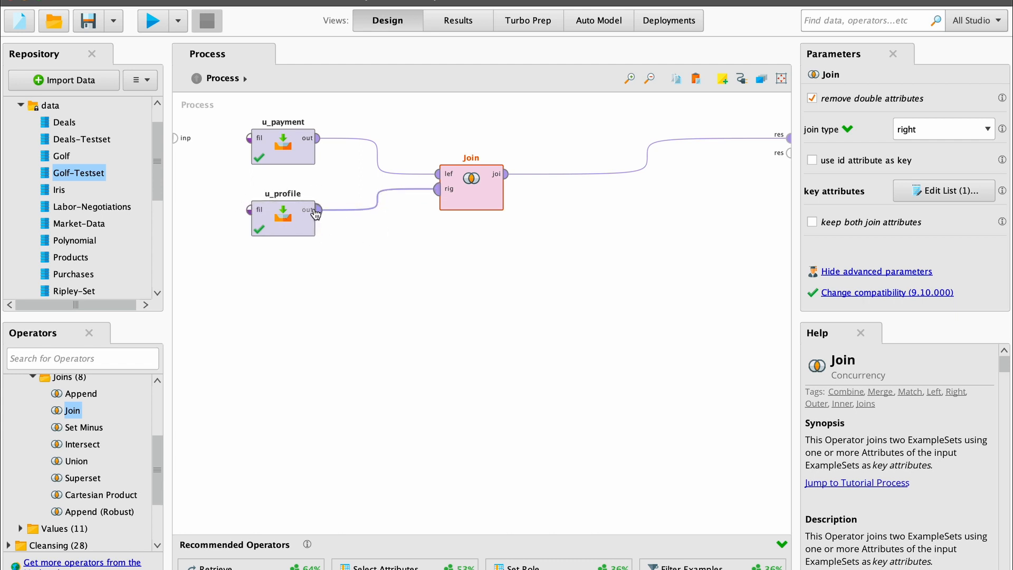
Step: Run the right join and examine its rows through to the end for users with missing payment values
left_click(151, 16)
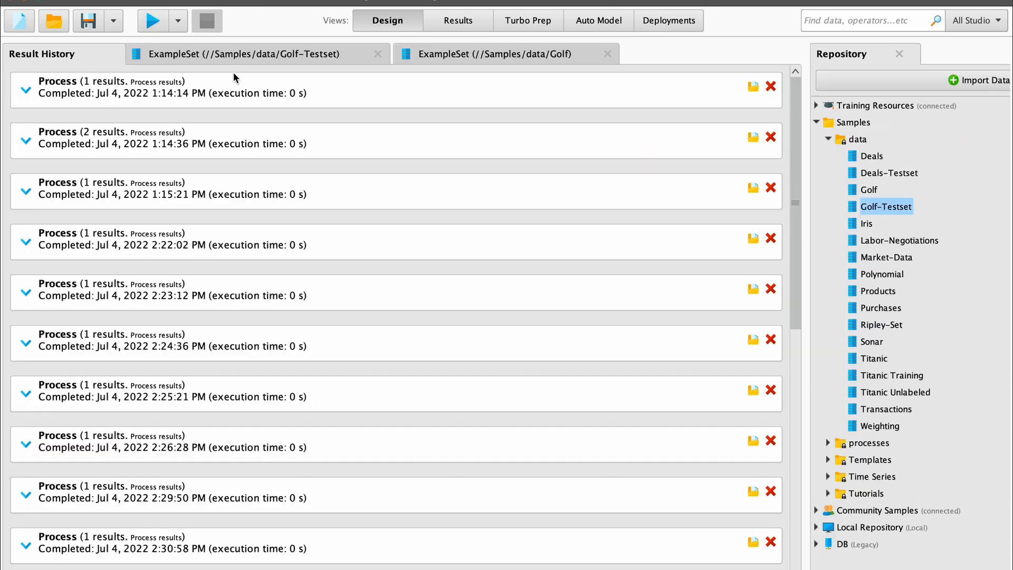
scroll(347, 211, "down", 8)
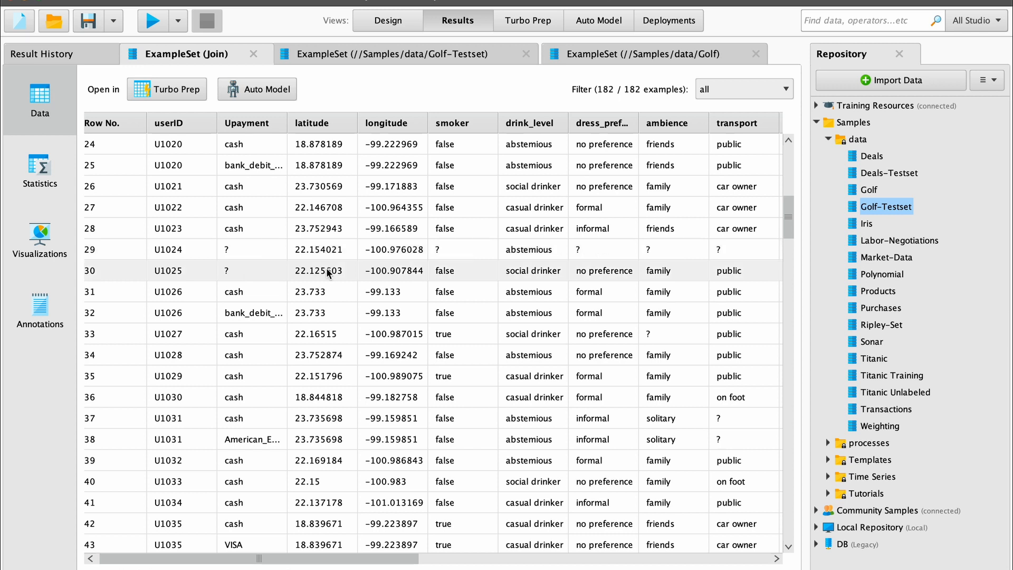
scroll(304, 292, "down", 9)
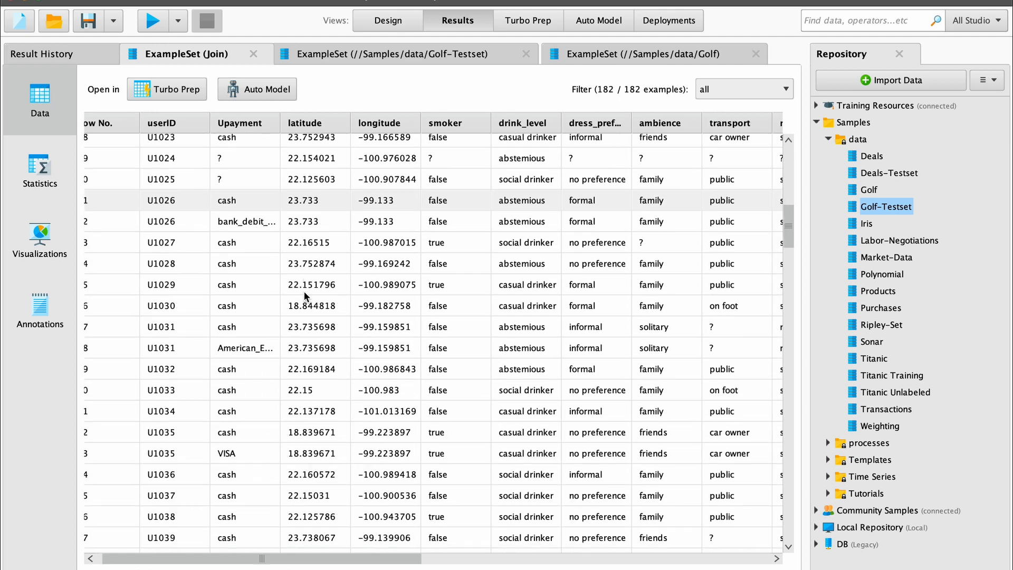
scroll(304, 291, "down", 9)
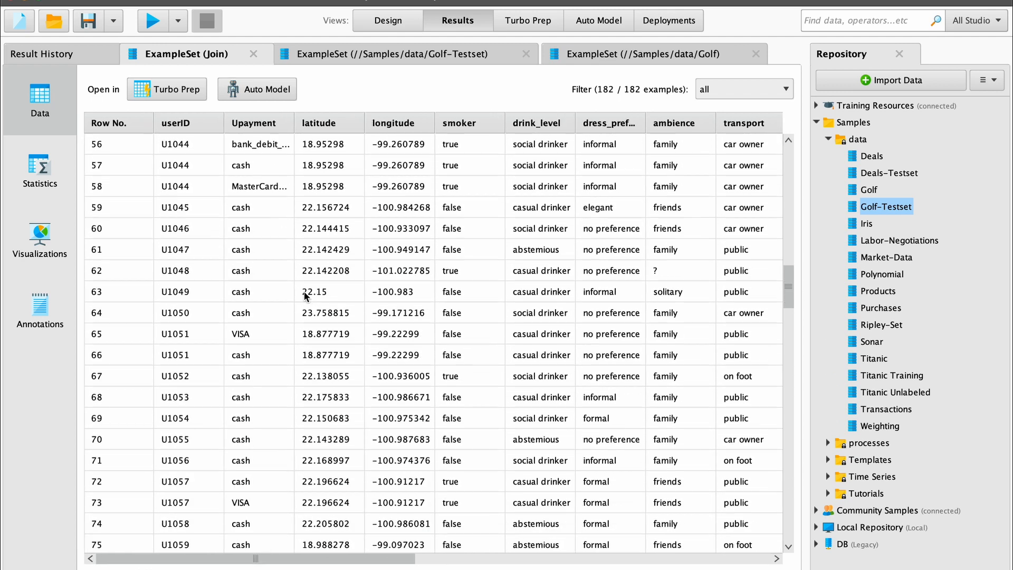
scroll(305, 297, "down", 9)
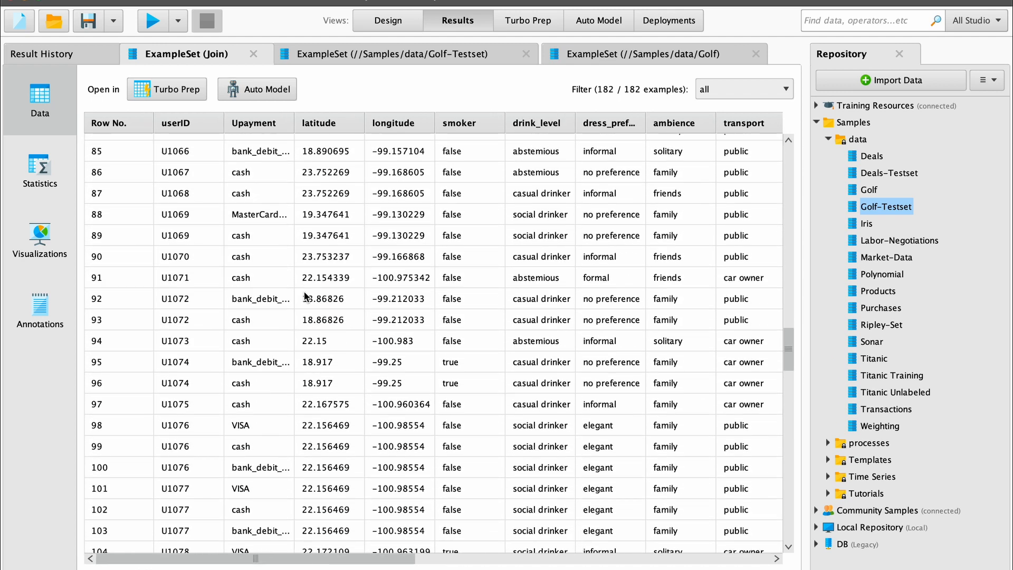
scroll(270, 391, "down", 8)
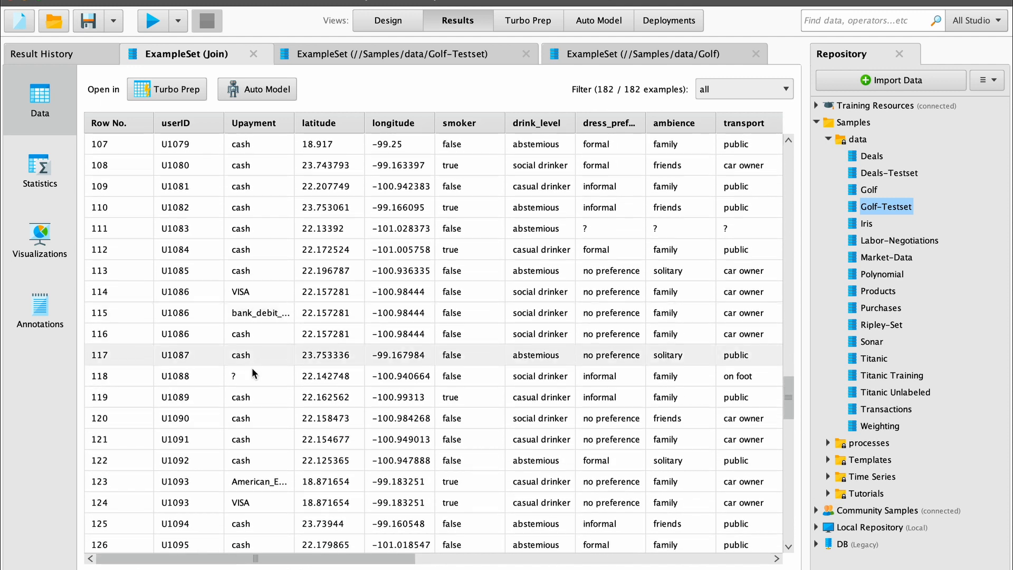
scroll(270, 391, "down", 11)
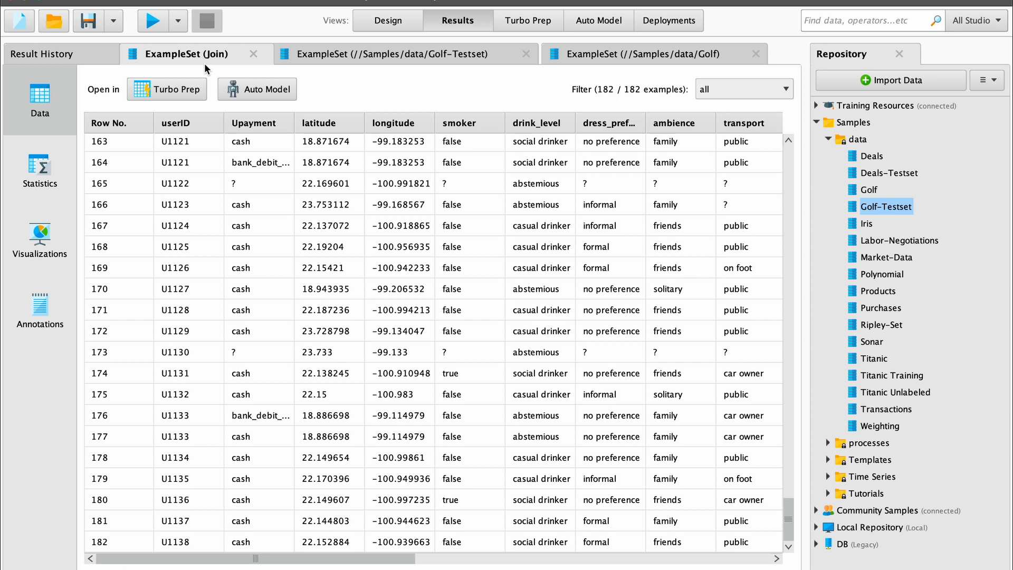
left_click(381, 18)
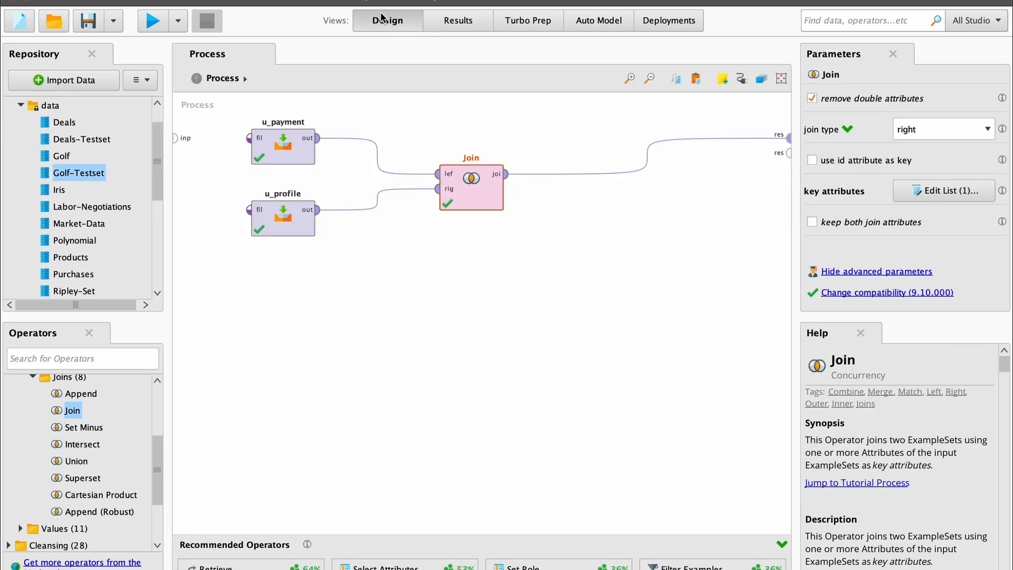